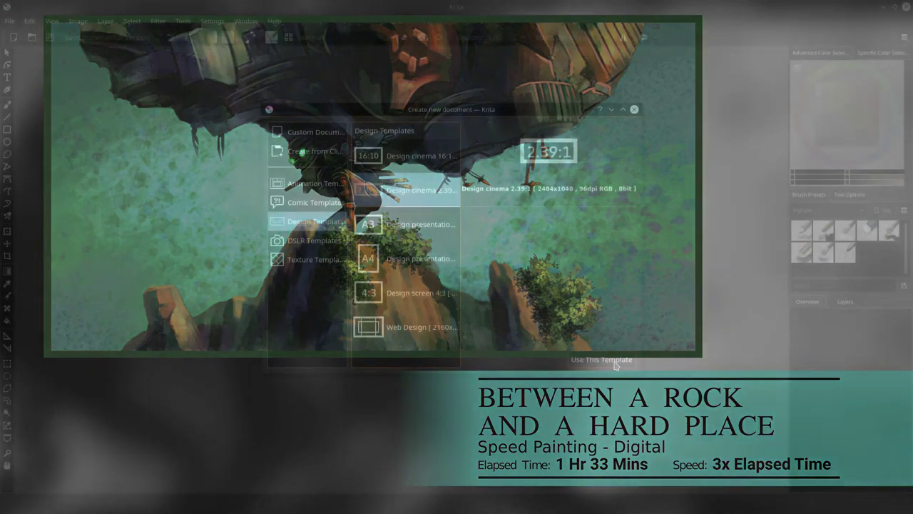
- Create a document from the Design cinema 2.39:1 template and lay broad dark grey Chalk Grainy strokes across the canvas centre
{"action": "left_click", "coordinate": [617, 363]}
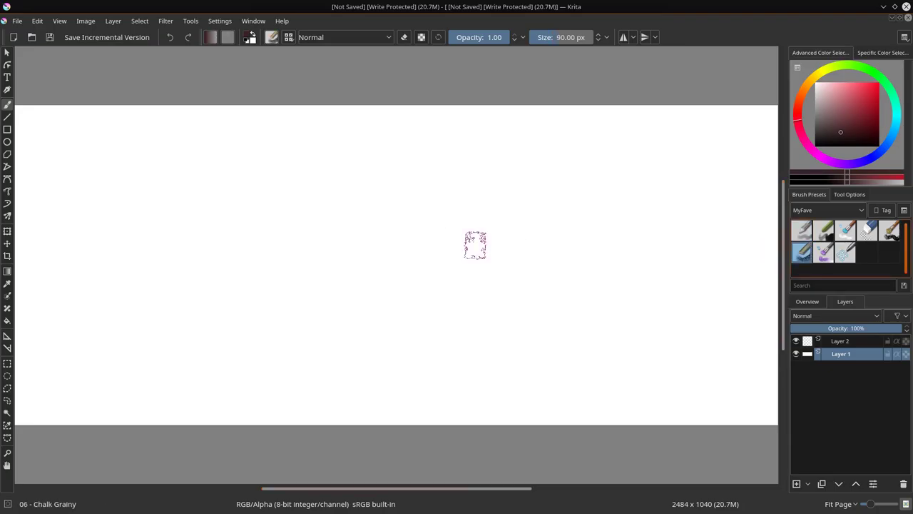
{"action": "left_click_drag", "start_coordinate": [396, 175], "coordinate": [485, 392]}
{"action": "mouse_move", "coordinate": [517, 161]}
{"action": "left_mouse_down"}
{"action": "mouse_move", "coordinate": [250, 348]}
{"action": "mouse_move", "coordinate": [477, 303]}
{"action": "left_mouse_up"}
{"action": "left_click_drag", "start_coordinate": [314, 196], "coordinate": [349, 246]}
- Paint broad muted red chalk strokes over the upper and central part of the grey marks at 218.80 px brush size
{"action": "left_click", "coordinate": [858, 111]}
{"action": "left_click_drag", "start_coordinate": [491, 177], "coordinate": [475, 264]}
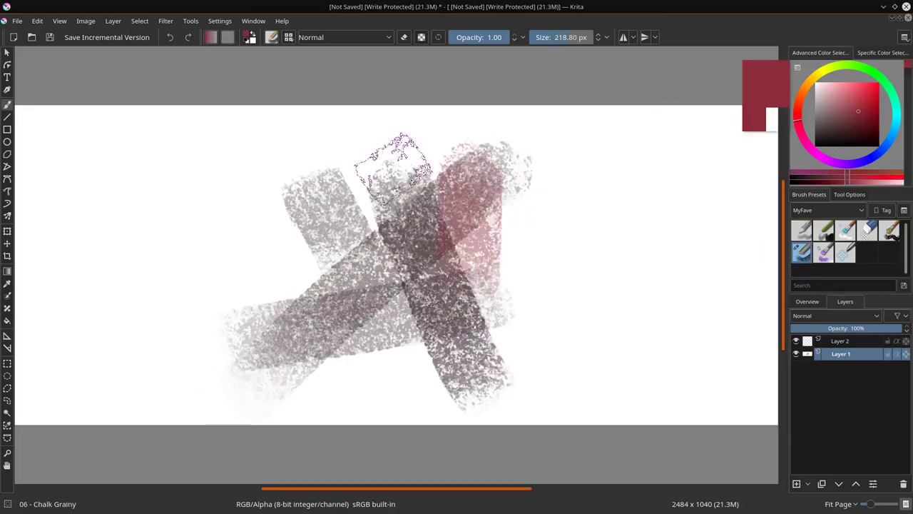
{"action": "left_click_drag", "start_coordinate": [385, 168], "coordinate": [371, 236]}
{"action": "left_click_drag", "start_coordinate": [224, 169], "coordinate": [250, 203]}
{"action": "left_click_drag", "start_coordinate": [311, 161], "coordinate": [407, 136]}
{"action": "left_click_drag", "start_coordinate": [311, 186], "coordinate": [510, 143]}
{"action": "left_click_drag", "start_coordinate": [244, 299], "coordinate": [267, 239]}
{"action": "left_click_drag", "start_coordinate": [378, 313], "coordinate": [411, 353]}
- Add darker maroon chalk strokes along the top, through the centre and across the bottom of the colour mass
{"action": "left_click", "coordinate": [853, 125]}
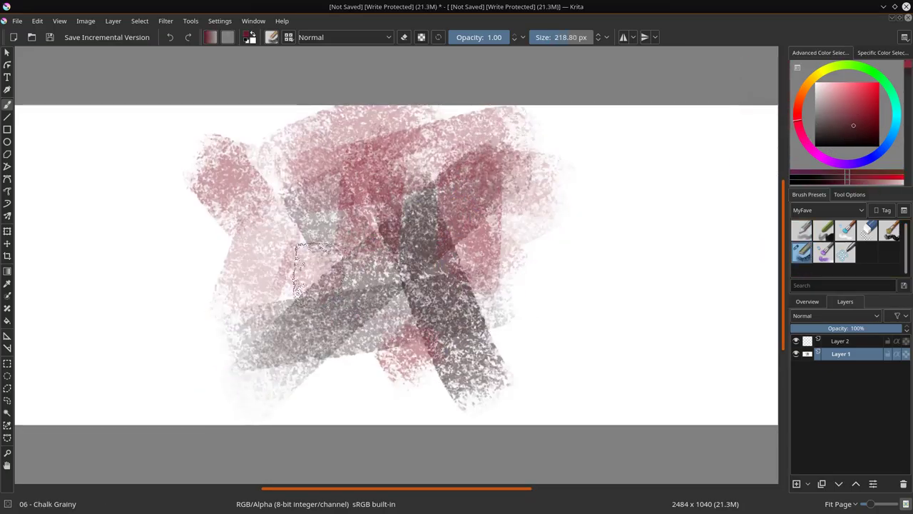
{"action": "left_click_drag", "start_coordinate": [317, 276], "coordinate": [393, 287]}
{"action": "left_click_drag", "start_coordinate": [287, 178], "coordinate": [210, 171]}
{"action": "left_click_drag", "start_coordinate": [245, 125], "coordinate": [292, 143]}
{"action": "left_click_drag", "start_coordinate": [435, 150], "coordinate": [528, 159]}
{"action": "mouse_move", "coordinate": [278, 356]}
{"action": "left_mouse_down"}
{"action": "mouse_move", "coordinate": [277, 369]}
{"action": "mouse_move", "coordinate": [383, 430]}
{"action": "mouse_move", "coordinate": [552, 399]}
{"action": "left_mouse_up"}
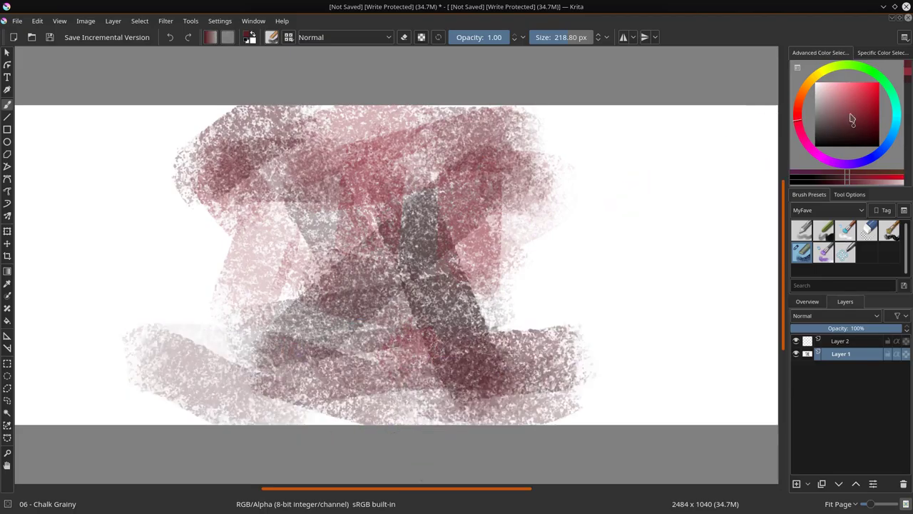
- Paint a wide blue chalk band horizontally across the middle of the canvas
{"action": "left_click", "coordinate": [892, 134]}
{"action": "left_click_drag", "start_coordinate": [268, 264], "coordinate": [346, 267]}
{"action": "left_click", "coordinate": [844, 102]}
{"action": "left_click_drag", "start_coordinate": [286, 264], "coordinate": [542, 250]}
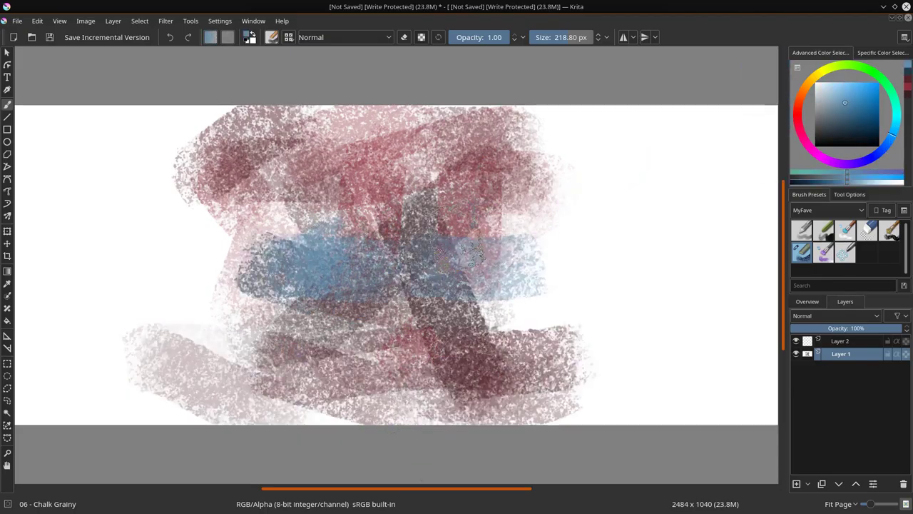
{"action": "left_click_drag", "start_coordinate": [456, 236], "coordinate": [613, 243]}
{"action": "left_click_drag", "start_coordinate": [300, 256], "coordinate": [172, 264]}
- Layer green and teal over the blue band and brown texture around it with the Dry Bristles Eroded brush
{"action": "left_click", "coordinate": [889, 230]}
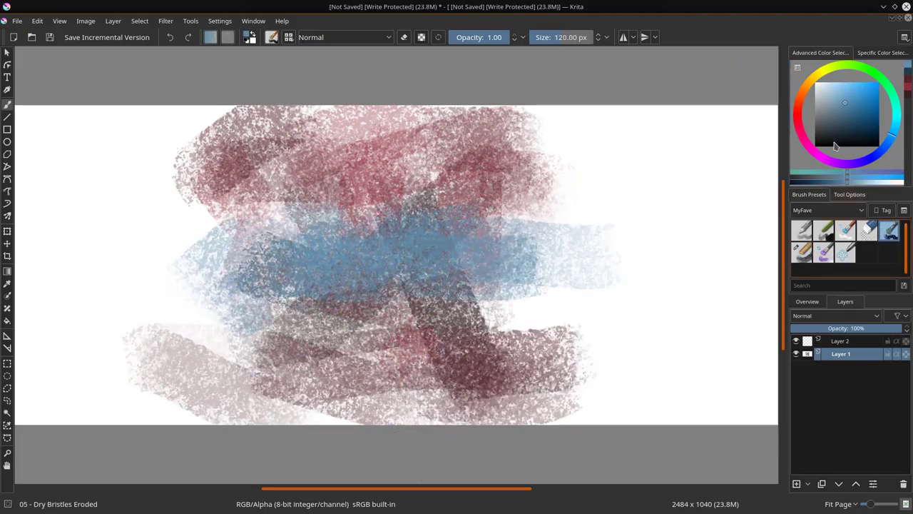
{"action": "left_click", "coordinate": [886, 84]}
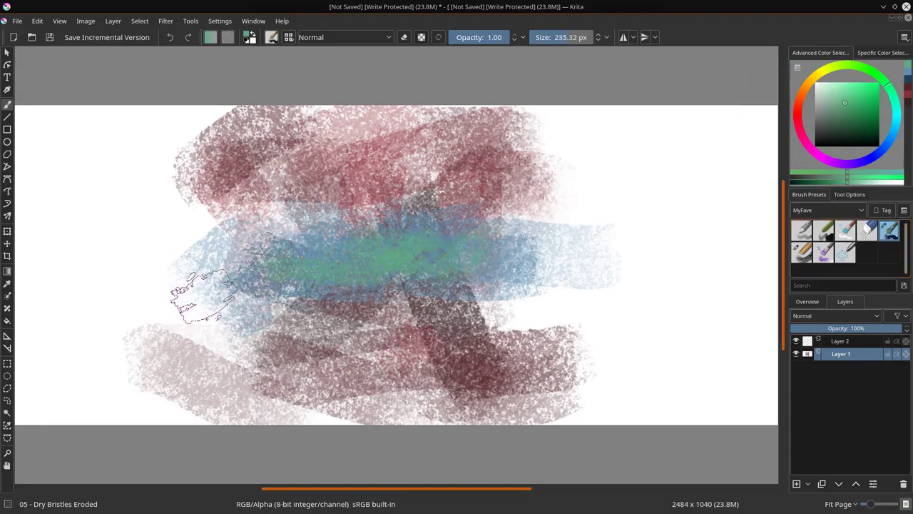
{"action": "left_click", "coordinate": [897, 106]}
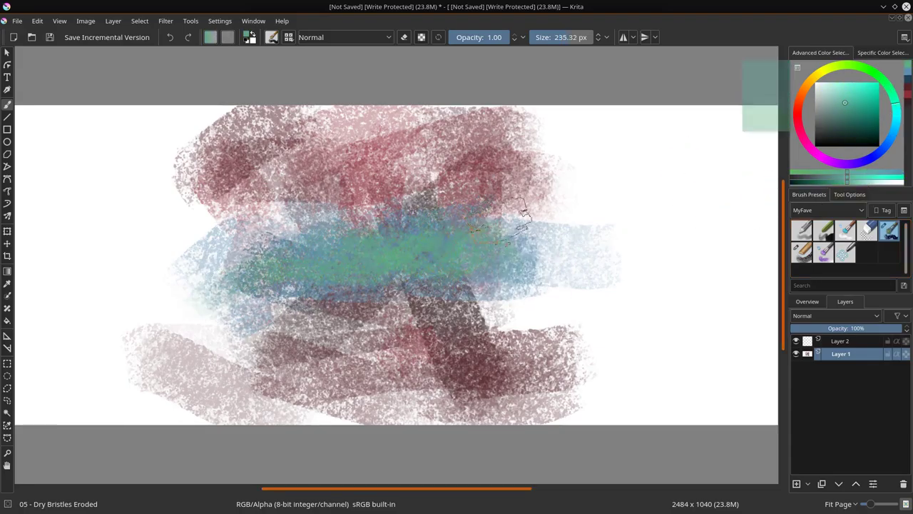
{"action": "left_click", "coordinate": [412, 167], "text": "ctrl"}
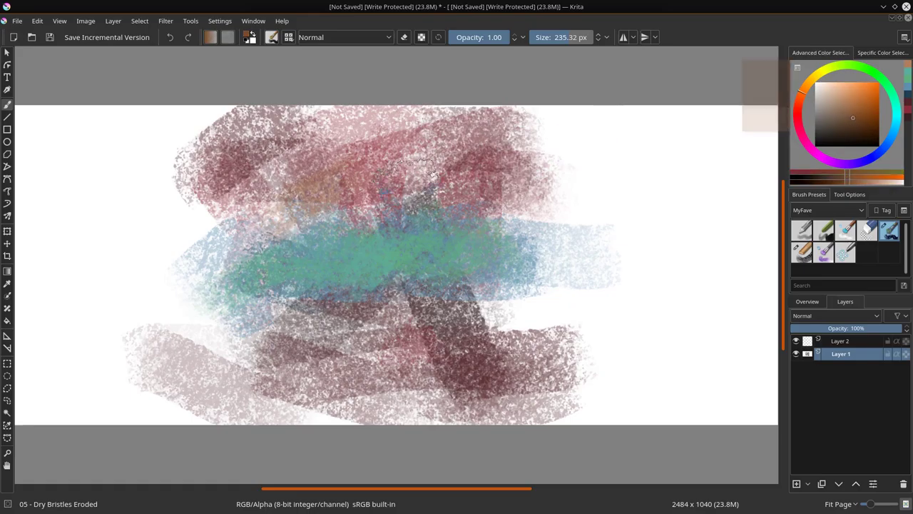
{"action": "mouse_move", "coordinate": [428, 171]}
{"action": "left_mouse_down"}
{"action": "mouse_move", "coordinate": [399, 186]}
{"action": "mouse_move", "coordinate": [463, 171]}
{"action": "mouse_move", "coordinate": [214, 229]}
{"action": "mouse_move", "coordinate": [429, 312]}
{"action": "mouse_move", "coordinate": [246, 339]}
{"action": "mouse_move", "coordinate": [499, 313]}
{"action": "mouse_move", "coordinate": [371, 349]}
{"action": "left_mouse_up"}
- Smooth the teal band into the surrounding reds and browns with the Blender Textured brush at 144.58 px
{"action": "left_click", "coordinate": [844, 232]}
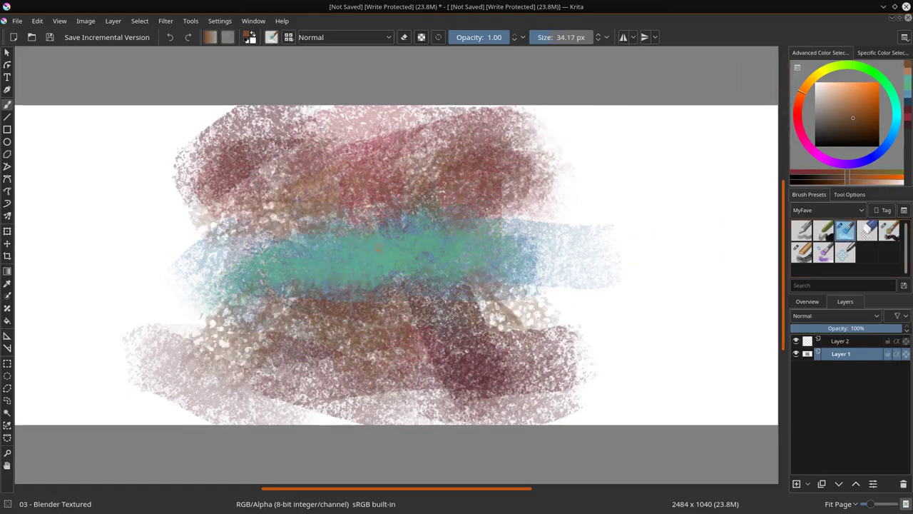
{"action": "left_click_drag", "start_coordinate": [382, 259], "coordinate": [402, 242]}
{"action": "mouse_move", "coordinate": [365, 288]}
{"action": "left_mouse_down"}
{"action": "mouse_move", "coordinate": [393, 298]}
{"action": "mouse_move", "coordinate": [321, 287]}
{"action": "mouse_move", "coordinate": [280, 214]}
{"action": "mouse_move", "coordinate": [267, 246]}
{"action": "mouse_move", "coordinate": [247, 224]}
{"action": "mouse_move", "coordinate": [274, 219]}
{"action": "mouse_move", "coordinate": [271, 242]}
{"action": "mouse_move", "coordinate": [280, 175]}
{"action": "mouse_move", "coordinate": [283, 222]}
{"action": "mouse_move", "coordinate": [218, 204]}
{"action": "mouse_move", "coordinate": [306, 175]}
{"action": "mouse_move", "coordinate": [238, 195]}
{"action": "mouse_move", "coordinate": [230, 233]}
{"action": "mouse_move", "coordinate": [219, 205]}
{"action": "left_mouse_up"}
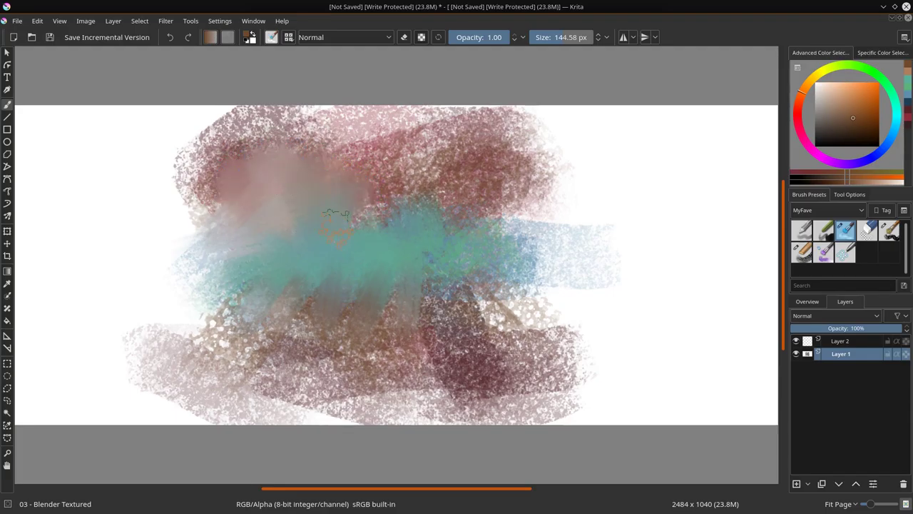
{"action": "mouse_move", "coordinate": [385, 205]}
{"action": "left_mouse_down"}
{"action": "mouse_move", "coordinate": [334, 170]}
{"action": "mouse_move", "coordinate": [371, 142]}
{"action": "left_mouse_up"}
{"action": "mouse_move", "coordinate": [405, 187]}
{"action": "left_mouse_down"}
{"action": "mouse_move", "coordinate": [453, 171]}
{"action": "mouse_move", "coordinate": [416, 157]}
{"action": "mouse_move", "coordinate": [494, 232]}
{"action": "mouse_move", "coordinate": [409, 307]}
{"action": "mouse_move", "coordinate": [250, 321]}
{"action": "mouse_move", "coordinate": [214, 300]}
{"action": "mouse_move", "coordinate": [331, 296]}
{"action": "mouse_move", "coordinate": [300, 371]}
{"action": "mouse_move", "coordinate": [413, 374]}
{"action": "mouse_move", "coordinate": [493, 324]}
{"action": "mouse_move", "coordinate": [488, 371]}
{"action": "mouse_move", "coordinate": [257, 378]}
{"action": "mouse_move", "coordinate": [221, 316]}
{"action": "mouse_move", "coordinate": [342, 400]}
{"action": "mouse_move", "coordinate": [411, 396]}
{"action": "left_mouse_up"}
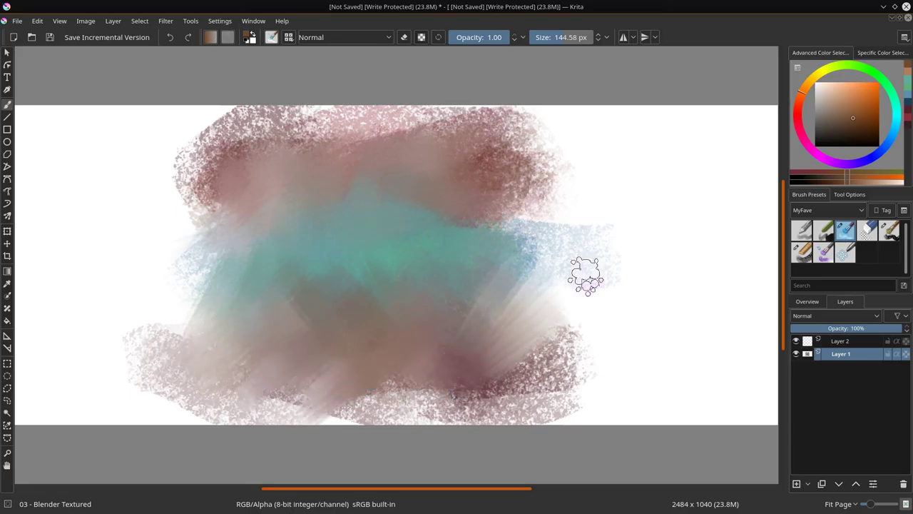
- Paint dark maroon texture along the upper and lower edges of the colour mass with the Dry Bristles Eroded brush
{"action": "left_click", "coordinate": [857, 135]}
{"action": "left_click", "coordinate": [803, 135]}
{"action": "left_click", "coordinate": [889, 230]}
{"action": "mouse_move", "coordinate": [385, 139]}
{"action": "left_mouse_down"}
{"action": "mouse_move", "coordinate": [275, 153]}
{"action": "mouse_move", "coordinate": [185, 182]}
{"action": "mouse_move", "coordinate": [329, 175]}
{"action": "mouse_move", "coordinate": [242, 200]}
{"action": "mouse_move", "coordinate": [314, 146]}
{"action": "mouse_move", "coordinate": [442, 160]}
{"action": "mouse_move", "coordinate": [442, 203]}
{"action": "mouse_move", "coordinate": [510, 118]}
{"action": "left_mouse_up"}
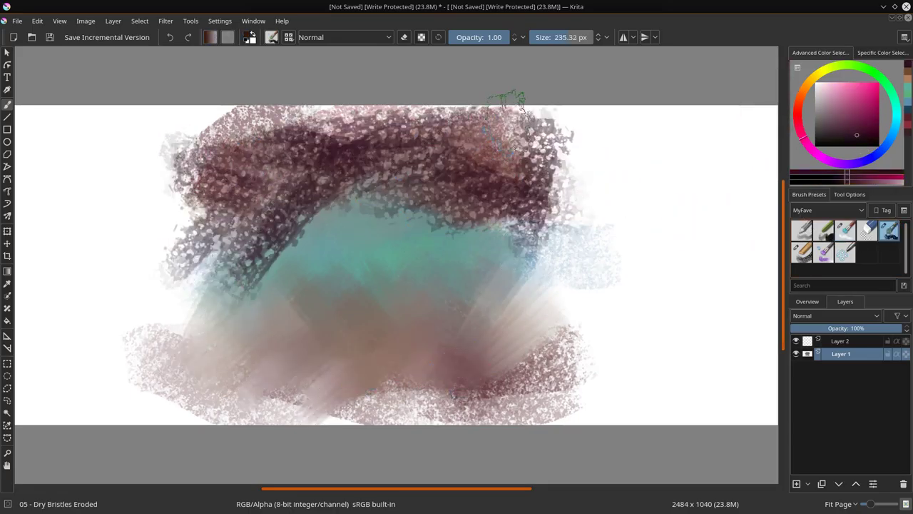
{"action": "mouse_move", "coordinate": [463, 278]}
{"action": "left_mouse_down"}
{"action": "mouse_move", "coordinate": [396, 403]}
{"action": "mouse_move", "coordinate": [335, 410]}
{"action": "mouse_move", "coordinate": [214, 347]}
{"action": "mouse_move", "coordinate": [264, 300]}
{"action": "mouse_move", "coordinate": [424, 341]}
{"action": "mouse_move", "coordinate": [524, 412]}
{"action": "left_mouse_up"}
- Paint teal texture around the middle of the canvas and a light green band through its centre
{"action": "left_click", "coordinate": [896, 110]}
{"action": "left_click", "coordinate": [854, 107]}
{"action": "mouse_move", "coordinate": [343, 328]}
{"action": "left_mouse_down"}
{"action": "mouse_move", "coordinate": [436, 317]}
{"action": "mouse_move", "coordinate": [288, 332]}
{"action": "mouse_move", "coordinate": [204, 275]}
{"action": "mouse_move", "coordinate": [483, 228]}
{"action": "mouse_move", "coordinate": [399, 357]}
{"action": "mouse_move", "coordinate": [542, 268]}
{"action": "left_mouse_up"}
{"action": "left_click", "coordinate": [882, 80]}
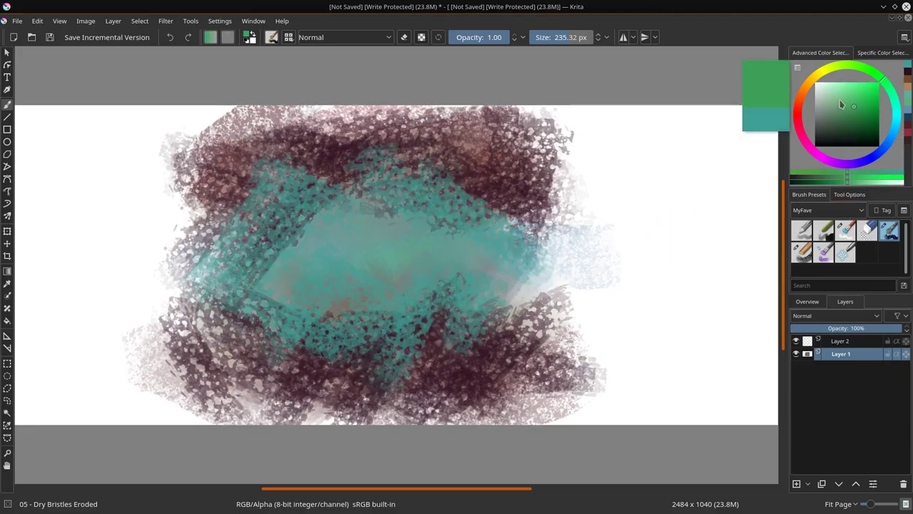
{"action": "left_click", "coordinate": [845, 96]}
{"action": "mouse_move", "coordinate": [289, 275]}
{"action": "left_mouse_down"}
{"action": "mouse_move", "coordinate": [553, 269]}
{"action": "mouse_move", "coordinate": [528, 250]}
{"action": "left_mouse_up"}
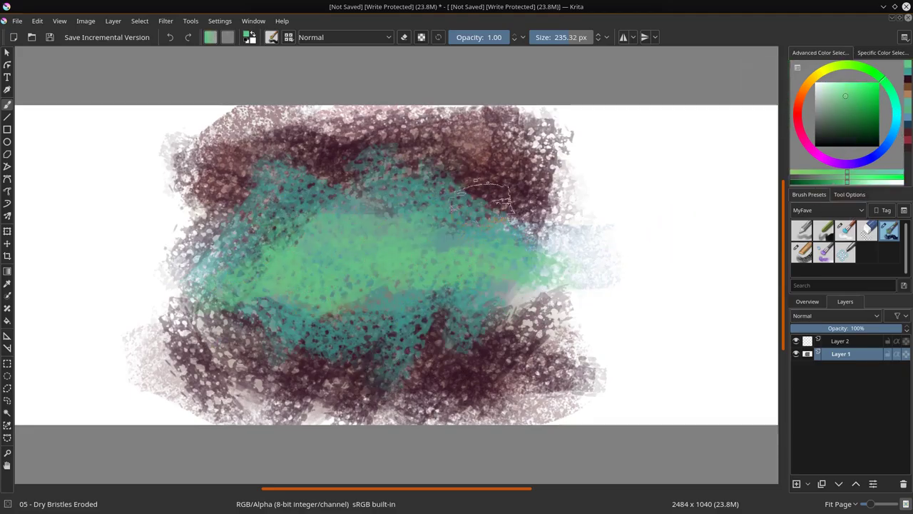
- Blend the green centre into the teal and maroon areas with the Blender Textured brush
{"action": "left_click", "coordinate": [845, 229]}
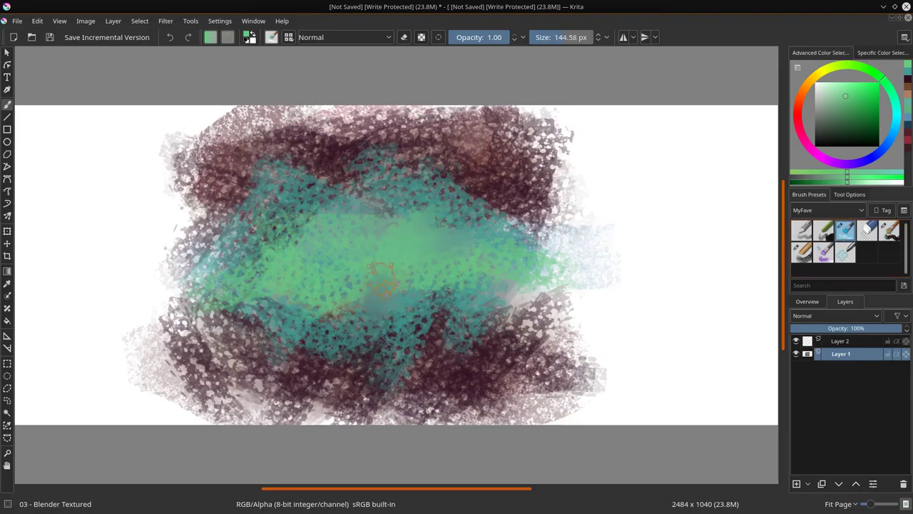
{"action": "mouse_move", "coordinate": [313, 202]}
{"action": "left_mouse_down"}
{"action": "mouse_move", "coordinate": [347, 171]}
{"action": "mouse_move", "coordinate": [255, 218]}
{"action": "mouse_move", "coordinate": [253, 191]}
{"action": "mouse_move", "coordinate": [189, 296]}
{"action": "mouse_move", "coordinate": [301, 312]}
{"action": "mouse_move", "coordinate": [322, 303]}
{"action": "mouse_move", "coordinate": [391, 330]}
{"action": "mouse_move", "coordinate": [397, 288]}
{"action": "mouse_move", "coordinate": [410, 339]}
{"action": "mouse_move", "coordinate": [428, 289]}
{"action": "left_mouse_up"}
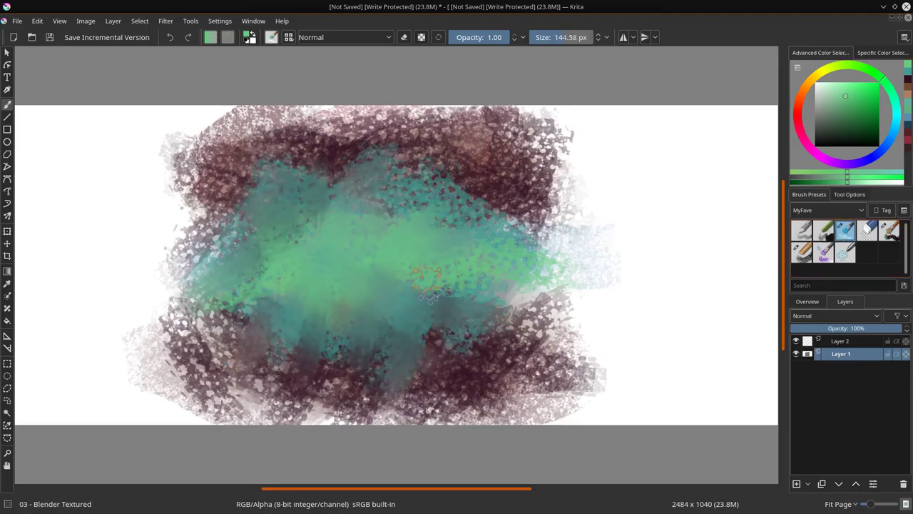
{"action": "left_click_drag", "start_coordinate": [458, 198], "coordinate": [292, 169]}
{"action": "mouse_move", "coordinate": [300, 408]}
{"action": "left_mouse_down"}
{"action": "mouse_move", "coordinate": [282, 363]}
{"action": "mouse_move", "coordinate": [478, 347]}
{"action": "mouse_move", "coordinate": [457, 274]}
{"action": "left_mouse_up"}
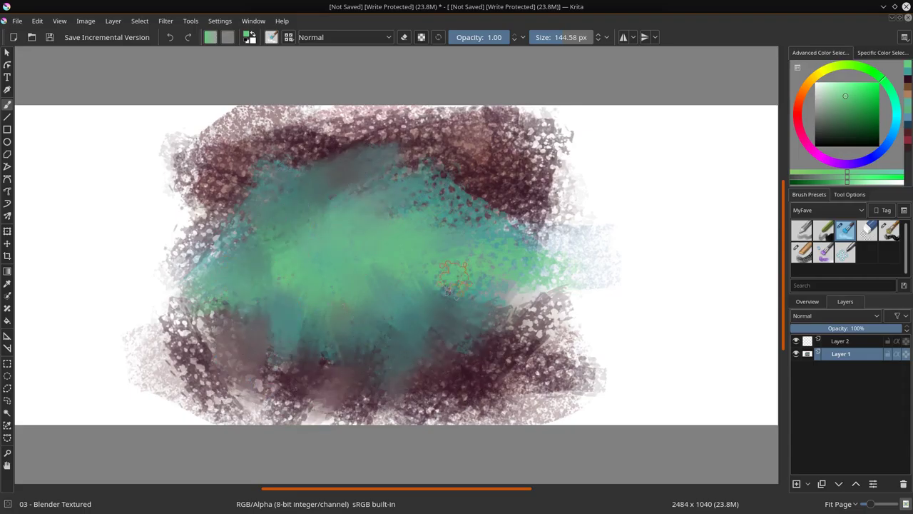
- Sketch a dark green mountain ridge in the lower middle of Layer 2 with the Chalk Details brush at 45 px
{"action": "left_click", "coordinate": [824, 232]}
{"action": "left_click", "coordinate": [848, 125]}
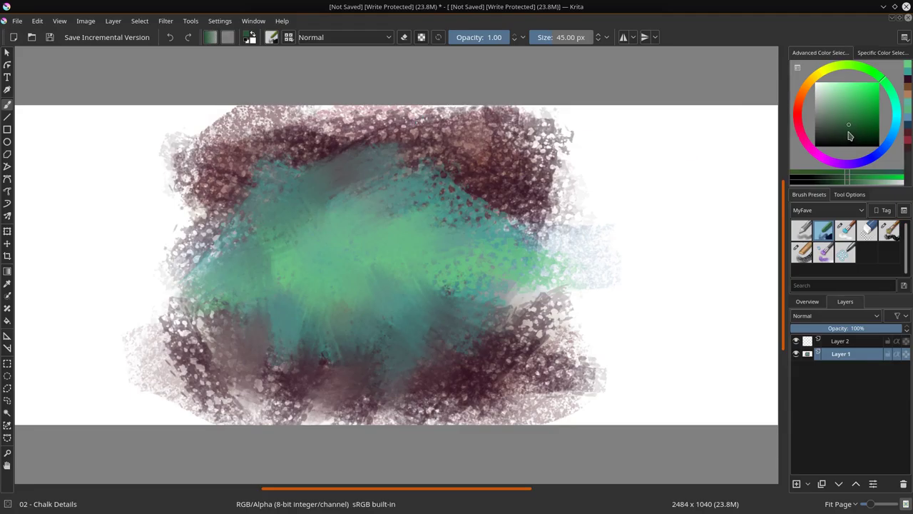
{"action": "left_click", "coordinate": [847, 133]}
{"action": "mouse_move", "coordinate": [426, 310]}
{"action": "left_mouse_down"}
{"action": "mouse_move", "coordinate": [456, 366]}
{"action": "mouse_move", "coordinate": [461, 271]}
{"action": "mouse_move", "coordinate": [475, 279]}
{"action": "mouse_move", "coordinate": [458, 295]}
{"action": "mouse_move", "coordinate": [443, 281]}
{"action": "left_mouse_up"}
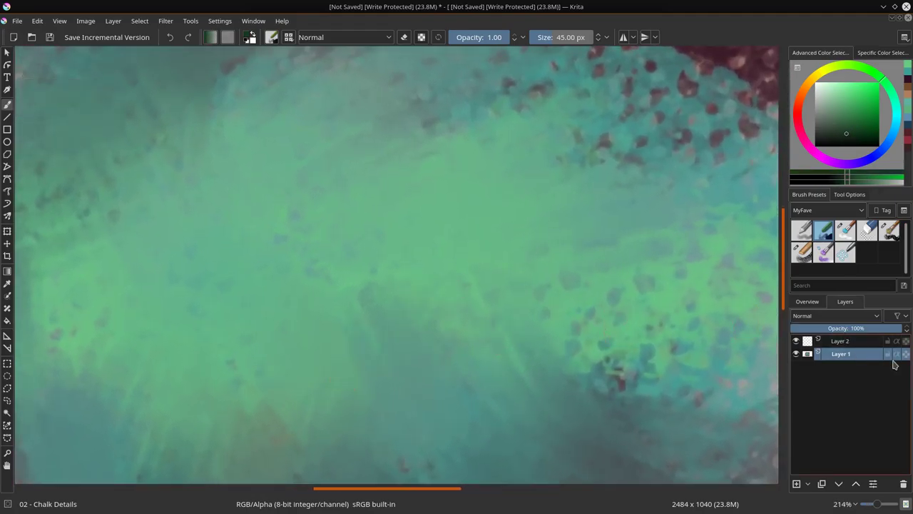
{"action": "key", "text": "Page_Up"}
{"action": "mouse_move", "coordinate": [182, 434]}
{"action": "left_mouse_down"}
{"action": "mouse_move", "coordinate": [367, 296]}
{"action": "mouse_move", "coordinate": [499, 364]}
{"action": "left_mouse_up"}
{"action": "left_click_drag", "start_coordinate": [442, 341], "coordinate": [580, 405]}
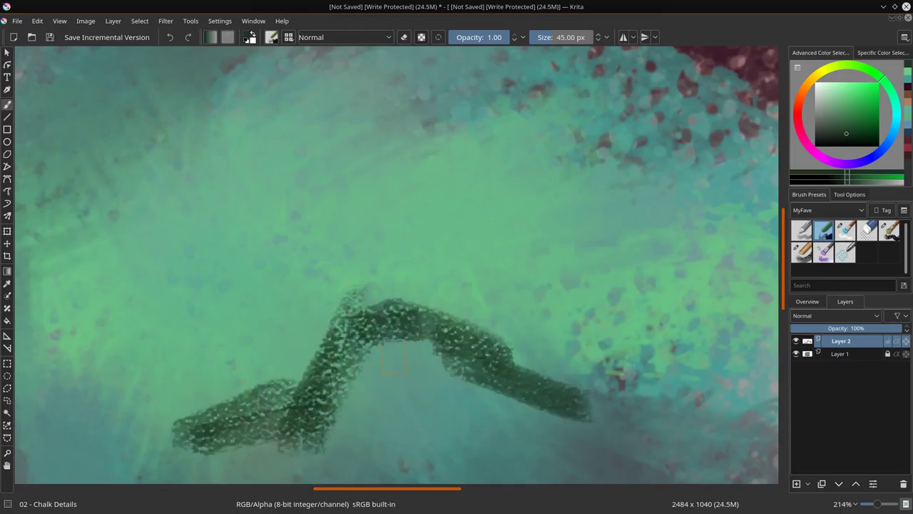
- Fill in the mountain's body and add upright rocks on both sides of it with dark green chalk
{"action": "left_click_drag", "start_coordinate": [389, 338], "coordinate": [343, 443]}
{"action": "mouse_move", "coordinate": [429, 348]}
{"action": "left_mouse_down"}
{"action": "mouse_move", "coordinate": [430, 408]}
{"action": "mouse_move", "coordinate": [442, 429]}
{"action": "left_mouse_up"}
{"action": "left_click_drag", "start_coordinate": [420, 355], "coordinate": [345, 421]}
{"action": "left_click_drag", "start_coordinate": [455, 395], "coordinate": [378, 448]}
{"action": "mouse_move", "coordinate": [371, 335]}
{"action": "left_mouse_down"}
{"action": "mouse_move", "coordinate": [434, 362]}
{"action": "mouse_move", "coordinate": [535, 460]}
{"action": "mouse_move", "coordinate": [207, 467]}
{"action": "mouse_move", "coordinate": [175, 380]}
{"action": "mouse_move", "coordinate": [117, 474]}
{"action": "left_mouse_up"}
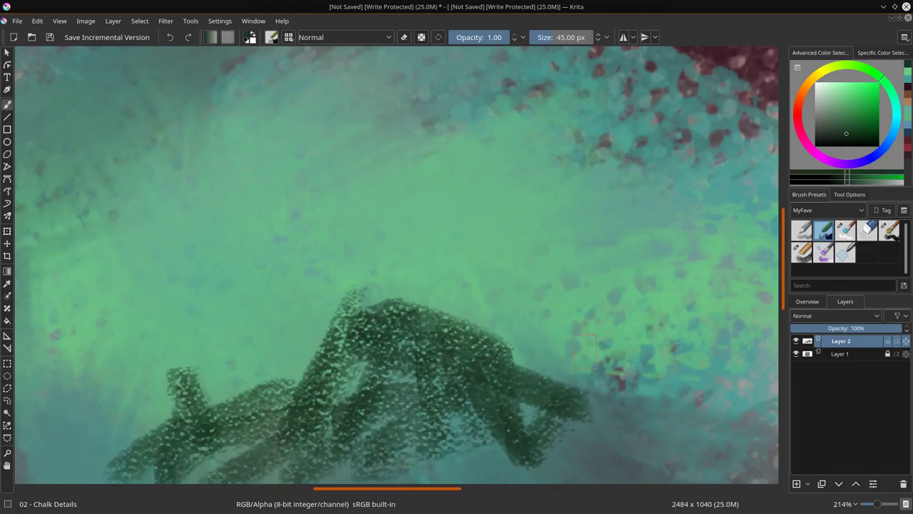
{"action": "left_click_drag", "start_coordinate": [581, 342], "coordinate": [594, 470]}
{"action": "mouse_move", "coordinate": [606, 360]}
{"action": "left_mouse_down"}
{"action": "mouse_move", "coordinate": [561, 425]}
{"action": "mouse_move", "coordinate": [477, 439]}
{"action": "left_mouse_up"}
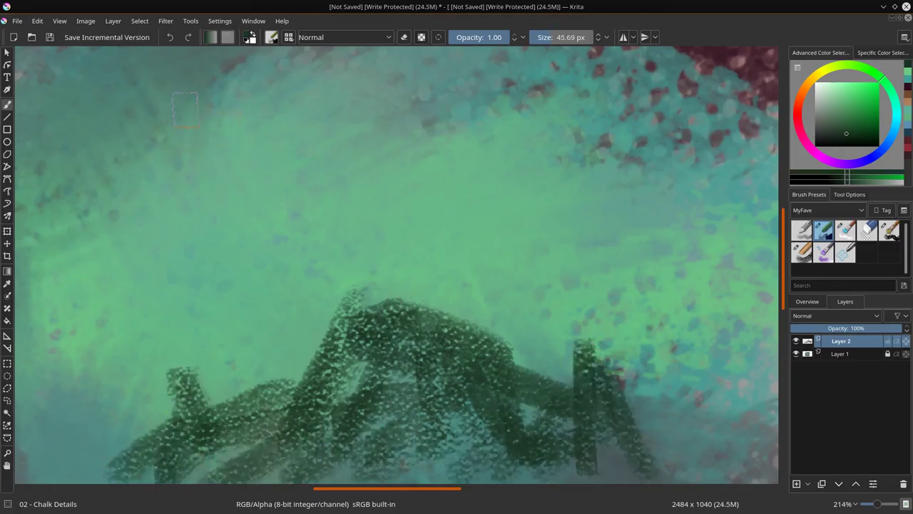
- Sketch the jagged underside of a large hanging mass above the mountain in dark green chalk
{"action": "mouse_move", "coordinate": [133, 64]}
{"action": "left_mouse_down"}
{"action": "mouse_move", "coordinate": [204, 154]}
{"action": "mouse_move", "coordinate": [277, 166]}
{"action": "left_mouse_up"}
{"action": "left_click_drag", "start_coordinate": [206, 130], "coordinate": [365, 219]}
{"action": "left_click_drag", "start_coordinate": [111, 87], "coordinate": [158, 107]}
{"action": "mouse_move", "coordinate": [360, 210]}
{"action": "left_mouse_down"}
{"action": "mouse_move", "coordinate": [416, 222]}
{"action": "mouse_move", "coordinate": [426, 239]}
{"action": "left_mouse_up"}
{"action": "mouse_move", "coordinate": [453, 222]}
{"action": "left_mouse_down"}
{"action": "mouse_move", "coordinate": [464, 205]}
{"action": "mouse_move", "coordinate": [535, 218]}
{"action": "left_mouse_up"}
{"action": "left_click_drag", "start_coordinate": [520, 194], "coordinate": [647, 179]}
{"action": "left_click_drag", "start_coordinate": [335, 169], "coordinate": [488, 207]}
{"action": "mouse_move", "coordinate": [432, 193]}
{"action": "left_mouse_down"}
{"action": "mouse_move", "coordinate": [430, 84]}
{"action": "mouse_move", "coordinate": [430, 220]}
{"action": "left_mouse_up"}
{"action": "left_click_drag", "start_coordinate": [448, 212], "coordinate": [498, 193]}
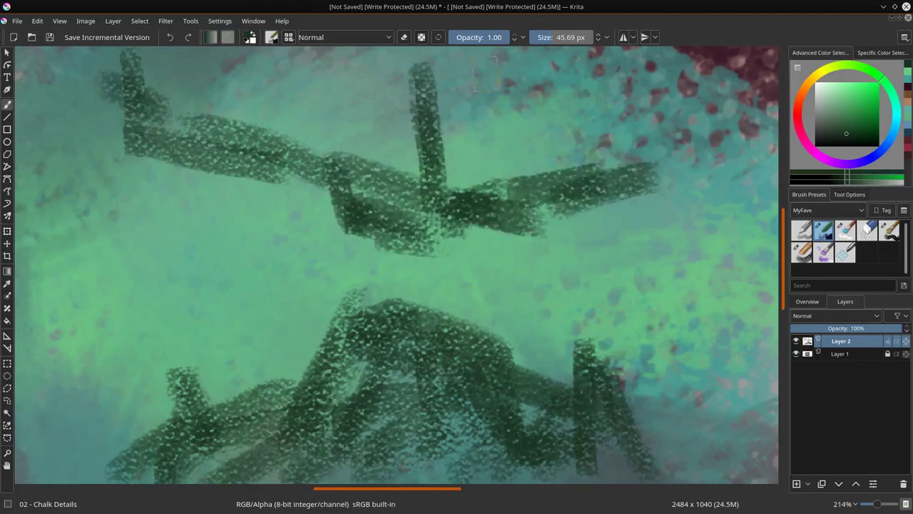
- Fill in the body of the hanging mass with larger dark green chalk strokes at about 126 and 87 px
{"action": "mouse_move", "coordinate": [428, 107]}
{"action": "left_mouse_down"}
{"action": "mouse_move", "coordinate": [507, 77]}
{"action": "mouse_move", "coordinate": [453, 171]}
{"action": "left_mouse_up"}
{"action": "left_click_drag", "start_coordinate": [445, 132], "coordinate": [373, 153]}
{"action": "left_click_drag", "start_coordinate": [282, 125], "coordinate": [336, 125], "text": "shift"}
{"action": "mouse_move", "coordinate": [182, 98]}
{"action": "left_mouse_down"}
{"action": "mouse_move", "coordinate": [478, 139]}
{"action": "mouse_move", "coordinate": [653, 117]}
{"action": "left_mouse_up"}
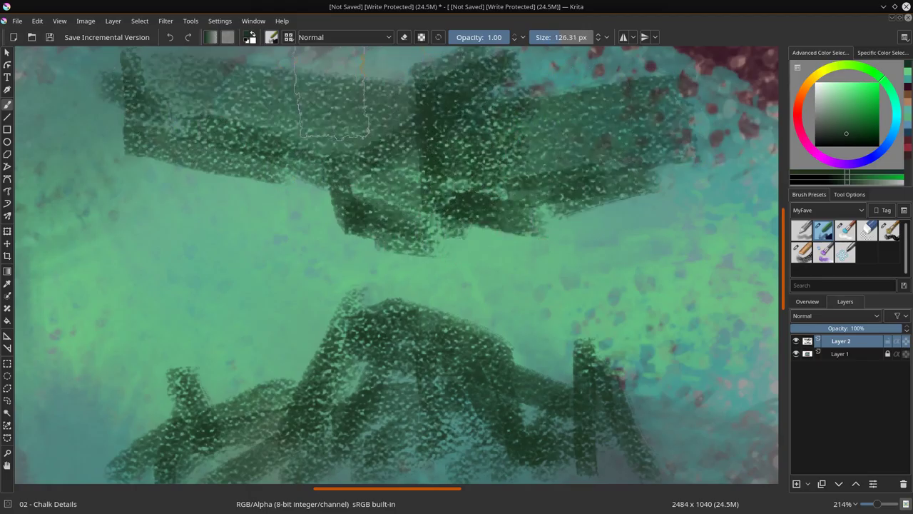
{"action": "left_click_drag", "start_coordinate": [327, 96], "coordinate": [472, 89]}
{"action": "left_click_drag", "start_coordinate": [654, 148], "coordinate": [633, 147], "text": "shift"}
{"action": "mouse_move", "coordinate": [665, 158]}
{"action": "left_mouse_down"}
{"action": "mouse_move", "coordinate": [701, 78]}
{"action": "mouse_move", "coordinate": [549, 96]}
{"action": "left_mouse_up"}
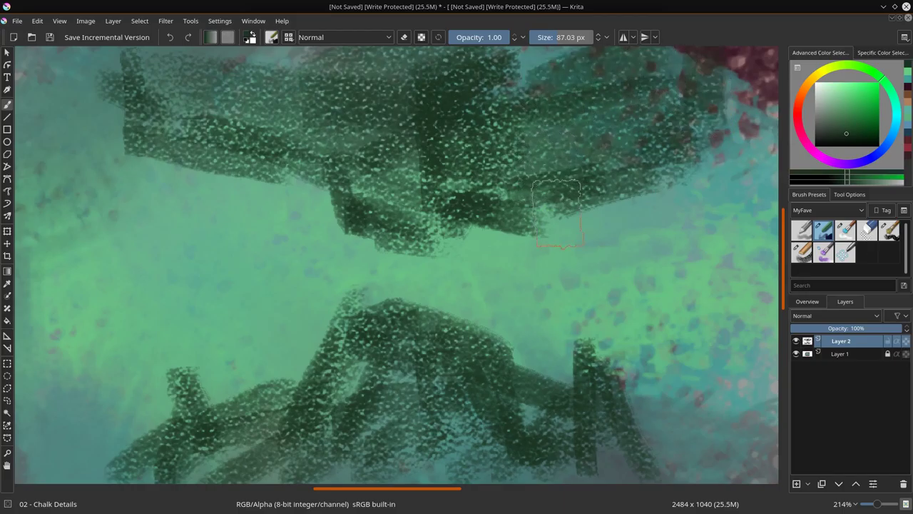
- Sketch a small figure wedged between the hanging mass and the peak, then thicken the mass's upper edge at 53.24 px
{"action": "left_click_drag", "start_coordinate": [592, 287], "coordinate": [553, 289]}
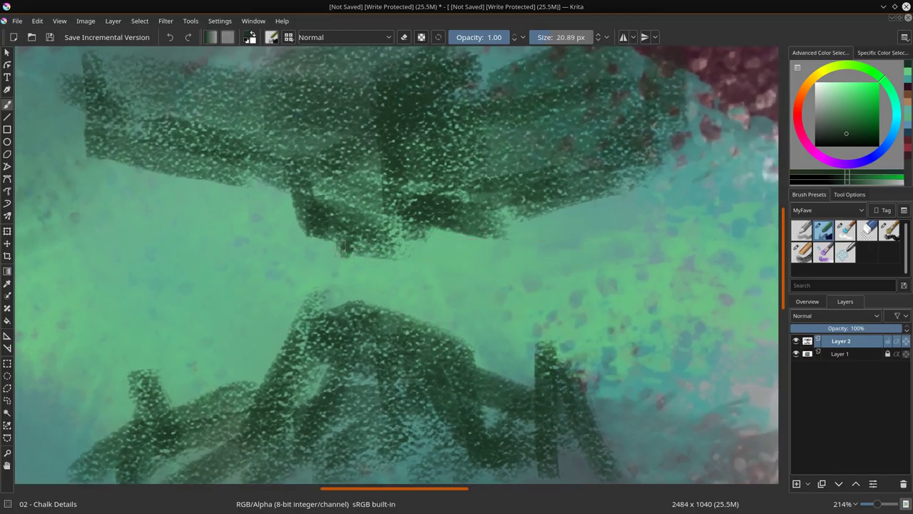
{"action": "left_click_drag", "start_coordinate": [370, 242], "coordinate": [368, 266]}
{"action": "left_click_drag", "start_coordinate": [314, 234], "coordinate": [347, 245]}
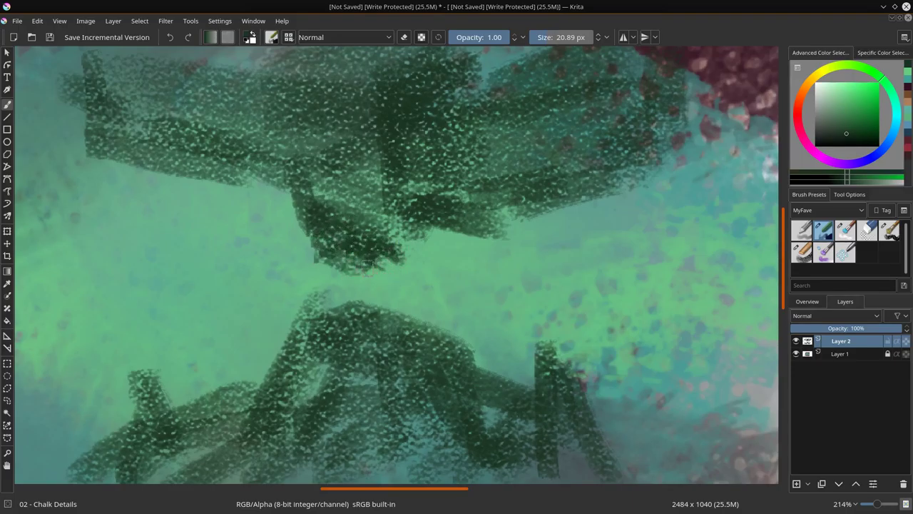
{"action": "left_click_drag", "start_coordinate": [442, 252], "coordinate": [363, 245]}
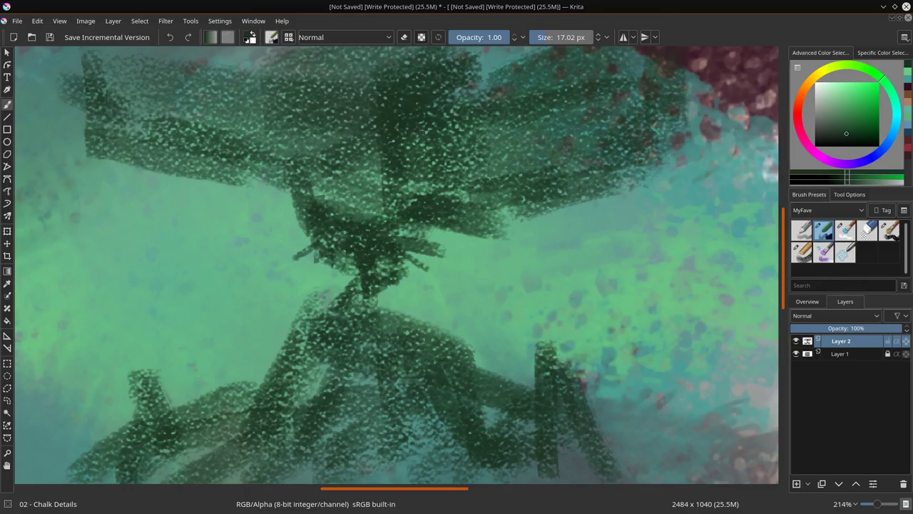
{"action": "mouse_move", "coordinate": [634, 89]}
{"action": "left_mouse_down"}
{"action": "mouse_move", "coordinate": [663, 77]}
{"action": "mouse_move", "coordinate": [257, 72]}
{"action": "mouse_move", "coordinate": [110, 107]}
{"action": "mouse_move", "coordinate": [71, 79]}
{"action": "left_mouse_up"}
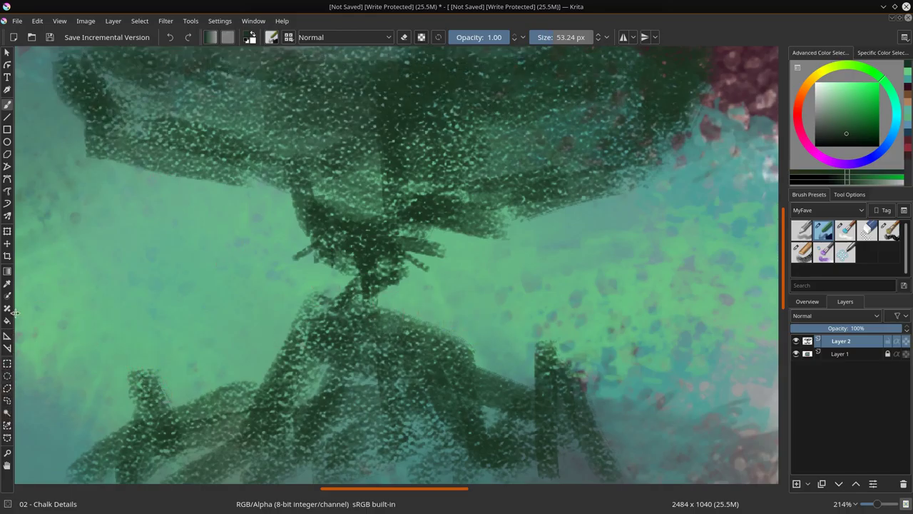
- Crop the canvas to 738 x 376 pixels around the hanging mass, figure and mountain
{"action": "key", "text": "c"}
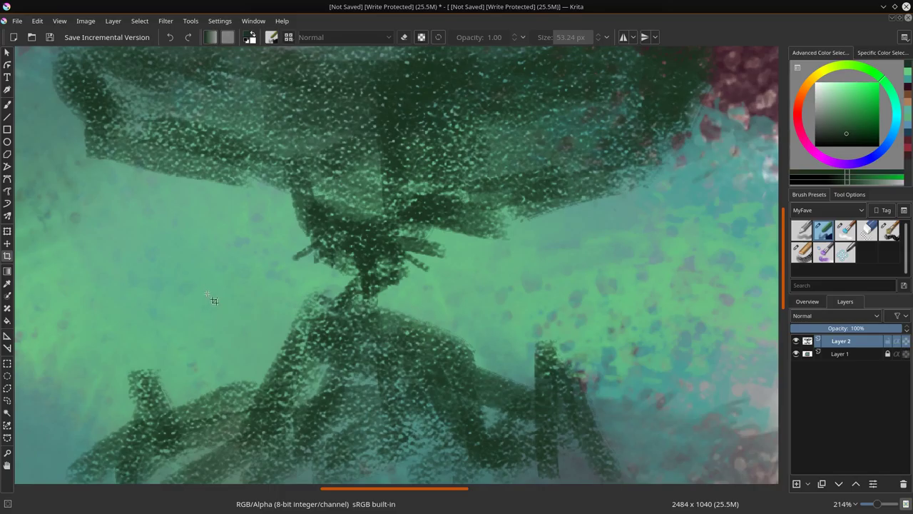
{"action": "left_click_drag", "start_coordinate": [21, 61], "coordinate": [781, 449]}
{"action": "key", "text": "Return"}
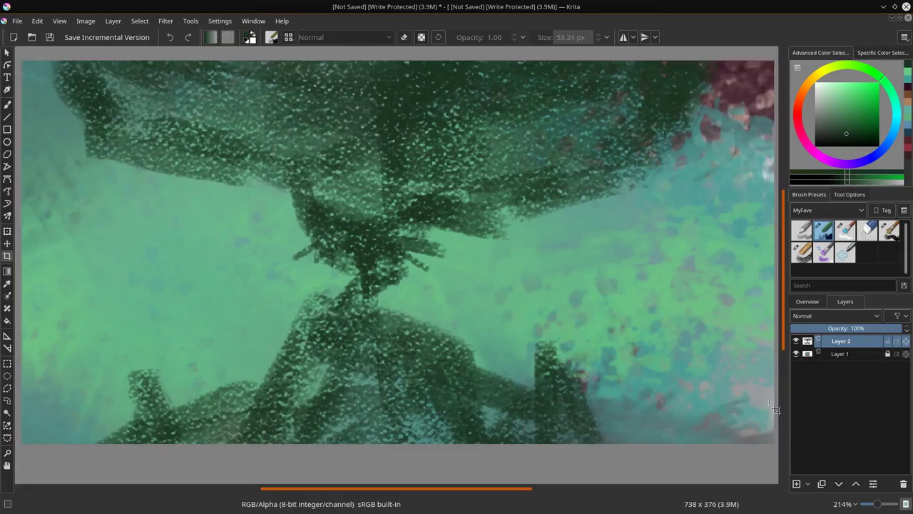
- Save the painting as Krita document 5 in the 2018-DIPE-2D - Daily Sketch Group project under 01 - Open Art Projects
{"action": "left_click", "coordinate": [17, 21]}
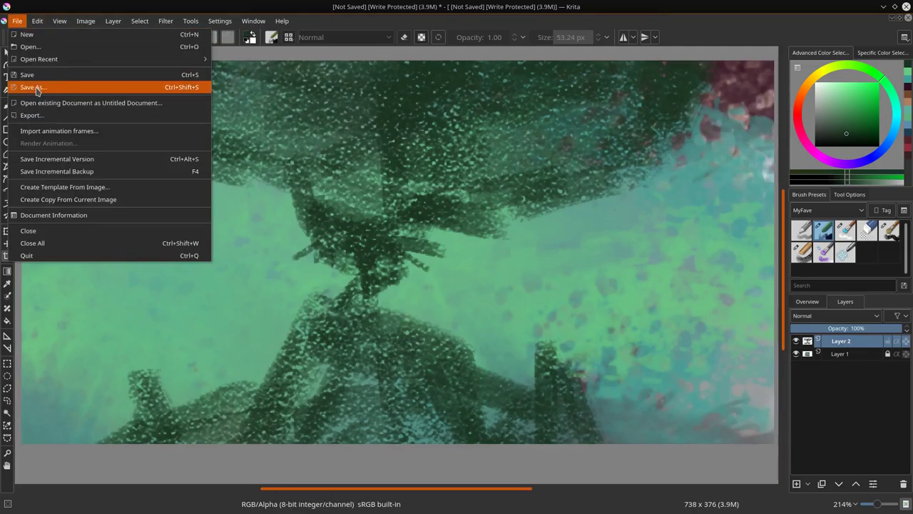
{"action": "left_click", "coordinate": [35, 88]}
{"action": "left_click", "coordinate": [330, 183]}
{"action": "left_click_drag", "start_coordinate": [497, 266], "coordinate": [569, 257]}
{"action": "double_click", "coordinate": [550, 179]}
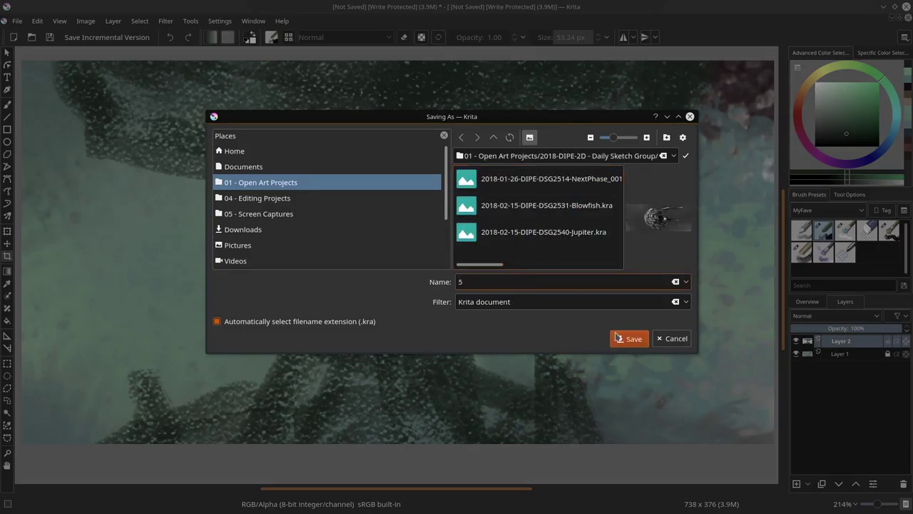
{"action": "left_click", "coordinate": [618, 337]}
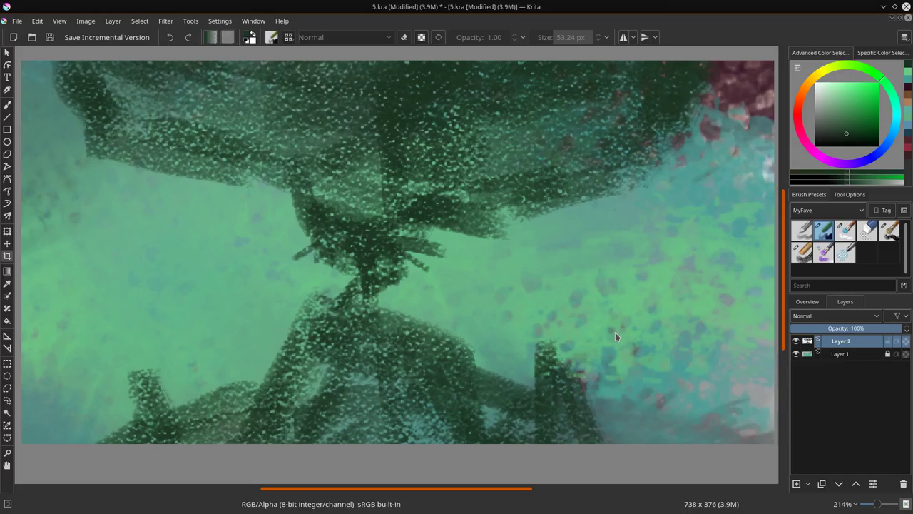
- Change the painting colour to a muted plum
{"action": "left_click", "coordinate": [805, 140]}
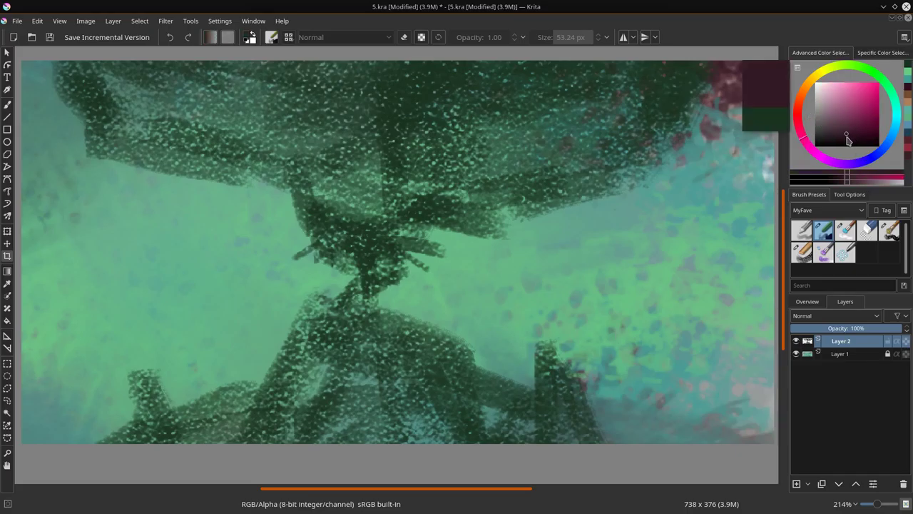
{"action": "left_click_drag", "start_coordinate": [848, 140], "coordinate": [851, 125]}
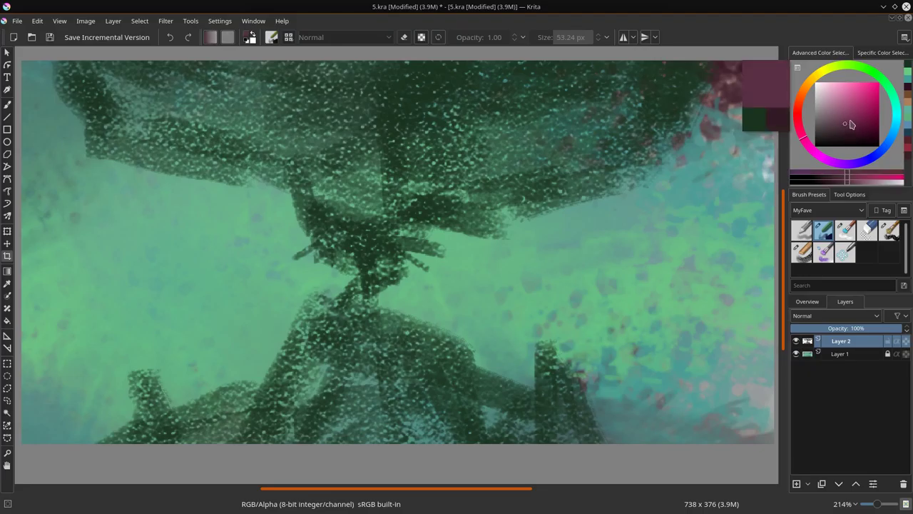
- Open the photo Scrapyard0017_S.jpg from the 07 - Art Reference Pictures and Textures collection in Pictures
{"action": "left_click", "coordinate": [16, 20]}
{"action": "left_click", "coordinate": [42, 51]}
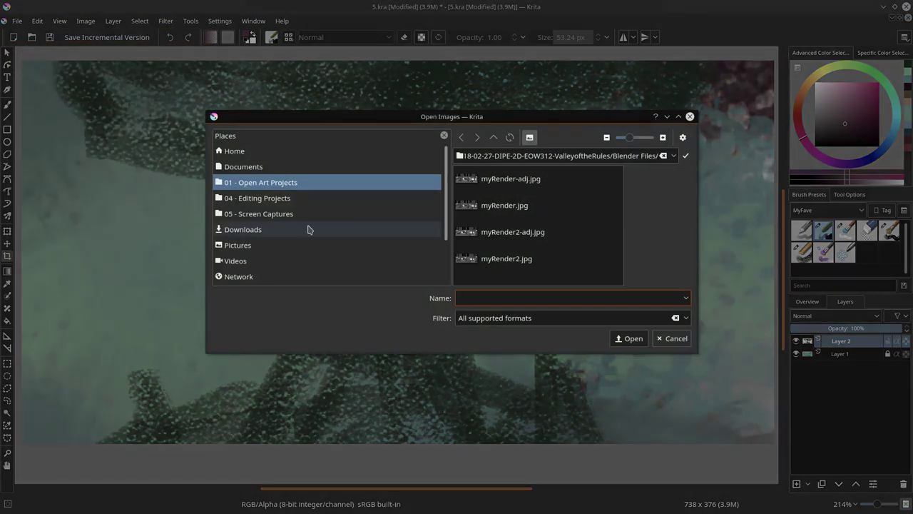
{"action": "left_click", "coordinate": [307, 244]}
{"action": "left_click_drag", "start_coordinate": [536, 280], "coordinate": [607, 281]}
{"action": "double_click", "coordinate": [570, 227]}
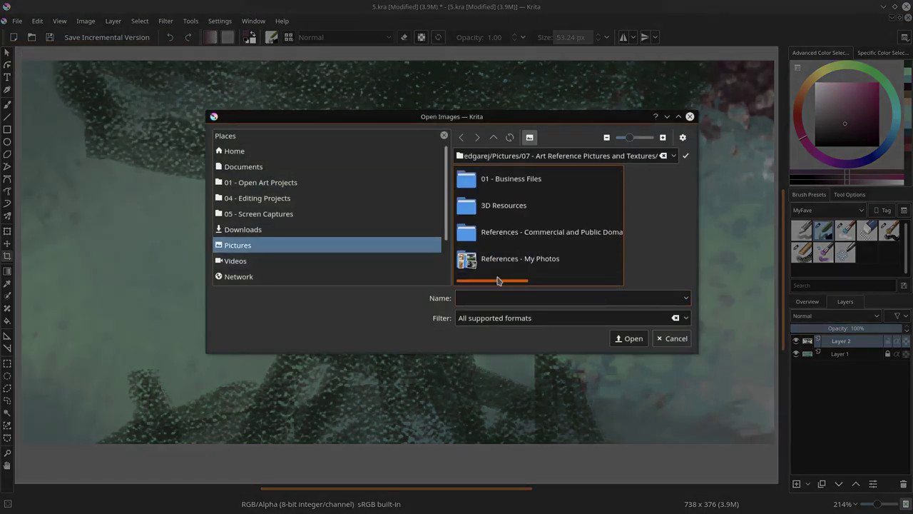
{"action": "left_click_drag", "start_coordinate": [498, 281], "coordinate": [590, 281]}
{"action": "double_click", "coordinate": [576, 264]}
{"action": "double_click", "coordinate": [509, 180]}
{"action": "left_click_drag", "start_coordinate": [498, 281], "coordinate": [529, 282]}
{"action": "left_click", "coordinate": [534, 238]}
{"action": "left_click", "coordinate": [519, 214]}
{"action": "left_click", "coordinate": [634, 339]}
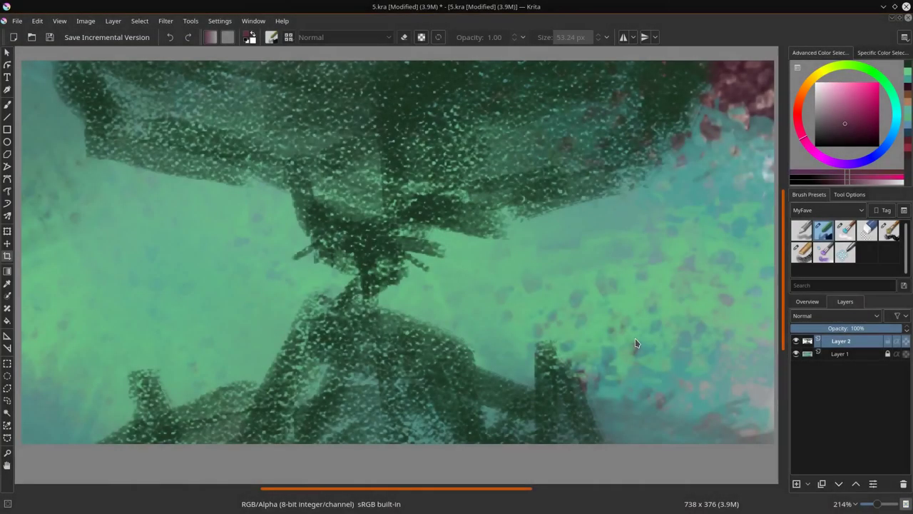
- Copy the entire scrapyard photo as a merged copy and close the photo
{"action": "left_click", "coordinate": [140, 20]}
{"action": "left_click", "coordinate": [154, 33]}
{"action": "left_click", "coordinate": [37, 21]}
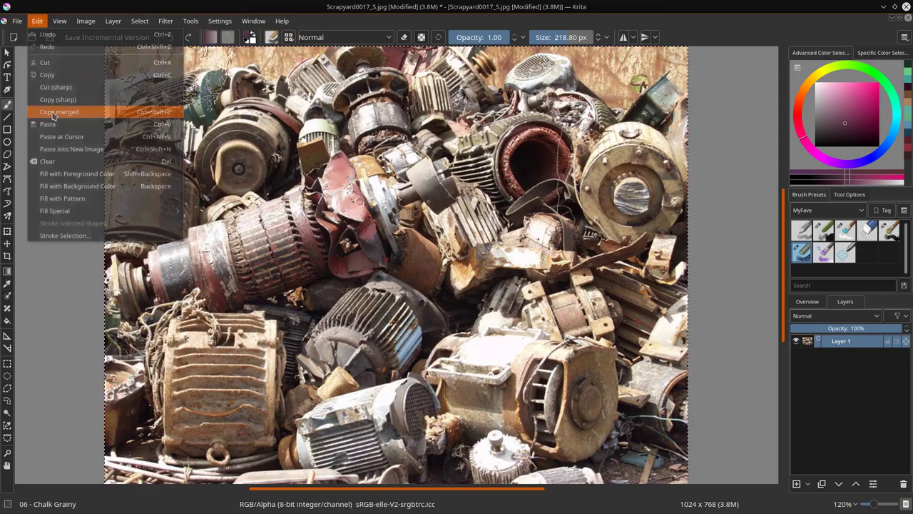
{"action": "left_click", "coordinate": [52, 116]}
{"action": "left_click", "coordinate": [892, 18]}
{"action": "left_click", "coordinate": [125, 55]}
- Paste the scrapyard photo as a new layer above the painting and set it to Overlay blending at 60% opacity
{"action": "left_click", "coordinate": [37, 22]}
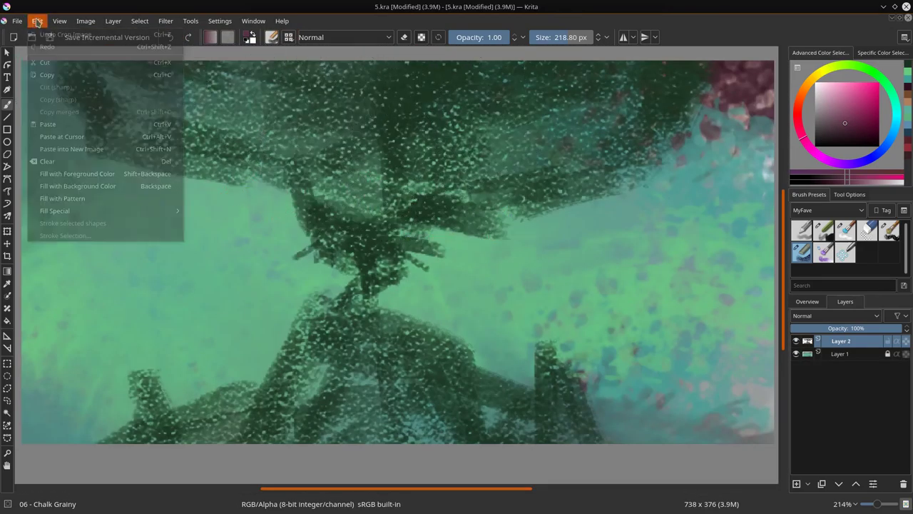
{"action": "left_click", "coordinate": [48, 124]}
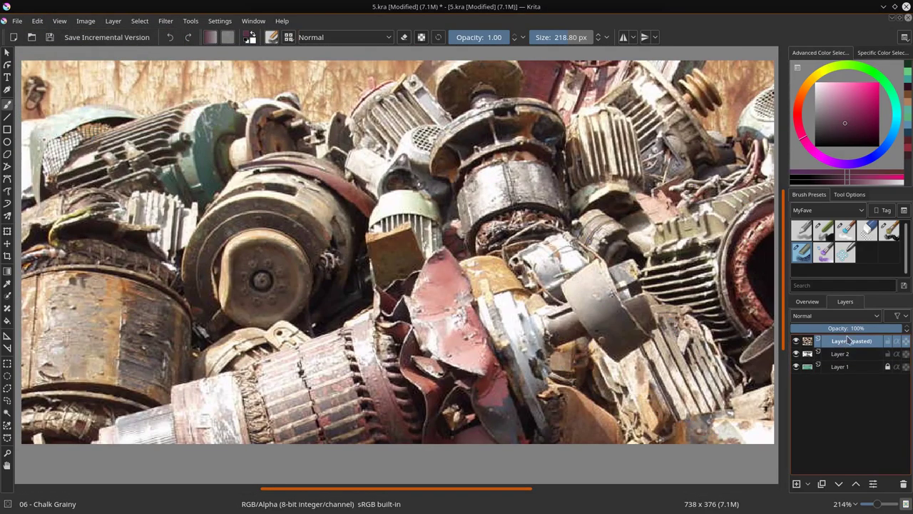
{"action": "left_click", "coordinate": [835, 315]}
{"action": "left_click", "coordinate": [819, 142]}
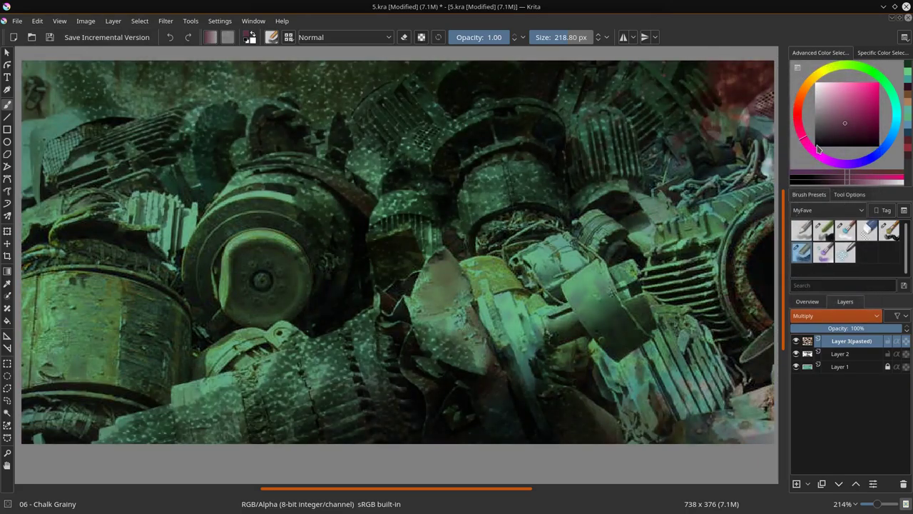
{"action": "left_click", "coordinate": [842, 328]}
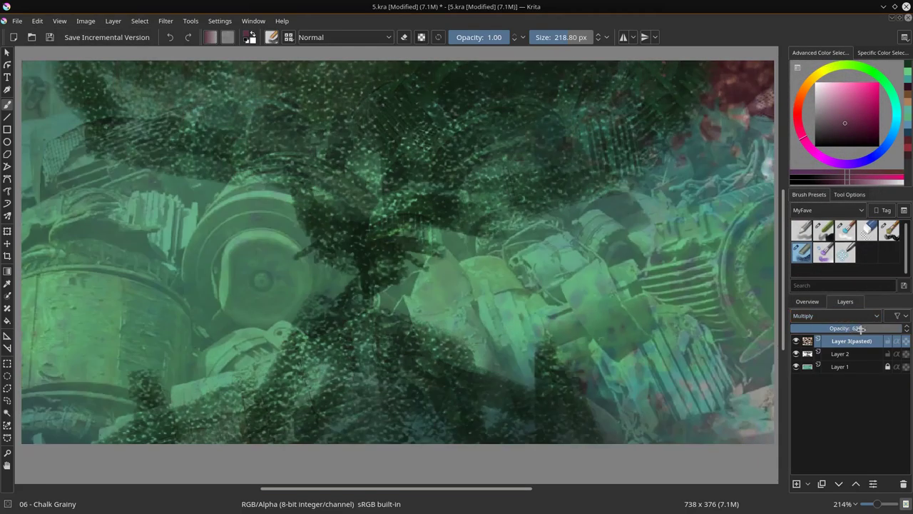
{"action": "left_click", "coordinate": [835, 315]}
{"action": "left_click", "coordinate": [828, 179]}
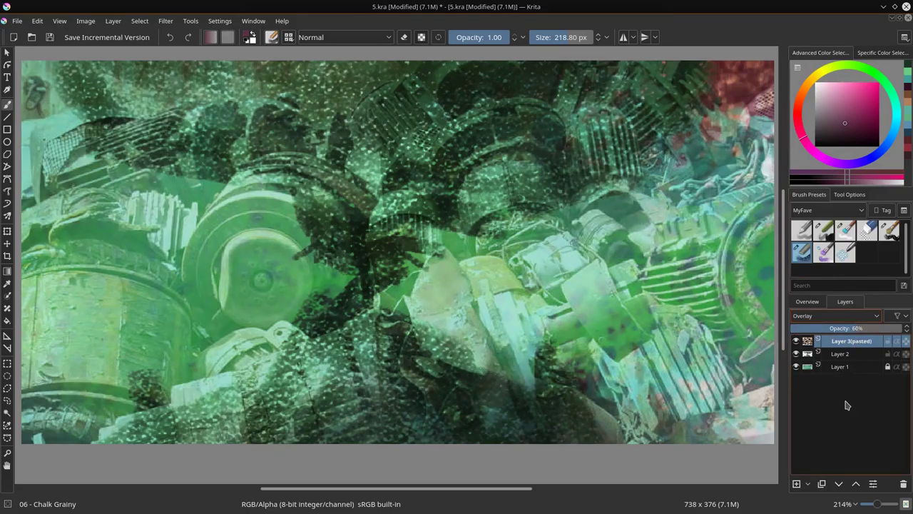
- Hide the pasted photo layer and outline the hanging mass together with the figure using a polygonal selection
{"action": "left_click", "coordinate": [796, 341]}
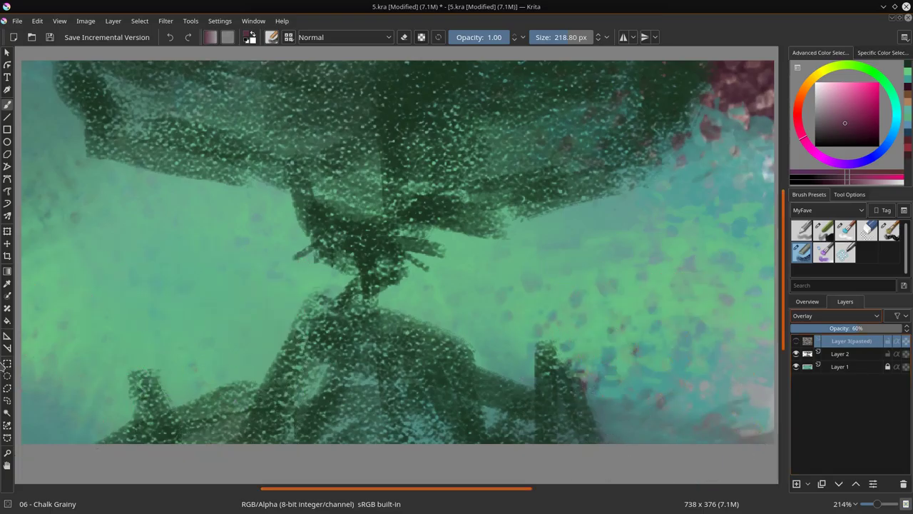
{"action": "left_click", "coordinate": [66, 469]}
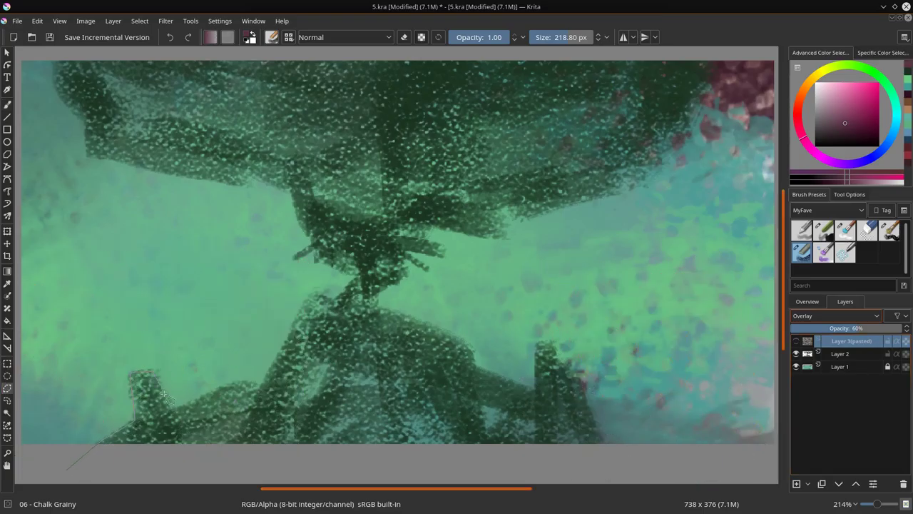
{"action": "left_click", "coordinate": [140, 21]}
{"action": "left_click", "coordinate": [146, 46]}
{"action": "left_click", "coordinate": [714, 58]}
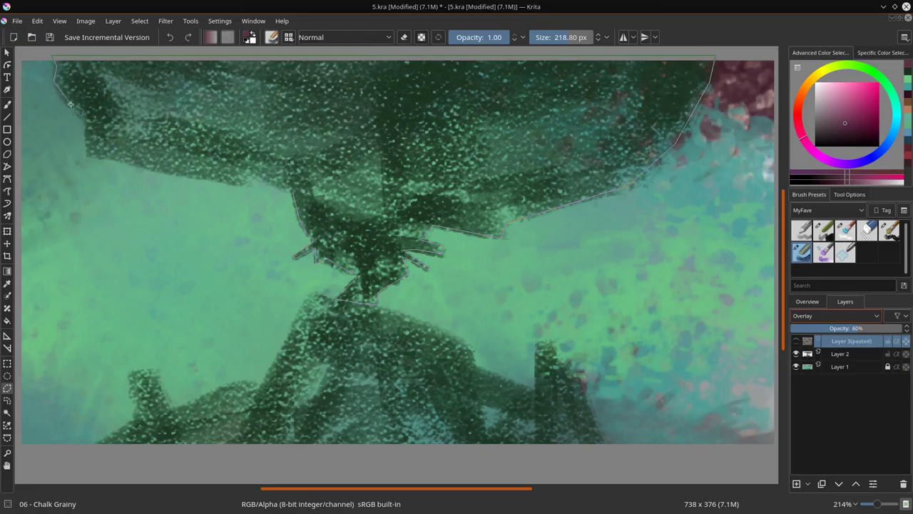
{"action": "left_click", "coordinate": [293, 193]}
- Show the photo layer again and cut away the photo outside the hanging mass and figure by inverting the selection
{"action": "left_click", "coordinate": [796, 341]}
{"action": "left_click", "coordinate": [140, 21]}
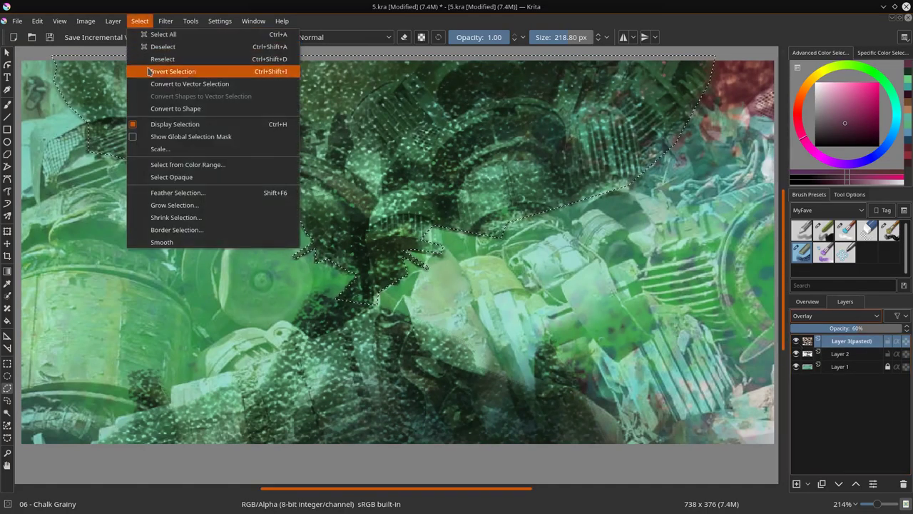
{"action": "left_click", "coordinate": [148, 69]}
{"action": "left_click", "coordinate": [43, 23]}
{"action": "left_click", "coordinate": [51, 63]}
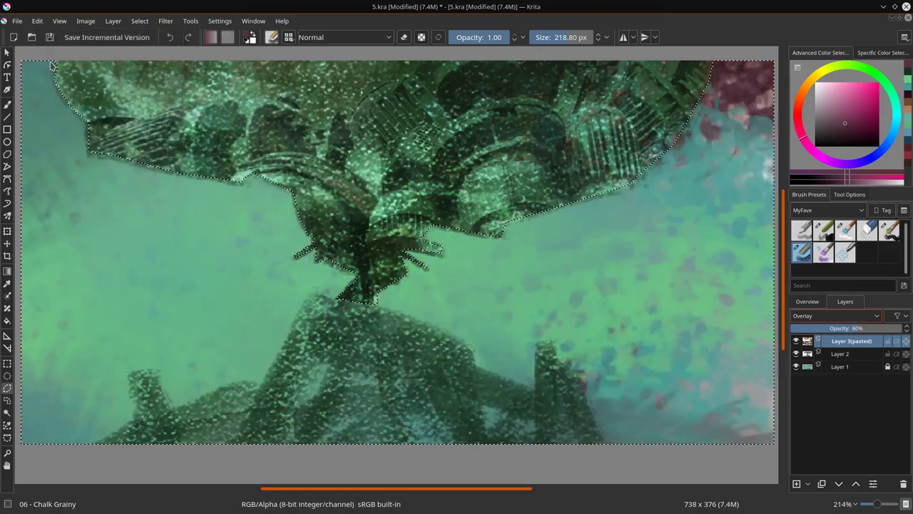
- Clear the selection, undo back past the cut on the photo layer, and reapply the cut
{"action": "left_click", "coordinate": [140, 20]}
{"action": "left_click", "coordinate": [142, 48]}
{"action": "left_click", "coordinate": [170, 37]}
{"action": "left_click", "coordinate": [170, 37]}
{"action": "left_click", "coordinate": [188, 37]}
- With the selection cleared, paste the cut photo remainder as a new layer and move it up over the upper part of the hanging mass
{"action": "left_click", "coordinate": [140, 22]}
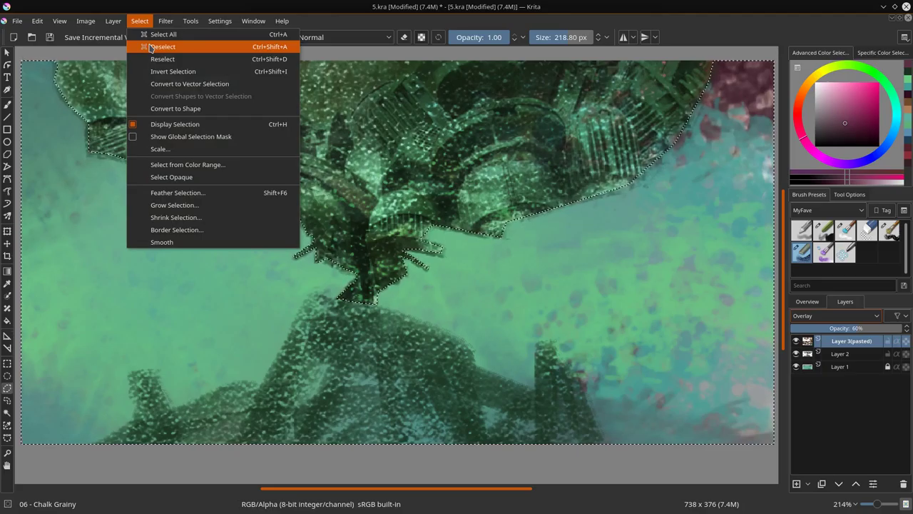
{"action": "left_click", "coordinate": [150, 47]}
{"action": "left_click", "coordinate": [39, 22]}
{"action": "left_click", "coordinate": [63, 125]}
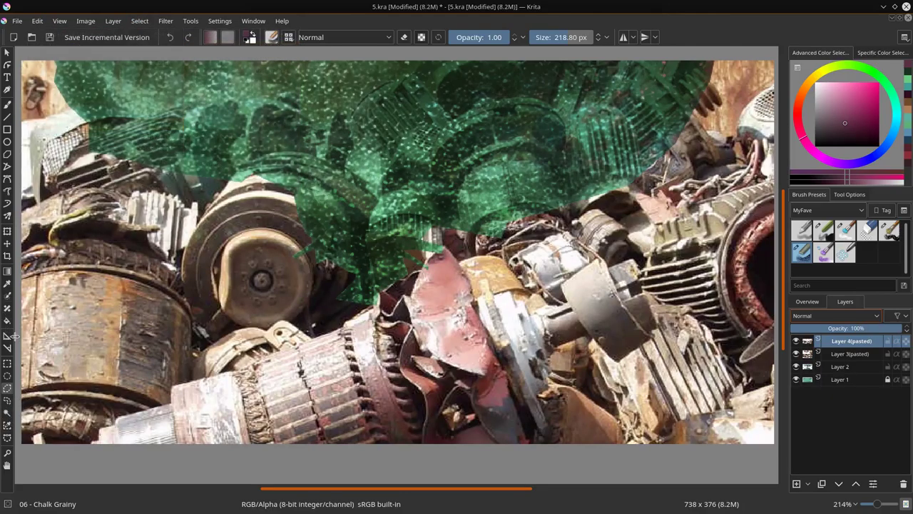
{"action": "left_click", "coordinate": [7, 244]}
{"action": "left_click_drag", "start_coordinate": [422, 375], "coordinate": [409, 63]}
- Set the newly pasted photo layer to Overlay blending at 60% opacity
{"action": "left_click", "coordinate": [876, 316]}
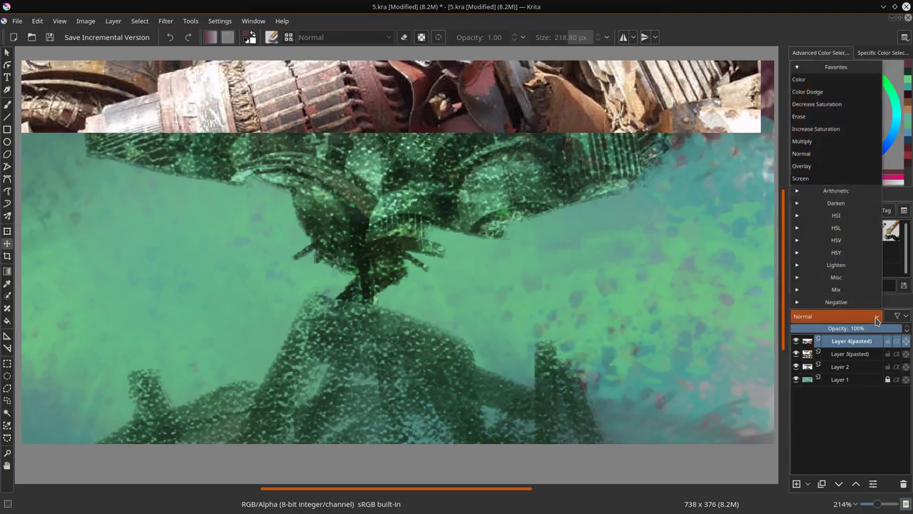
{"action": "left_click", "coordinate": [834, 166]}
{"action": "left_click", "coordinate": [856, 328]}
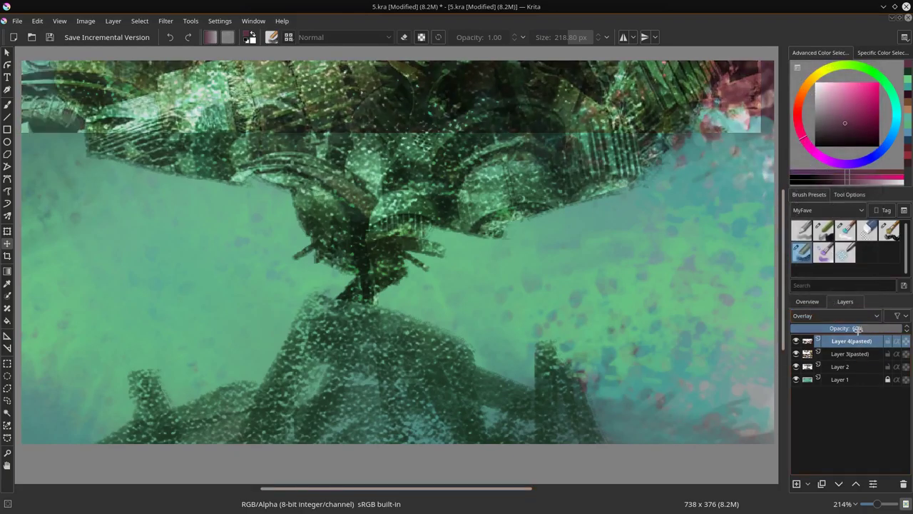
- Restore the previous selection, cut the second photo layer outside the hanging mass, and deselect
{"action": "left_click", "coordinate": [140, 21]}
{"action": "left_click", "coordinate": [162, 60]}
{"action": "left_click", "coordinate": [38, 22]}
{"action": "left_click", "coordinate": [50, 62]}
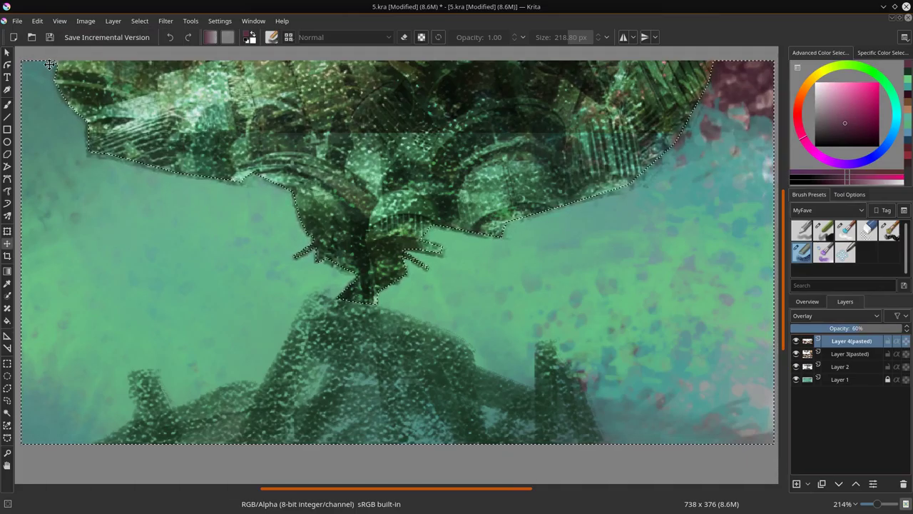
{"action": "left_click", "coordinate": [142, 22]}
{"action": "left_click", "coordinate": [153, 49]}
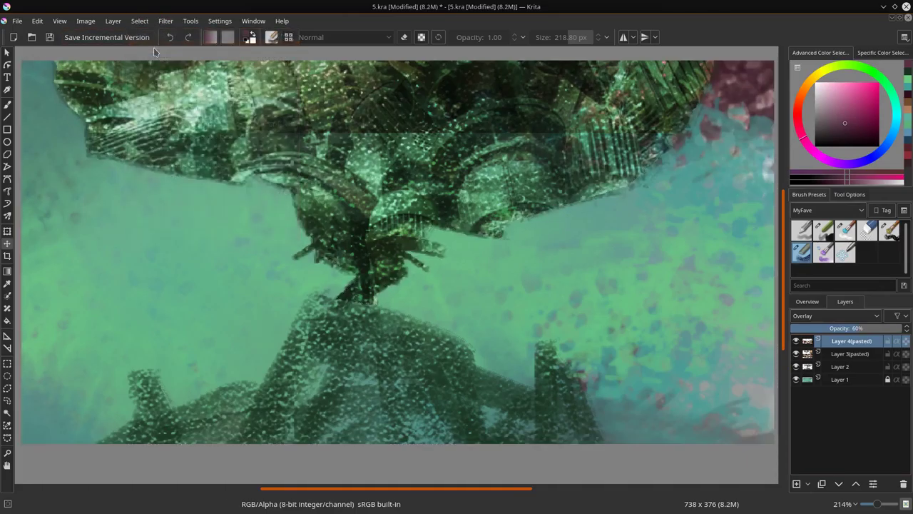
- Hide both pasted photo layers and make Layer 2 active with the 02 - Chalk Details brush
{"action": "left_click", "coordinate": [796, 354]}
{"action": "left_click", "coordinate": [796, 341]}
{"action": "left_click", "coordinate": [883, 367]}
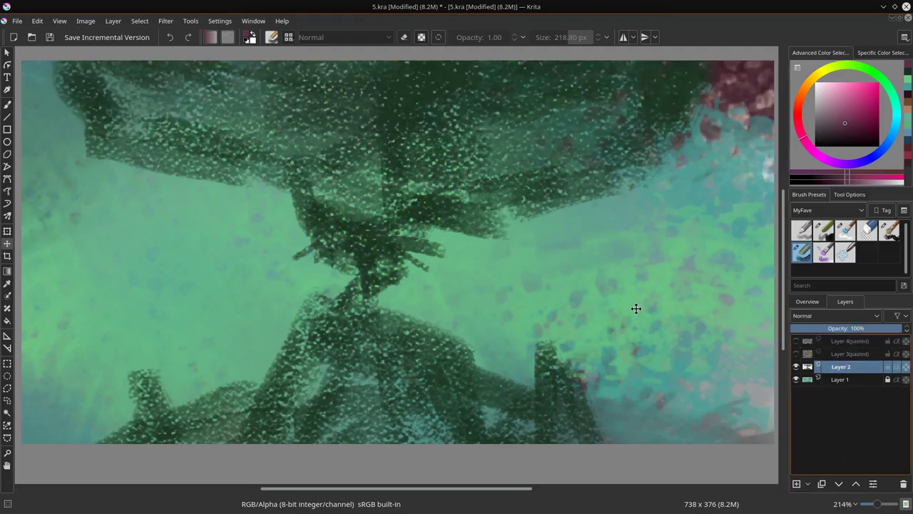
{"action": "key", "text": "b"}
{"action": "key", "text": "c"}
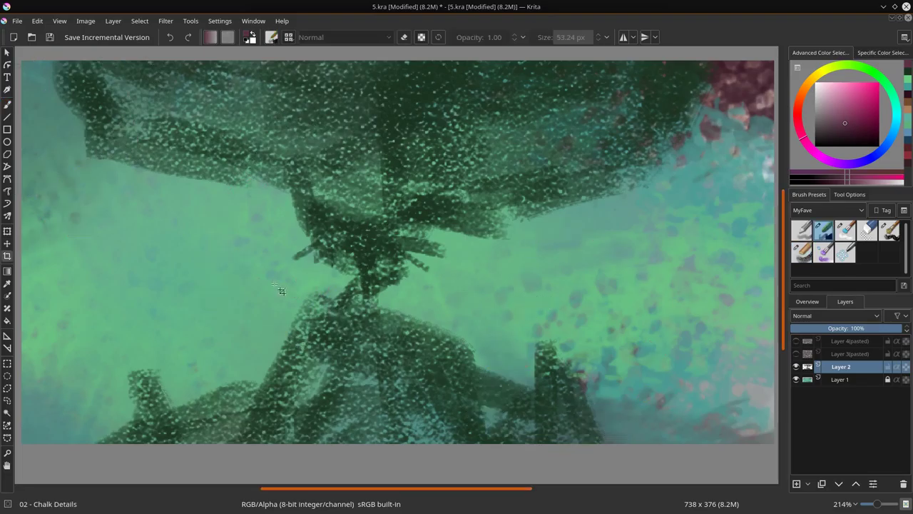
{"action": "left_click", "coordinate": [7, 106]}
- Paint brown chalk strokes at about 54 px on the peak's right slope and on the two rocky stumps beside it
{"action": "left_click_drag", "start_coordinate": [499, 299], "coordinate": [456, 299]}
{"action": "left_click", "coordinate": [804, 86]}
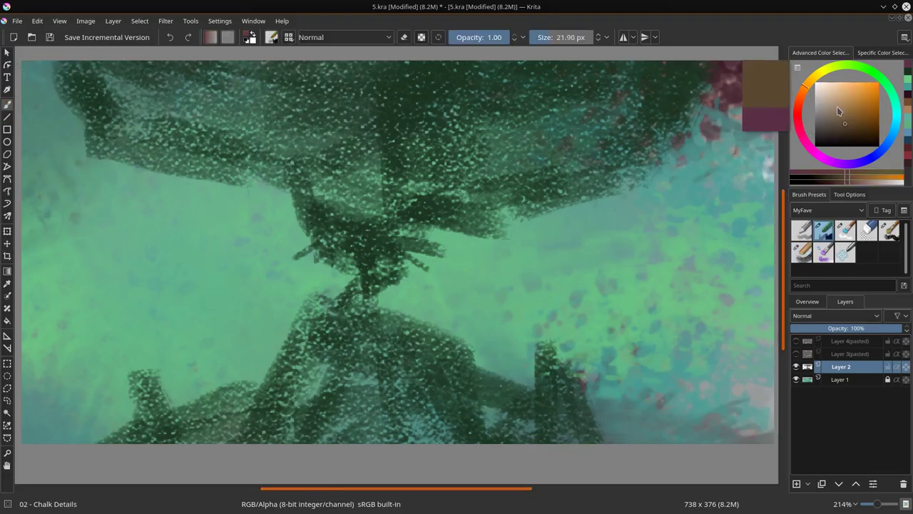
{"action": "left_click", "coordinate": [842, 116]}
{"action": "mouse_move", "coordinate": [382, 321]}
{"action": "left_mouse_down"}
{"action": "mouse_move", "coordinate": [419, 360]}
{"action": "mouse_move", "coordinate": [388, 339]}
{"action": "mouse_move", "coordinate": [452, 360]}
{"action": "left_mouse_up"}
{"action": "left_click_drag", "start_coordinate": [389, 339], "coordinate": [443, 412]}
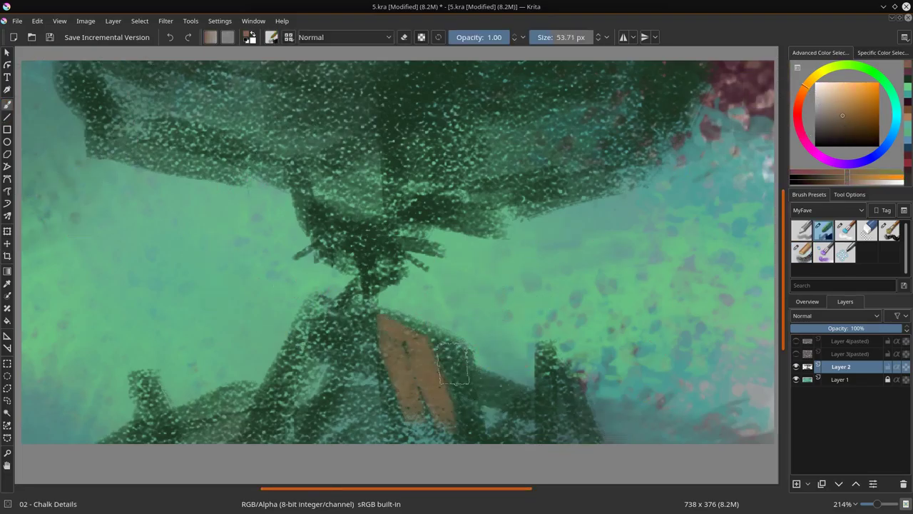
{"action": "left_click_drag", "start_coordinate": [448, 346], "coordinate": [474, 425]}
{"action": "left_click_drag", "start_coordinate": [150, 378], "coordinate": [173, 427]}
{"action": "left_click_drag", "start_coordinate": [560, 360], "coordinate": [587, 429]}
- Add brown chalk strokes across the upper right of the hanging mass and small ones of about 12 px on the figure
{"action": "left_click_drag", "start_coordinate": [642, 77], "coordinate": [619, 114]}
{"action": "left_click_drag", "start_coordinate": [676, 82], "coordinate": [663, 127]}
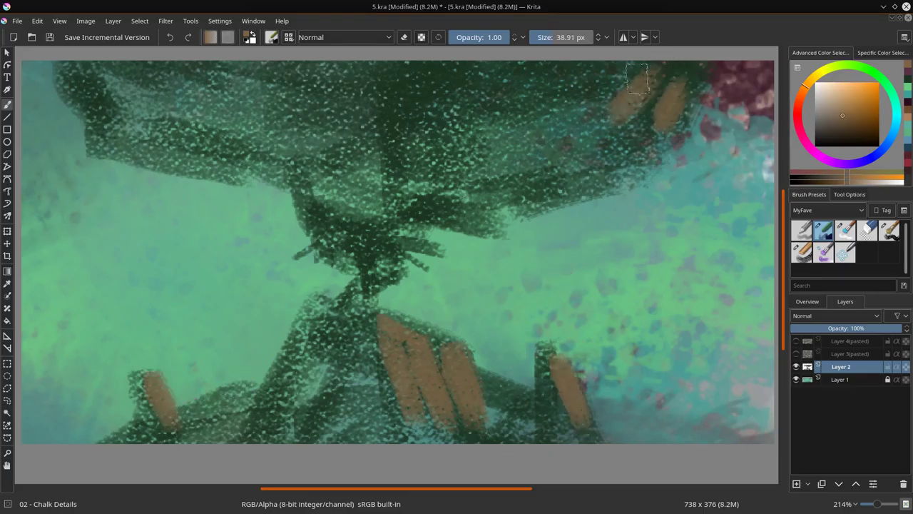
{"action": "left_click_drag", "start_coordinate": [614, 93], "coordinate": [666, 93], "text": "shift"}
{"action": "left_click_drag", "start_coordinate": [595, 69], "coordinate": [614, 82]}
{"action": "left_click_drag", "start_coordinate": [539, 64], "coordinate": [538, 77]}
{"action": "left_click_drag", "start_coordinate": [692, 66], "coordinate": [678, 87]}
{"action": "left_click_drag", "start_coordinate": [485, 191], "coordinate": [464, 191], "text": "shift"}
{"action": "left_click_drag", "start_coordinate": [452, 61], "coordinate": [446, 139]}
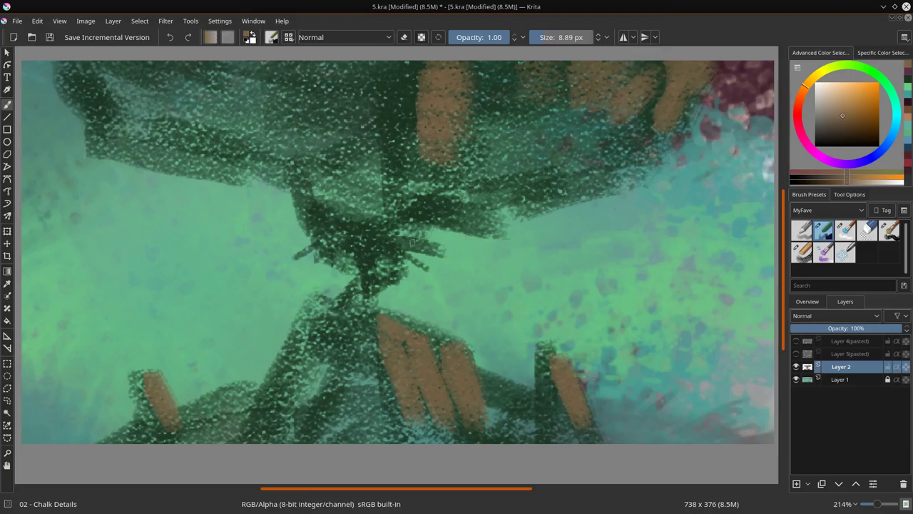
{"action": "left_click_drag", "start_coordinate": [375, 270], "coordinate": [373, 243]}
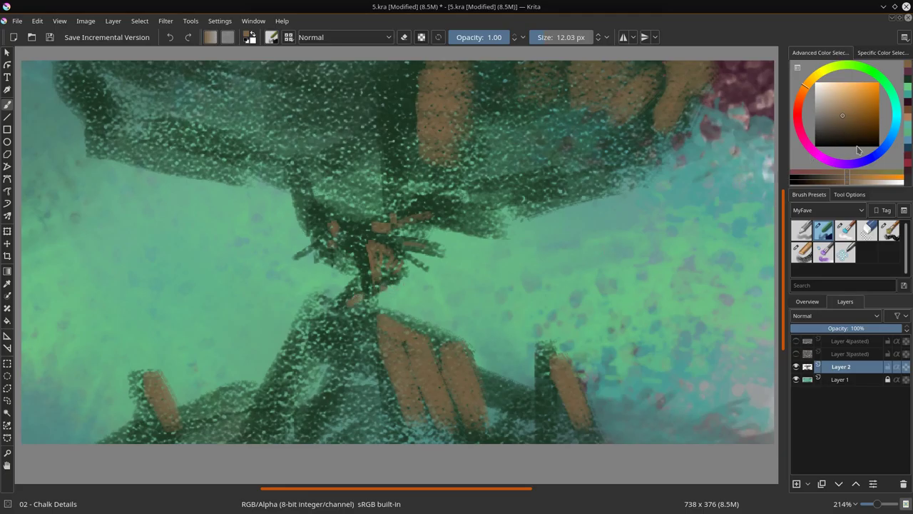
- Paint dark purple chalk shadows at about 43 px over the left side and centre of the hanging mass
{"action": "left_click", "coordinate": [815, 152]}
{"action": "left_click", "coordinate": [849, 135]}
{"action": "key", "text": "bracketright"}
{"action": "left_click_drag", "start_coordinate": [399, 86], "coordinate": [404, 117]}
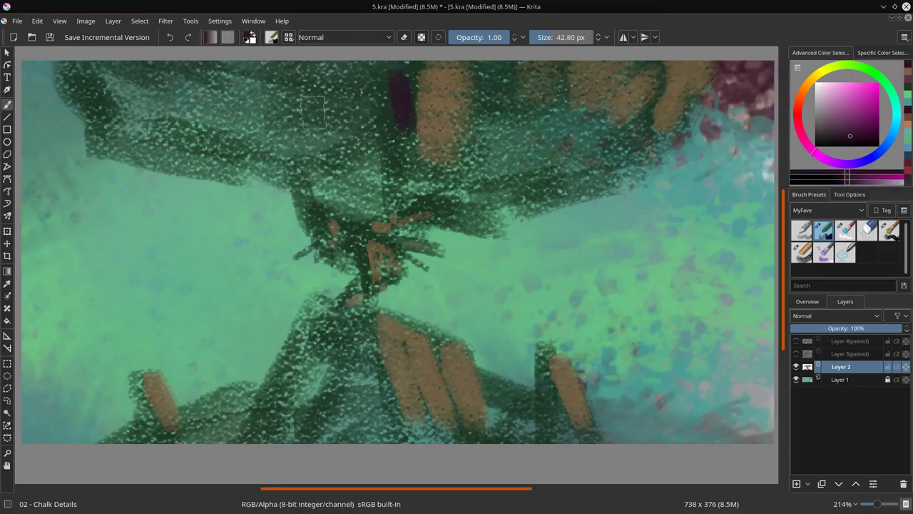
{"action": "left_click_drag", "start_coordinate": [93, 87], "coordinate": [111, 113]}
{"action": "left_click_drag", "start_coordinate": [155, 134], "coordinate": [255, 159]}
{"action": "left_click_drag", "start_coordinate": [151, 107], "coordinate": [197, 110]}
{"action": "left_click_drag", "start_coordinate": [262, 78], "coordinate": [264, 85]}
{"action": "left_click_drag", "start_coordinate": [148, 133], "coordinate": [203, 153]}
{"action": "mouse_move", "coordinate": [246, 123]}
{"action": "left_mouse_down"}
{"action": "mouse_move", "coordinate": [343, 206]}
{"action": "mouse_move", "coordinate": [374, 204]}
{"action": "left_mouse_up"}
{"action": "left_click_drag", "start_coordinate": [497, 150], "coordinate": [510, 82]}
- Shade the peak's left slope, the low ridge and the rocky stumps with dark purple strokes at 43.92 px
{"action": "left_click_drag", "start_coordinate": [317, 306], "coordinate": [265, 426]}
{"action": "left_click_drag", "start_coordinate": [346, 342], "coordinate": [314, 432]}
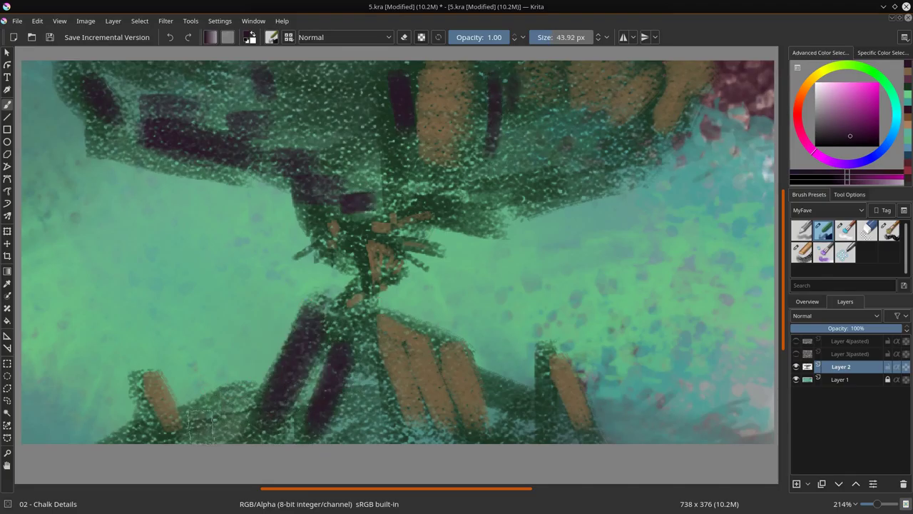
{"action": "left_click_drag", "start_coordinate": [214, 410], "coordinate": [203, 437]}
{"action": "left_click_drag", "start_coordinate": [150, 414], "coordinate": [139, 439]}
{"action": "left_click_drag", "start_coordinate": [553, 367], "coordinate": [545, 435]}
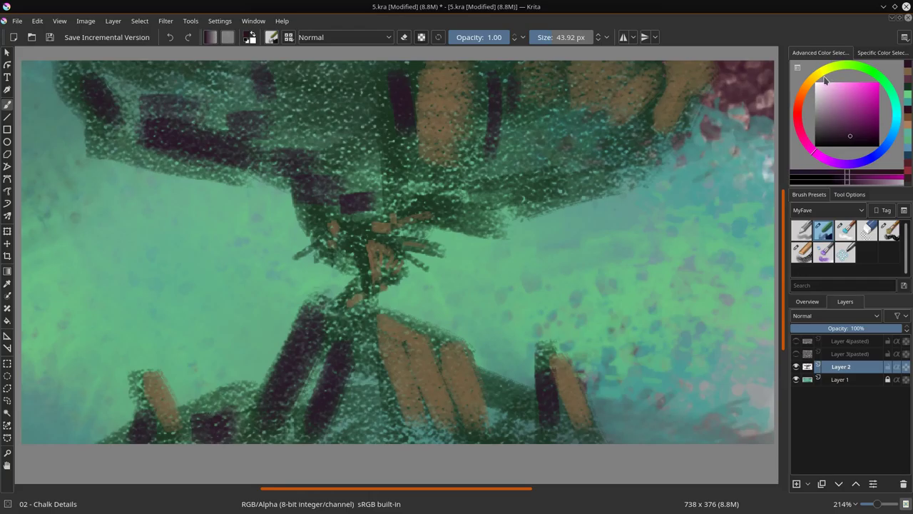
- Show both pasted photo texture layers again
{"action": "left_click", "coordinate": [796, 354]}
{"action": "left_click", "coordinate": [796, 341]}
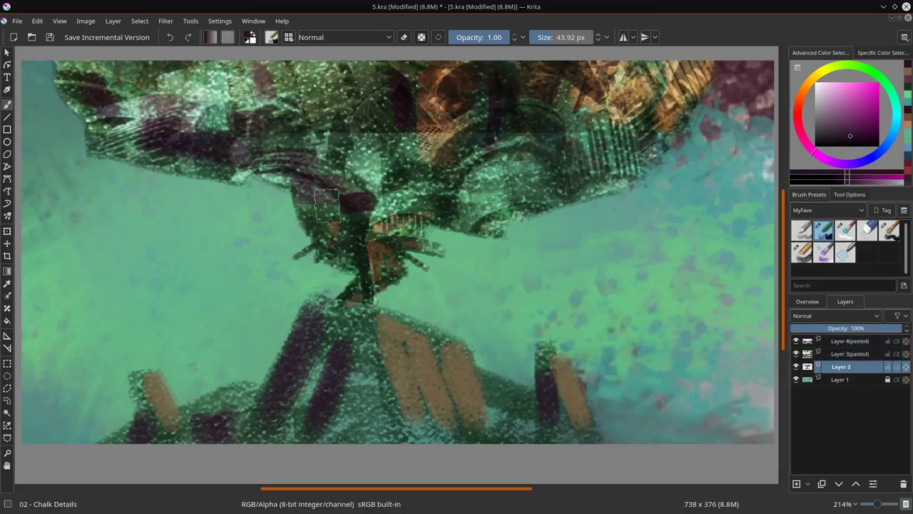
- Scale the image to 1100 × 560 px at a resolution of 300 pixels/inch with constrained proportions
{"action": "left_click", "coordinate": [86, 21]}
{"action": "left_click", "coordinate": [84, 34]}
{"action": "left_click", "coordinate": [581, 329]}
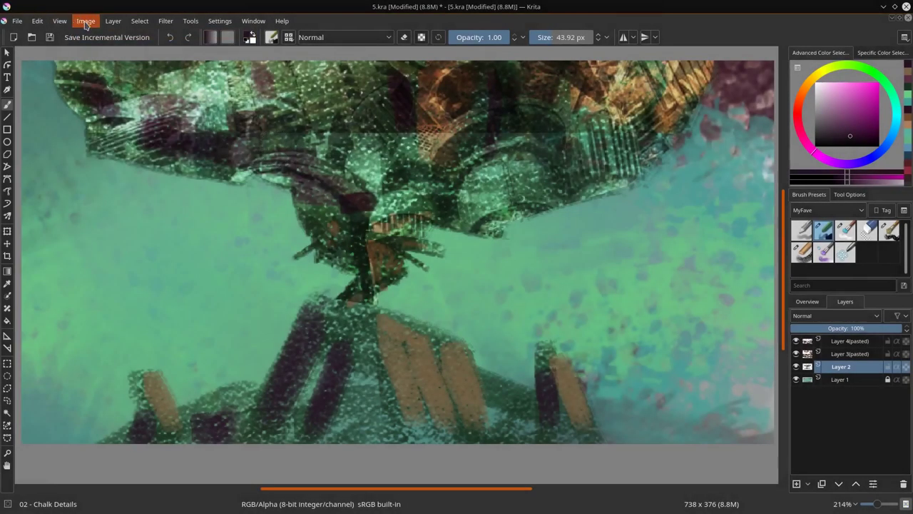
{"action": "left_click", "coordinate": [86, 20]}
{"action": "left_click", "coordinate": [114, 170]}
{"action": "left_click", "coordinate": [504, 277]}
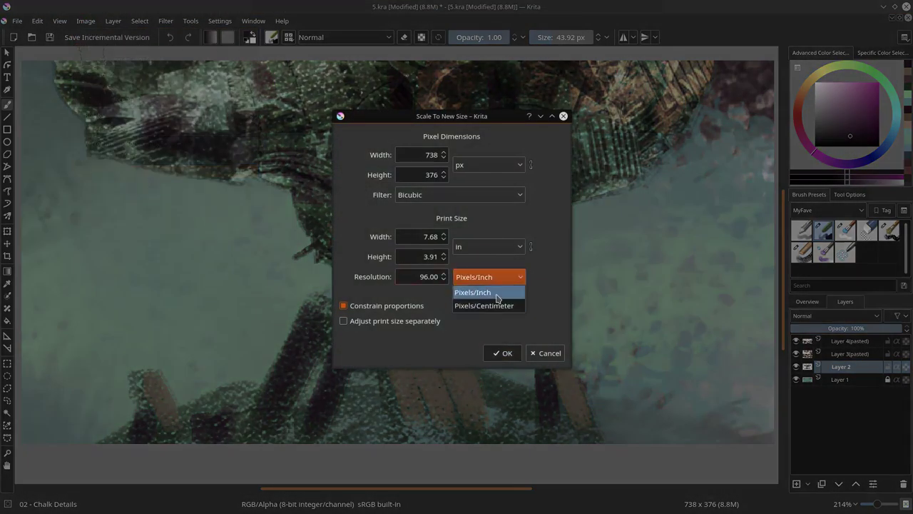
{"action": "double_click", "coordinate": [432, 277]}
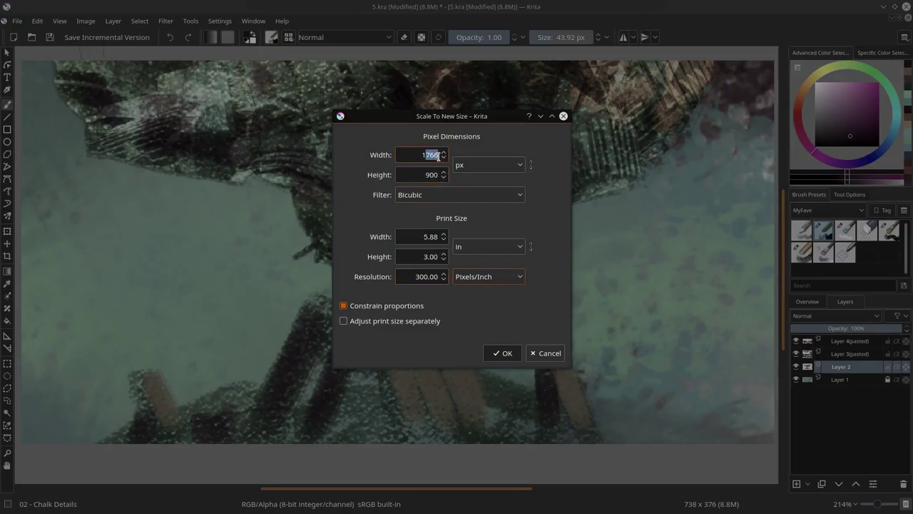
{"action": "left_click", "coordinate": [508, 353]}
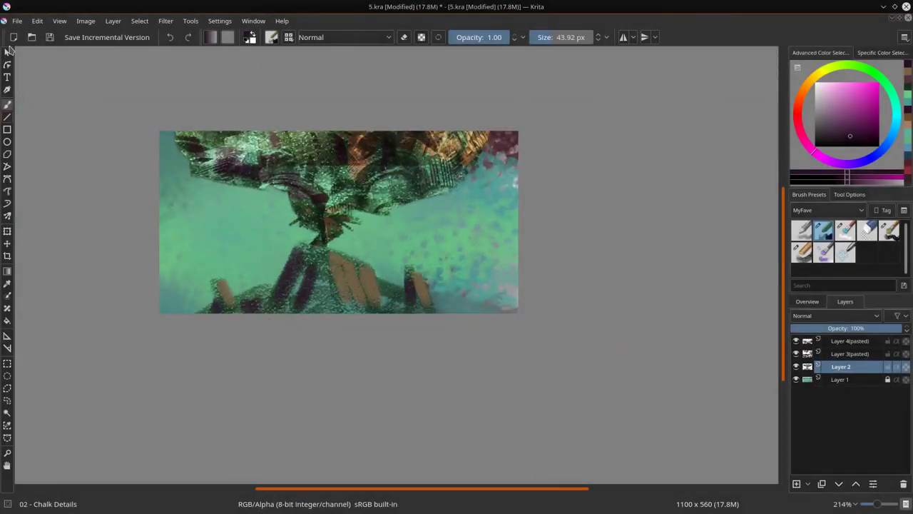
- Open the cliff photo Cliffs0460_2_S.jpg from the Rocks textures folder
{"action": "key", "text": "2"}
{"action": "scroll", "coordinate": [389, 367], "scroll_direction": "up", "scroll_amount": 1}
{"action": "scroll", "coordinate": [389, 368], "scroll_direction": "down", "scroll_amount": 1}
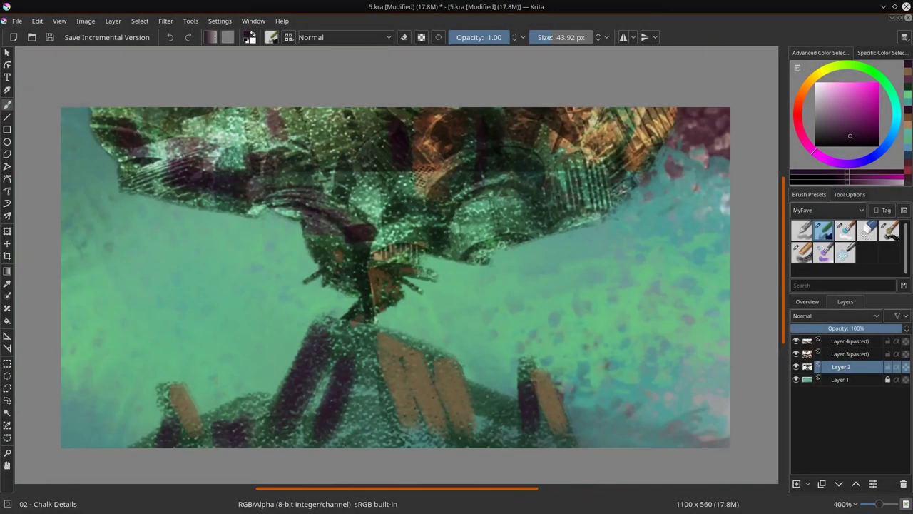
{"action": "left_click", "coordinate": [16, 21]}
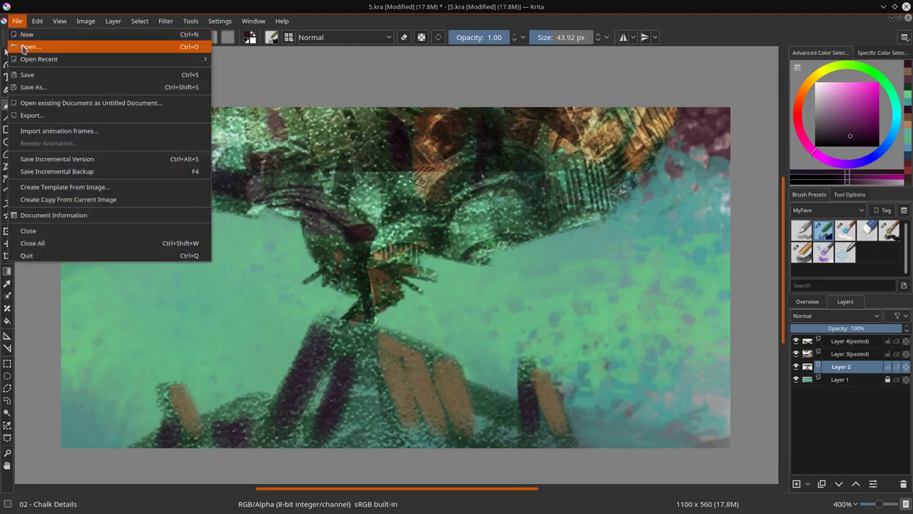
{"action": "left_click", "coordinate": [30, 45]}
{"action": "scroll", "coordinate": [581, 285], "scroll_direction": "right", "scroll_amount": 3}
{"action": "double_click", "coordinate": [564, 231]}
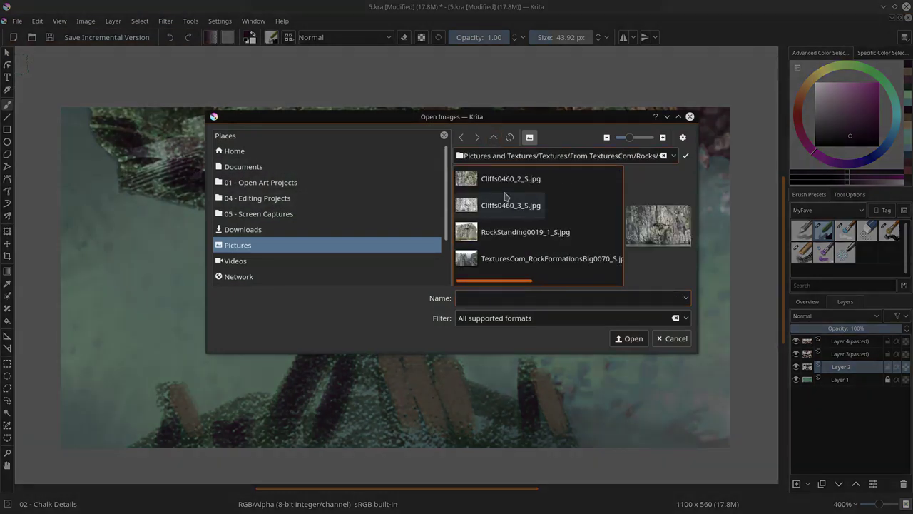
{"action": "left_click", "coordinate": [502, 178]}
{"action": "left_click", "coordinate": [629, 338]}
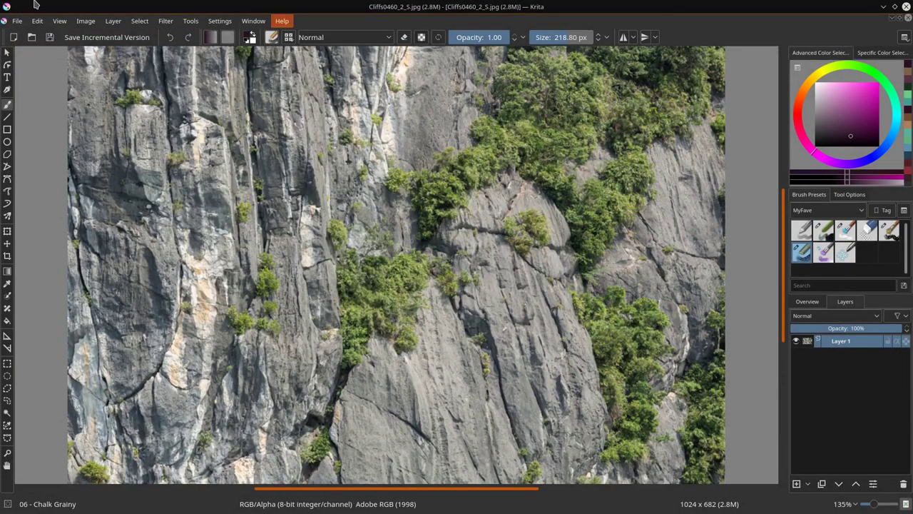
- Copy the entire cliff photo and paste it into 5.kra as a layer directly above Layer 2
{"action": "left_click", "coordinate": [140, 21]}
{"action": "left_click", "coordinate": [154, 33]}
{"action": "left_click", "coordinate": [38, 21]}
{"action": "left_click", "coordinate": [61, 111]}
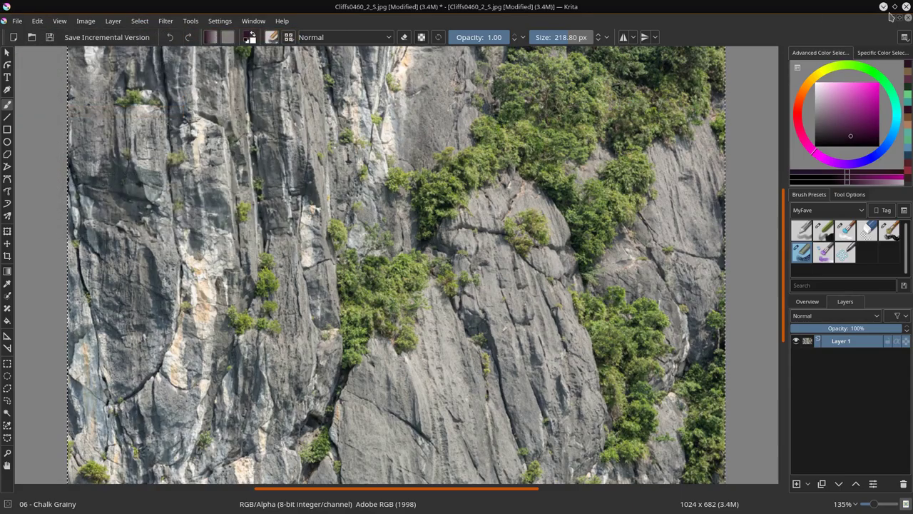
{"action": "left_click", "coordinate": [124, 53]}
{"action": "left_click", "coordinate": [37, 21]}
{"action": "left_click", "coordinate": [61, 125]}
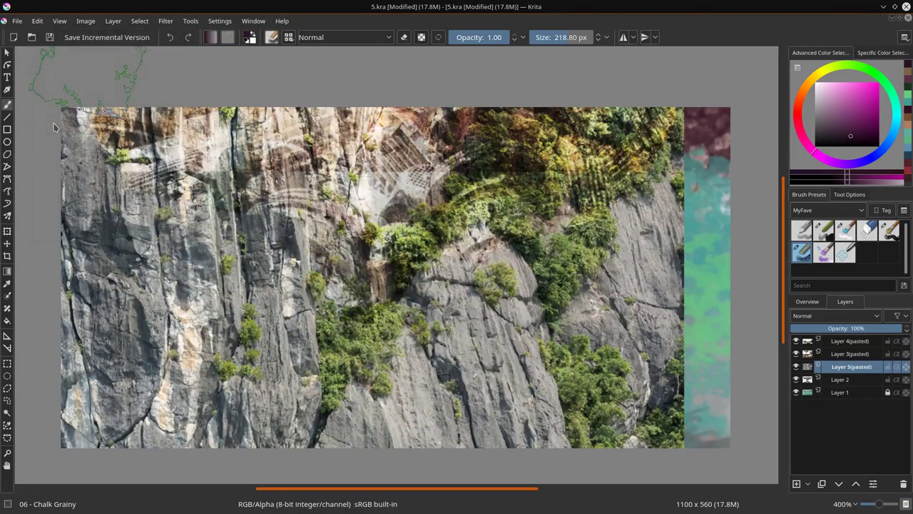
- Close the cliff and scrapyard photo documents without saving and return to the full-size view of 5.kra
{"action": "left_click", "coordinate": [899, 19]}
{"action": "left_click", "coordinate": [195, 487]}
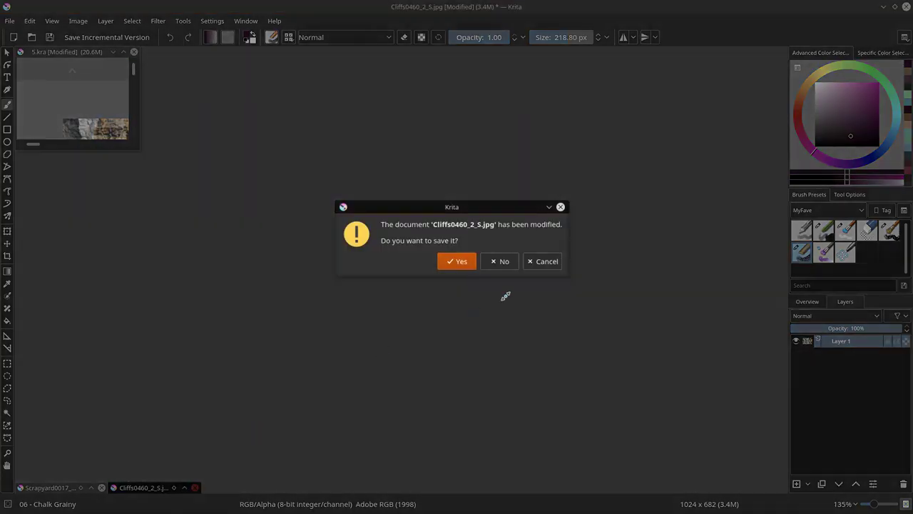
{"action": "left_click", "coordinate": [500, 261]}
{"action": "left_click", "coordinate": [102, 488]}
{"action": "left_click", "coordinate": [501, 266]}
{"action": "left_click", "coordinate": [124, 53]}
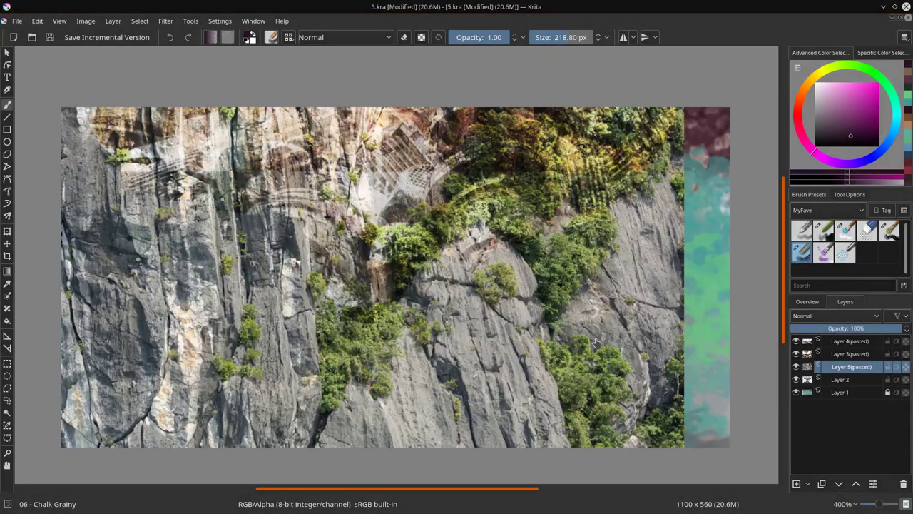
- Set the pasted cliff layer to Overlay and shrink it slightly from its upper-left corner
{"action": "left_click", "coordinate": [863, 316]}
{"action": "left_click", "coordinate": [801, 165]}
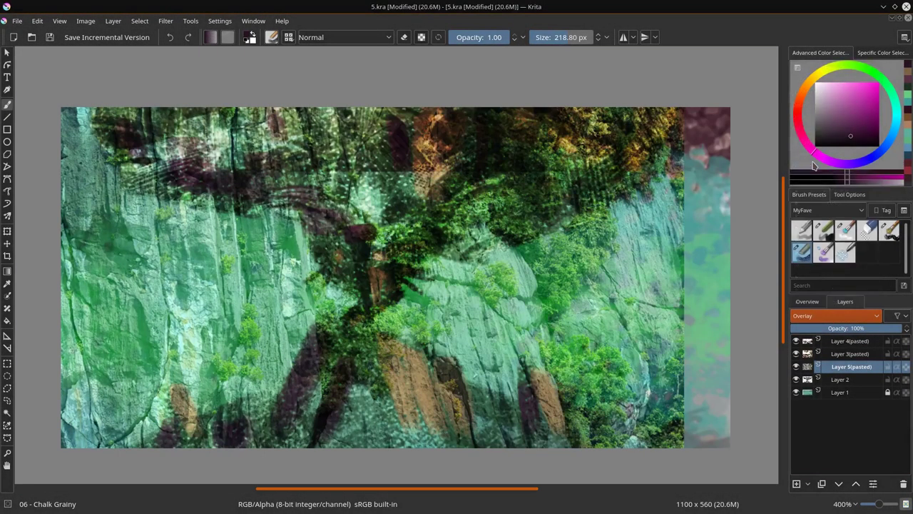
{"action": "key", "text": "ctrl+t"}
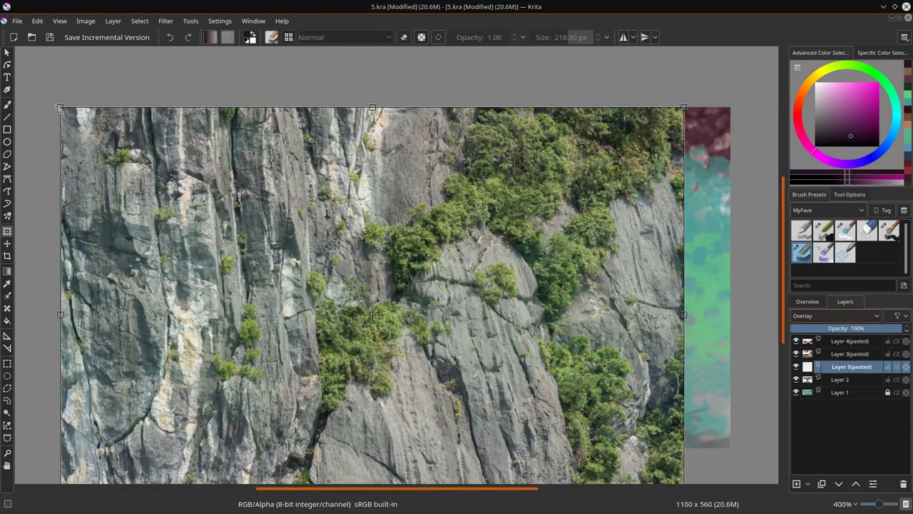
{"action": "left_click_drag", "start_coordinate": [60, 107], "coordinate": [101, 133]}
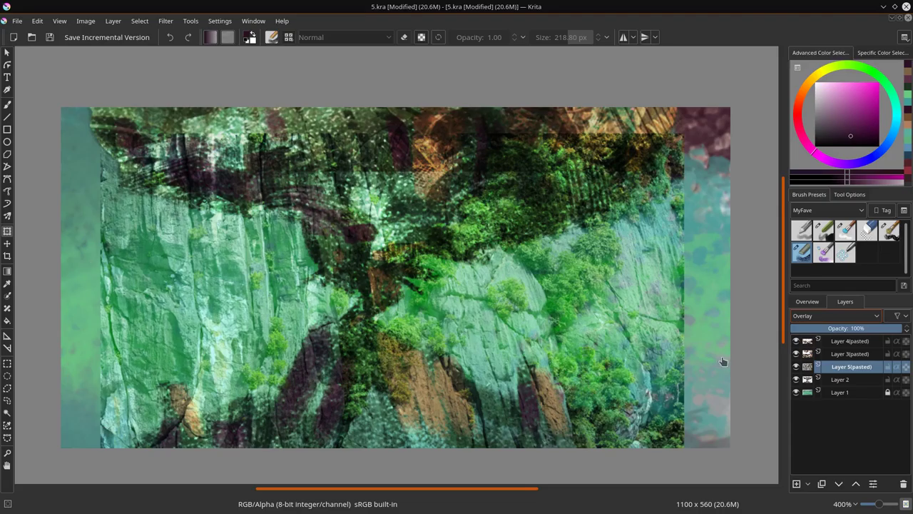
- With the texture layers hidden, outline the peak, ridge and rocky stumps, then add the cliff photo's bushes beside the outermost stump to the selection
{"action": "left_click_drag", "start_coordinate": [796, 366], "coordinate": [796, 341]}
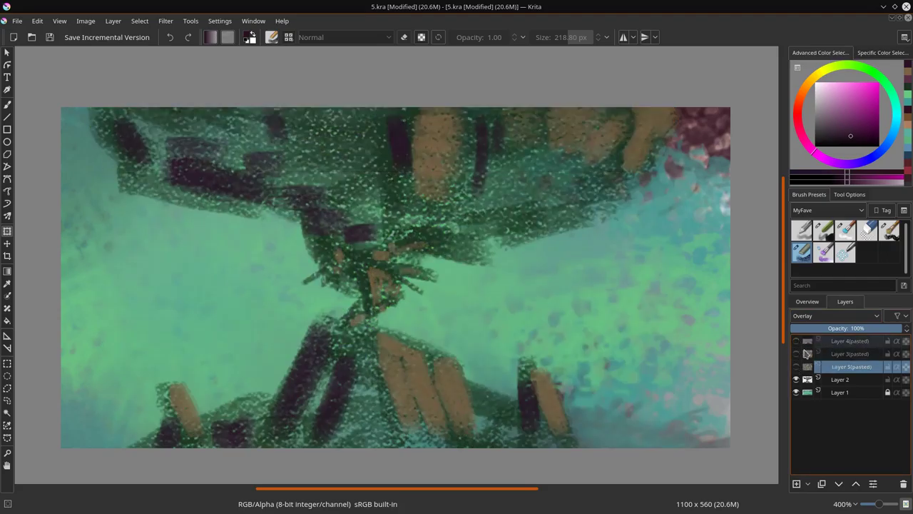
{"action": "left_click", "coordinate": [827, 379]}
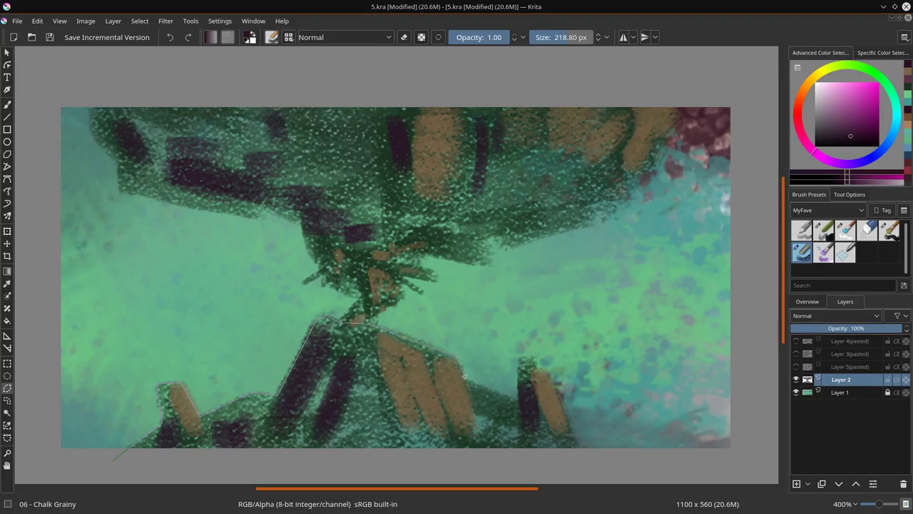
{"action": "double_click", "coordinate": [581, 456]}
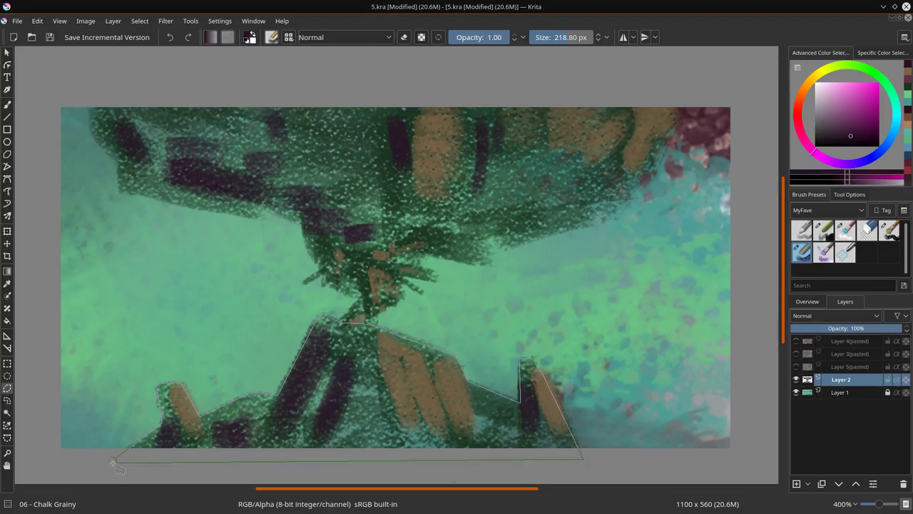
{"action": "left_click", "coordinate": [796, 366]}
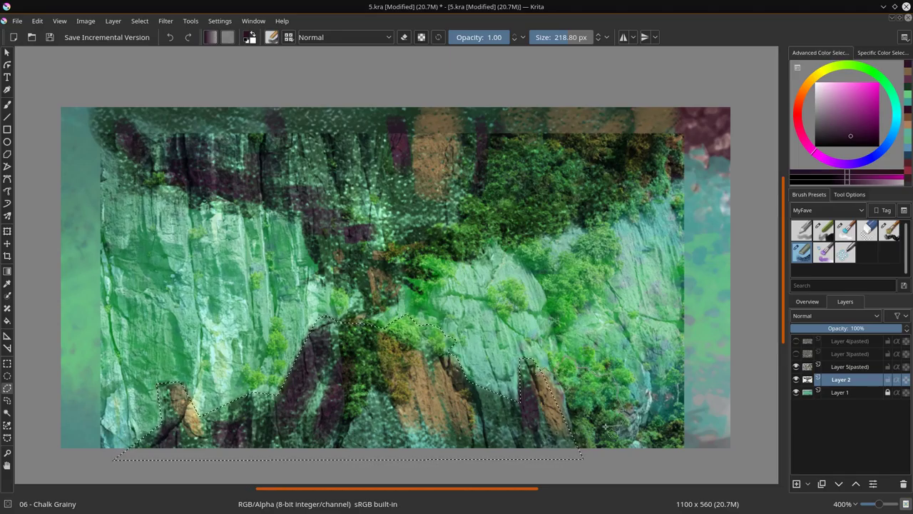
{"action": "mouse_move", "coordinate": [614, 460]}
{"action": "left_mouse_down"}
{"action": "mouse_move", "coordinate": [561, 460]}
{"action": "mouse_move", "coordinate": [552, 444]}
{"action": "left_mouse_up"}
- Erase the cliff photo outside the rock outline on its own layer and remove the selection
{"action": "left_click", "coordinate": [147, 21]}
{"action": "left_click", "coordinate": [157, 74]}
{"action": "left_click", "coordinate": [851, 366]}
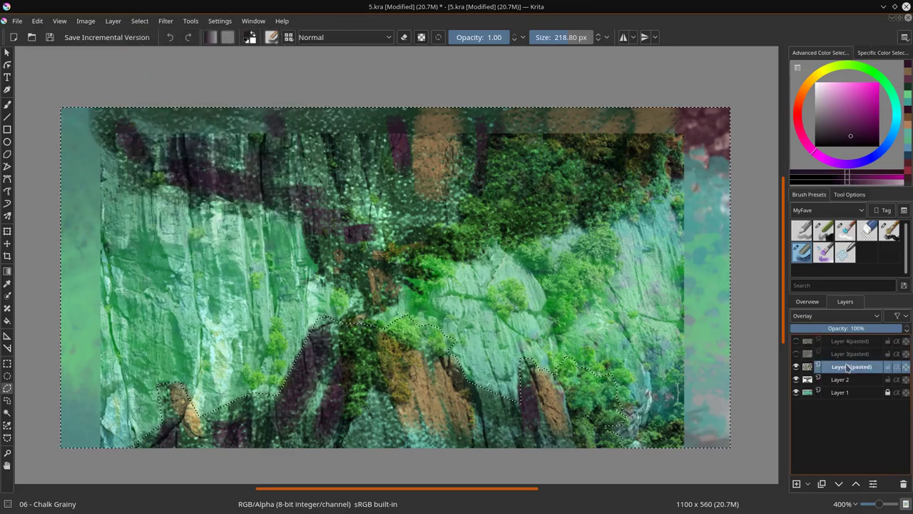
{"action": "left_click", "coordinate": [37, 21]}
{"action": "left_click", "coordinate": [54, 64]}
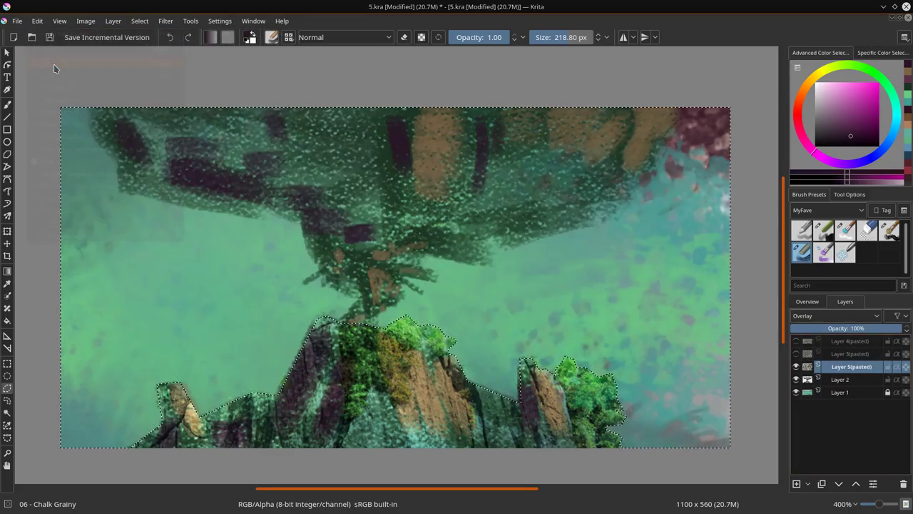
{"action": "left_click", "coordinate": [140, 20]}
{"action": "left_click", "coordinate": [149, 47]}
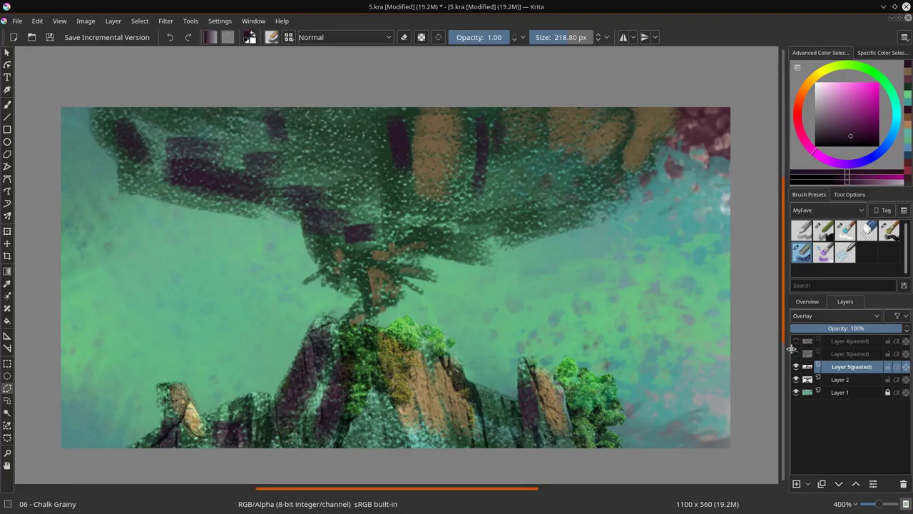
- Show both scrapyard texture layers again
{"action": "left_click", "coordinate": [796, 353]}
{"action": "left_click", "coordinate": [796, 341]}
{"action": "left_click", "coordinate": [876, 342]}
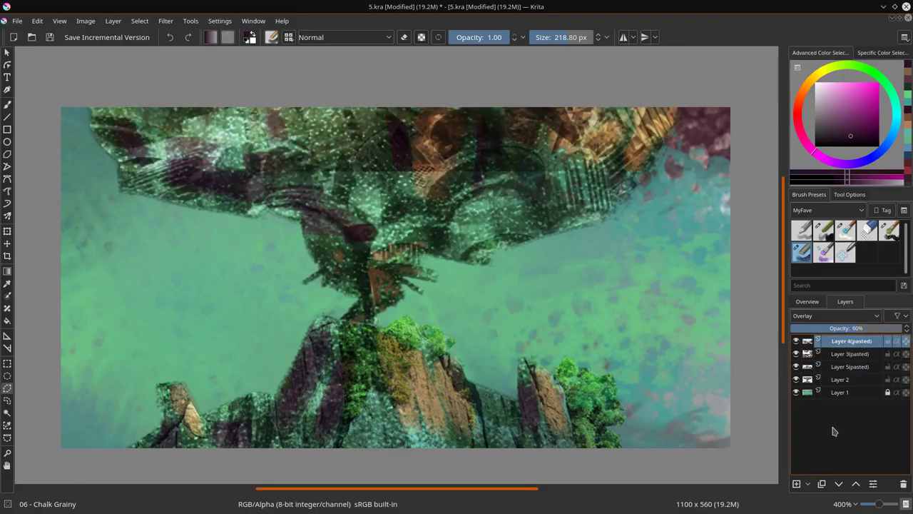
- Hide all three pasted texture layers and add an empty paint layer above Layer 2
{"action": "left_click", "coordinate": [796, 366]}
{"action": "left_click", "coordinate": [797, 354]}
{"action": "left_click", "coordinate": [796, 340]}
{"action": "left_click", "coordinate": [842, 379]}
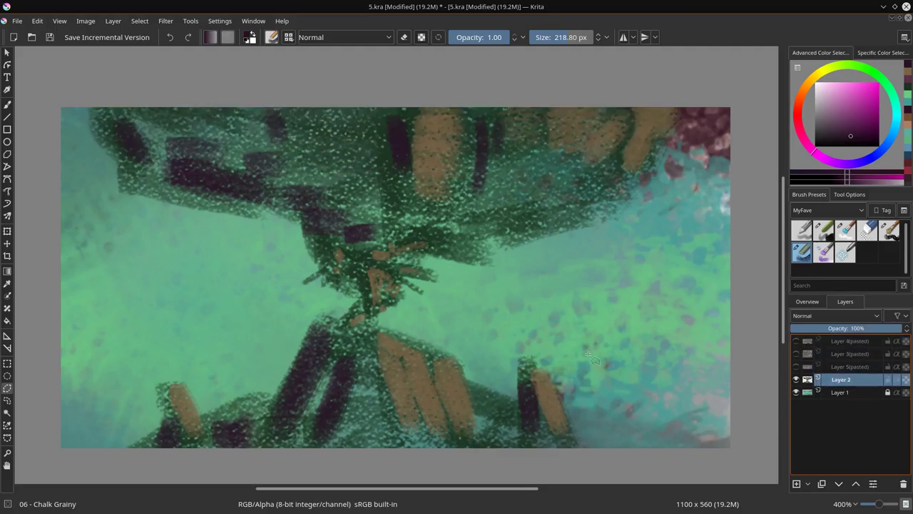
{"action": "left_click", "coordinate": [796, 485]}
- Put the three pasted texture layers together into a new group at the top of the layer stack
{"action": "left_click", "coordinate": [842, 366]}
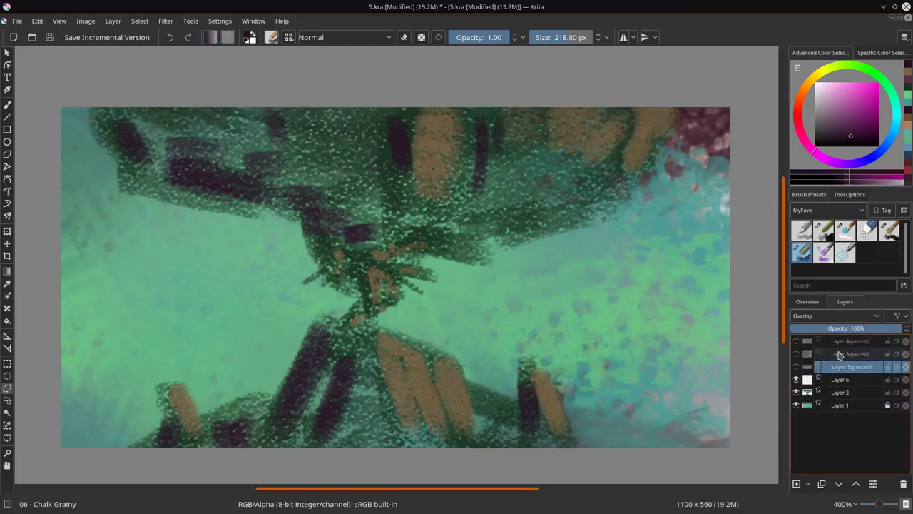
{"action": "left_click", "coordinate": [840, 341], "text": "shift"}
{"action": "key", "text": "F3"}
{"action": "key", "text": "Escape"}
{"action": "key", "text": "F3"}
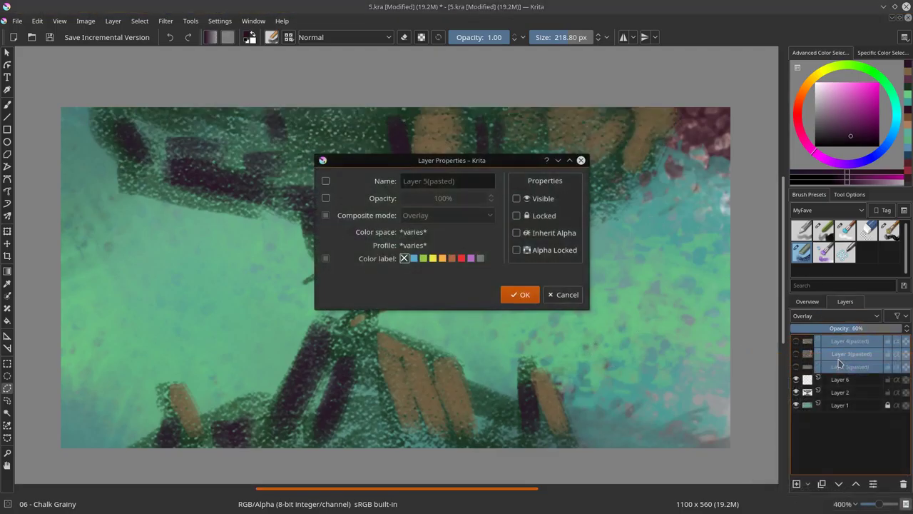
{"action": "key", "text": "Escape"}
{"action": "right_click", "coordinate": [836, 356]}
{"action": "mouse_move", "coordinate": [809, 327]}
{"action": "left_click", "coordinate": [651, 322]}
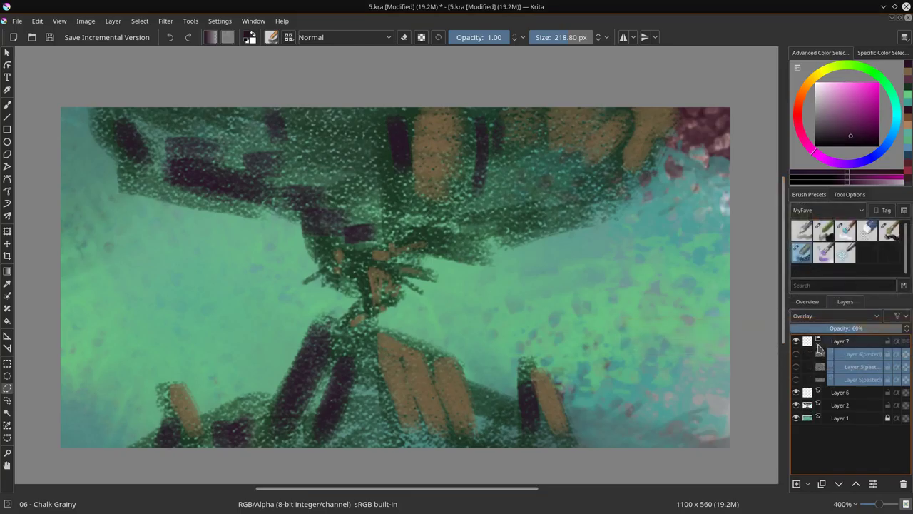
- Make all three texture layers inside the group visible
{"action": "left_click", "coordinate": [796, 366]}
{"action": "left_click", "coordinate": [796, 366]}
{"action": "left_click", "coordinate": [796, 378]}
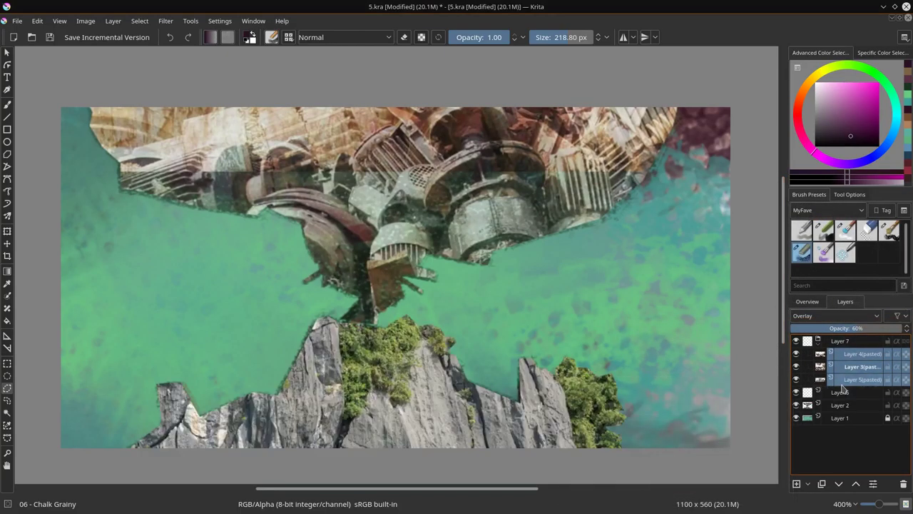
- Set Layer 4(pasted) in the group to Normal blending at 100% opacity
{"action": "left_click", "coordinate": [865, 367]}
{"action": "left_click", "coordinate": [862, 353]}
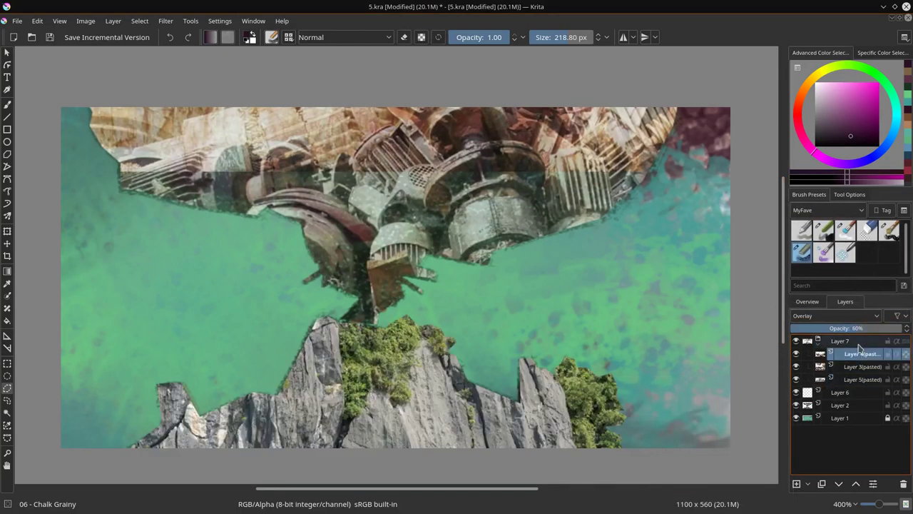
{"action": "left_click", "coordinate": [834, 315]}
{"action": "left_click", "coordinate": [823, 159]}
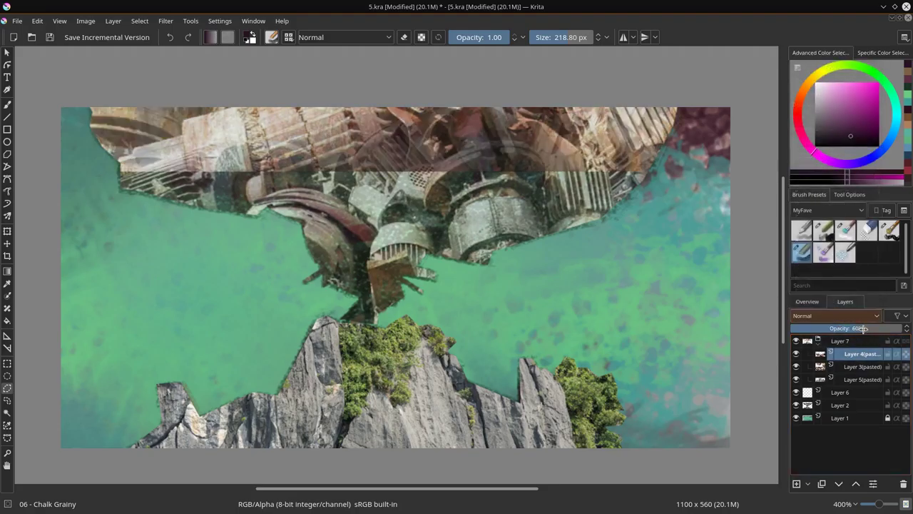
{"action": "left_click_drag", "start_coordinate": [856, 328], "coordinate": [904, 331]}
- Set the blending of Layer 3(pasted) and Layer 5(pasted) to Normal
{"action": "left_click", "coordinate": [863, 367]}
{"action": "left_click", "coordinate": [868, 318]}
{"action": "left_click", "coordinate": [820, 154]}
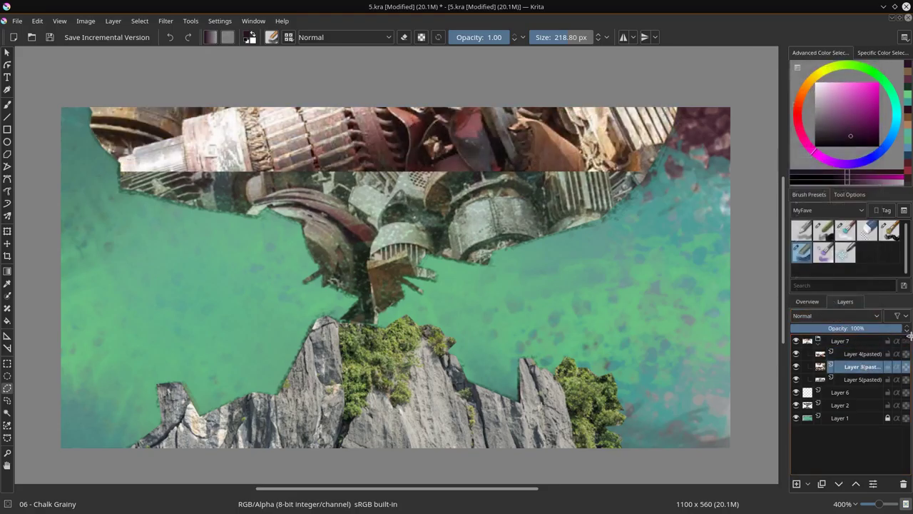
{"action": "left_click", "coordinate": [861, 379]}
{"action": "left_click", "coordinate": [849, 315]}
{"action": "left_click", "coordinate": [827, 154]}
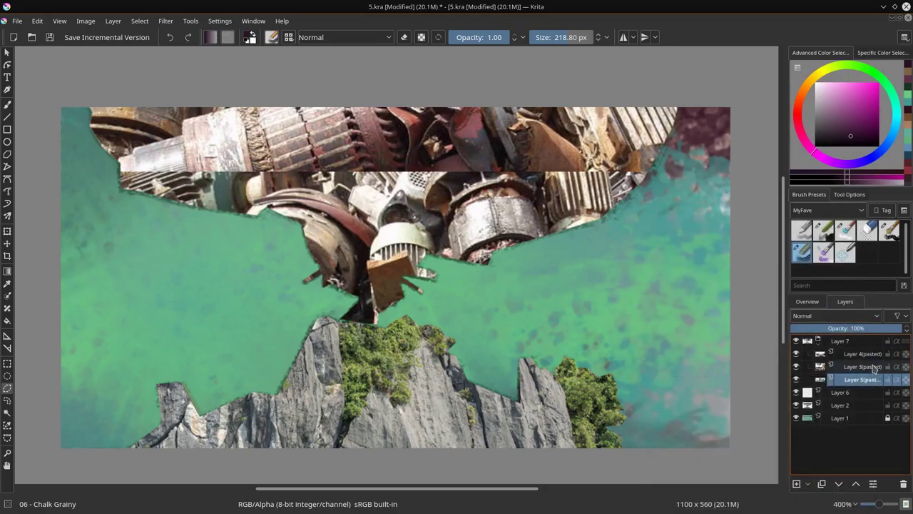
- Set the texture group Layer 7 to Overlay blending with 67% opacity
{"action": "left_click", "coordinate": [845, 343]}
{"action": "left_click", "coordinate": [829, 316]}
{"action": "left_click", "coordinate": [831, 169]}
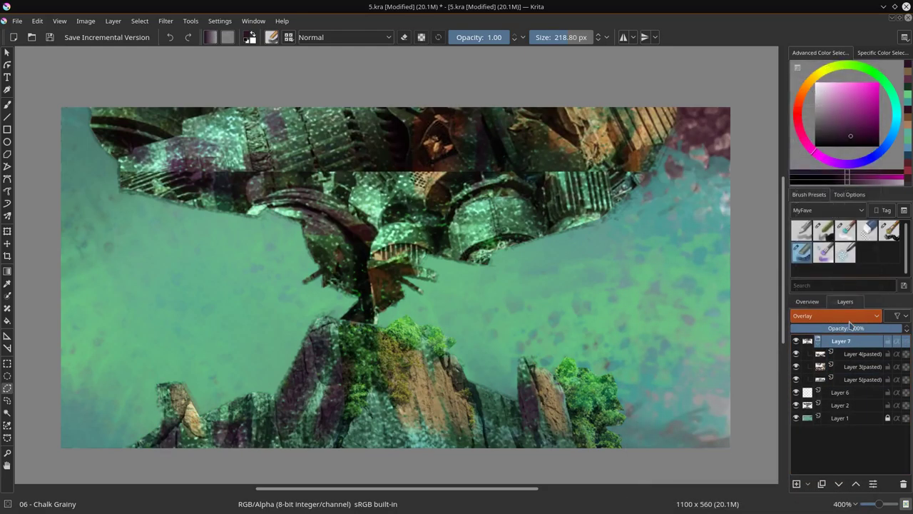
{"action": "left_click", "coordinate": [867, 328]}
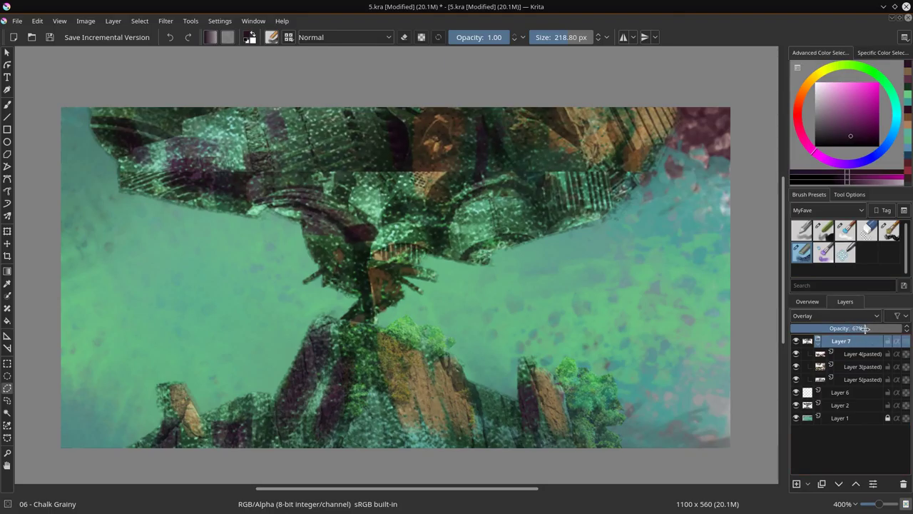
- Collapse the texture group, set the empty Layer 6 to Multiply and ready the freehand brush with a muted blue
{"action": "left_click", "coordinate": [818, 344]}
{"action": "left_click", "coordinate": [851, 354]}
{"action": "left_click", "coordinate": [861, 319]}
{"action": "left_click", "coordinate": [861, 318]}
{"action": "left_click", "coordinate": [826, 142]}
{"action": "left_click", "coordinate": [6, 104]}
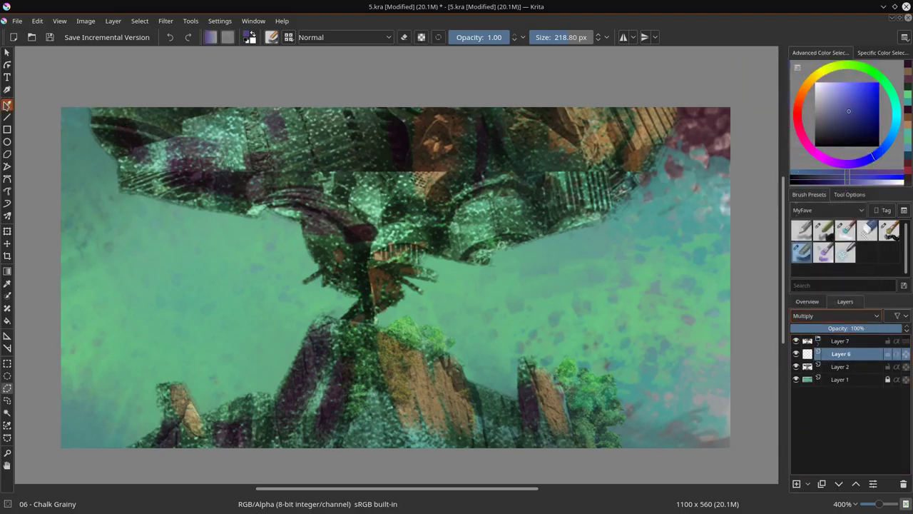
- Hide the texture group and paint muted blue chalk shadows on Layer 6 across the hanging mass and the peak's dark side
{"action": "key", "text": "/"}
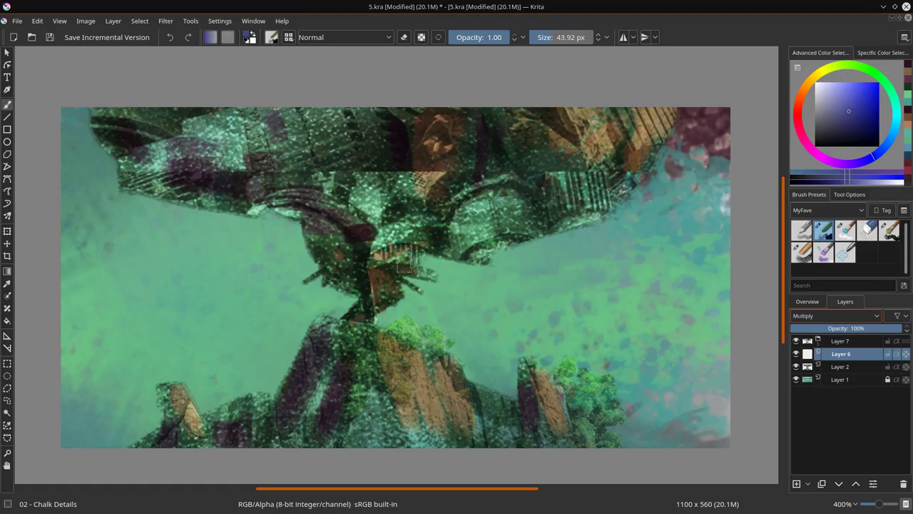
{"action": "left_click", "coordinate": [796, 341]}
{"action": "left_click_drag", "start_coordinate": [475, 275], "coordinate": [470, 305]}
{"action": "mouse_move", "coordinate": [385, 230]}
{"action": "left_mouse_down"}
{"action": "mouse_move", "coordinate": [440, 225]}
{"action": "mouse_move", "coordinate": [312, 216]}
{"action": "left_mouse_up"}
{"action": "left_click_drag", "start_coordinate": [293, 194], "coordinate": [416, 198]}
{"action": "left_click_drag", "start_coordinate": [487, 195], "coordinate": [488, 227]}
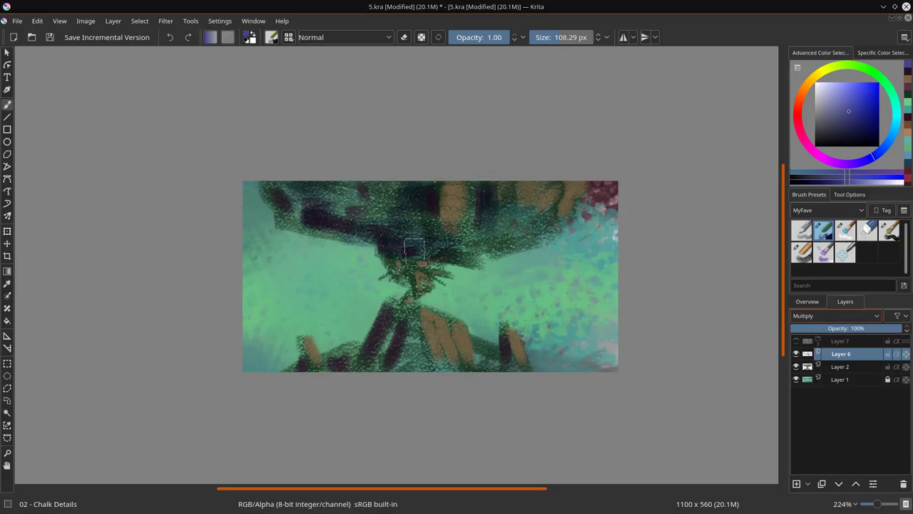
{"action": "mouse_move", "coordinate": [410, 319]}
{"action": "left_mouse_down"}
{"action": "mouse_move", "coordinate": [382, 360]}
{"action": "mouse_move", "coordinate": [332, 373]}
{"action": "left_mouse_up"}
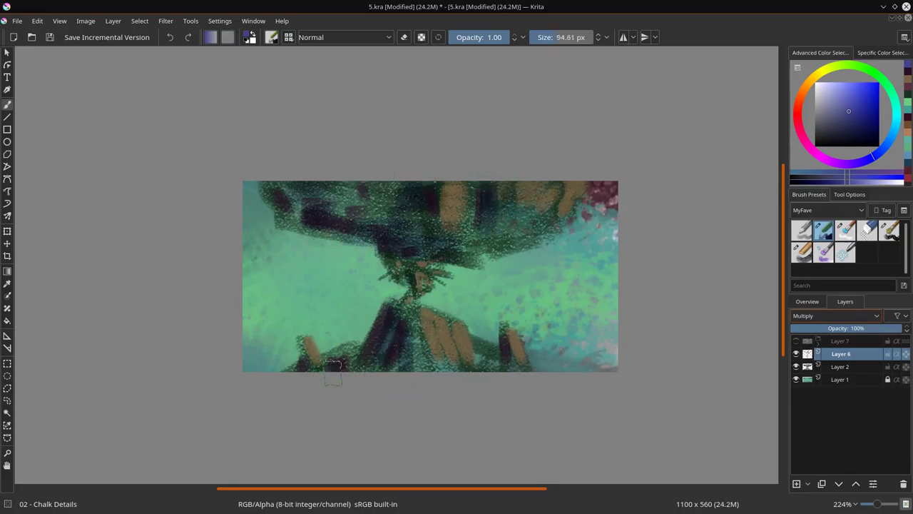
- Add a layer above Layer 6 with Color Dodge blending and choose a muted orange
{"action": "left_click", "coordinate": [796, 484]}
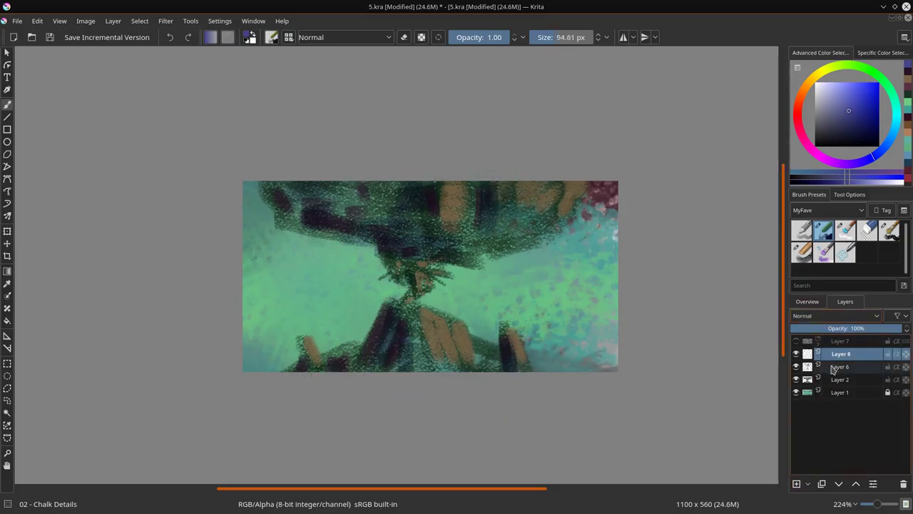
{"action": "left_click", "coordinate": [837, 316]}
{"action": "left_click", "coordinate": [804, 92]}
{"action": "left_click", "coordinate": [803, 92]}
- Brush orange highlights over the orange patches of the hanging mass, the figure, the peak and the two side rocks
{"action": "left_click_drag", "start_coordinate": [457, 220], "coordinate": [439, 225]}
{"action": "mouse_move", "coordinate": [474, 216]}
{"action": "left_mouse_down"}
{"action": "mouse_move", "coordinate": [447, 202]}
{"action": "mouse_move", "coordinate": [539, 211]}
{"action": "mouse_move", "coordinate": [571, 197]}
{"action": "left_mouse_up"}
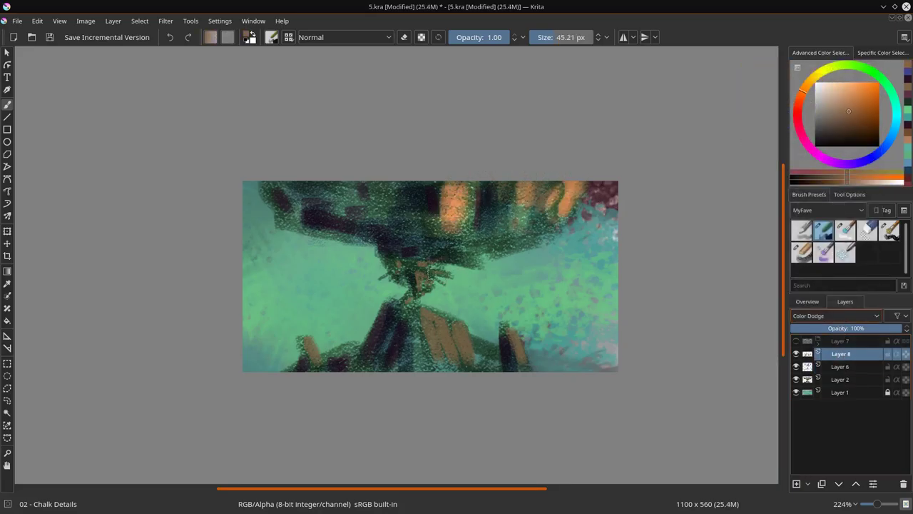
{"action": "left_click_drag", "start_coordinate": [418, 323], "coordinate": [426, 357]}
{"action": "mouse_move", "coordinate": [451, 324]}
{"action": "left_mouse_down"}
{"action": "mouse_move", "coordinate": [466, 359]}
{"action": "mouse_move", "coordinate": [457, 363]}
{"action": "left_mouse_up"}
{"action": "left_click_drag", "start_coordinate": [515, 334], "coordinate": [529, 364]}
{"action": "left_click_drag", "start_coordinate": [310, 342], "coordinate": [319, 358]}
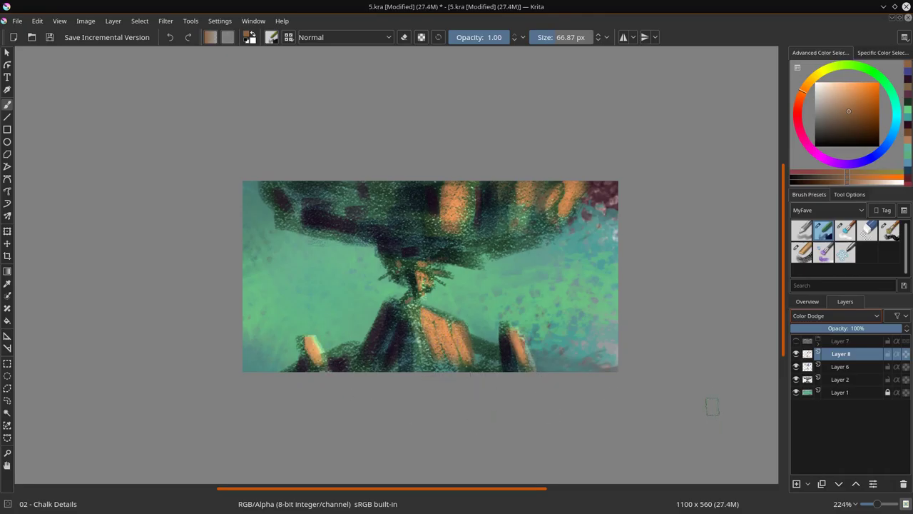
- Show the texture group again and add a new layer filled with black at the top of the layer stack
{"action": "left_click", "coordinate": [796, 341]}
{"action": "left_click", "coordinate": [841, 340]}
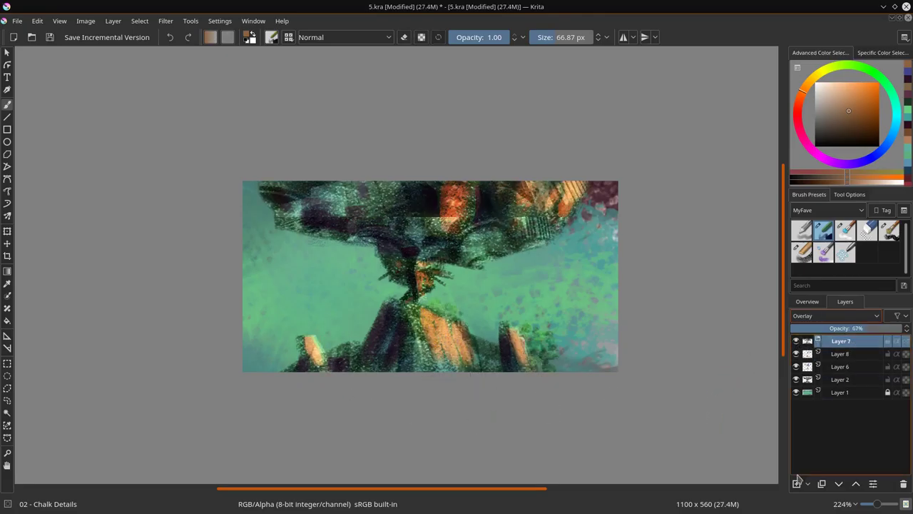
{"action": "left_click", "coordinate": [797, 484]}
{"action": "left_click", "coordinate": [856, 485]}
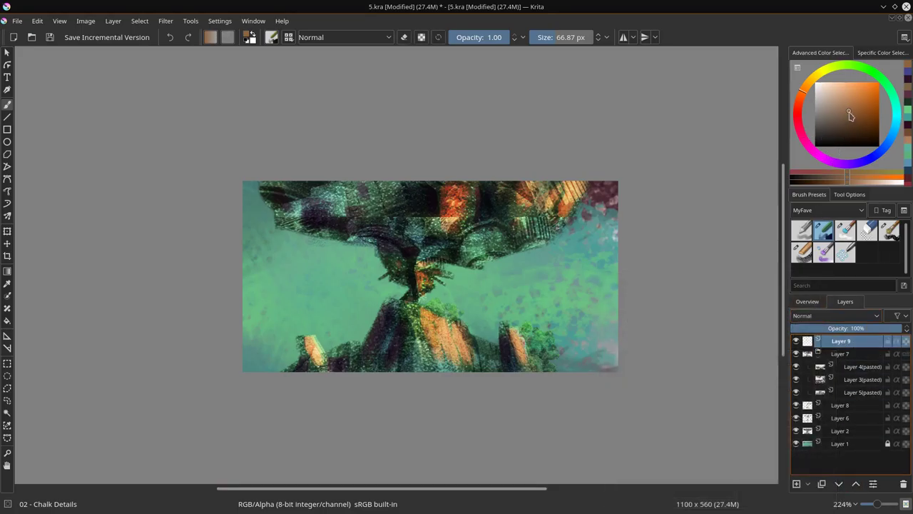
{"action": "left_click_drag", "start_coordinate": [850, 116], "coordinate": [815, 147]}
{"action": "left_click", "coordinate": [7, 321]}
{"action": "left_click", "coordinate": [318, 322]}
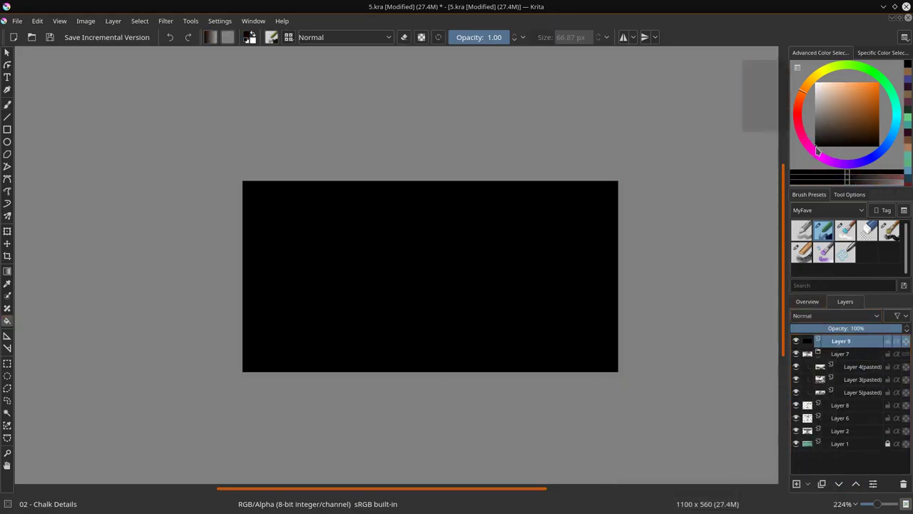
- Set the black layer's blending to Color and lock it
{"action": "left_click", "coordinate": [835, 315]}
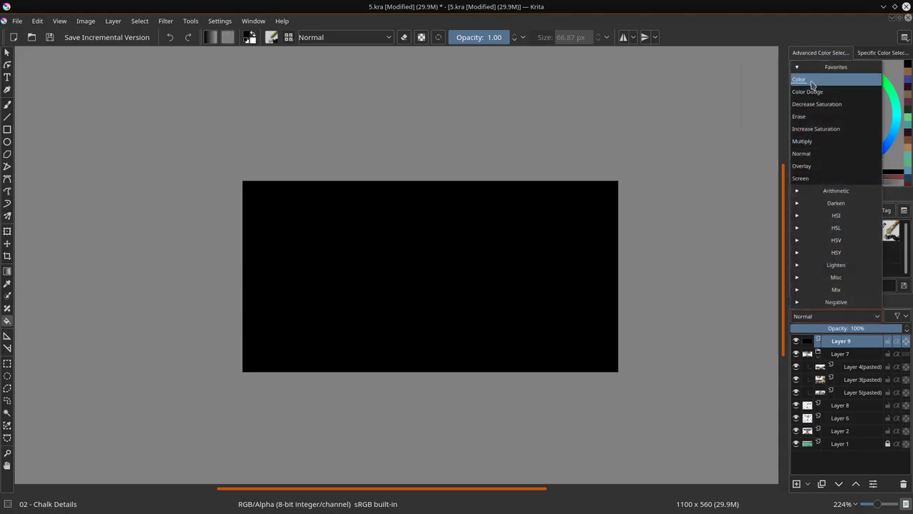
{"action": "left_click", "coordinate": [820, 76]}
{"action": "left_click", "coordinate": [887, 341]}
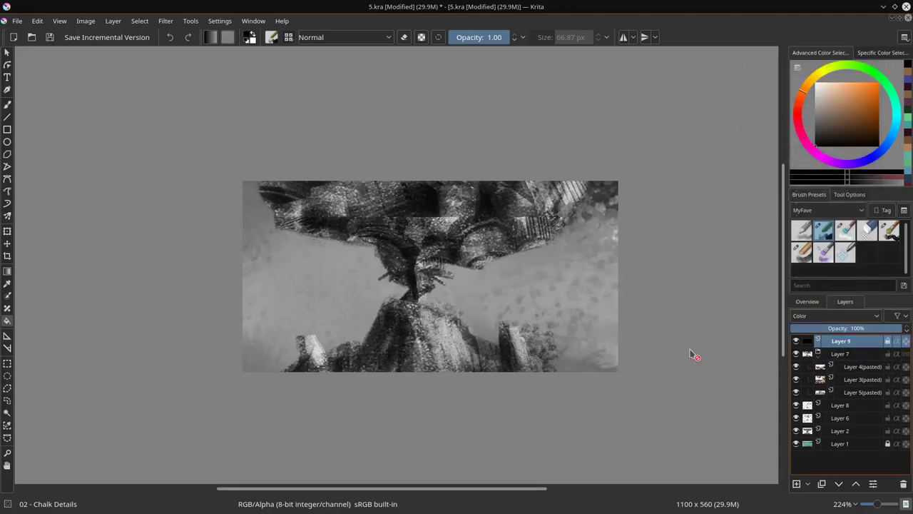
- Collapse the texture group Layer 7 and move it down to just below Layer 6
{"action": "left_click", "coordinate": [819, 355]}
{"action": "left_click", "coordinate": [849, 355]}
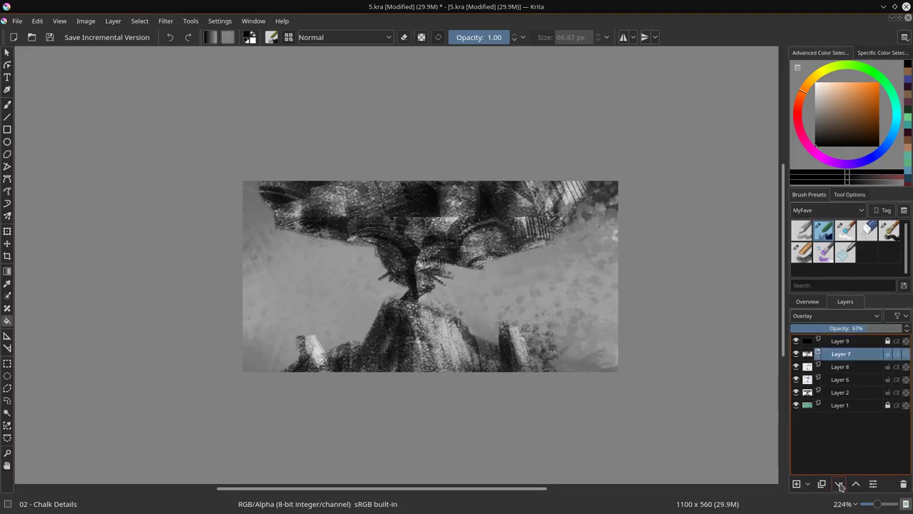
{"action": "left_click", "coordinate": [840, 486]}
{"action": "left_click", "coordinate": [840, 486]}
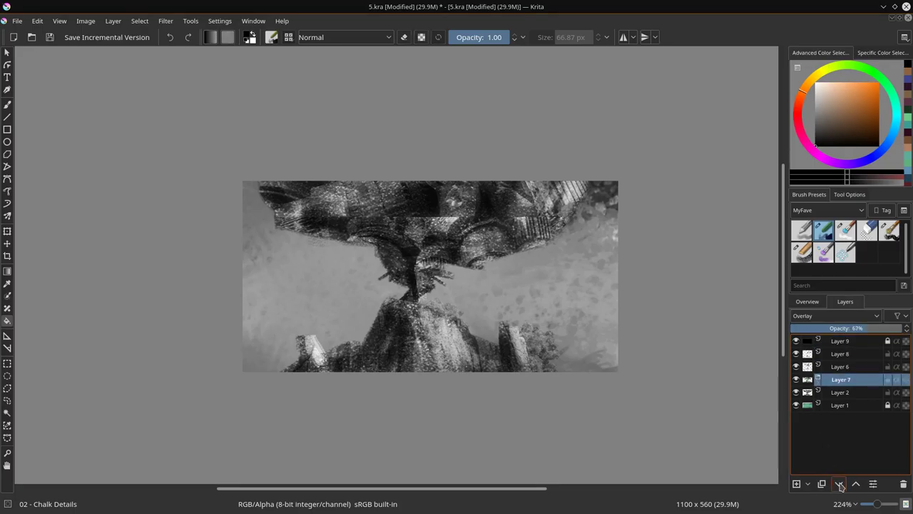
- Move the texture group Layer 7 back up above Layer 8
{"action": "left_click", "coordinate": [856, 485]}
{"action": "left_click", "coordinate": [856, 484]}
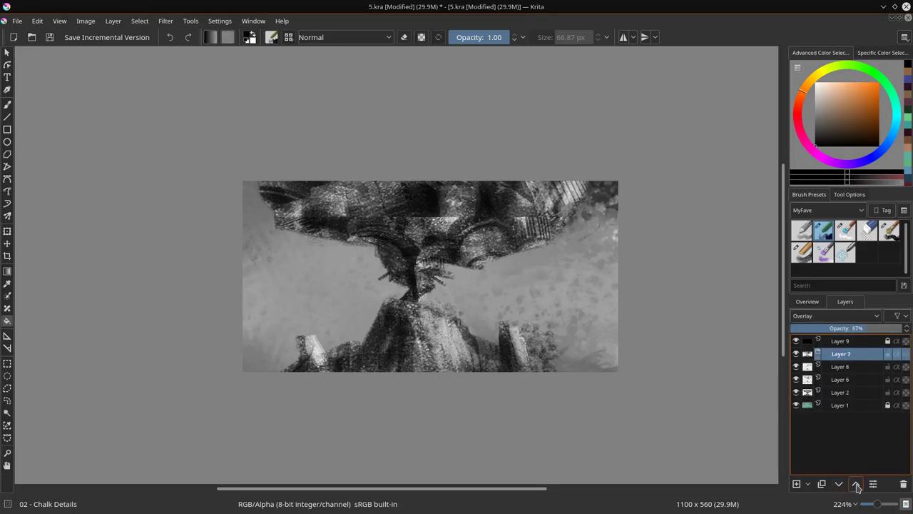
- Select the Multiply Layer 6 and ready the chalk brush at about 104 px with a darker muted blue
{"action": "left_click", "coordinate": [835, 380]}
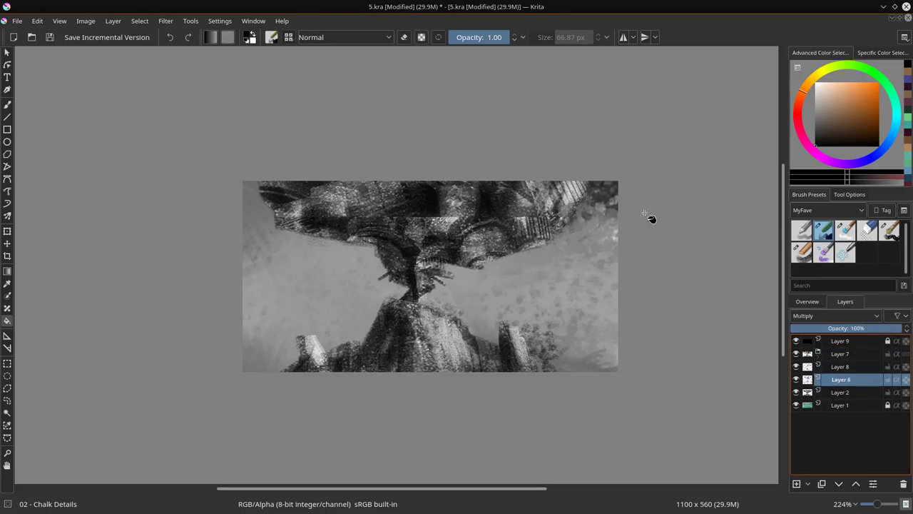
{"action": "left_click", "coordinate": [847, 120]}
{"action": "left_click", "coordinate": [872, 156]}
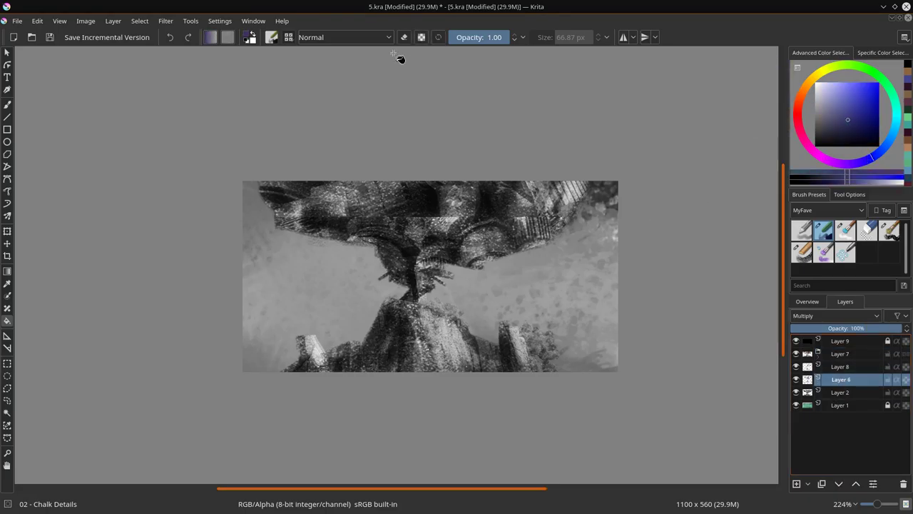
{"action": "key", "text": "b"}
{"action": "left_click_drag", "start_coordinate": [442, 243], "coordinate": [468, 244], "text": "shift"}
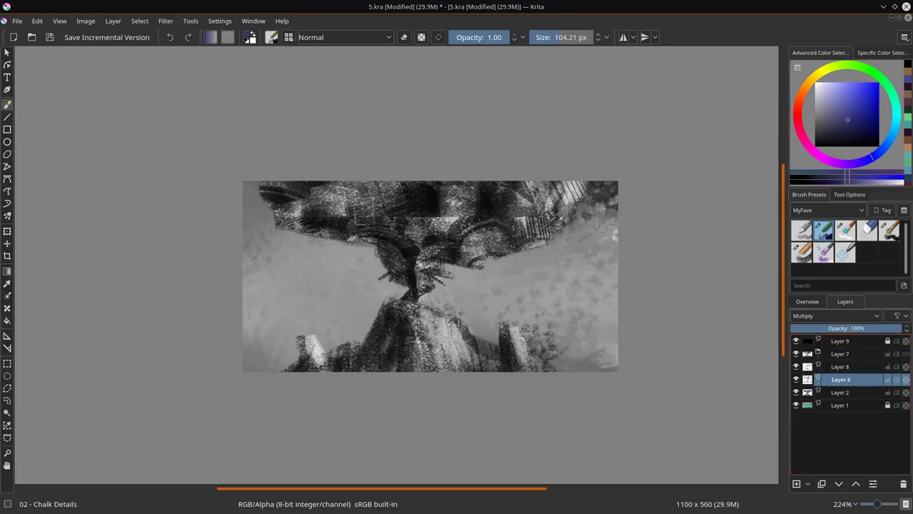
- Try darkening the hanging mass and the peak with large shadow strokes on Layer 6
{"action": "mouse_move", "coordinate": [321, 211]}
{"action": "left_mouse_down"}
{"action": "mouse_move", "coordinate": [437, 197]}
{"action": "mouse_move", "coordinate": [300, 202]}
{"action": "left_mouse_up"}
{"action": "left_click_drag", "start_coordinate": [447, 235], "coordinate": [406, 255]}
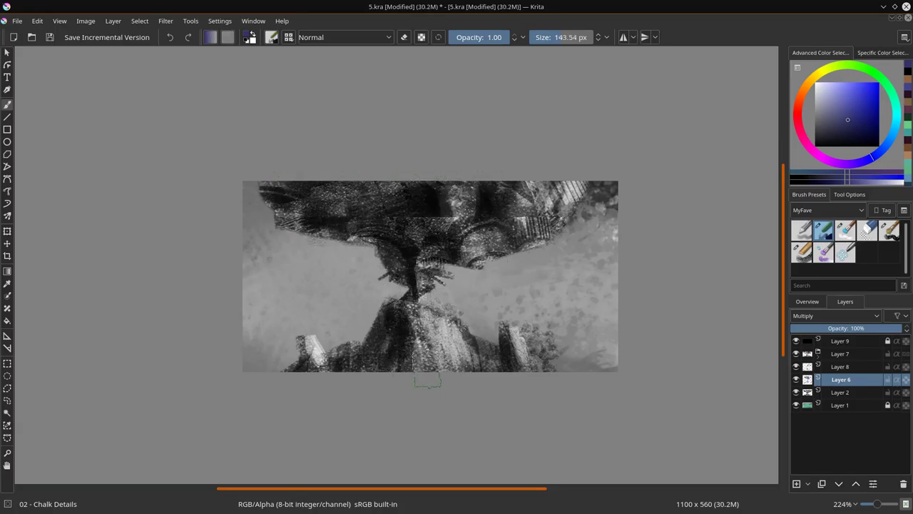
{"action": "left_click_drag", "start_coordinate": [358, 222], "coordinate": [381, 223]}
- Undo the latest shadow strokes and the texture group's move above Layer 8
{"action": "key", "text": "ctrl+z"}
{"action": "key", "text": "ctrl+z"}
{"action": "key", "text": "ctrl+z"}
{"action": "key", "text": "ctrl+z"}
{"action": "key", "text": "ctrl+z"}
{"action": "key", "text": "ctrl+z"}
{"action": "key", "text": "ctrl+z"}
{"action": "key", "text": "ctrl+z"}
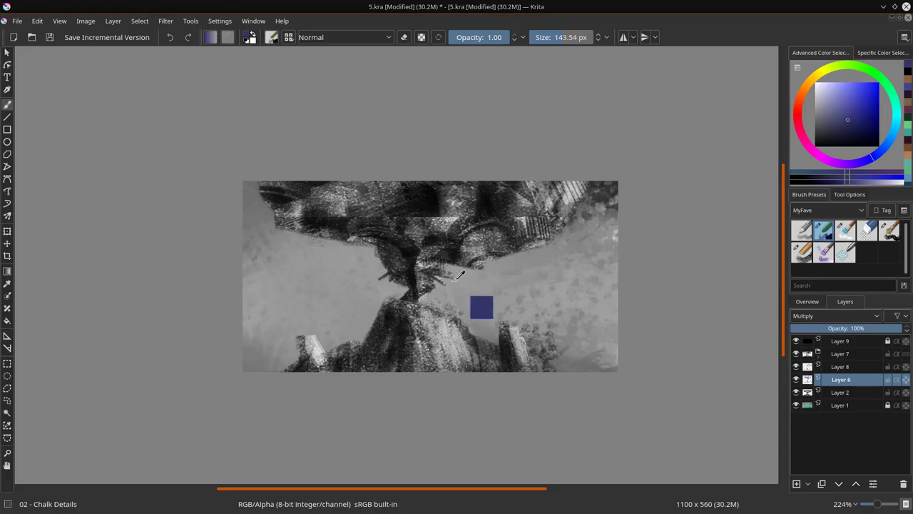
{"action": "key", "text": "ctrl+z"}
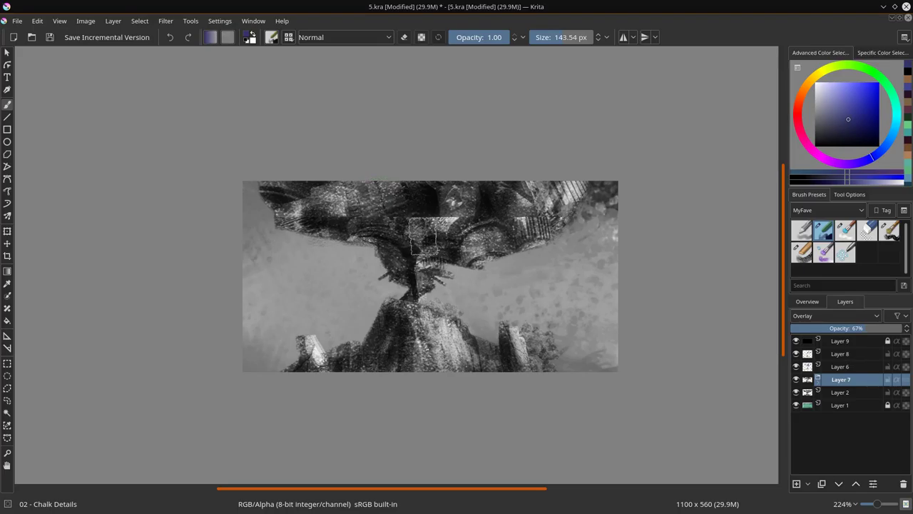
- Paint dark blue shadows on Layer 6 over the middle of the hanging mass and the peak's shaded side
{"action": "left_click", "coordinate": [845, 368]}
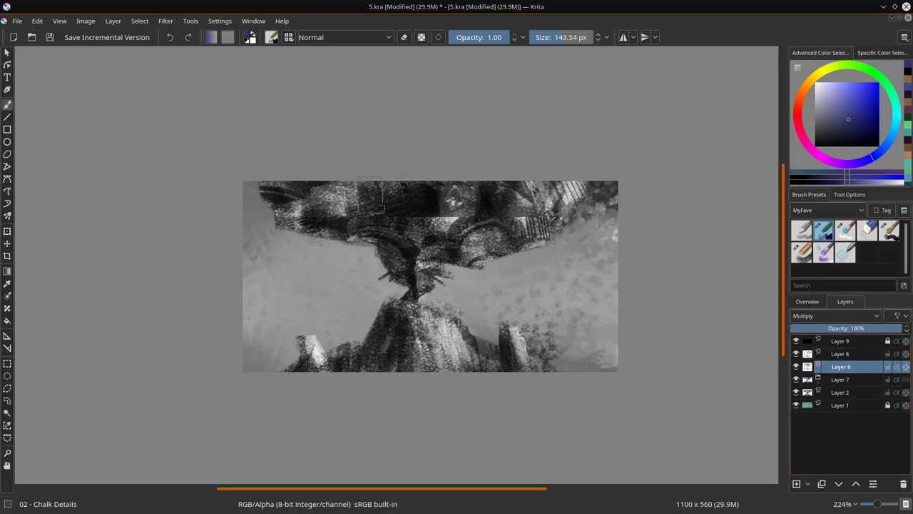
{"action": "mouse_move", "coordinate": [451, 213]}
{"action": "left_mouse_down"}
{"action": "mouse_move", "coordinate": [455, 223]}
{"action": "mouse_move", "coordinate": [462, 207]}
{"action": "left_mouse_up"}
{"action": "left_click_drag", "start_coordinate": [499, 197], "coordinate": [513, 237]}
{"action": "left_click_drag", "start_coordinate": [460, 246], "coordinate": [520, 241]}
{"action": "left_click_drag", "start_coordinate": [419, 237], "coordinate": [405, 210]}
{"action": "left_click_drag", "start_coordinate": [438, 249], "coordinate": [420, 251], "text": "shift"}
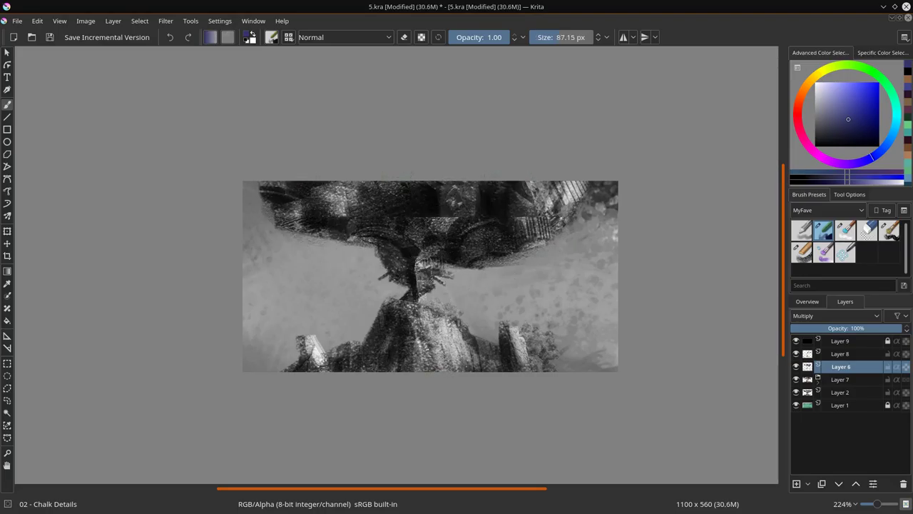
{"action": "mouse_move", "coordinate": [403, 325]}
{"action": "left_mouse_down"}
{"action": "mouse_move", "coordinate": [397, 356]}
{"action": "mouse_move", "coordinate": [373, 345]}
{"action": "left_mouse_up"}
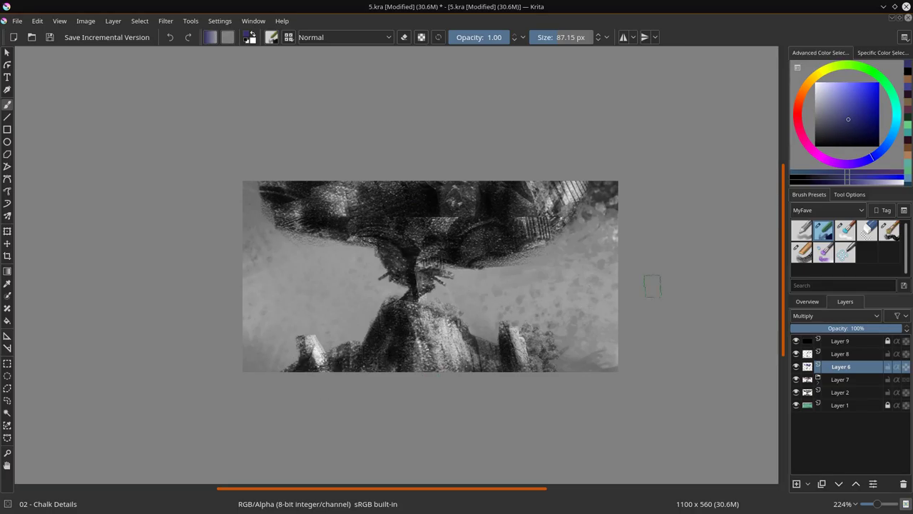
- Check the greyscale values at a small view size, hide the black Color layer and save the painting
{"action": "left_click_drag", "start_coordinate": [674, 288], "coordinate": [672, 369], "text": "ctrl"}
{"action": "left_click", "coordinate": [806, 302]}
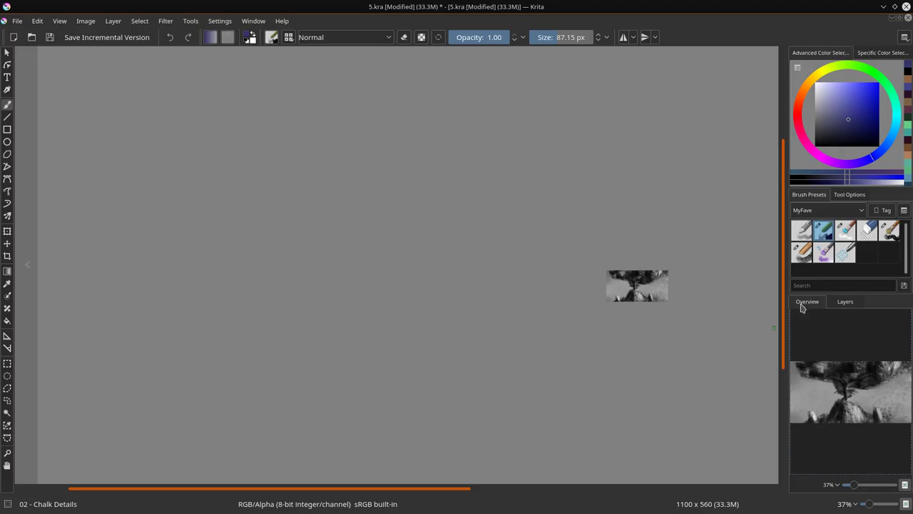
{"action": "left_click", "coordinate": [844, 301]}
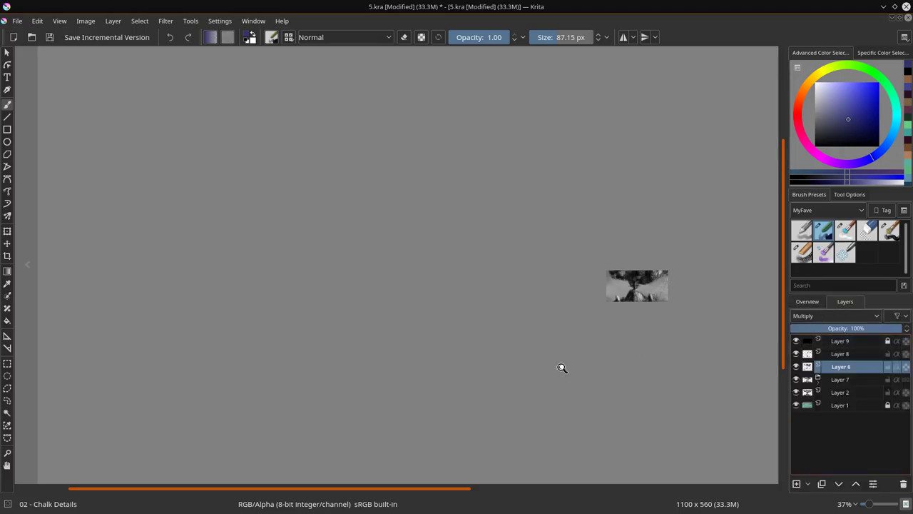
{"action": "scroll", "coordinate": [562, 368], "scroll_direction": "up", "scroll_amount": 10}
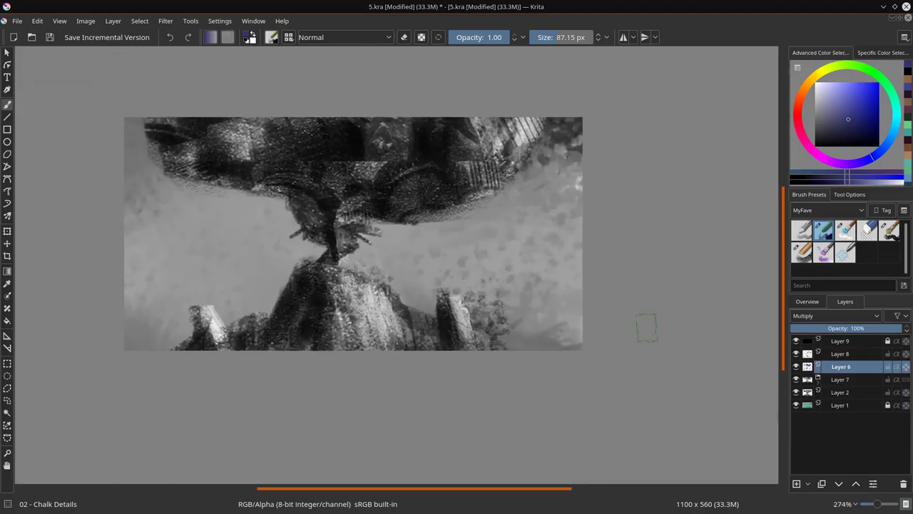
{"action": "left_click", "coordinate": [796, 340]}
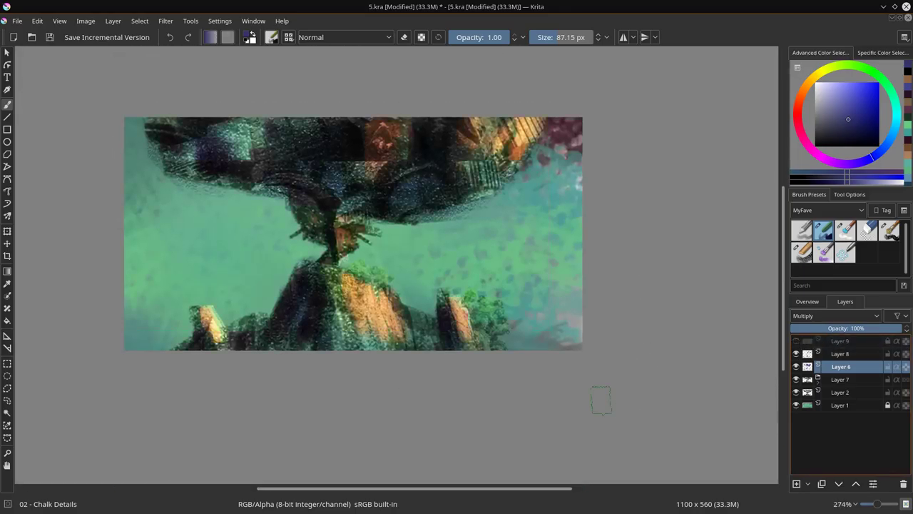
{"action": "left_click", "coordinate": [50, 37]}
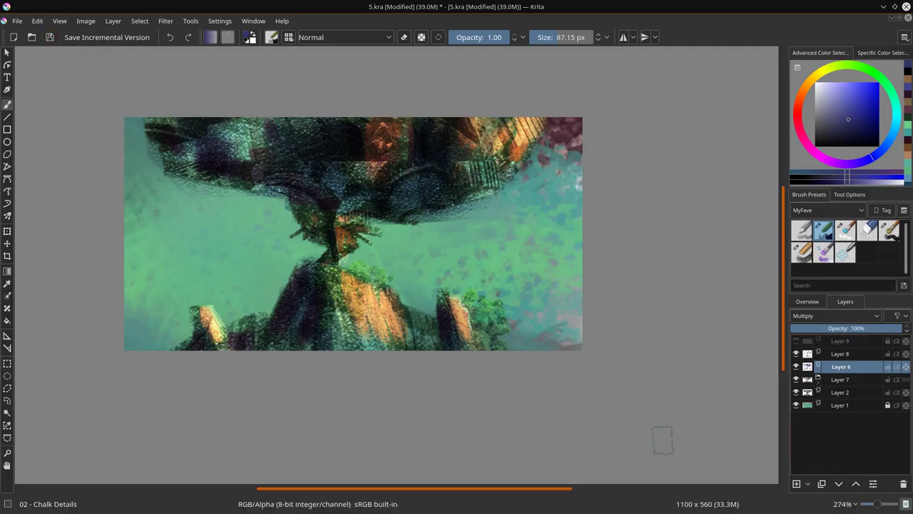
- Group Layer 8, Layer 6, Layer 7 and Layer 2 together with Quick Group
{"action": "left_click_drag", "start_coordinate": [848, 393], "coordinate": [855, 362]}
{"action": "left_click", "coordinate": [855, 355], "text": "shift"}
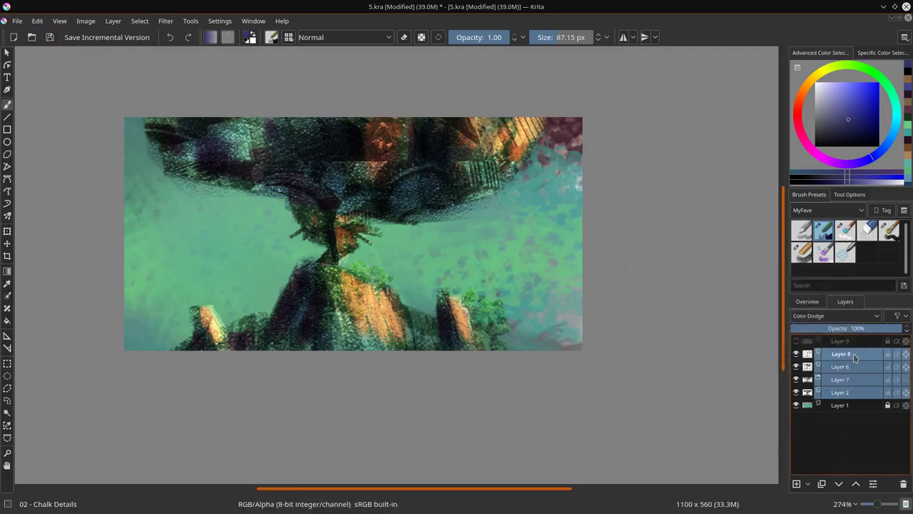
{"action": "right_click", "coordinate": [854, 357]}
{"action": "mouse_move", "coordinate": [820, 482]}
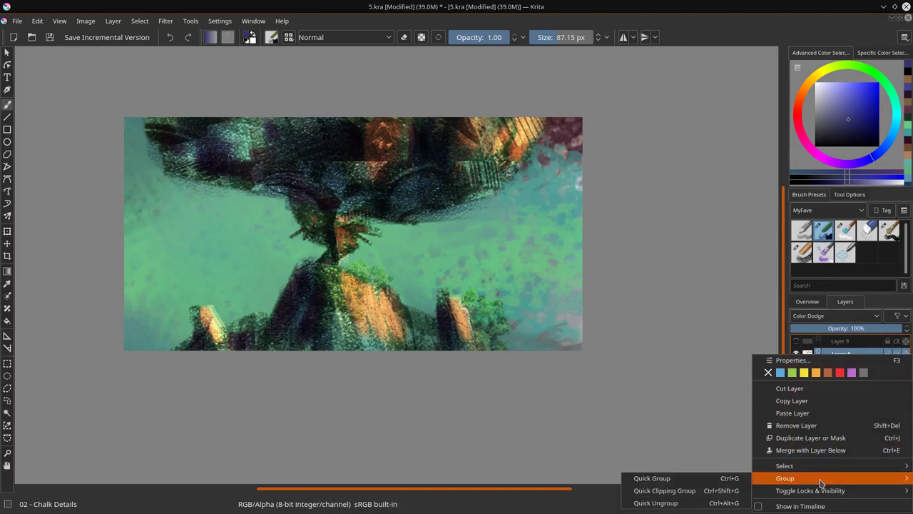
{"action": "left_click", "coordinate": [674, 479]}
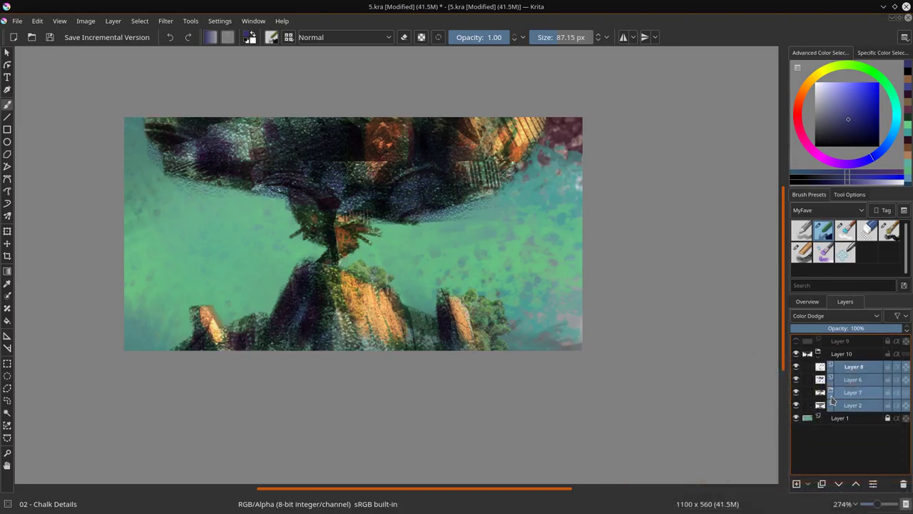
- Duplicate the collapsed group Layer 10, then hide and collapse the copy
{"action": "left_click", "coordinate": [849, 354]}
{"action": "left_click", "coordinate": [819, 354]}
{"action": "right_click", "coordinate": [852, 357]}
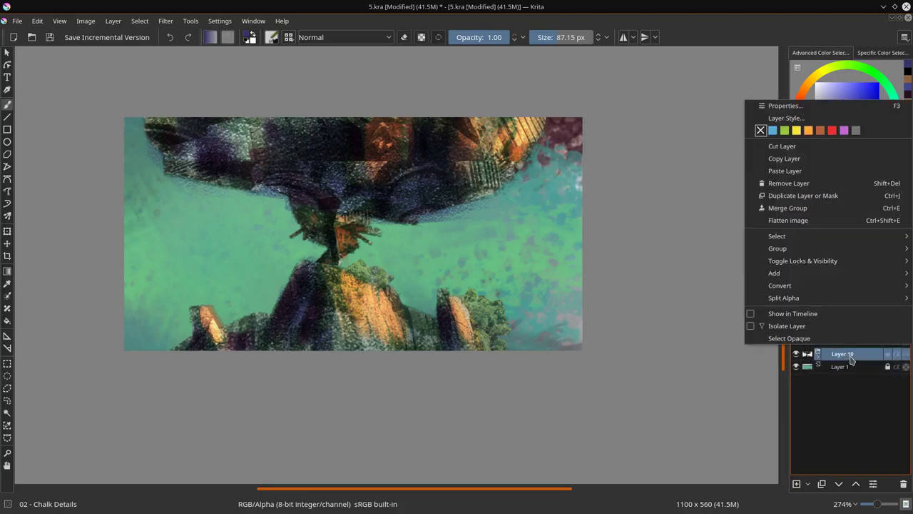
{"action": "left_click", "coordinate": [825, 197]}
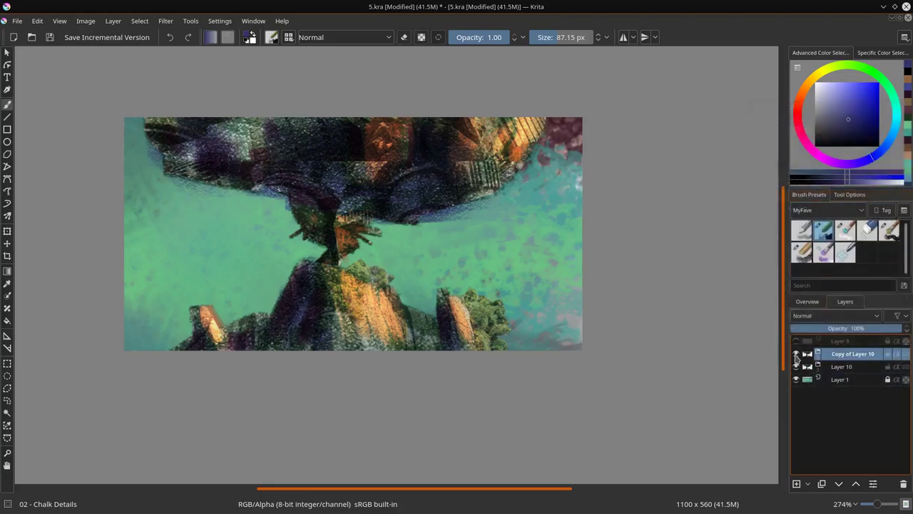
{"action": "left_click", "coordinate": [818, 356]}
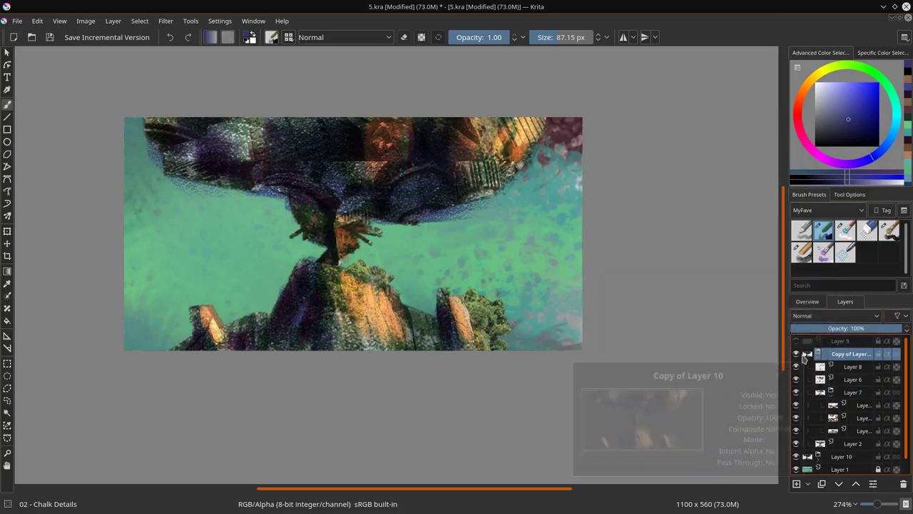
{"action": "left_click", "coordinate": [797, 355]}
{"action": "left_click", "coordinate": [818, 355]}
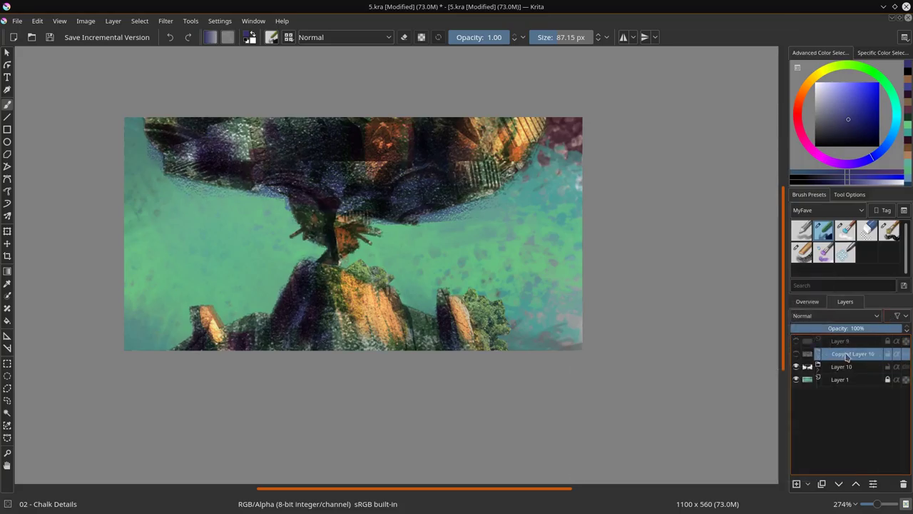
- Rename the hidden copy of the Layer 10 group as "originals"
{"action": "double_click", "coordinate": [845, 353]}
{"action": "type", "text": "originals"}
{"action": "key", "text": "Return"}
- Expand the Layer 10 group and merge everything from Layer 8 down to Layer 2 into a single layer
{"action": "left_click", "coordinate": [838, 367]}
{"action": "right_click", "coordinate": [839, 368]}
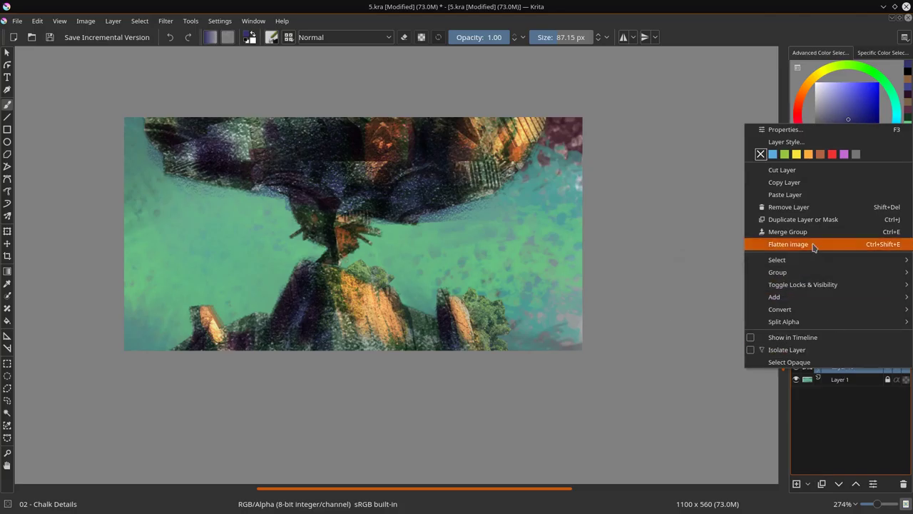
{"action": "left_click", "coordinate": [829, 450]}
{"action": "left_click", "coordinate": [819, 367]}
{"action": "left_click", "coordinate": [832, 406]}
{"action": "left_click", "coordinate": [859, 383]}
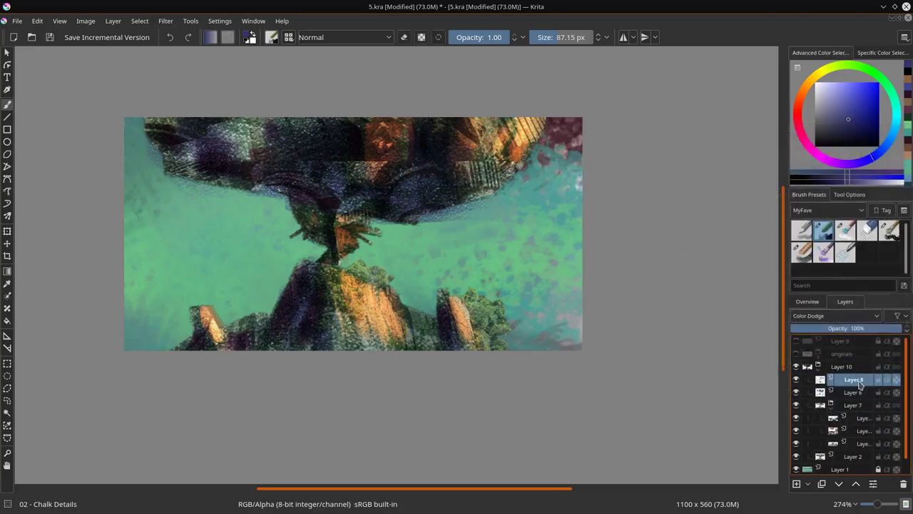
{"action": "left_click", "coordinate": [852, 456], "text": "shift"}
{"action": "right_click", "coordinate": [852, 456]}
{"action": "left_click", "coordinate": [836, 397]}
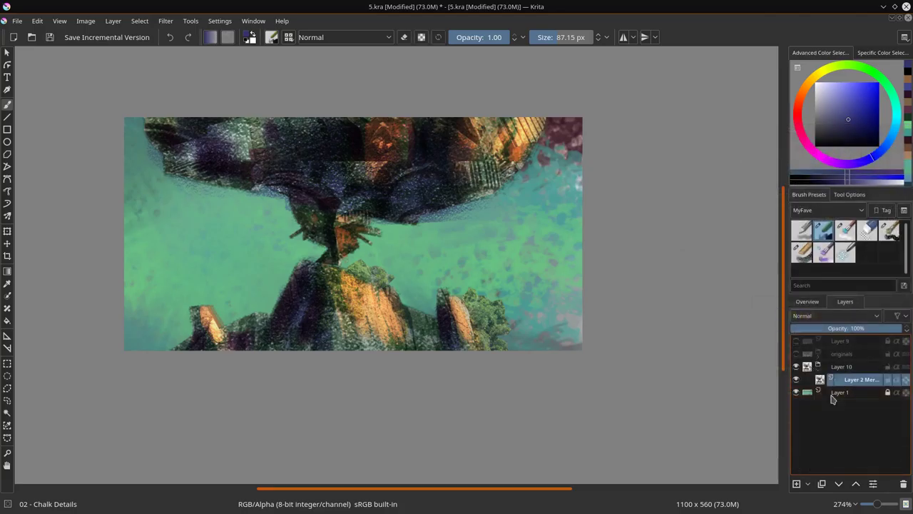
- Take the merged layer out of Layer 10 with Quick Ungroup, then save the painting with Layer 2 Merged active
{"action": "right_click", "coordinate": [861, 384]}
{"action": "right_click", "coordinate": [861, 383]}
{"action": "mouse_move", "coordinate": [806, 290]}
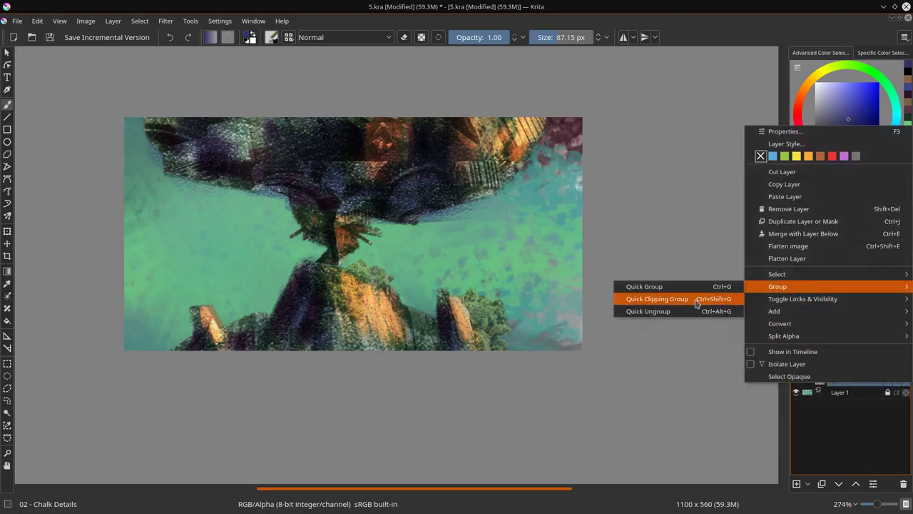
{"action": "left_click", "coordinate": [691, 312]}
{"action": "left_click", "coordinate": [797, 367]}
{"action": "left_click", "coordinate": [797, 367]}
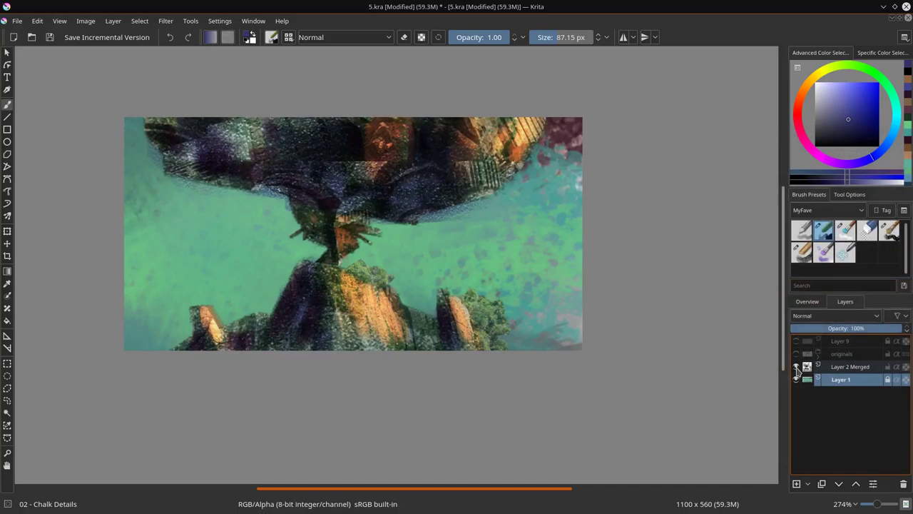
{"action": "left_click", "coordinate": [834, 366]}
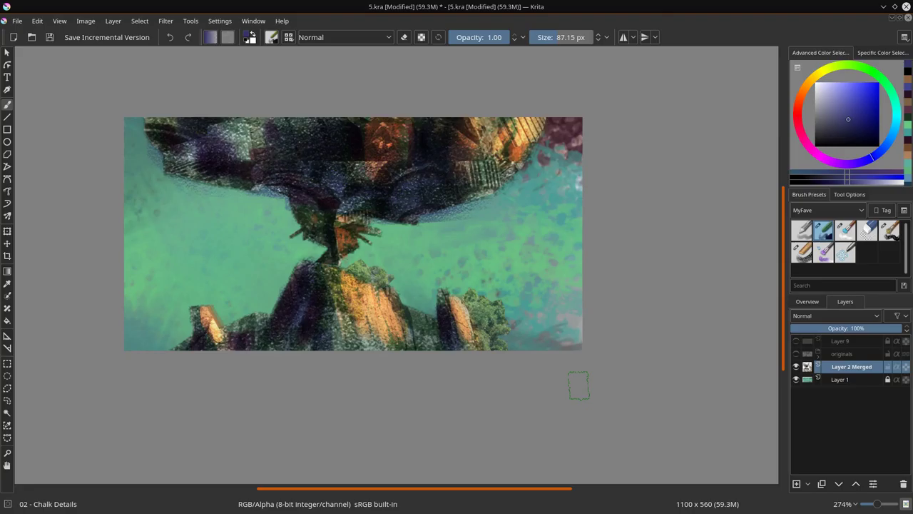
{"action": "left_click", "coordinate": [50, 37]}
- Smooth the upper part of the peak's orange lit face with the Blender Textured brush at 15.84 px, with the canvas overview shown
{"action": "key", "text": "slash"}
{"action": "mouse_move", "coordinate": [421, 291]}
{"action": "left_mouse_down"}
{"action": "mouse_move", "coordinate": [407, 261]}
{"action": "mouse_move", "coordinate": [536, 307]}
{"action": "left_mouse_up"}
{"action": "left_click_drag", "start_coordinate": [534, 319], "coordinate": [485, 319]}
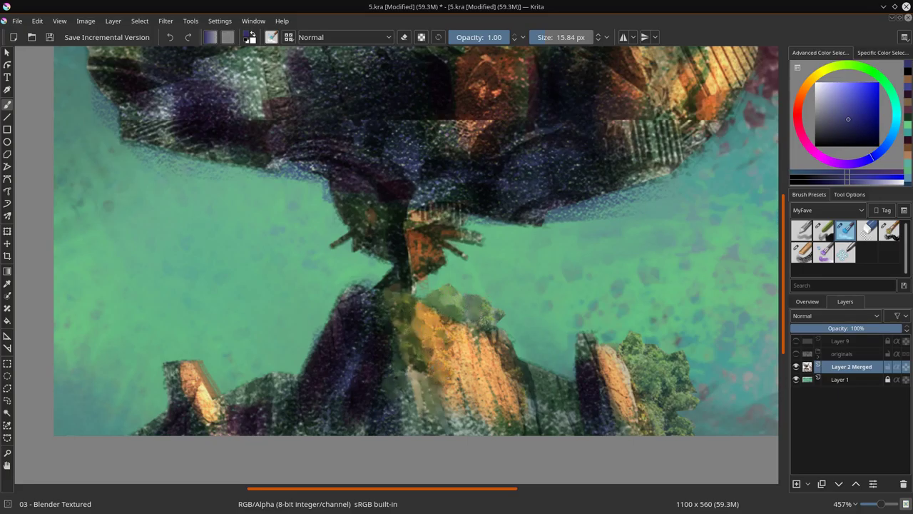
{"action": "left_click", "coordinate": [808, 302]}
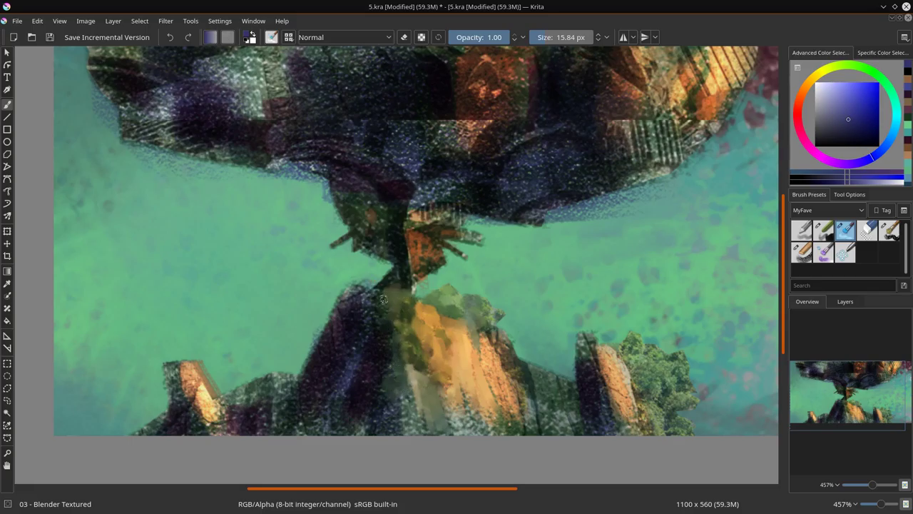
- Blend the speckled texture on the peak's dark blue shaded side into smooth strokes, from the summit down to its base
{"action": "mouse_move", "coordinate": [363, 284]}
{"action": "left_mouse_down"}
{"action": "mouse_move", "coordinate": [342, 303]}
{"action": "mouse_move", "coordinate": [332, 369]}
{"action": "mouse_move", "coordinate": [306, 335]}
{"action": "mouse_move", "coordinate": [309, 387]}
{"action": "mouse_move", "coordinate": [279, 387]}
{"action": "mouse_move", "coordinate": [281, 426]}
{"action": "mouse_move", "coordinate": [293, 408]}
{"action": "mouse_move", "coordinate": [276, 399]}
{"action": "mouse_move", "coordinate": [321, 330]}
{"action": "mouse_move", "coordinate": [326, 371]}
{"action": "mouse_move", "coordinate": [310, 409]}
{"action": "left_mouse_up"}
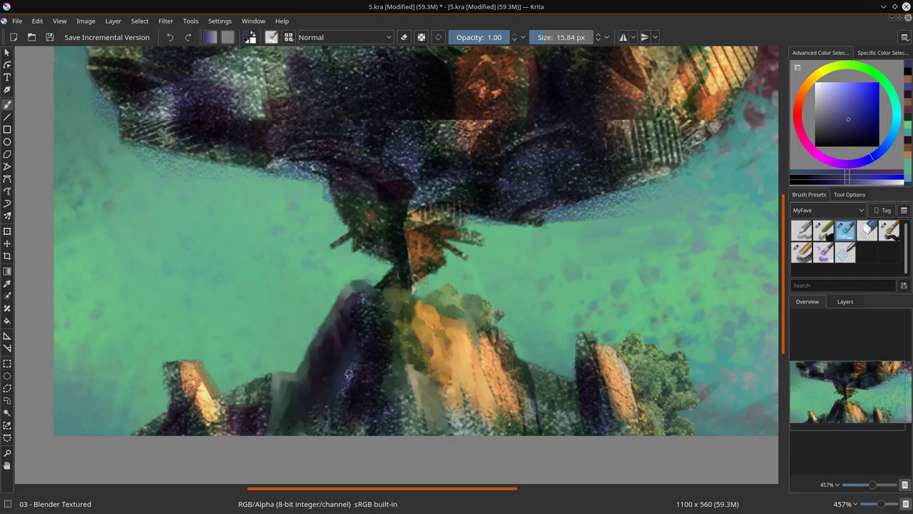
{"action": "mouse_move", "coordinate": [348, 315]}
{"action": "left_mouse_down"}
{"action": "mouse_move", "coordinate": [360, 288]}
{"action": "mouse_move", "coordinate": [366, 316]}
{"action": "mouse_move", "coordinate": [378, 305]}
{"action": "left_mouse_up"}
{"action": "mouse_move", "coordinate": [354, 356]}
{"action": "left_mouse_down"}
{"action": "mouse_move", "coordinate": [339, 384]}
{"action": "mouse_move", "coordinate": [368, 363]}
{"action": "mouse_move", "coordinate": [363, 345]}
{"action": "mouse_move", "coordinate": [343, 402]}
{"action": "mouse_move", "coordinate": [380, 284]}
{"action": "left_mouse_up"}
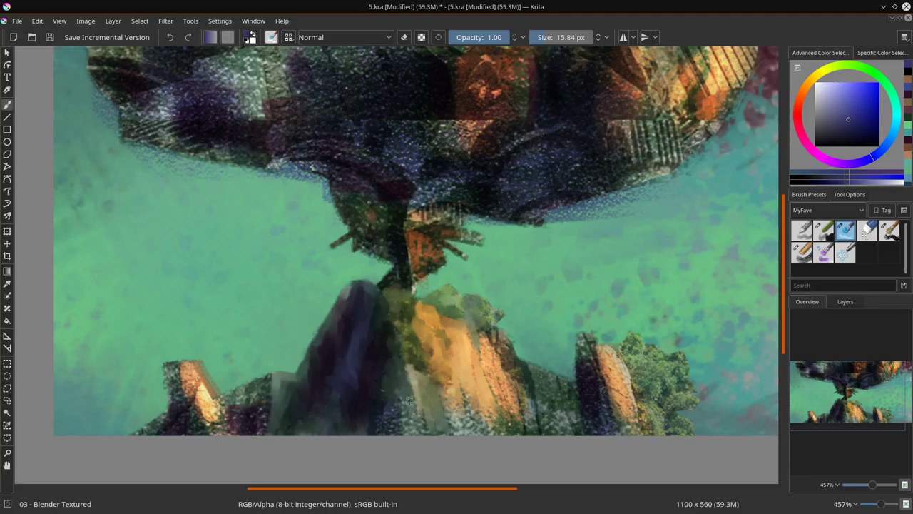
{"action": "left_click_drag", "start_coordinate": [403, 408], "coordinate": [386, 408]}
- Blend the low green ridge left of the peak and the small orange-lit spire at its end
{"action": "left_click_drag", "start_coordinate": [222, 421], "coordinate": [270, 376]}
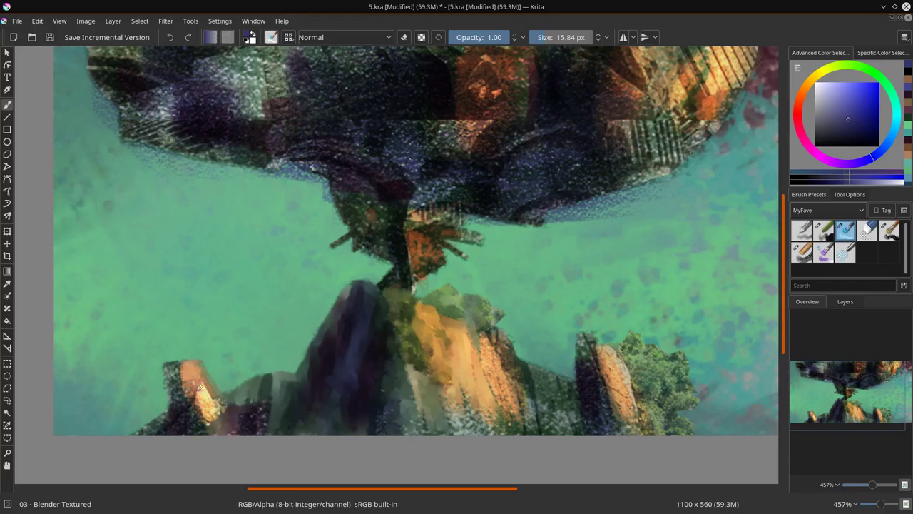
{"action": "mouse_move", "coordinate": [200, 386]}
{"action": "left_mouse_down"}
{"action": "mouse_move", "coordinate": [210, 393]}
{"action": "mouse_move", "coordinate": [195, 369]}
{"action": "left_mouse_up"}
{"action": "mouse_move", "coordinate": [202, 409]}
{"action": "left_mouse_down"}
{"action": "mouse_move", "coordinate": [214, 416]}
{"action": "mouse_move", "coordinate": [170, 377]}
{"action": "mouse_move", "coordinate": [175, 365]}
{"action": "mouse_move", "coordinate": [172, 390]}
{"action": "left_mouse_up"}
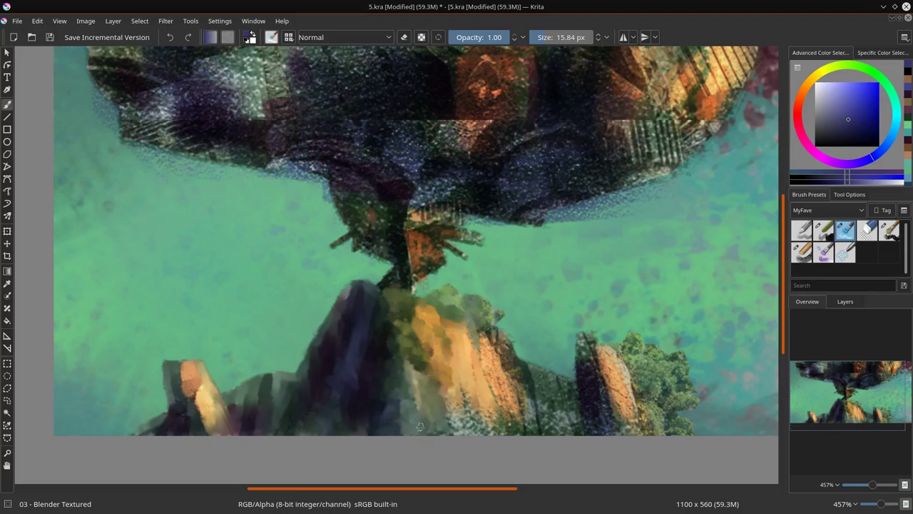
- Blend the lower orange face of the peak and the dark green slope to its right
{"action": "left_click_drag", "start_coordinate": [452, 404], "coordinate": [467, 426]}
{"action": "mouse_move", "coordinate": [464, 389]}
{"action": "left_mouse_down"}
{"action": "mouse_move", "coordinate": [469, 414]}
{"action": "mouse_move", "coordinate": [490, 430]}
{"action": "left_mouse_up"}
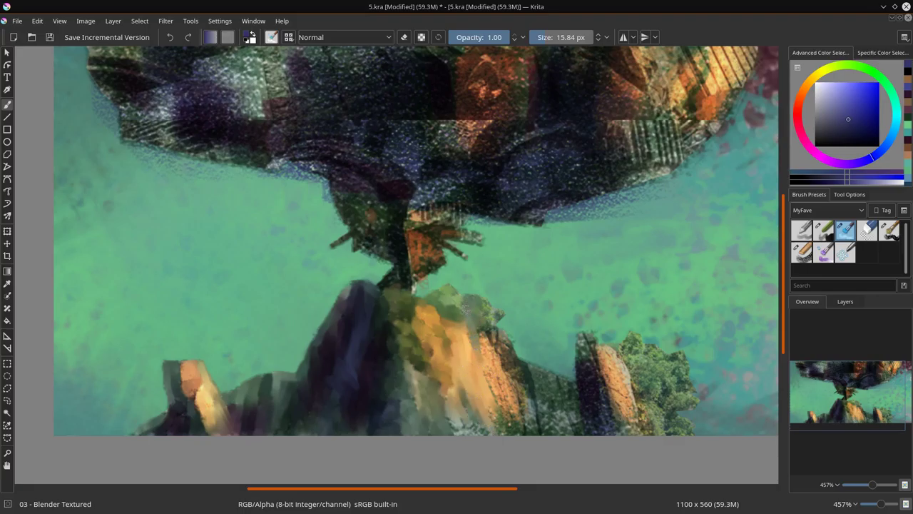
{"action": "mouse_move", "coordinate": [483, 304]}
{"action": "left_mouse_down"}
{"action": "mouse_move", "coordinate": [487, 331]}
{"action": "mouse_move", "coordinate": [506, 354]}
{"action": "mouse_move", "coordinate": [519, 418]}
{"action": "left_mouse_up"}
{"action": "mouse_move", "coordinate": [497, 383]}
{"action": "left_mouse_down"}
{"action": "mouse_move", "coordinate": [486, 356]}
{"action": "mouse_move", "coordinate": [499, 427]}
{"action": "left_mouse_up"}
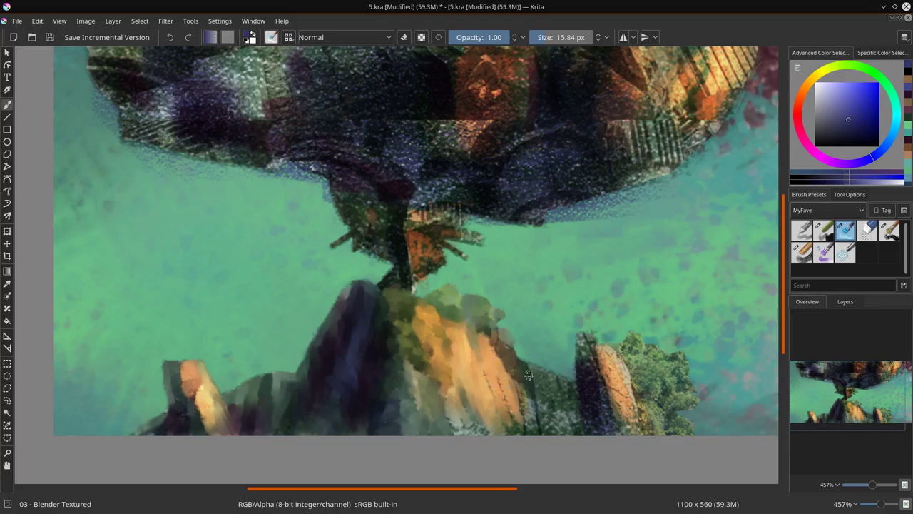
{"action": "mouse_move", "coordinate": [529, 375]}
{"action": "left_mouse_down"}
{"action": "mouse_move", "coordinate": [536, 431]}
{"action": "mouse_move", "coordinate": [512, 416]}
{"action": "mouse_move", "coordinate": [520, 439]}
{"action": "mouse_move", "coordinate": [509, 420]}
{"action": "mouse_move", "coordinate": [456, 427]}
{"action": "left_mouse_up"}
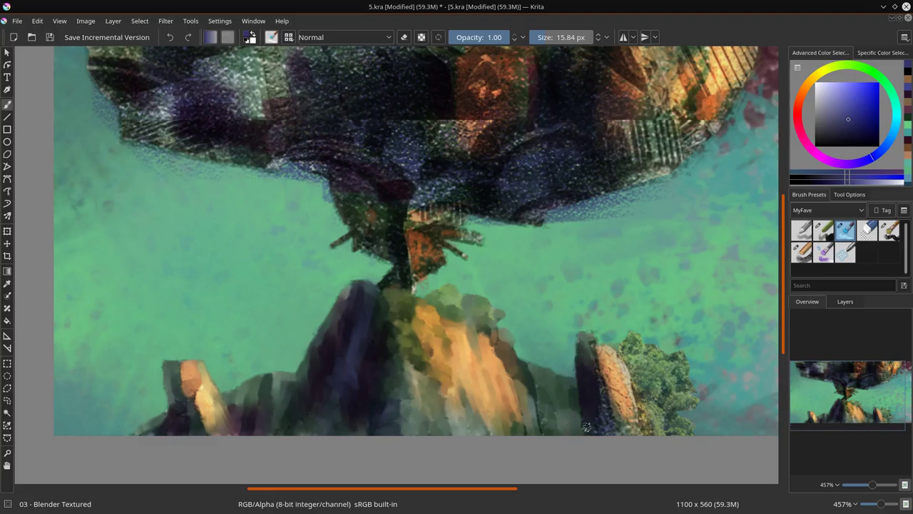
- Blend the spire right of the peak, on both its orange and dark sides, together with the bush beside it
{"action": "left_click_drag", "start_coordinate": [596, 346], "coordinate": [616, 414]}
{"action": "mouse_move", "coordinate": [606, 379]}
{"action": "left_mouse_down"}
{"action": "mouse_move", "coordinate": [627, 394]}
{"action": "mouse_move", "coordinate": [605, 351]}
{"action": "mouse_move", "coordinate": [619, 360]}
{"action": "mouse_move", "coordinate": [593, 340]}
{"action": "mouse_move", "coordinate": [634, 405]}
{"action": "left_mouse_up"}
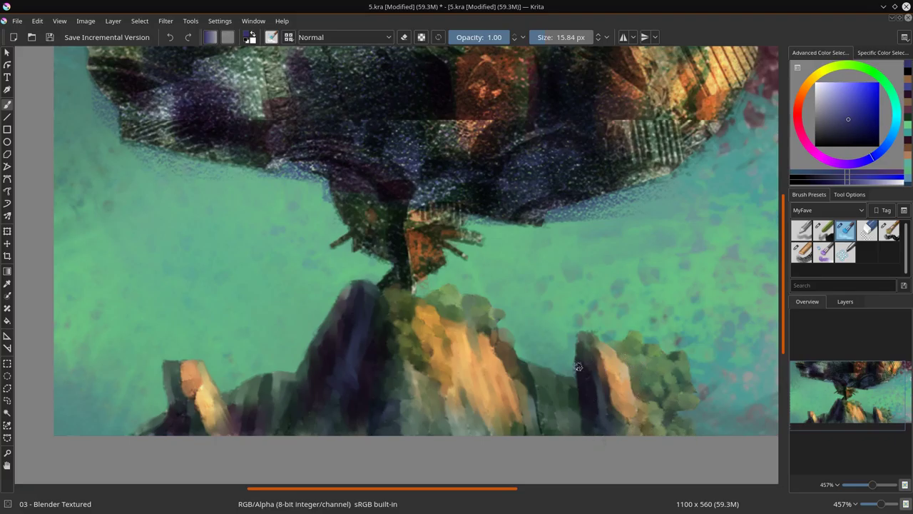
{"action": "left_click_drag", "start_coordinate": [580, 383], "coordinate": [580, 332]}
- Start smoothing the hanging mass around its central orange patch and the dark underside just above the figure
{"action": "mouse_move", "coordinate": [356, 157]}
{"action": "left_mouse_down"}
{"action": "mouse_move", "coordinate": [300, 173]}
{"action": "mouse_move", "coordinate": [338, 175]}
{"action": "mouse_move", "coordinate": [286, 161]}
{"action": "mouse_move", "coordinate": [316, 156]}
{"action": "mouse_move", "coordinate": [315, 145]}
{"action": "mouse_move", "coordinate": [344, 153]}
{"action": "mouse_move", "coordinate": [349, 171]}
{"action": "mouse_move", "coordinate": [310, 163]}
{"action": "mouse_move", "coordinate": [408, 189]}
{"action": "mouse_move", "coordinate": [409, 204]}
{"action": "mouse_move", "coordinate": [440, 192]}
{"action": "mouse_move", "coordinate": [441, 201]}
{"action": "mouse_move", "coordinate": [420, 206]}
{"action": "mouse_move", "coordinate": [459, 204]}
{"action": "mouse_move", "coordinate": [416, 210]}
{"action": "mouse_move", "coordinate": [492, 215]}
{"action": "mouse_move", "coordinate": [473, 202]}
{"action": "mouse_move", "coordinate": [483, 211]}
{"action": "mouse_move", "coordinate": [495, 177]}
{"action": "mouse_move", "coordinate": [474, 186]}
{"action": "mouse_move", "coordinate": [447, 175]}
{"action": "mouse_move", "coordinate": [467, 171]}
{"action": "mouse_move", "coordinate": [475, 177]}
{"action": "mouse_move", "coordinate": [433, 174]}
{"action": "mouse_move", "coordinate": [482, 160]}
{"action": "mouse_move", "coordinate": [460, 133]}
{"action": "mouse_move", "coordinate": [472, 131]}
{"action": "mouse_move", "coordinate": [472, 111]}
{"action": "mouse_move", "coordinate": [441, 133]}
{"action": "mouse_move", "coordinate": [451, 140]}
{"action": "mouse_move", "coordinate": [451, 124]}
{"action": "mouse_move", "coordinate": [482, 121]}
{"action": "mouse_move", "coordinate": [488, 109]}
{"action": "mouse_move", "coordinate": [518, 227]}
{"action": "mouse_move", "coordinate": [480, 99]}
{"action": "mouse_move", "coordinate": [470, 94]}
{"action": "mouse_move", "coordinate": [476, 86]}
{"action": "mouse_move", "coordinate": [476, 95]}
{"action": "mouse_move", "coordinate": [492, 96]}
{"action": "mouse_move", "coordinate": [488, 69]}
{"action": "mouse_move", "coordinate": [453, 54]}
{"action": "mouse_move", "coordinate": [472, 85]}
{"action": "left_mouse_up"}
{"action": "left_click_drag", "start_coordinate": [519, 159], "coordinate": [514, 202]}
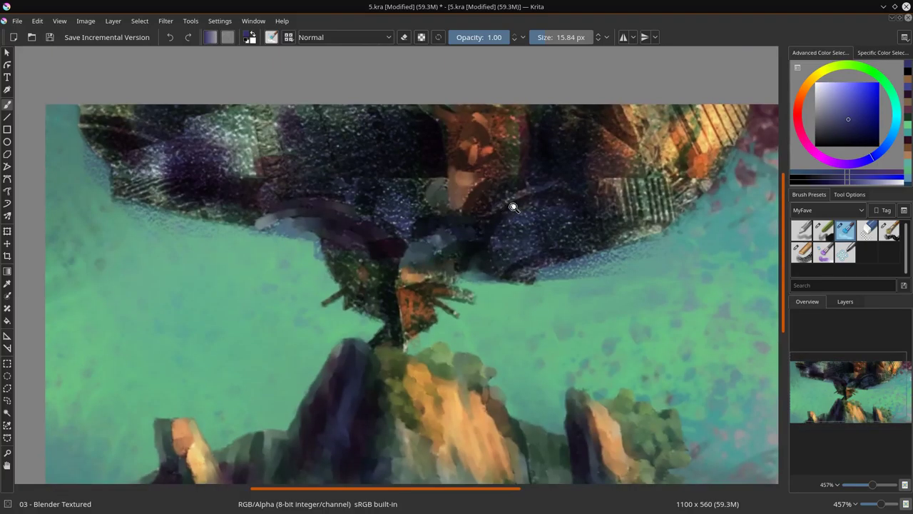
{"action": "scroll", "coordinate": [513, 204], "scroll_direction": "down", "scroll_amount": 1}
{"action": "left_click_drag", "start_coordinate": [459, 150], "coordinate": [436, 141]}
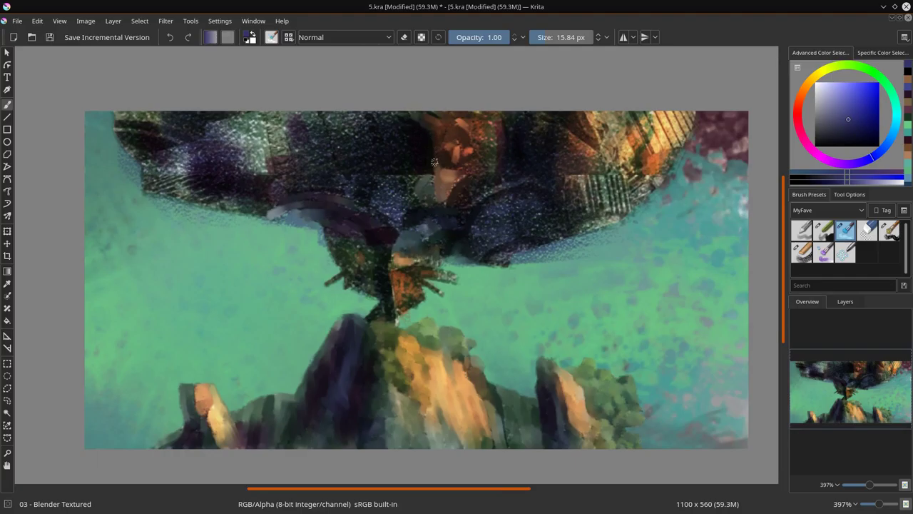
- Blend the dark middle and lower left underside of the hanging mass, adjusting the brush between 15.25 and 21.10 px
{"action": "mouse_move", "coordinate": [416, 184]}
{"action": "left_mouse_down"}
{"action": "mouse_move", "coordinate": [428, 178]}
{"action": "mouse_move", "coordinate": [405, 184]}
{"action": "mouse_move", "coordinate": [417, 166]}
{"action": "mouse_move", "coordinate": [376, 157]}
{"action": "mouse_move", "coordinate": [381, 140]}
{"action": "mouse_move", "coordinate": [403, 191]}
{"action": "mouse_move", "coordinate": [393, 203]}
{"action": "mouse_move", "coordinate": [406, 214]}
{"action": "mouse_move", "coordinate": [394, 210]}
{"action": "mouse_move", "coordinate": [416, 227]}
{"action": "mouse_move", "coordinate": [365, 198]}
{"action": "mouse_move", "coordinate": [357, 179]}
{"action": "left_mouse_up"}
{"action": "left_click_drag", "start_coordinate": [341, 140], "coordinate": [338, 141], "text": "shift"}
{"action": "mouse_move", "coordinate": [346, 167]}
{"action": "left_mouse_down"}
{"action": "mouse_move", "coordinate": [347, 156]}
{"action": "mouse_move", "coordinate": [303, 156]}
{"action": "mouse_move", "coordinate": [341, 134]}
{"action": "left_mouse_up"}
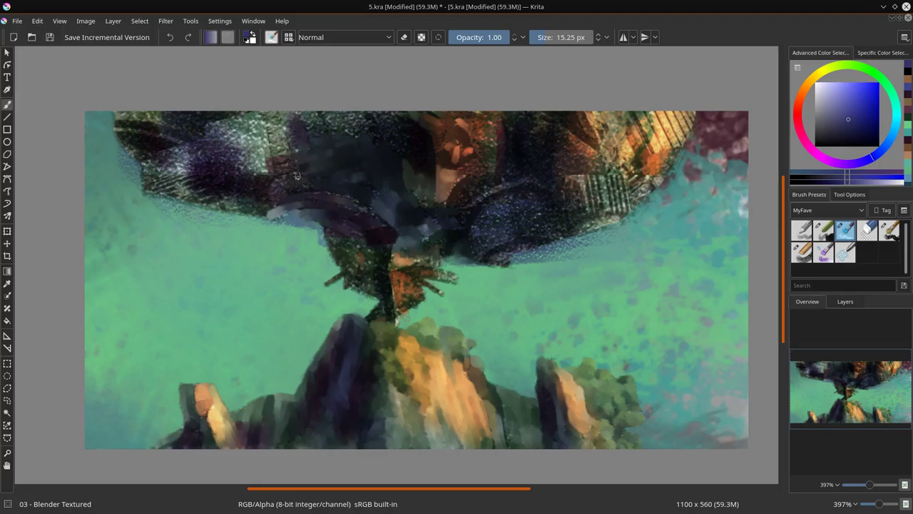
{"action": "left_click_drag", "start_coordinate": [233, 194], "coordinate": [247, 206]}
{"action": "left_click_drag", "start_coordinate": [185, 184], "coordinate": [189, 185], "text": "shift"}
{"action": "left_click_drag", "start_coordinate": [168, 194], "coordinate": [193, 209]}
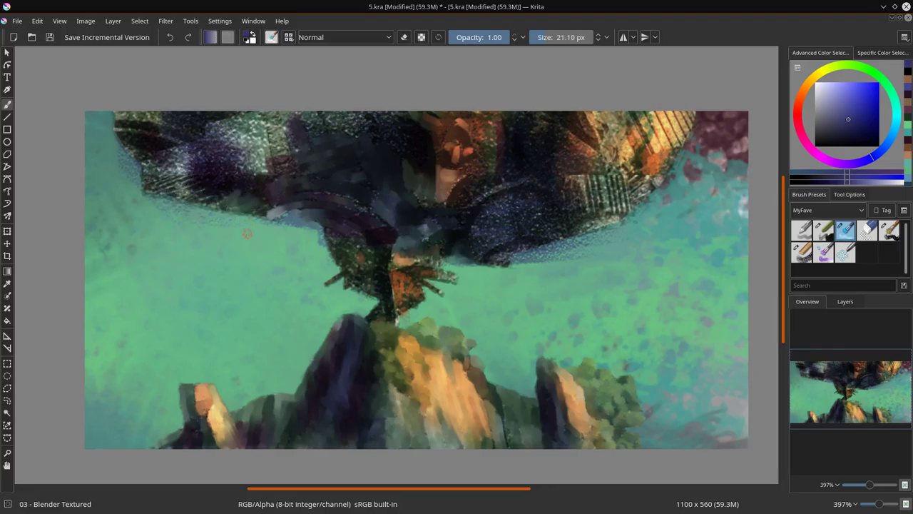
- Erase the speckled fringe along the hanging mass's underside and right edge with the Eraser Circle brush at 19.71 px
{"action": "left_click", "coordinate": [863, 237]}
{"action": "mouse_move", "coordinate": [135, 176]}
{"action": "left_mouse_down", "text": "shift"}
{"action": "mouse_move", "coordinate": [131, 183]}
{"action": "mouse_move", "coordinate": [205, 219]}
{"action": "left_mouse_up", "text": "shift"}
{"action": "left_click_drag", "start_coordinate": [263, 227], "coordinate": [321, 239]}
{"action": "mouse_move", "coordinate": [493, 285]}
{"action": "left_mouse_down"}
{"action": "mouse_move", "coordinate": [472, 267]}
{"action": "mouse_move", "coordinate": [513, 271]}
{"action": "mouse_move", "coordinate": [547, 259]}
{"action": "left_mouse_up"}
{"action": "key", "text": "bracketright"}
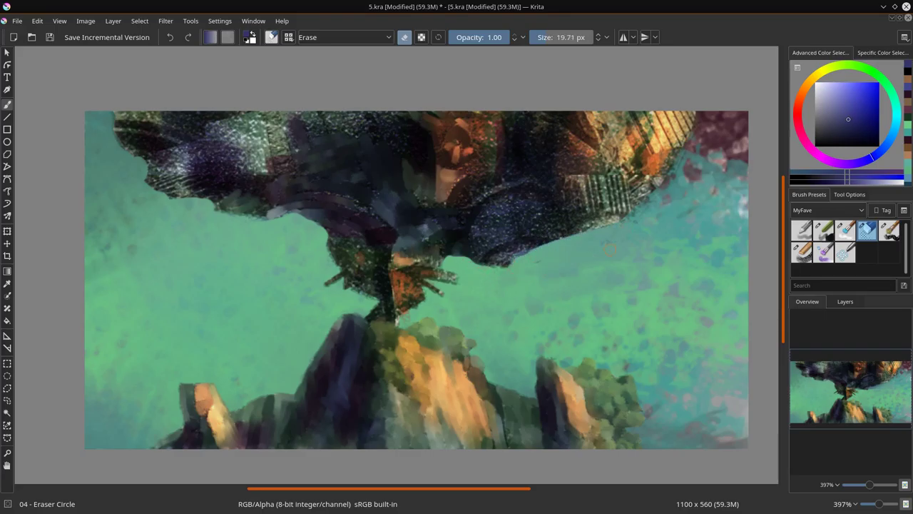
{"action": "mouse_move", "coordinate": [641, 206]}
{"action": "left_mouse_down"}
{"action": "mouse_move", "coordinate": [684, 162]}
{"action": "mouse_move", "coordinate": [704, 119]}
{"action": "left_mouse_up"}
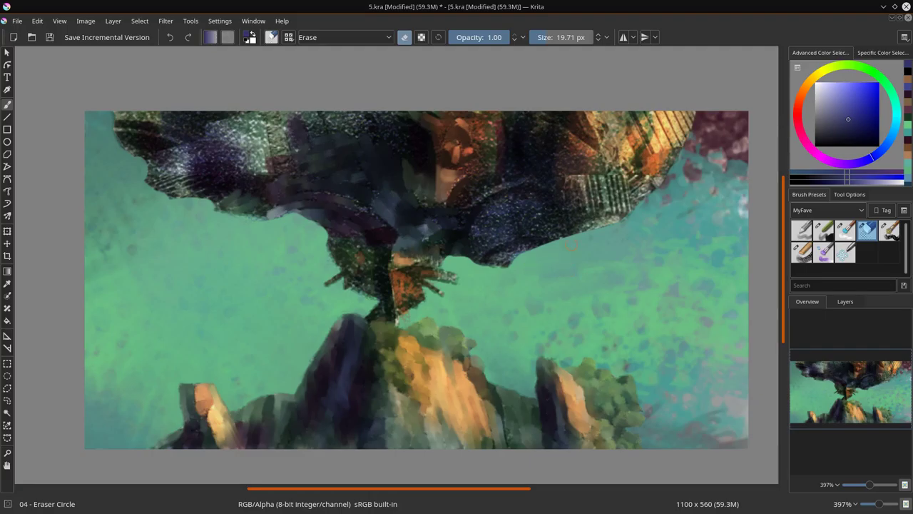
- Blend the left part of the hanging mass into broad purple, grey and green strokes with Blender Textured, varying the brush size
{"action": "key", "text": "slash"}
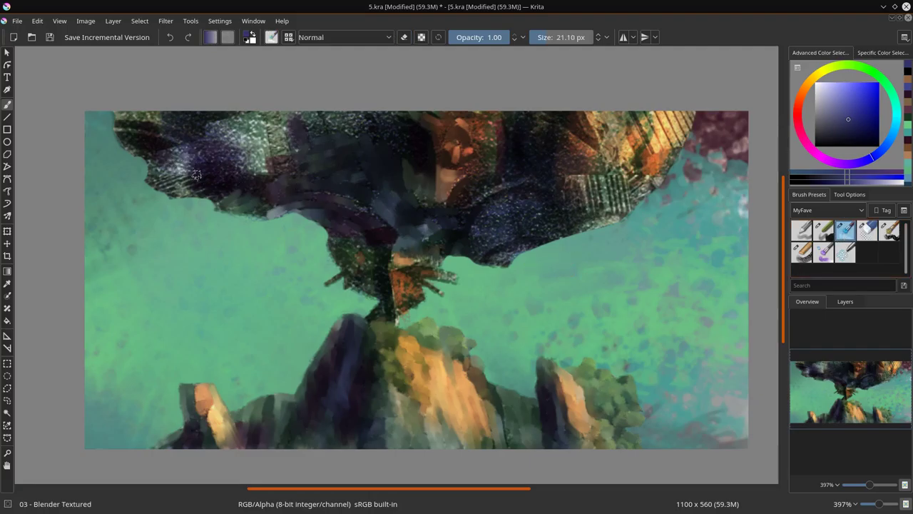
{"action": "mouse_move", "coordinate": [156, 175]}
{"action": "left_mouse_down"}
{"action": "mouse_move", "coordinate": [181, 155]}
{"action": "mouse_move", "coordinate": [154, 176]}
{"action": "mouse_move", "coordinate": [217, 192]}
{"action": "mouse_move", "coordinate": [180, 161]}
{"action": "mouse_move", "coordinate": [192, 148]}
{"action": "mouse_move", "coordinate": [126, 131]}
{"action": "mouse_move", "coordinate": [162, 130]}
{"action": "mouse_move", "coordinate": [135, 116]}
{"action": "mouse_move", "coordinate": [202, 133]}
{"action": "mouse_move", "coordinate": [228, 89]}
{"action": "left_mouse_up"}
{"action": "key", "text": "bracketleft"}
{"action": "key", "text": "bracketleft"}
{"action": "key", "text": "bracketright"}
{"action": "key", "text": "bracketleft"}
{"action": "key", "text": "bracketright"}
{"action": "key", "text": "bracketright"}
{"action": "key", "text": "bracketright"}
{"action": "mouse_move", "coordinate": [228, 127]}
{"action": "left_mouse_down"}
{"action": "mouse_move", "coordinate": [210, 134]}
{"action": "mouse_move", "coordinate": [235, 136]}
{"action": "mouse_move", "coordinate": [264, 168]}
{"action": "left_mouse_up"}
{"action": "mouse_move", "coordinate": [265, 126]}
{"action": "left_mouse_down"}
{"action": "mouse_move", "coordinate": [289, 165]}
{"action": "mouse_move", "coordinate": [229, 155]}
{"action": "mouse_move", "coordinate": [244, 165]}
{"action": "mouse_move", "coordinate": [207, 172]}
{"action": "mouse_move", "coordinate": [235, 173]}
{"action": "mouse_move", "coordinate": [234, 189]}
{"action": "mouse_move", "coordinate": [264, 188]}
{"action": "mouse_move", "coordinate": [257, 169]}
{"action": "mouse_move", "coordinate": [287, 115]}
{"action": "mouse_move", "coordinate": [293, 147]}
{"action": "left_mouse_up"}
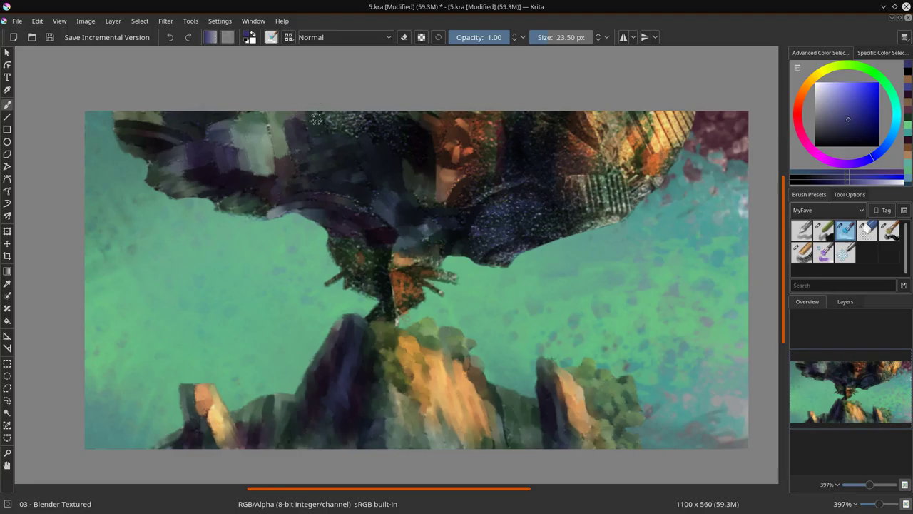
{"action": "key", "text": "bracketleft"}
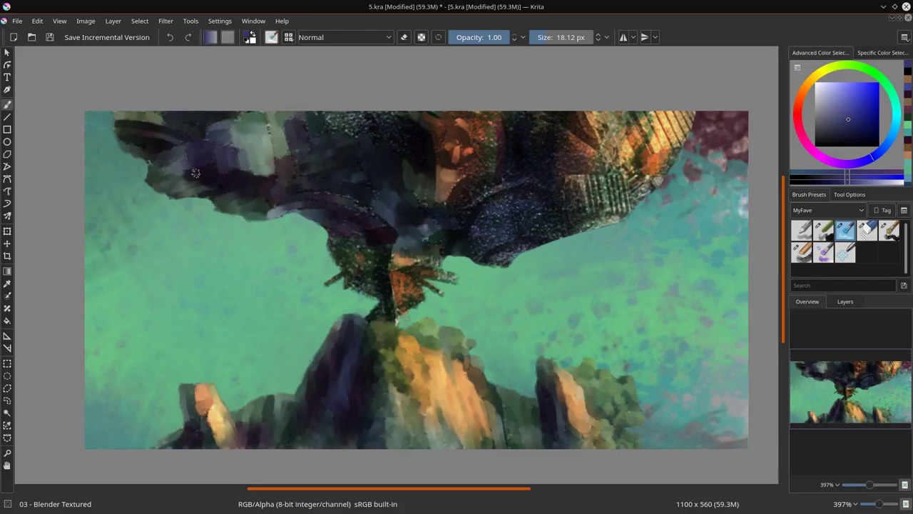
{"action": "key", "text": "bracketright"}
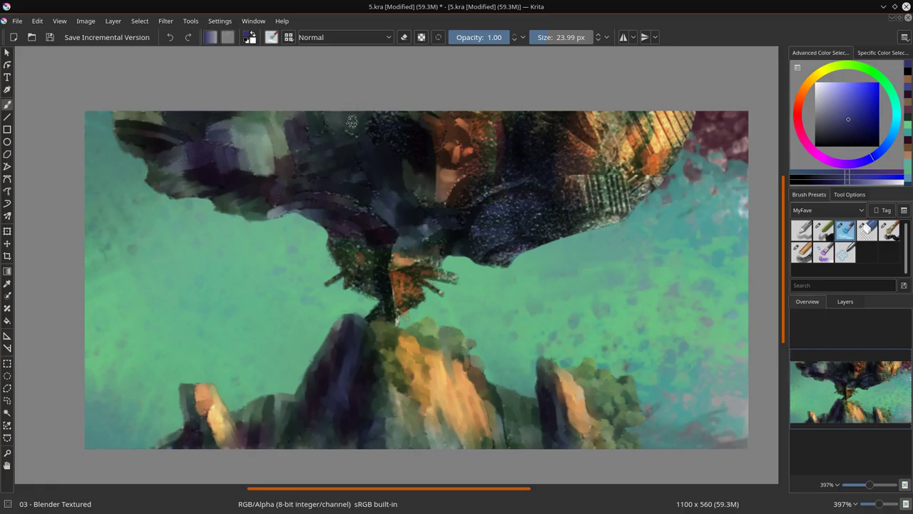
- Blend the dark areas around the hanging mass's central orange patch and the brown area to its right, reducing the brush to 16.37 px
{"action": "mouse_move", "coordinate": [370, 127]}
{"action": "left_mouse_down"}
{"action": "mouse_move", "coordinate": [384, 133]}
{"action": "mouse_move", "coordinate": [392, 116]}
{"action": "mouse_move", "coordinate": [399, 144]}
{"action": "mouse_move", "coordinate": [400, 132]}
{"action": "left_mouse_up"}
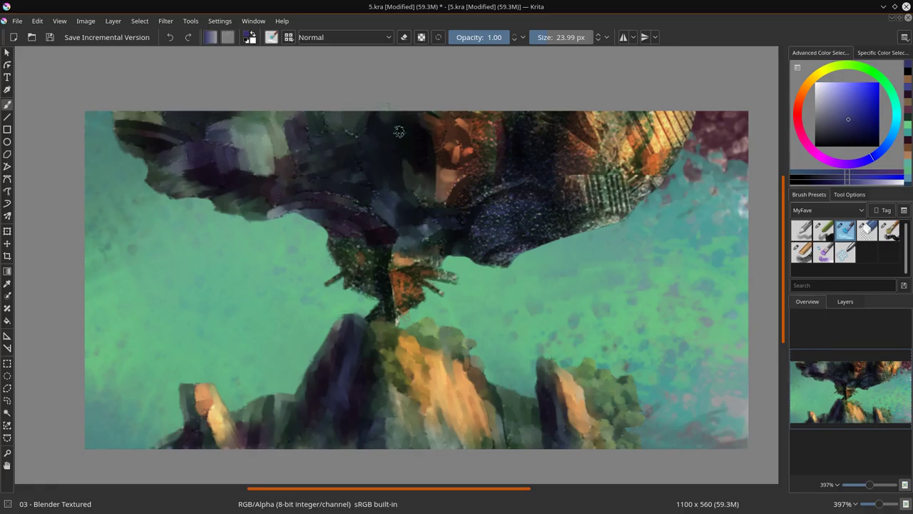
{"action": "key", "text": "bracketleft"}
{"action": "key", "text": "bracketleft"}
{"action": "key", "text": "bracketleft"}
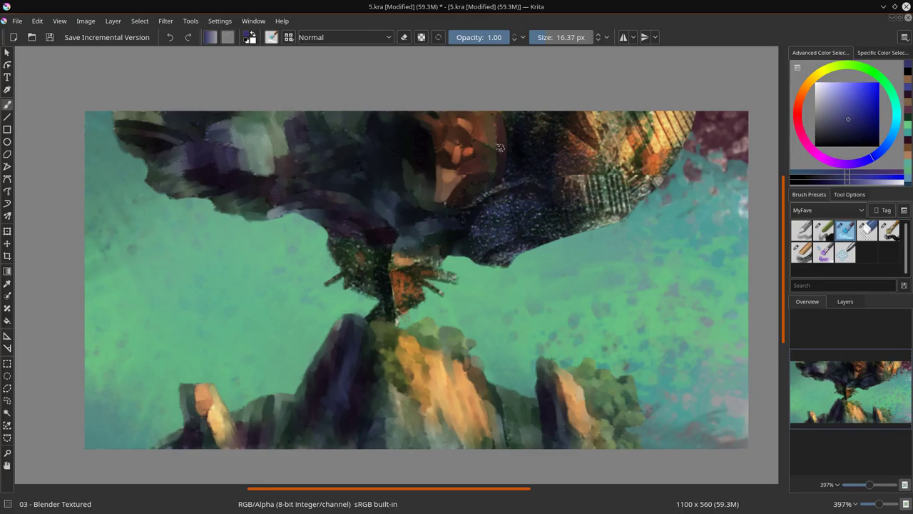
{"action": "left_click_drag", "start_coordinate": [490, 193], "coordinate": [487, 182]}
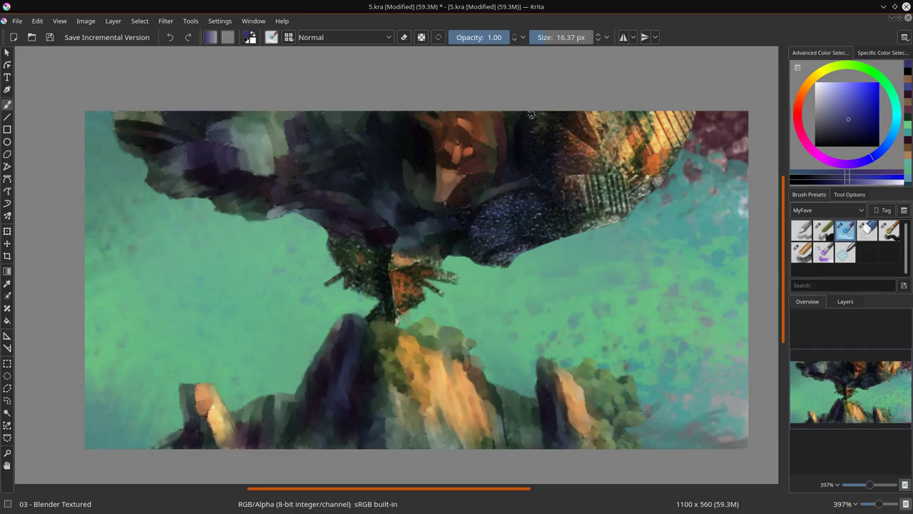
{"action": "mouse_move", "coordinate": [567, 143]}
{"action": "left_mouse_down"}
{"action": "mouse_move", "coordinate": [560, 171]}
{"action": "mouse_move", "coordinate": [600, 169]}
{"action": "mouse_move", "coordinate": [580, 143]}
{"action": "mouse_move", "coordinate": [596, 139]}
{"action": "left_mouse_up"}
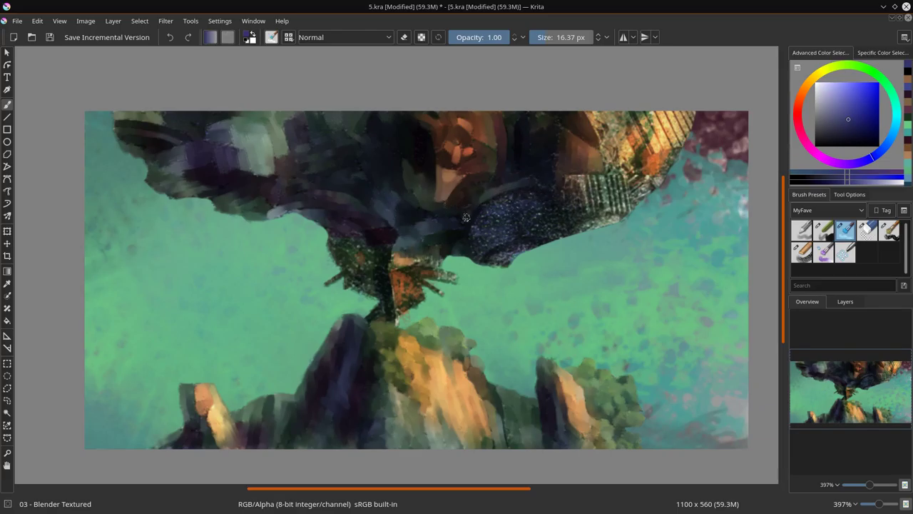
- Blend the speckled blue dome on the hanging mass's right underside, using brush sizes of 25.49 and 18.36 px
{"action": "left_click_drag", "start_coordinate": [447, 152], "coordinate": [442, 152], "text": "shift"}
{"action": "key", "text": "bracketright"}
{"action": "key", "text": "bracketright"}
{"action": "key", "text": "bracketright"}
{"action": "key", "text": "bracketright"}
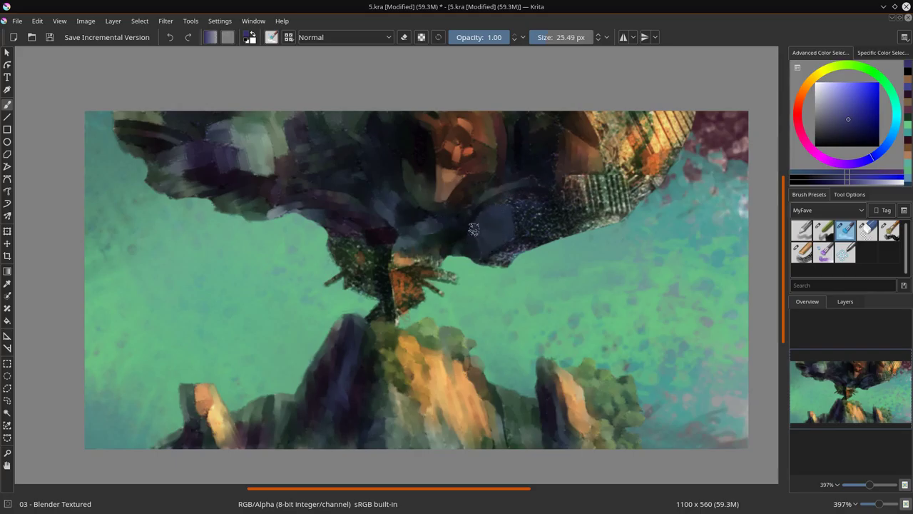
{"action": "key", "text": "bracketleft"}
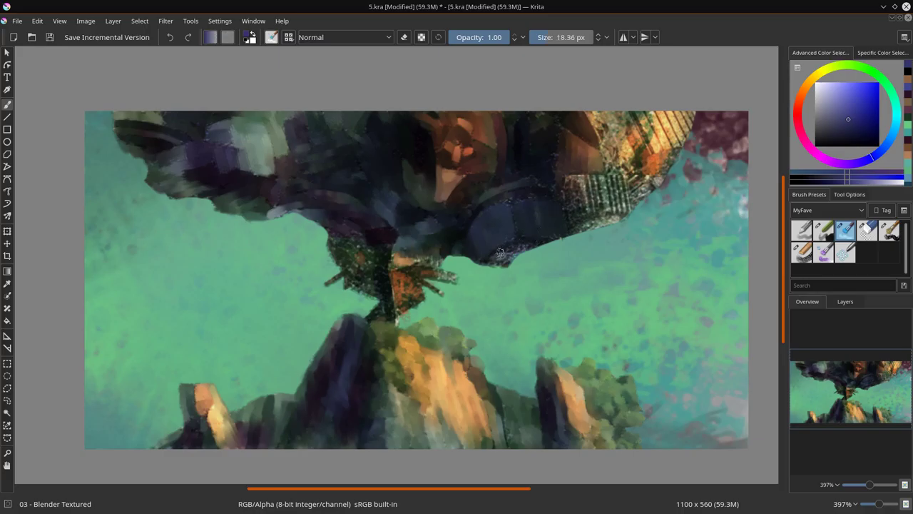
{"action": "mouse_move", "coordinate": [507, 256]}
{"action": "left_mouse_down"}
{"action": "mouse_move", "coordinate": [511, 263]}
{"action": "mouse_move", "coordinate": [548, 246]}
{"action": "left_mouse_up"}
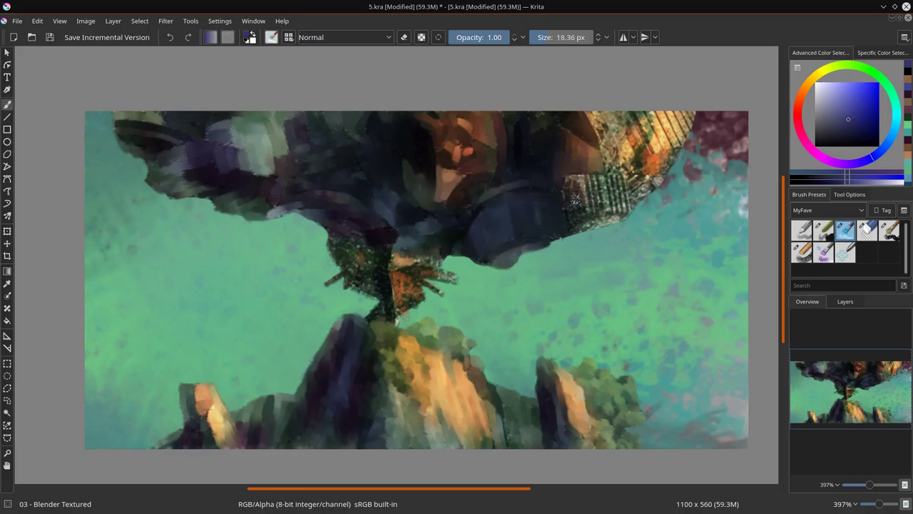
- Blend the striped block and the orange texture above it on the hanging mass's right side, reducing the brush to 11.04 px
{"action": "key", "text": "bracketleft"}
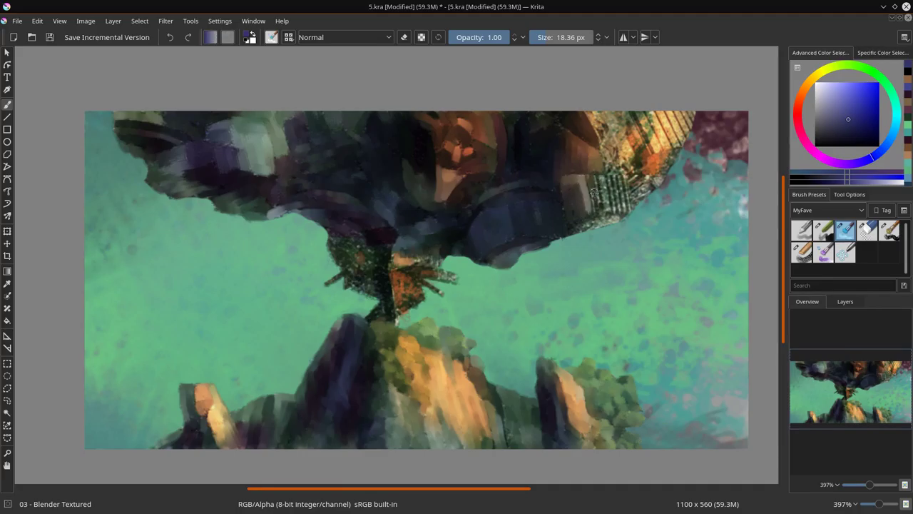
{"action": "mouse_move", "coordinate": [597, 212]}
{"action": "left_mouse_down"}
{"action": "mouse_move", "coordinate": [607, 179]}
{"action": "mouse_move", "coordinate": [615, 175]}
{"action": "mouse_move", "coordinate": [622, 213]}
{"action": "mouse_move", "coordinate": [626, 188]}
{"action": "left_mouse_up"}
{"action": "mouse_move", "coordinate": [586, 227]}
{"action": "left_mouse_down"}
{"action": "mouse_move", "coordinate": [616, 218]}
{"action": "mouse_move", "coordinate": [603, 207]}
{"action": "left_mouse_up"}
{"action": "left_click_drag", "start_coordinate": [596, 121], "coordinate": [608, 165]}
{"action": "left_click_drag", "start_coordinate": [614, 131], "coordinate": [628, 151]}
{"action": "mouse_move", "coordinate": [634, 127]}
{"action": "left_mouse_down"}
{"action": "mouse_move", "coordinate": [646, 164]}
{"action": "mouse_move", "coordinate": [633, 177]}
{"action": "mouse_move", "coordinate": [636, 201]}
{"action": "mouse_move", "coordinate": [668, 163]}
{"action": "left_mouse_up"}
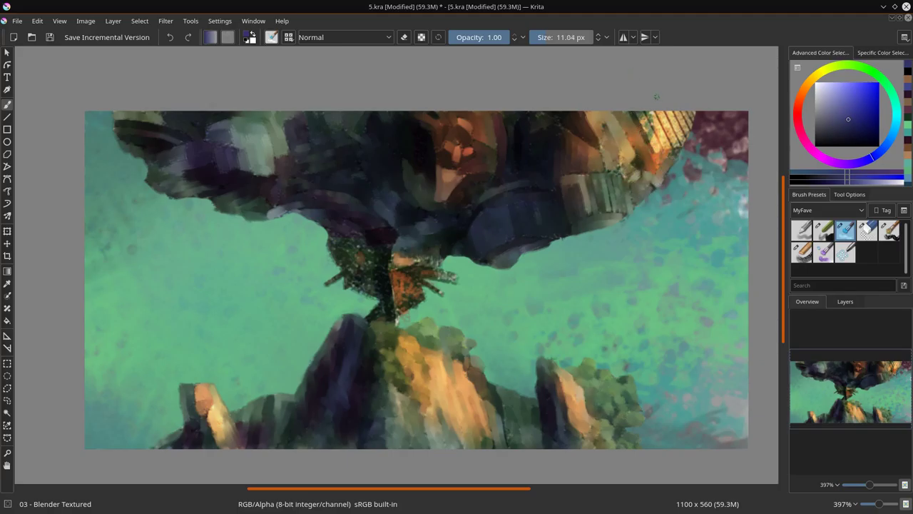
- Blend the striped orange-yellow texture at the hanging mass's upper right edge with Blender Textured at 13.88 and 15.69 px
{"action": "left_click_drag", "start_coordinate": [652, 223], "coordinate": [603, 241]}
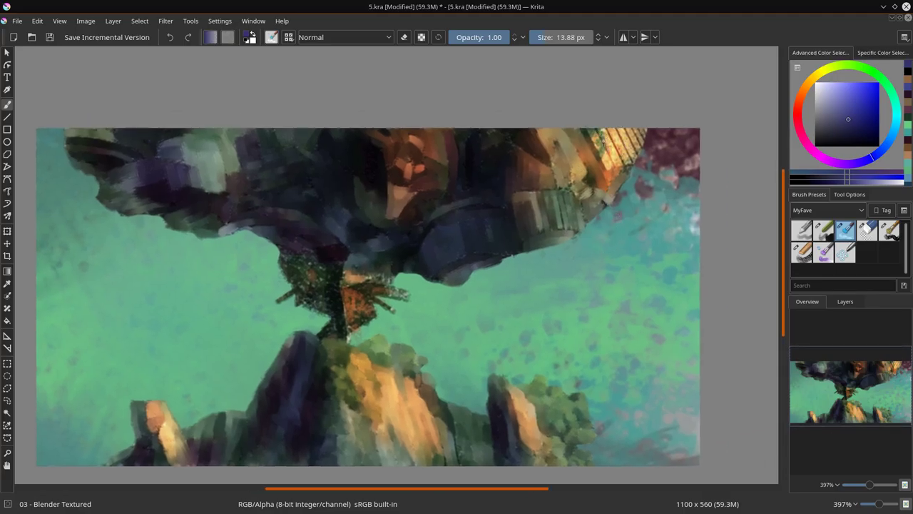
{"action": "mouse_move", "coordinate": [599, 138]}
{"action": "left_mouse_down"}
{"action": "mouse_move", "coordinate": [608, 169]}
{"action": "mouse_move", "coordinate": [597, 146]}
{"action": "mouse_move", "coordinate": [619, 145]}
{"action": "left_mouse_up"}
{"action": "mouse_move", "coordinate": [603, 132]}
{"action": "left_mouse_down"}
{"action": "mouse_move", "coordinate": [621, 161]}
{"action": "mouse_move", "coordinate": [632, 153]}
{"action": "left_mouse_up"}
{"action": "left_click_drag", "start_coordinate": [631, 131], "coordinate": [639, 146]}
{"action": "left_click_drag", "start_coordinate": [637, 140], "coordinate": [644, 129]}
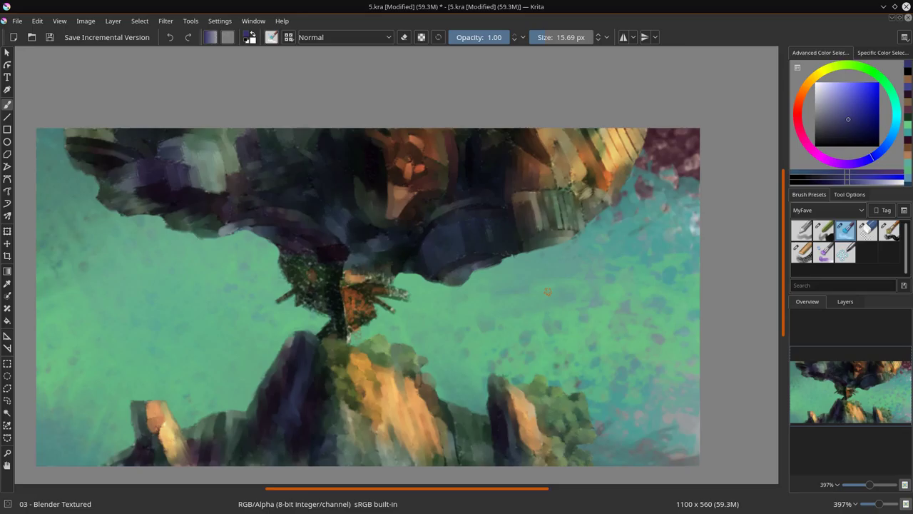
{"action": "left_click", "coordinate": [50, 37]}
- Switch to the Stamp Leaves preset from the Speed Paint tag and reduce its size to 58.87 px
{"action": "left_click", "coordinate": [828, 210]}
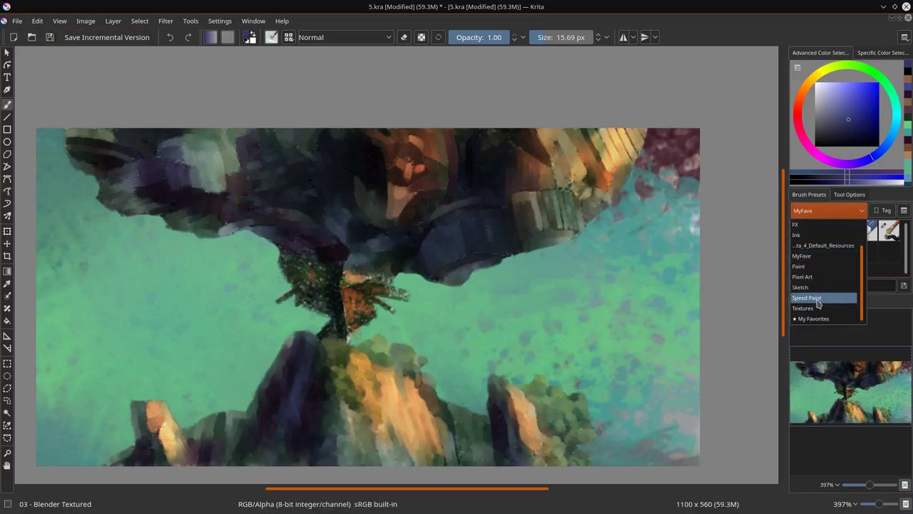
{"action": "left_click", "coordinate": [820, 296]}
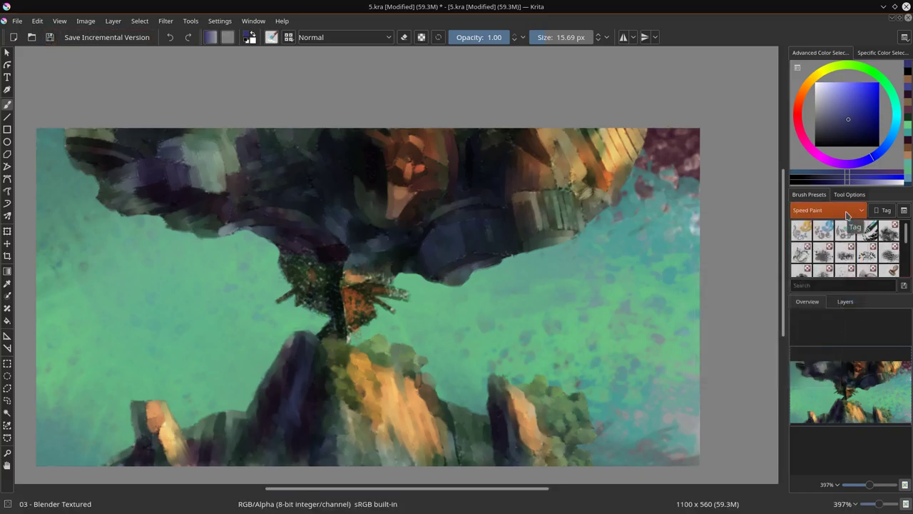
{"action": "left_click_drag", "start_coordinate": [906, 236], "coordinate": [906, 246]}
{"action": "scroll", "coordinate": [907, 254], "scroll_direction": "down", "scroll_amount": 1}
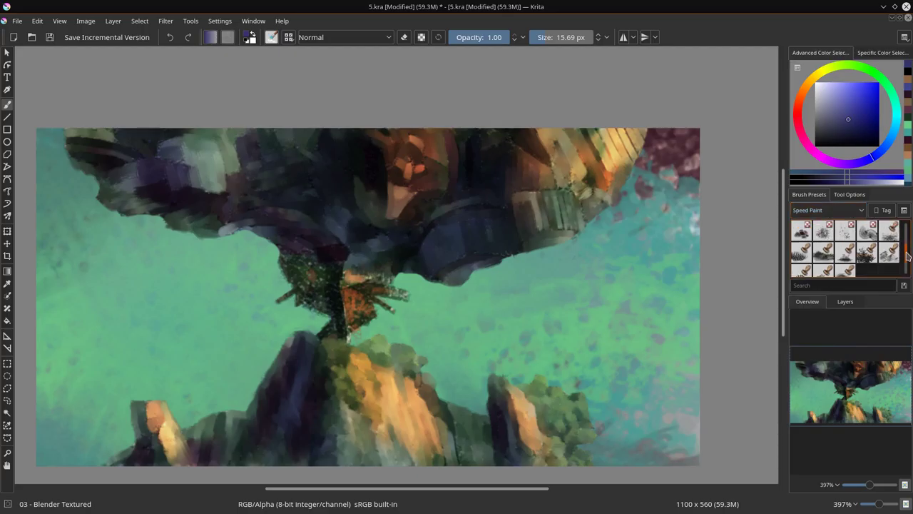
{"action": "left_click", "coordinate": [867, 251]}
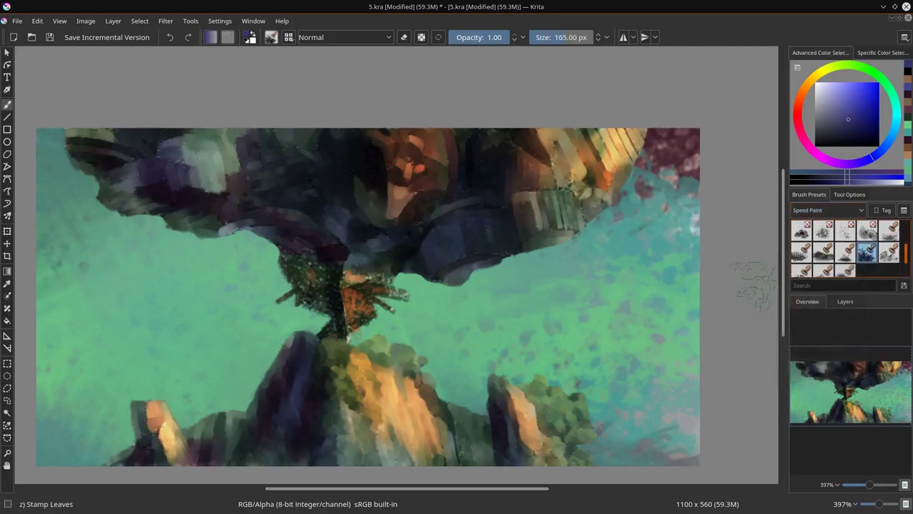
{"action": "left_click_drag", "start_coordinate": [460, 419], "coordinate": [397, 418]}
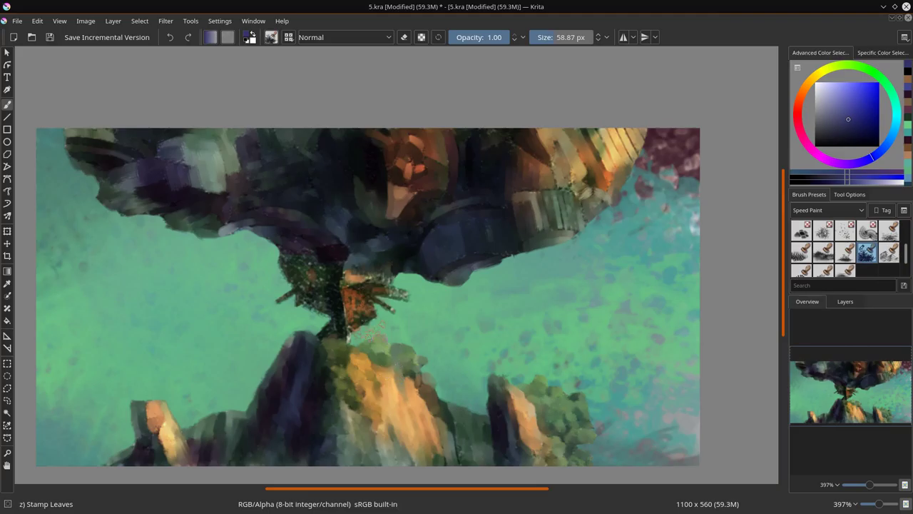
- Stamp leaves in a green sampled from the foliage over the bushes on the central peak and the right rock
{"action": "left_click", "coordinate": [402, 358], "text": "ctrl"}
{"action": "left_click", "coordinate": [391, 358], "text": "ctrl"}
{"action": "left_click_drag", "start_coordinate": [389, 359], "coordinate": [391, 360]}
{"action": "mouse_move", "coordinate": [392, 359]}
{"action": "left_mouse_down"}
{"action": "mouse_move", "coordinate": [409, 356]}
{"action": "mouse_move", "coordinate": [416, 373]}
{"action": "left_mouse_up"}
{"action": "left_click_drag", "start_coordinate": [346, 361], "coordinate": [361, 405]}
{"action": "mouse_move", "coordinate": [370, 351]}
{"action": "left_mouse_down"}
{"action": "mouse_move", "coordinate": [387, 343]}
{"action": "mouse_move", "coordinate": [404, 350]}
{"action": "left_mouse_up"}
{"action": "mouse_move", "coordinate": [526, 388]}
{"action": "left_mouse_down"}
{"action": "mouse_move", "coordinate": [558, 395]}
{"action": "mouse_move", "coordinate": [549, 410]}
{"action": "mouse_move", "coordinate": [557, 431]}
{"action": "mouse_move", "coordinate": [578, 417]}
{"action": "mouse_move", "coordinate": [576, 402]}
{"action": "mouse_move", "coordinate": [577, 413]}
{"action": "mouse_move", "coordinate": [572, 403]}
{"action": "mouse_move", "coordinate": [548, 423]}
{"action": "mouse_move", "coordinate": [580, 430]}
{"action": "left_mouse_up"}
- Stamp dark green leaves into the central peak's bushes, using brush sizes of 53.91 and 45.61 px
{"action": "left_click", "coordinate": [846, 135]}
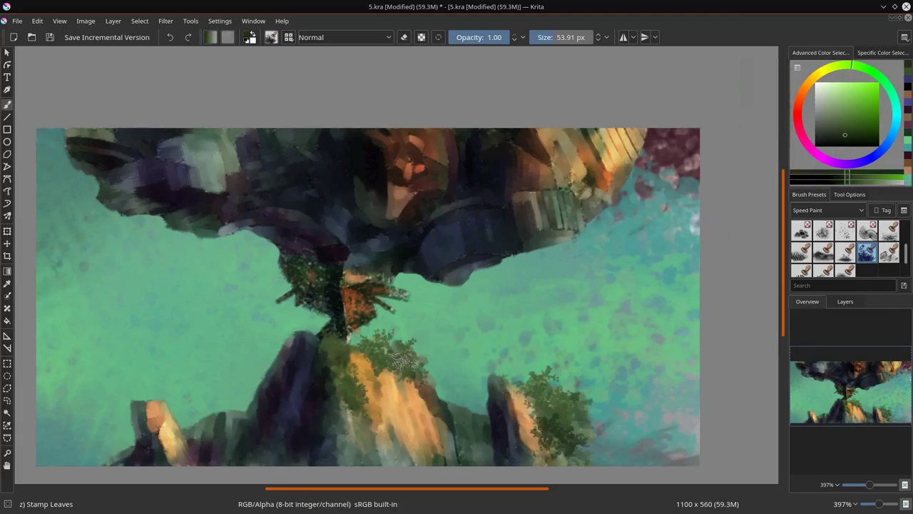
{"action": "left_click_drag", "start_coordinate": [404, 362], "coordinate": [399, 362]}
{"action": "left_click_drag", "start_coordinate": [385, 362], "coordinate": [418, 366]}
{"action": "left_click_drag", "start_coordinate": [353, 396], "coordinate": [352, 407]}
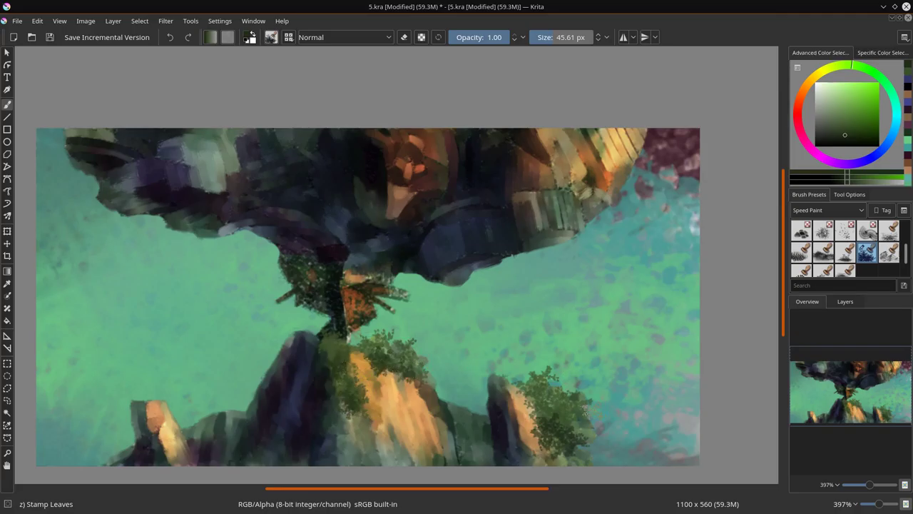
- Adjust the green's lightness and stamp more 45.61 px leaves to fill out the right rock's bush
{"action": "key", "text": "l"}
{"action": "left_click_drag", "start_coordinate": [542, 400], "coordinate": [534, 400]}
{"action": "key", "text": "k"}
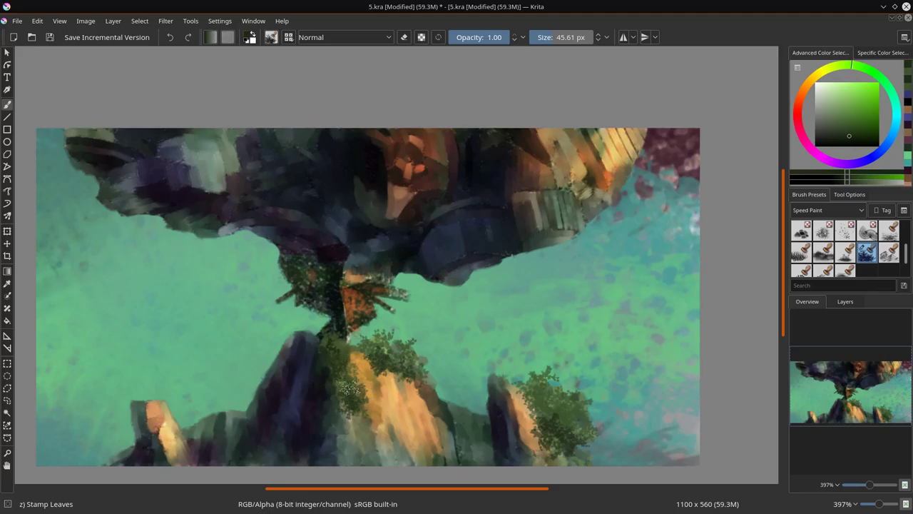
{"action": "left_click_drag", "start_coordinate": [543, 403], "coordinate": [535, 370]}
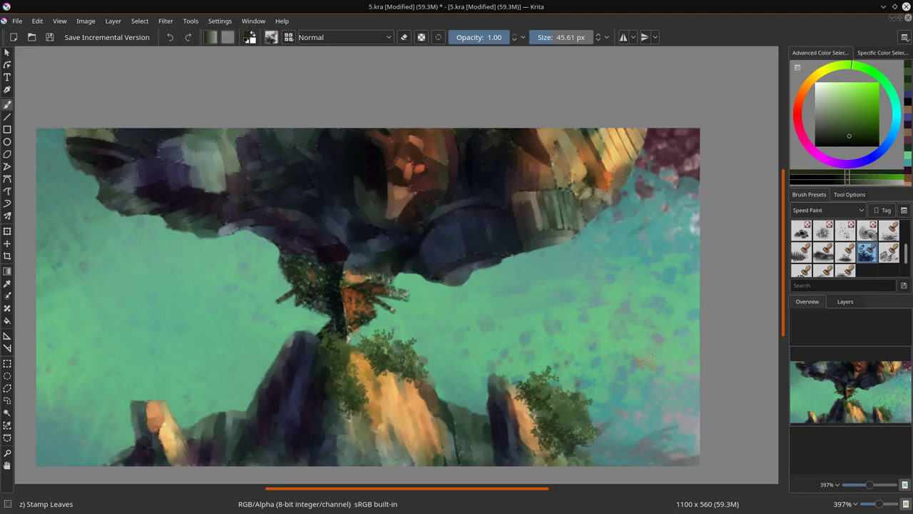
{"action": "mouse_move", "coordinate": [568, 414]}
{"action": "left_mouse_down"}
{"action": "mouse_move", "coordinate": [550, 388]}
{"action": "mouse_move", "coordinate": [566, 375]}
{"action": "mouse_move", "coordinate": [561, 392]}
{"action": "mouse_move", "coordinate": [576, 368]}
{"action": "mouse_move", "coordinate": [558, 370]}
{"action": "mouse_move", "coordinate": [562, 402]}
{"action": "mouse_move", "coordinate": [604, 384]}
{"action": "mouse_move", "coordinate": [590, 376]}
{"action": "mouse_move", "coordinate": [550, 389]}
{"action": "mouse_move", "coordinate": [590, 422]}
{"action": "mouse_move", "coordinate": [575, 427]}
{"action": "mouse_move", "coordinate": [580, 413]}
{"action": "left_mouse_up"}
- Stamp light green leaf highlights on the right bush and the central peak's bushes at 69.23 px
{"action": "left_click", "coordinate": [839, 95]}
{"action": "left_click", "coordinate": [551, 389]}
{"action": "key", "text": "ctrl+z"}
{"action": "mouse_move", "coordinate": [388, 351]}
{"action": "left_mouse_down"}
{"action": "mouse_move", "coordinate": [380, 342]}
{"action": "mouse_move", "coordinate": [412, 357]}
{"action": "left_mouse_up"}
{"action": "left_click_drag", "start_coordinate": [344, 357], "coordinate": [338, 348]}
{"action": "left_click_drag", "start_coordinate": [351, 393], "coordinate": [347, 377]}
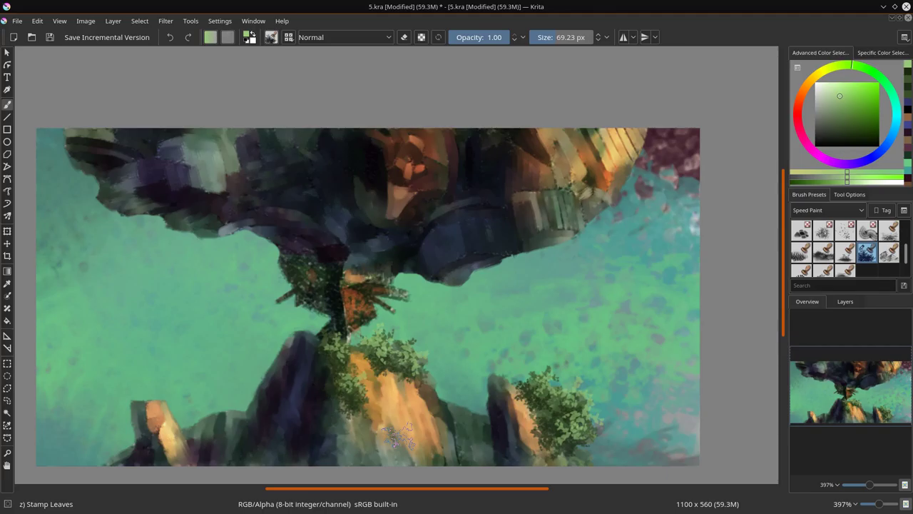
- Switch to the Basic Flow & Opacity preset from the MyFave tag and reduce its size to 5.78 px
{"action": "left_click", "coordinate": [859, 211]}
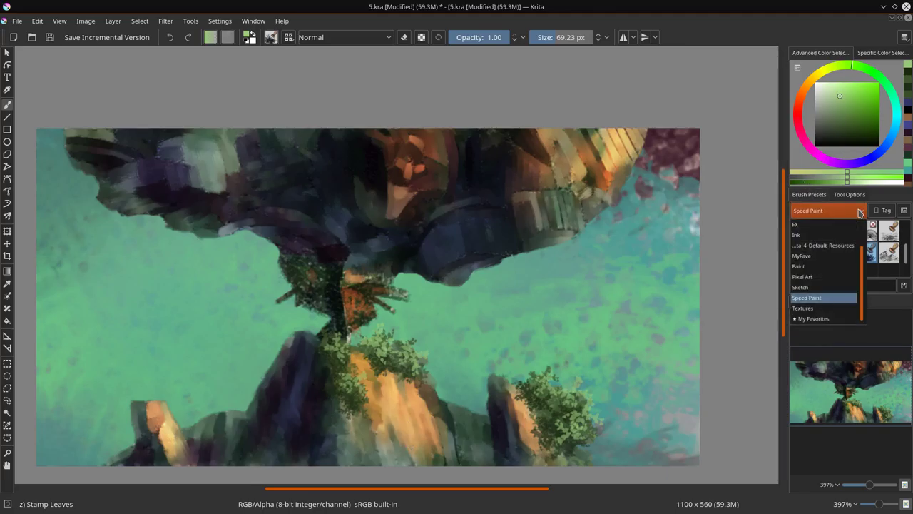
{"action": "left_click", "coordinate": [840, 266]}
{"action": "left_click", "coordinate": [860, 212]}
{"action": "left_click", "coordinate": [823, 256]}
{"action": "left_click", "coordinate": [802, 231]}
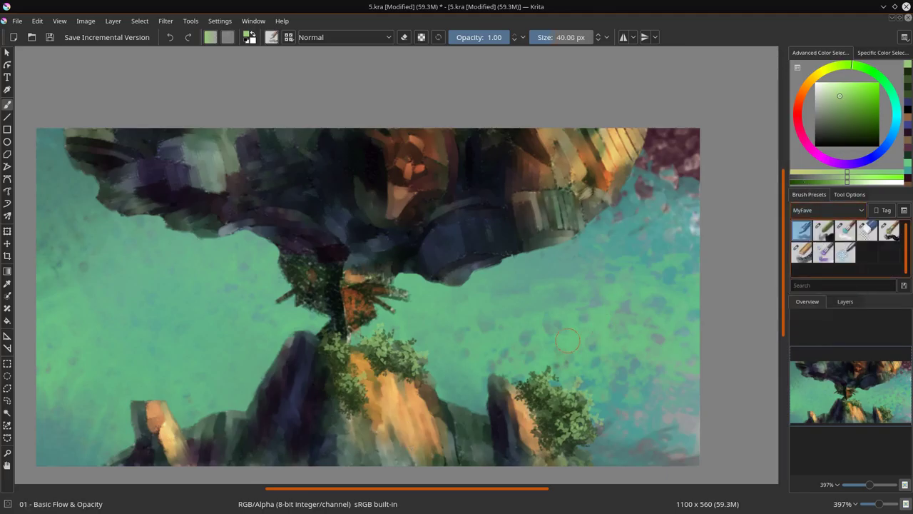
{"action": "left_click_drag", "start_coordinate": [298, 392], "coordinate": [275, 386]}
- Paint orange-brown light streaks down the dark left face of the central peak and its lower slope
{"action": "left_click", "coordinate": [274, 385], "text": "ctrl"}
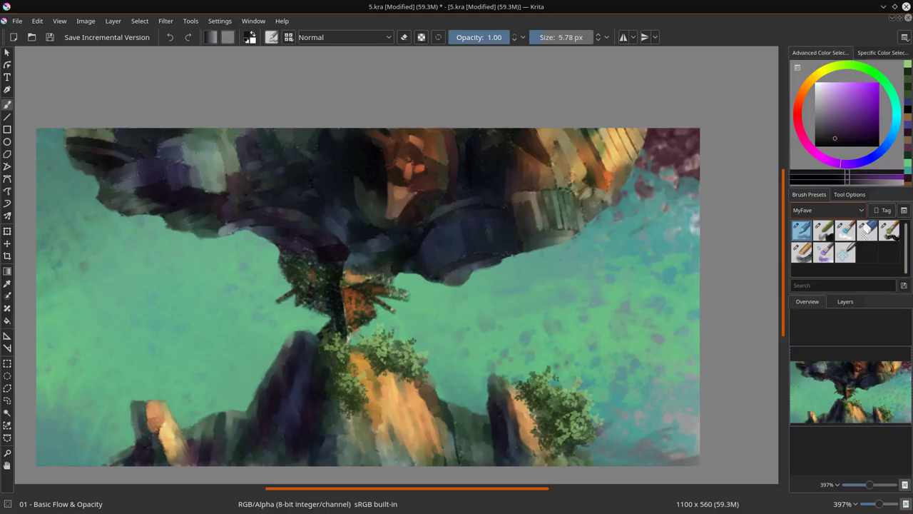
{"action": "left_click", "coordinate": [385, 381], "text": "ctrl"}
{"action": "left_click", "coordinate": [849, 105]}
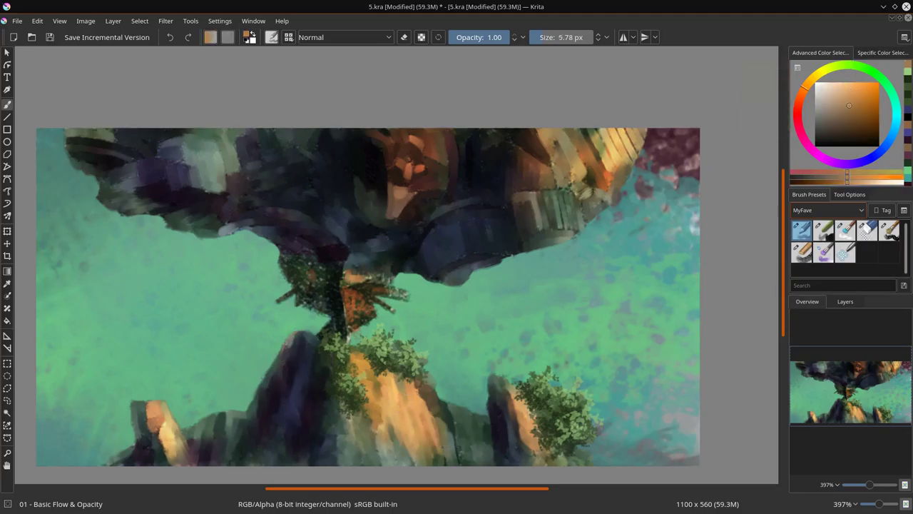
{"action": "left_click_drag", "start_coordinate": [283, 357], "coordinate": [287, 356]}
{"action": "left_click_drag", "start_coordinate": [289, 345], "coordinate": [275, 384]}
{"action": "mouse_move", "coordinate": [281, 359]}
{"action": "left_mouse_down"}
{"action": "mouse_move", "coordinate": [251, 407]}
{"action": "mouse_move", "coordinate": [228, 431]}
{"action": "left_mouse_up"}
- Paint a pale yellow highlight sampled from the left pillar onto the central peak's tip at 11.42 px
{"action": "left_click", "coordinate": [171, 433], "text": "ctrl"}
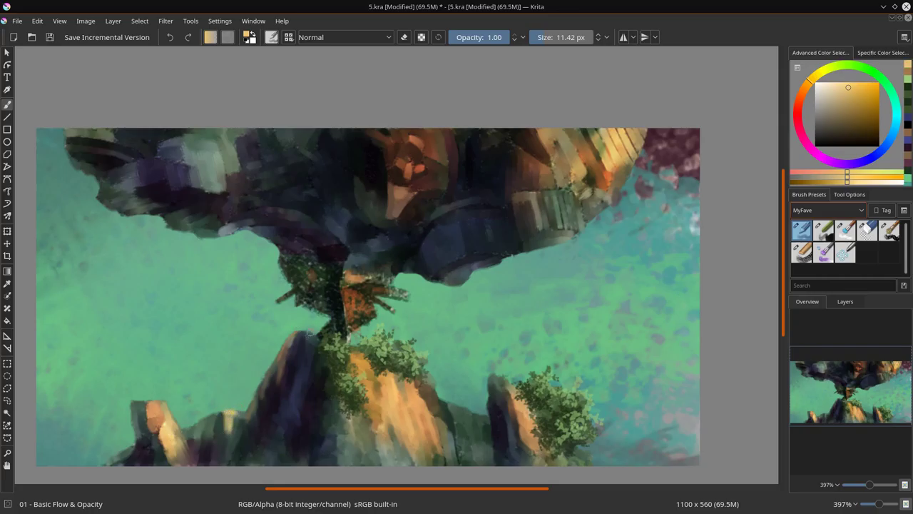
{"action": "mouse_move", "coordinate": [302, 333]}
{"action": "left_mouse_down"}
{"action": "mouse_move", "coordinate": [308, 344]}
{"action": "mouse_move", "coordinate": [288, 365]}
{"action": "left_mouse_up"}
{"action": "left_click", "coordinate": [285, 356], "text": "ctrl"}
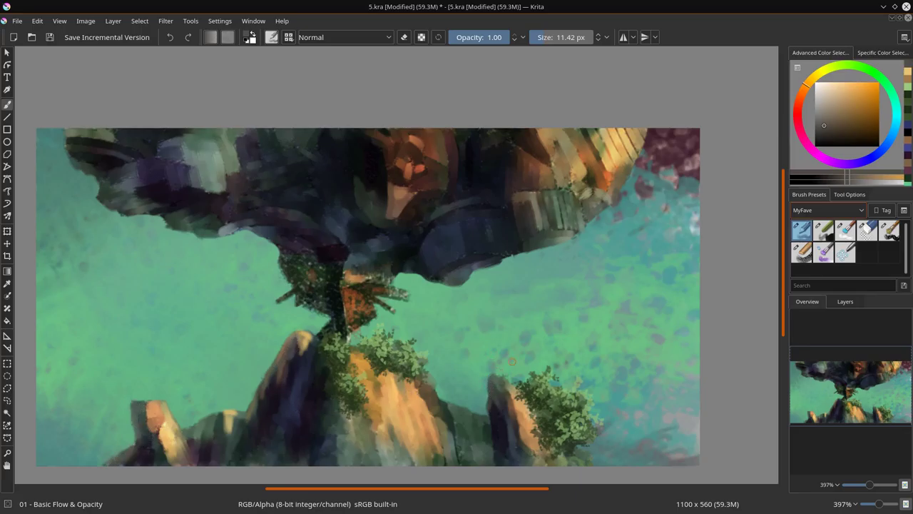
- Paint orange light on the right rock spire's dark side and along the rock below its bush at 8.64 px
{"action": "left_click", "coordinate": [490, 400], "text": "ctrl"}
{"action": "left_click", "coordinate": [495, 380]}
{"action": "key", "text": "bracketleft"}
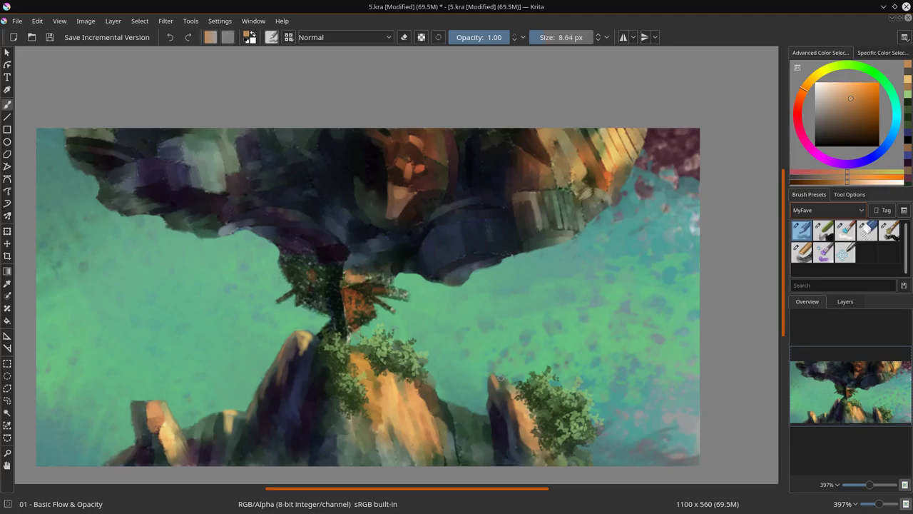
{"action": "left_click", "coordinate": [537, 409], "text": "ctrl"}
{"action": "left_click_drag", "start_coordinate": [523, 400], "coordinate": [542, 418]}
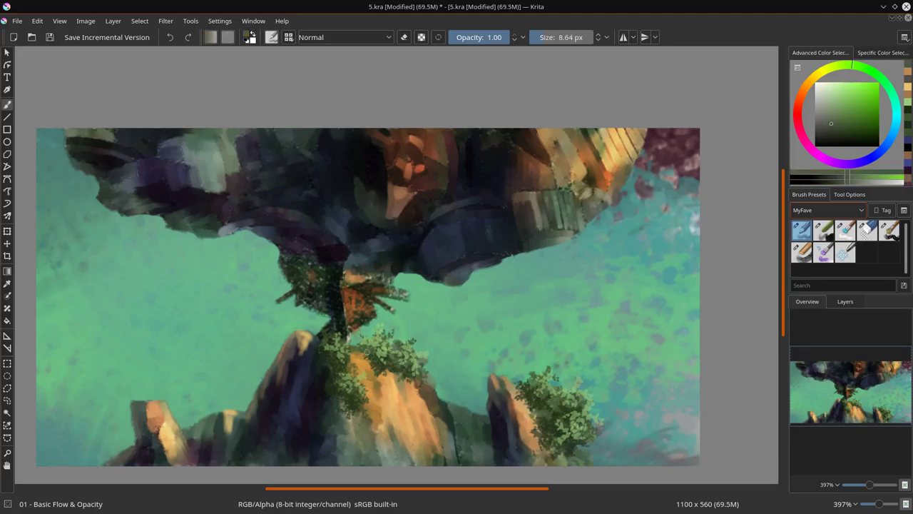
{"action": "left_click", "coordinate": [531, 425], "text": "ctrl"}
{"action": "left_click_drag", "start_coordinate": [578, 450], "coordinate": [582, 461]}
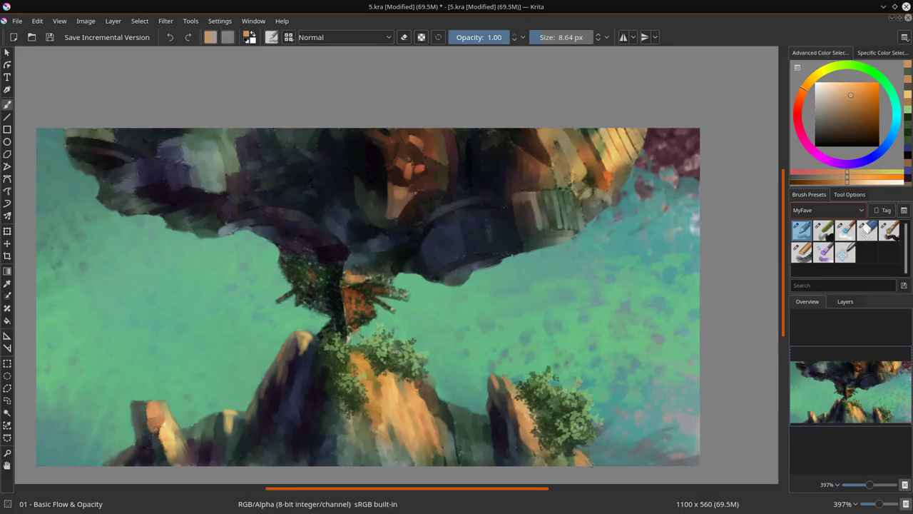
- Smooth the dark crevice and green slope right of the central peak's orange face with sampled dark greens
{"action": "left_click", "coordinate": [462, 460], "text": "ctrl"}
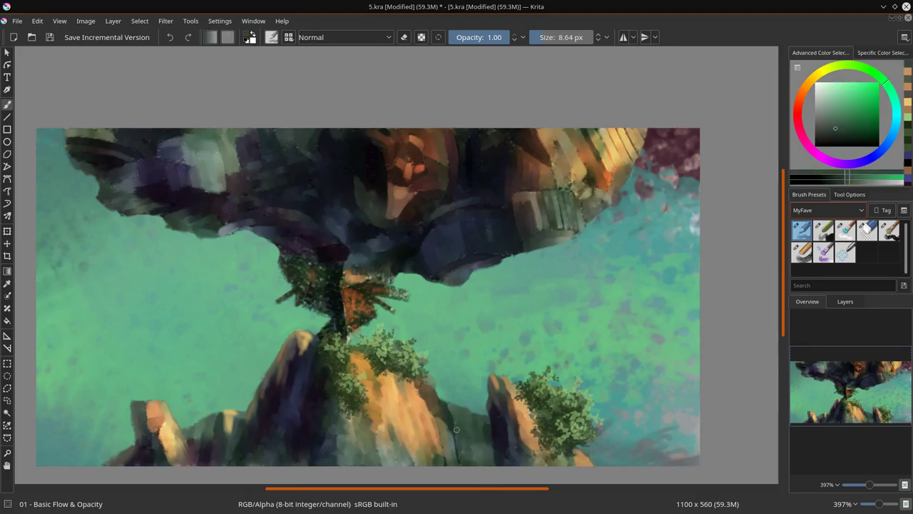
{"action": "left_click", "coordinate": [464, 435], "text": "ctrl"}
{"action": "left_click_drag", "start_coordinate": [457, 434], "coordinate": [458, 457]}
{"action": "left_click", "coordinate": [486, 430], "text": "ctrl"}
{"action": "mouse_move", "coordinate": [487, 431]}
{"action": "left_mouse_down"}
{"action": "mouse_move", "coordinate": [486, 416]}
{"action": "mouse_move", "coordinate": [491, 463]}
{"action": "mouse_move", "coordinate": [472, 457]}
{"action": "left_mouse_up"}
{"action": "left_click", "coordinate": [473, 444], "text": "ctrl"}
- Touch up the base of the central peak's orange face and the adjoining dark rock with sampled colors
{"action": "left_click", "coordinate": [373, 431], "text": "ctrl"}
{"action": "left_click", "coordinate": [380, 435], "text": "ctrl"}
{"action": "left_click_drag", "start_coordinate": [373, 432], "coordinate": [375, 460]}
{"action": "left_click", "coordinate": [355, 435], "text": "ctrl"}
{"action": "left_click_drag", "start_coordinate": [335, 431], "coordinate": [342, 422]}
{"action": "left_click", "coordinate": [328, 439], "text": "ctrl"}
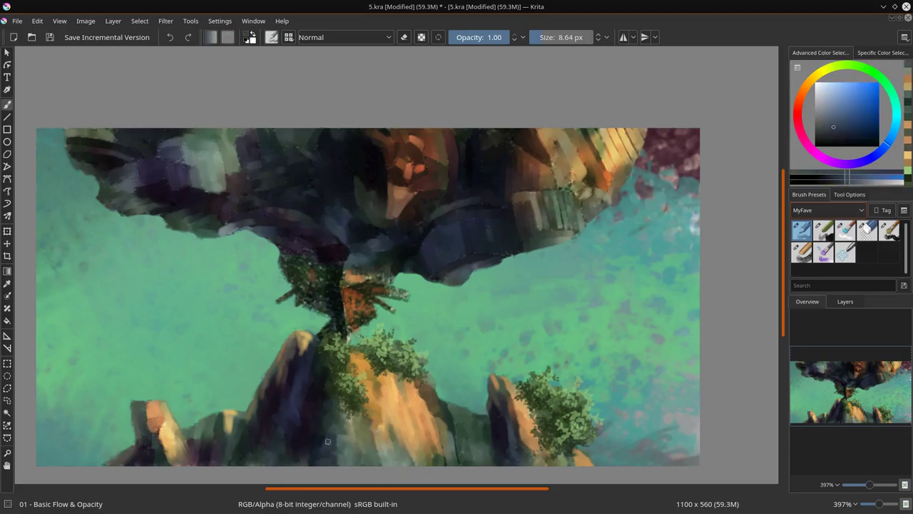
{"action": "left_click", "coordinate": [338, 458], "text": "ctrl"}
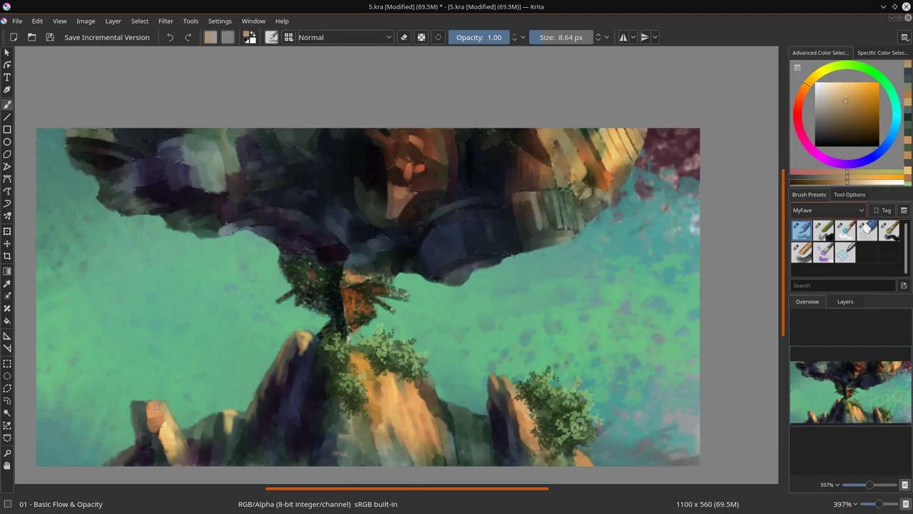
- Repaint the left rock pillar with sampled orange and yellow tones at 6.40 px, and clean its outline with Eraser Circle at 10.15 px
{"action": "left_click", "coordinate": [160, 431], "text": "ctrl"}
{"action": "left_click_drag", "start_coordinate": [163, 424], "coordinate": [156, 432]}
{"action": "left_click", "coordinate": [154, 422], "text": "ctrl"}
{"action": "left_click", "coordinate": [157, 432], "text": "ctrl"}
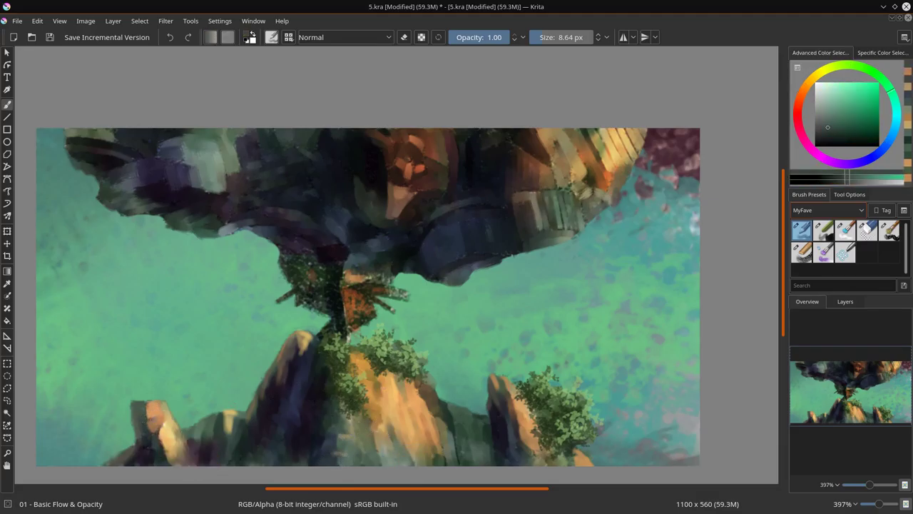
{"action": "left_click", "coordinate": [161, 412], "text": "ctrl"}
{"action": "left_click", "coordinate": [170, 429], "text": "ctrl"}
{"action": "left_click", "coordinate": [393, 402], "text": "ctrl"}
{"action": "left_click_drag", "start_coordinate": [132, 402], "coordinate": [150, 401]}
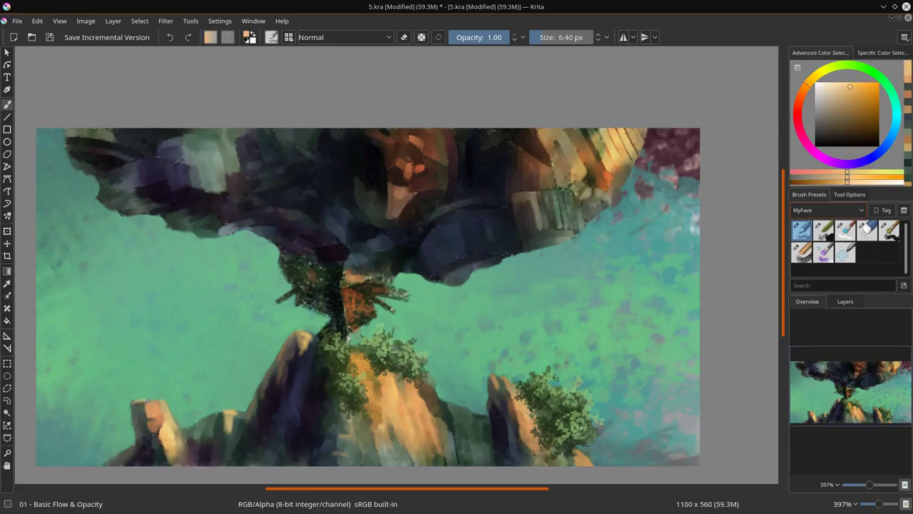
{"action": "left_click", "coordinate": [864, 232]}
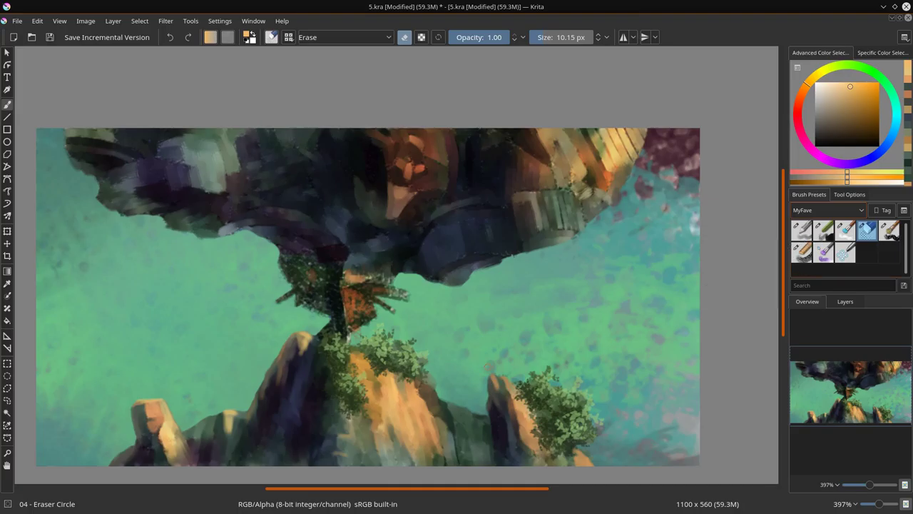
- Switch to the Stamp Leaves preset with a muted blue-violet color and the Multiply blending mode
{"action": "left_click", "coordinate": [827, 209]}
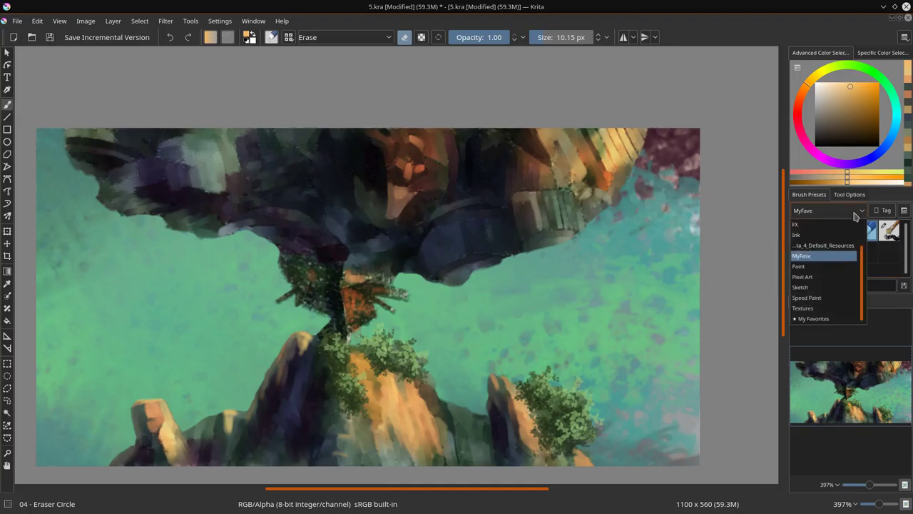
{"action": "left_click", "coordinate": [815, 297]}
{"action": "scroll", "coordinate": [908, 253], "scroll_direction": "down", "scroll_amount": 3}
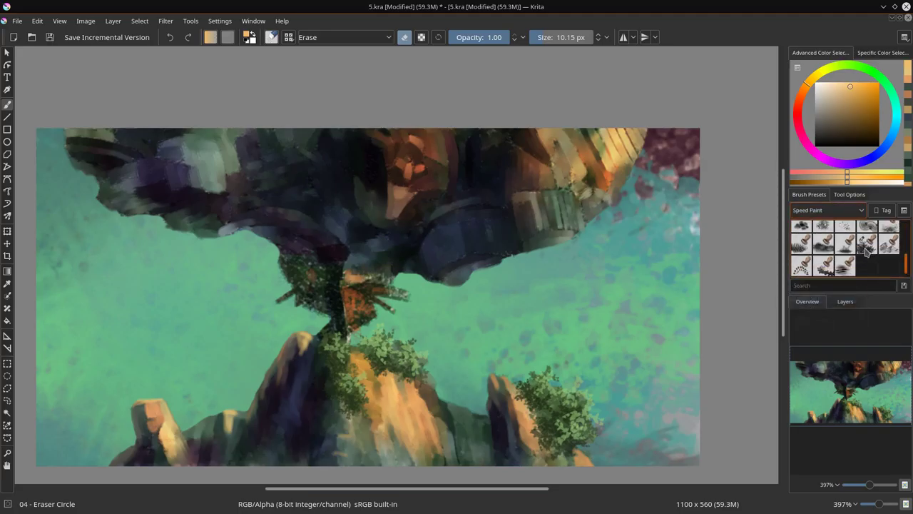
{"action": "left_click", "coordinate": [867, 244]}
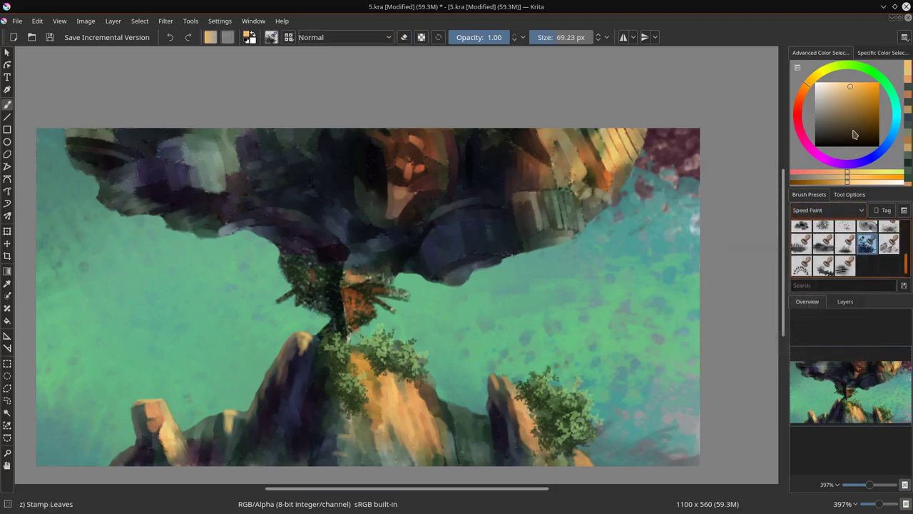
{"action": "left_click_drag", "start_coordinate": [410, 376], "coordinate": [406, 376], "text": "shift"}
{"action": "left_click", "coordinate": [846, 119]}
{"action": "left_click", "coordinate": [867, 161]}
{"action": "left_click", "coordinate": [347, 37]}
{"action": "left_click", "coordinate": [333, 133]}
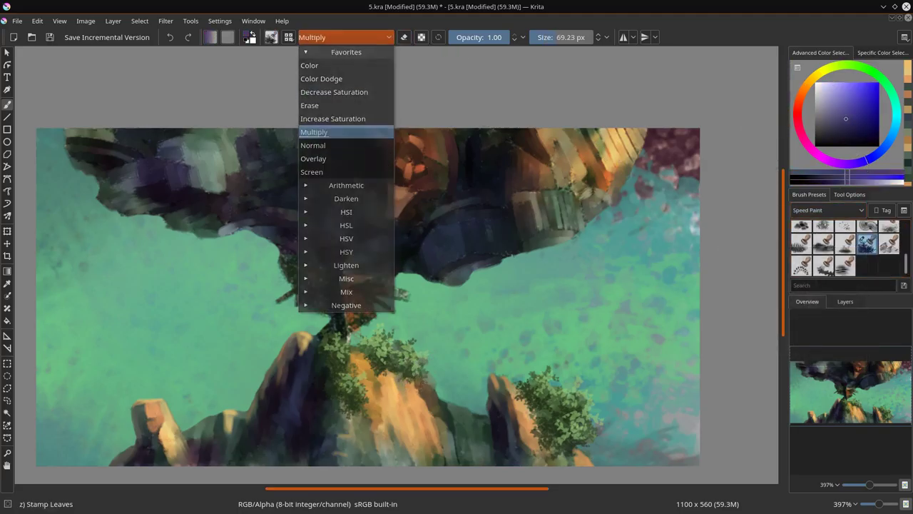
- Stamp leaf shadows into the central and right bushes, using brush sizes of 43.75 and 54.02 px
{"action": "key", "text": "bracketleft"}
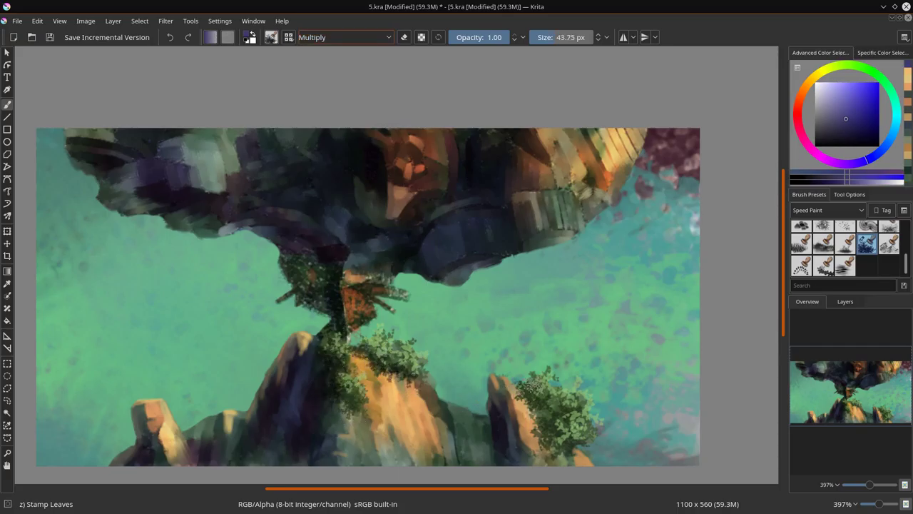
{"action": "mouse_move", "coordinate": [537, 412]}
{"action": "left_mouse_down", "text": "shift"}
{"action": "mouse_move", "coordinate": [556, 424]}
{"action": "mouse_move", "coordinate": [545, 440]}
{"action": "mouse_move", "coordinate": [567, 460]}
{"action": "left_mouse_up", "text": "shift"}
{"action": "left_click_drag", "start_coordinate": [546, 402], "coordinate": [556, 401], "text": "shift"}
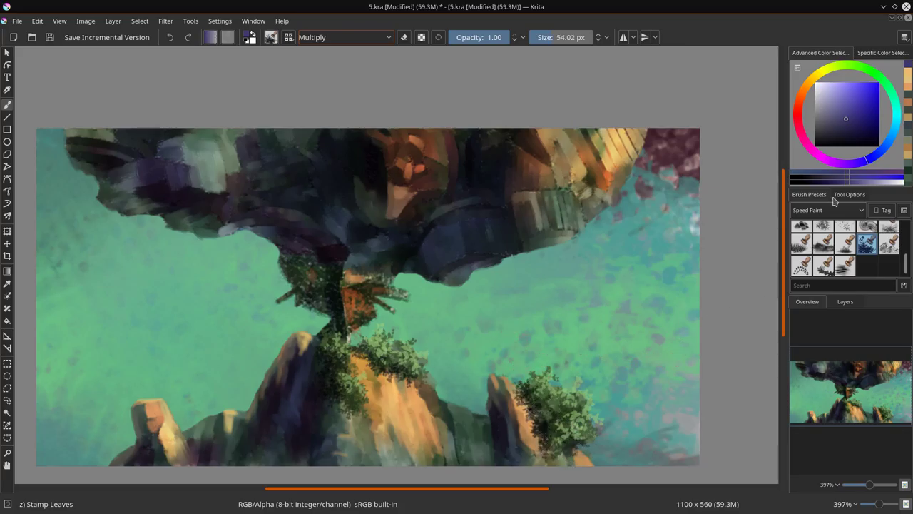
- Stamp glowing leaf highlights on the central peak's bushes with a muted orange-brown in Color Dodge mode at 33.98 px
{"action": "left_click", "coordinate": [806, 90]}
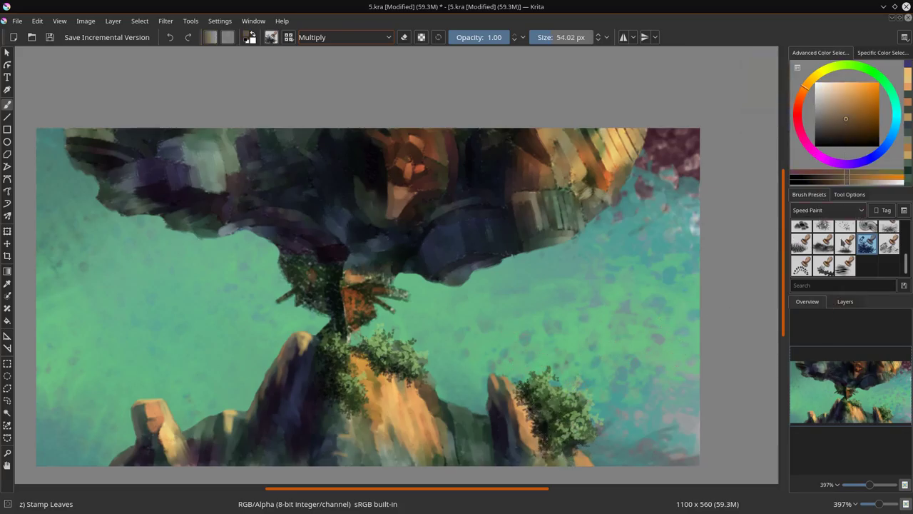
{"action": "left_click", "coordinate": [343, 37]}
{"action": "left_click", "coordinate": [356, 79]}
{"action": "key", "text": "bracketleft"}
{"action": "key", "text": "bracketleft"}
{"action": "key", "text": "bracketleft"}
{"action": "mouse_move", "coordinate": [406, 349]}
{"action": "left_mouse_down"}
{"action": "mouse_move", "coordinate": [417, 360]}
{"action": "mouse_move", "coordinate": [350, 385]}
{"action": "mouse_move", "coordinate": [337, 347]}
{"action": "mouse_move", "coordinate": [343, 340]}
{"action": "left_mouse_up"}
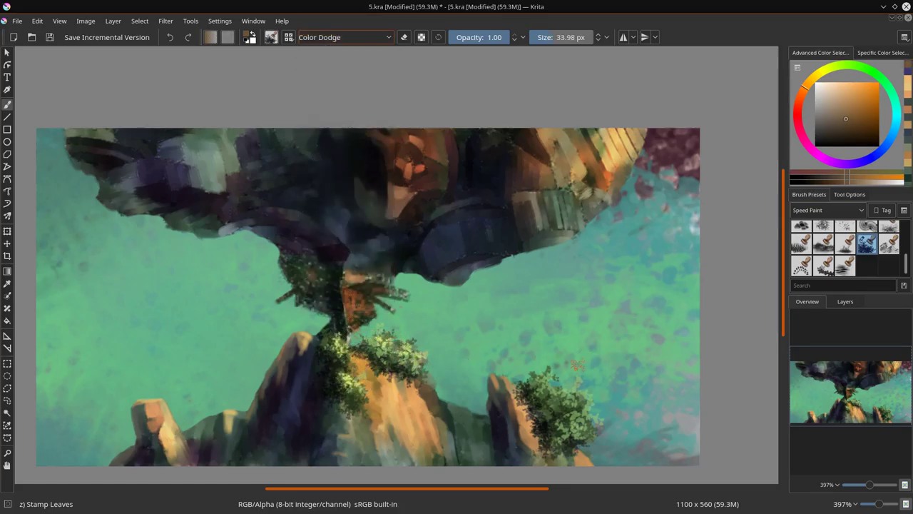
- Stamp glowing leaf highlights on the right bush, and check the painting's values in grayscale using Layer 9
{"action": "mouse_move", "coordinate": [546, 386]}
{"action": "left_mouse_down"}
{"action": "mouse_move", "coordinate": [538, 391]}
{"action": "mouse_move", "coordinate": [561, 411]}
{"action": "mouse_move", "coordinate": [578, 404]}
{"action": "mouse_move", "coordinate": [592, 431]}
{"action": "mouse_move", "coordinate": [579, 427]}
{"action": "mouse_move", "coordinate": [598, 419]}
{"action": "left_mouse_up"}
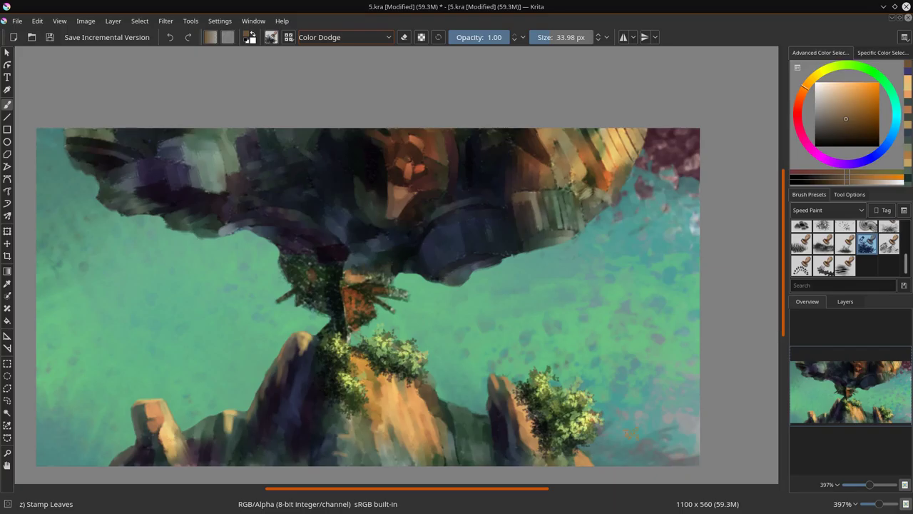
{"action": "left_click", "coordinate": [845, 301]}
{"action": "left_click", "coordinate": [803, 341]}
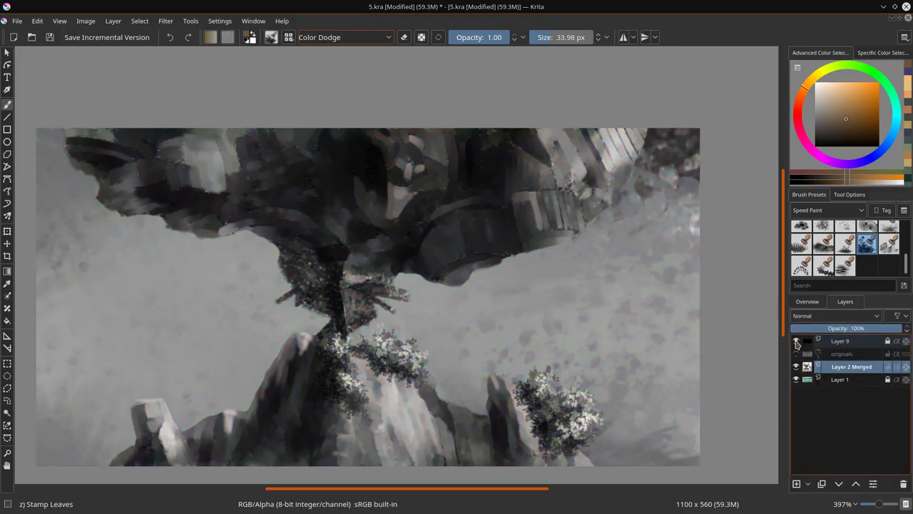
{"action": "left_click", "coordinate": [813, 302]}
{"action": "left_click", "coordinate": [846, 301]}
{"action": "left_click", "coordinate": [796, 340]}
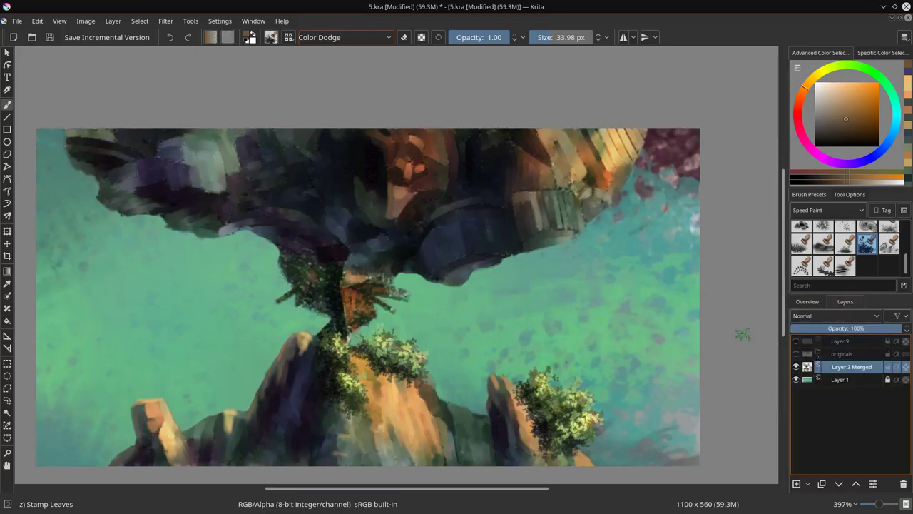
- Switch to the 01 - Basic Flow & Opacity preset from the MyFave tag and save the painting
{"action": "left_click", "coordinate": [827, 210]}
{"action": "left_click", "coordinate": [816, 264]}
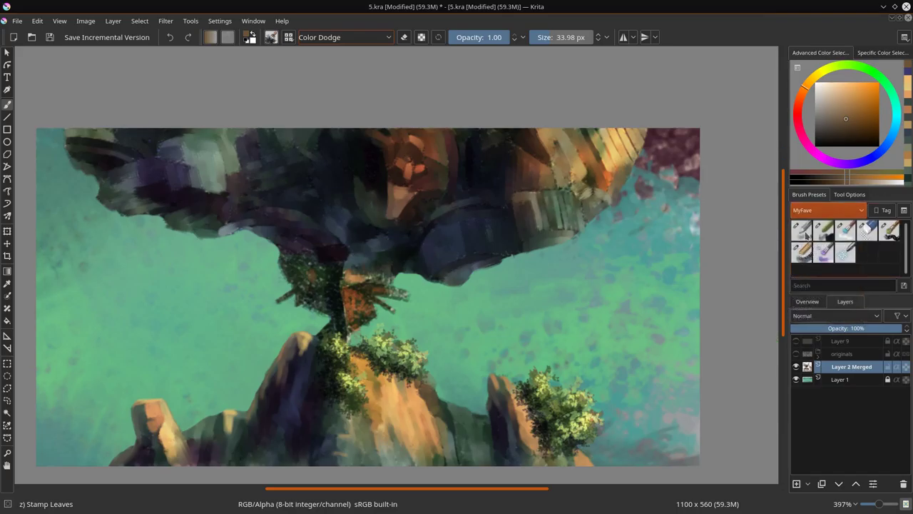
{"action": "left_click", "coordinate": [801, 230]}
{"action": "left_click", "coordinate": [49, 37]}
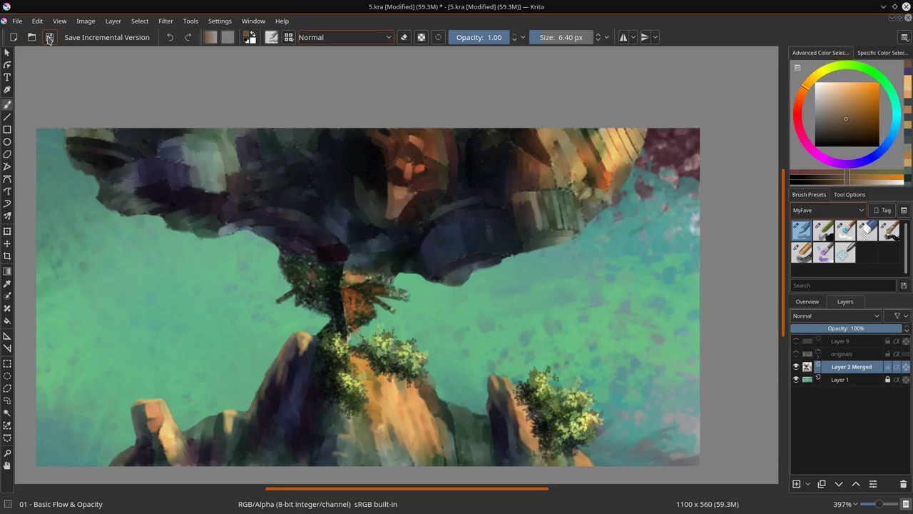
- Choose a near-black brown and draw thin dark edges in the orange section above the striped cylinder, starting at 5.14 px
{"action": "left_click_drag", "start_coordinate": [825, 133], "coordinate": [821, 137]}
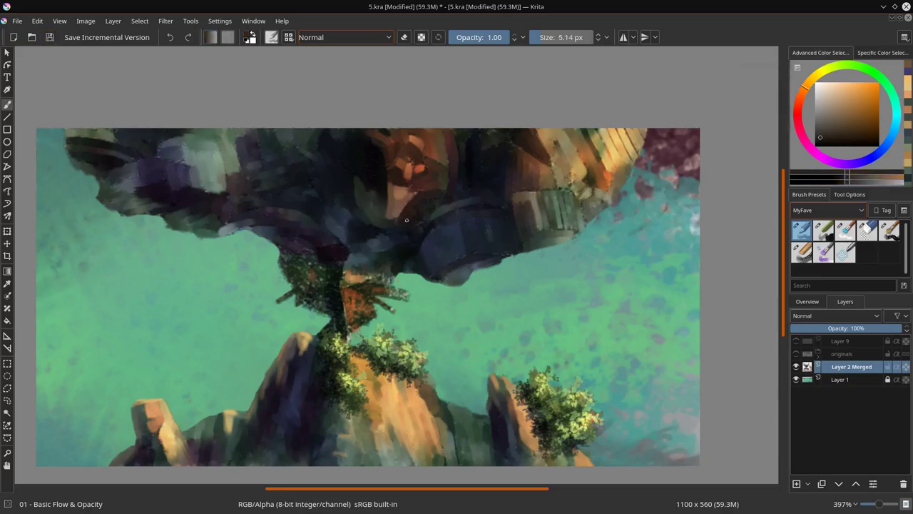
{"action": "left_click", "coordinate": [806, 302]}
{"action": "mouse_move", "coordinate": [513, 143]}
{"action": "left_mouse_down"}
{"action": "mouse_move", "coordinate": [551, 167]}
{"action": "mouse_move", "coordinate": [552, 180]}
{"action": "left_mouse_up"}
{"action": "key", "text": "bracketright"}
{"action": "key", "text": "bracketright"}
{"action": "left_click", "coordinate": [819, 141]}
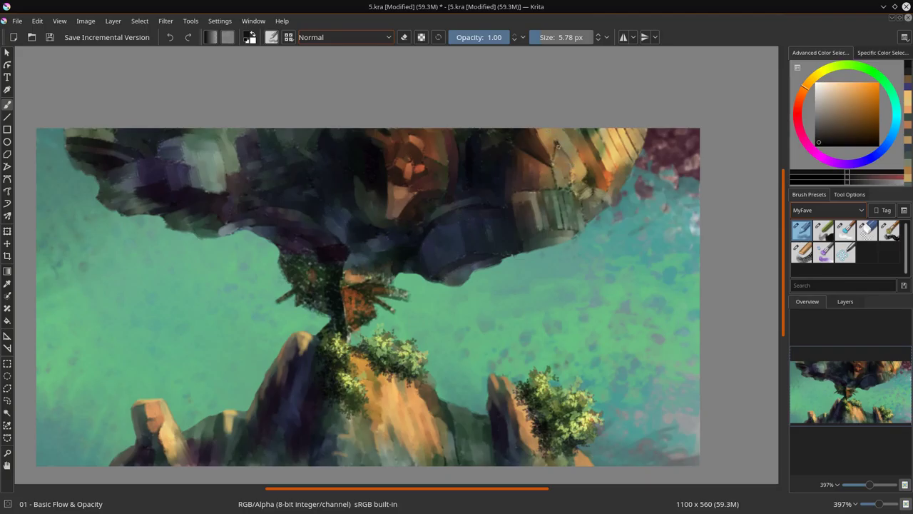
- Outline the striped cylinder and the plank edges above it in near-black at 5.78 px
{"action": "left_click_drag", "start_coordinate": [523, 192], "coordinate": [564, 192]}
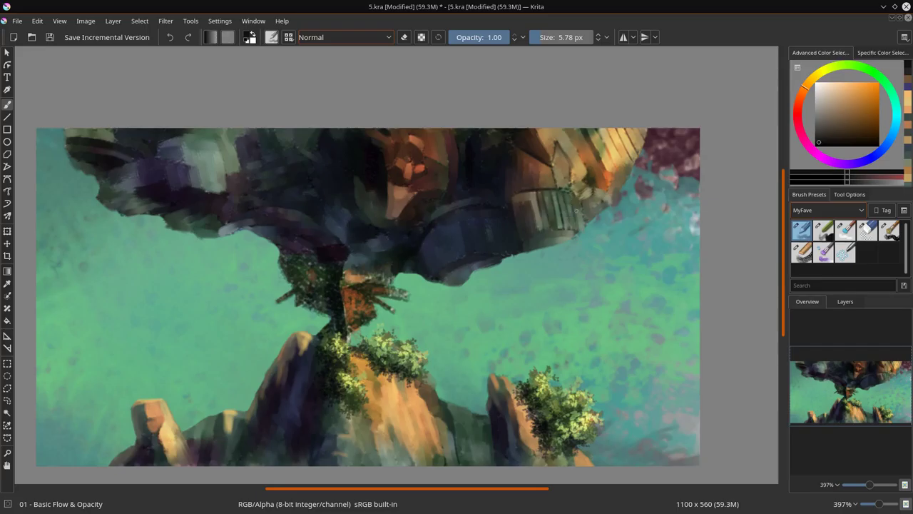
{"action": "left_click_drag", "start_coordinate": [533, 236], "coordinate": [575, 231]}
{"action": "left_click_drag", "start_coordinate": [578, 212], "coordinate": [579, 223]}
{"action": "mouse_move", "coordinate": [581, 204]}
{"action": "left_mouse_down"}
{"action": "mouse_move", "coordinate": [584, 227]}
{"action": "mouse_move", "coordinate": [585, 177]}
{"action": "left_mouse_up"}
{"action": "left_click_drag", "start_coordinate": [568, 133], "coordinate": [585, 167]}
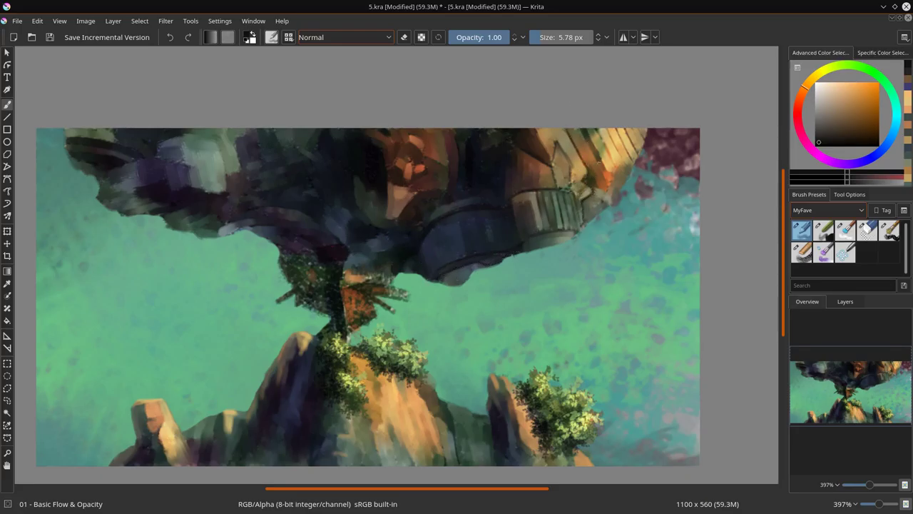
- Draw the small block beside the striped cylinder and dark separation lines between the yellow planks at the right rim, undoing stray strokes
{"action": "left_click_drag", "start_coordinate": [585, 203], "coordinate": [614, 193]}
{"action": "left_click_drag", "start_coordinate": [613, 193], "coordinate": [584, 222]}
{"action": "mouse_move", "coordinate": [609, 190]}
{"action": "left_mouse_down"}
{"action": "mouse_move", "coordinate": [625, 176]}
{"action": "mouse_move", "coordinate": [618, 184]}
{"action": "left_mouse_up"}
{"action": "left_click_drag", "start_coordinate": [589, 136], "coordinate": [612, 185]}
{"action": "mouse_move", "coordinate": [599, 129]}
{"action": "left_mouse_down"}
{"action": "mouse_move", "coordinate": [616, 170]}
{"action": "mouse_move", "coordinate": [633, 159]}
{"action": "left_mouse_up"}
{"action": "key", "text": "ctrl+z"}
{"action": "key", "text": "ctrl+z"}
{"action": "left_click_drag", "start_coordinate": [625, 129], "coordinate": [643, 147]}
{"action": "left_click_drag", "start_coordinate": [639, 129], "coordinate": [645, 142]}
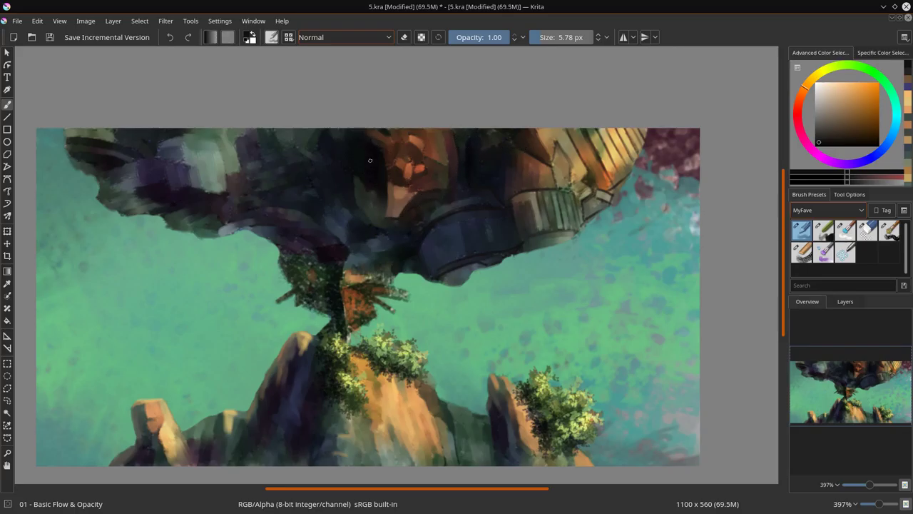
- Outline the central orange recess in near-black and sketch small dark rods beneath the blue dome
{"action": "left_click_drag", "start_coordinate": [378, 197], "coordinate": [385, 215]}
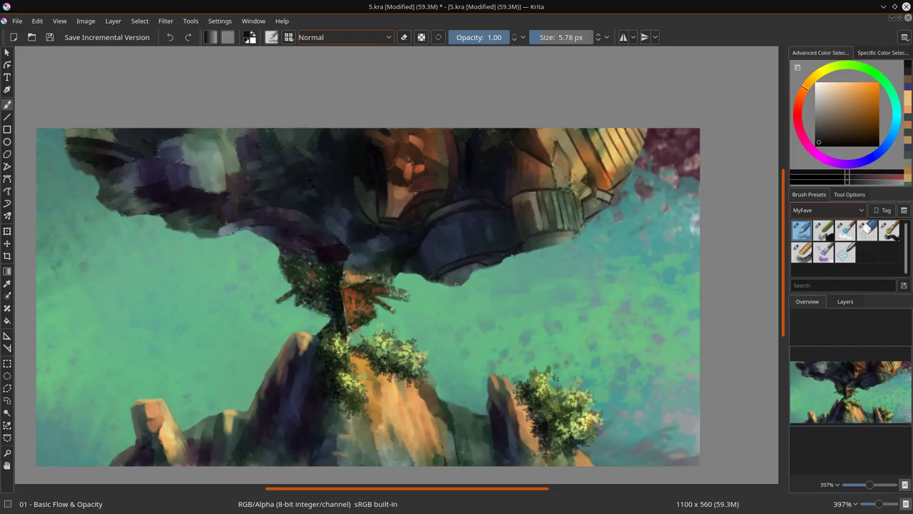
{"action": "mouse_move", "coordinate": [456, 284]}
{"action": "left_mouse_down"}
{"action": "mouse_move", "coordinate": [468, 274]}
{"action": "mouse_move", "coordinate": [448, 285]}
{"action": "left_mouse_up"}
{"action": "mouse_move", "coordinate": [445, 286]}
{"action": "left_mouse_down"}
{"action": "mouse_move", "coordinate": [435, 300]}
{"action": "mouse_move", "coordinate": [469, 282]}
{"action": "left_mouse_up"}
{"action": "mouse_move", "coordinate": [468, 283]}
{"action": "left_mouse_down"}
{"action": "mouse_move", "coordinate": [485, 294]}
{"action": "mouse_move", "coordinate": [465, 296]}
{"action": "left_mouse_up"}
{"action": "mouse_move", "coordinate": [472, 282]}
{"action": "left_mouse_down", "text": "shift"}
{"action": "mouse_move", "coordinate": [465, 296]}
{"action": "mouse_move", "coordinate": [482, 293]}
{"action": "mouse_move", "coordinate": [460, 275]}
{"action": "left_mouse_up", "text": "shift"}
- Draw a dark hanging mast with short crossbars below the striped cylinder, finishing its details at 7.41 px
{"action": "mouse_move", "coordinate": [543, 245]}
{"action": "left_mouse_down"}
{"action": "mouse_move", "coordinate": [541, 257]}
{"action": "mouse_move", "coordinate": [543, 248]}
{"action": "left_mouse_up"}
{"action": "mouse_move", "coordinate": [538, 247]}
{"action": "left_mouse_down"}
{"action": "mouse_move", "coordinate": [535, 268]}
{"action": "mouse_move", "coordinate": [544, 264]}
{"action": "left_mouse_up"}
{"action": "mouse_move", "coordinate": [534, 265]}
{"action": "left_mouse_down"}
{"action": "mouse_move", "coordinate": [528, 307]}
{"action": "mouse_move", "coordinate": [537, 293]}
{"action": "left_mouse_up"}
{"action": "key", "text": "bracketleft"}
{"action": "key", "text": "bracketleft"}
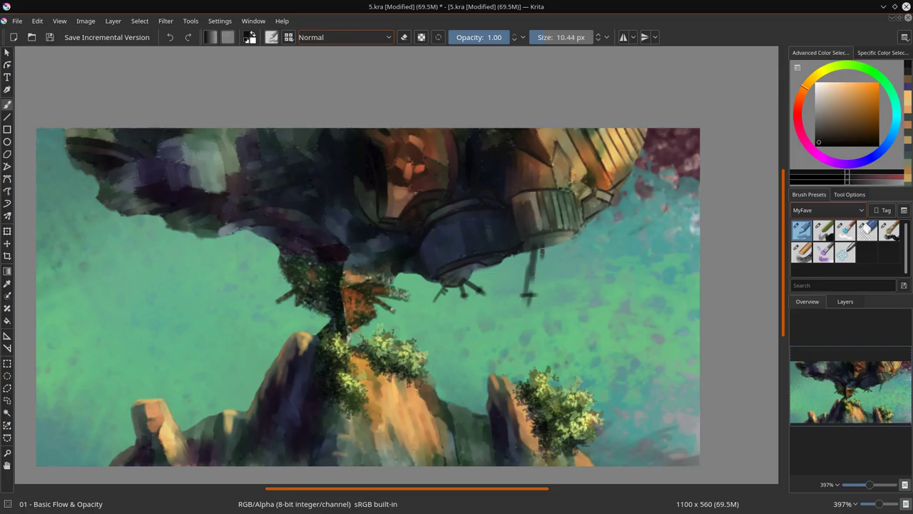
{"action": "key", "text": "bracketleft"}
{"action": "key", "text": "bracketleft"}
{"action": "left_click_drag", "start_coordinate": [542, 254], "coordinate": [546, 268]}
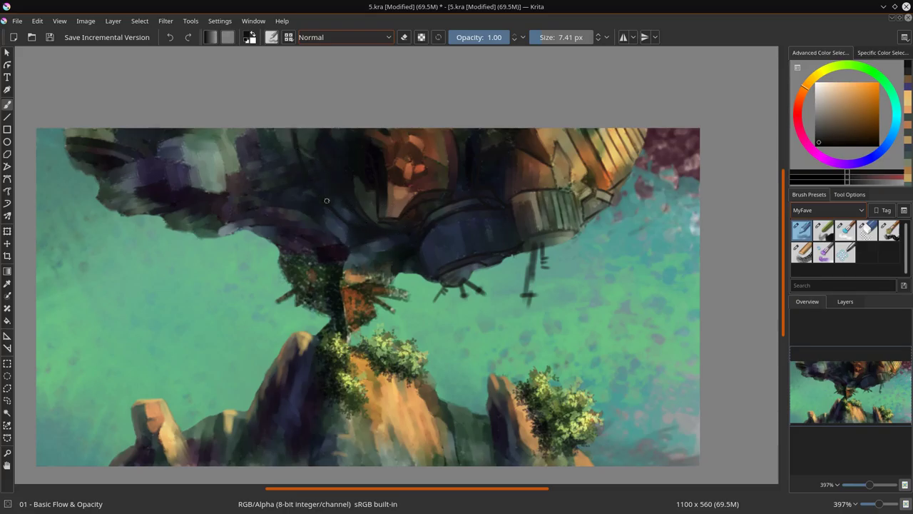
- Darken the hull between its left side and the orange recess, then reduce the brush to define its curved edges
{"action": "left_click_drag", "start_coordinate": [330, 190], "coordinate": [353, 190], "text": "shift"}
{"action": "left_click_drag", "start_coordinate": [305, 134], "coordinate": [368, 216]}
{"action": "mouse_move", "coordinate": [331, 193]}
{"action": "left_mouse_down", "text": "shift"}
{"action": "mouse_move", "coordinate": [310, 192]}
{"action": "mouse_move", "coordinate": [343, 185]}
{"action": "left_mouse_up", "text": "shift"}
{"action": "key", "text": "bracketleft"}
{"action": "key", "text": "bracketleft"}
{"action": "key", "text": "bracketleft"}
{"action": "key", "text": "bracketleft"}
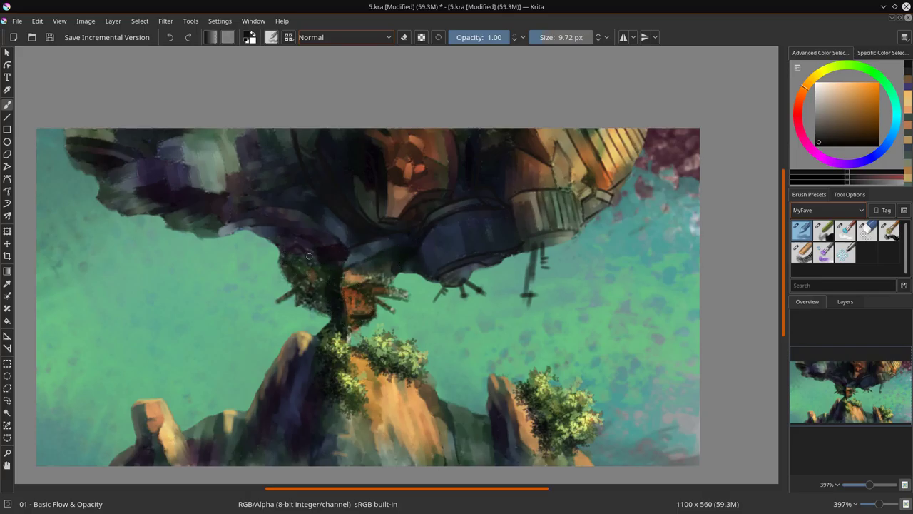
- Draw thin hanging poles below the left hull and curved dark contour lines along its lower bands at 7.76 px
{"action": "key", "text": "bracketleft"}
{"action": "mouse_move", "coordinate": [191, 207]}
{"action": "left_mouse_down"}
{"action": "mouse_move", "coordinate": [166, 219]}
{"action": "mouse_move", "coordinate": [180, 230]}
{"action": "mouse_move", "coordinate": [182, 259]}
{"action": "left_mouse_up"}
{"action": "left_click_drag", "start_coordinate": [186, 233], "coordinate": [189, 263]}
{"action": "mouse_move", "coordinate": [184, 231]}
{"action": "left_mouse_down"}
{"action": "mouse_move", "coordinate": [214, 240]}
{"action": "mouse_move", "coordinate": [225, 217]}
{"action": "mouse_move", "coordinate": [221, 225]}
{"action": "mouse_move", "coordinate": [252, 224]}
{"action": "mouse_move", "coordinate": [273, 236]}
{"action": "left_mouse_up"}
{"action": "left_click_drag", "start_coordinate": [227, 208], "coordinate": [269, 190]}
{"action": "left_click_drag", "start_coordinate": [239, 189], "coordinate": [289, 170]}
{"action": "left_click_drag", "start_coordinate": [234, 183], "coordinate": [293, 163]}
{"action": "left_click_drag", "start_coordinate": [228, 175], "coordinate": [244, 170]}
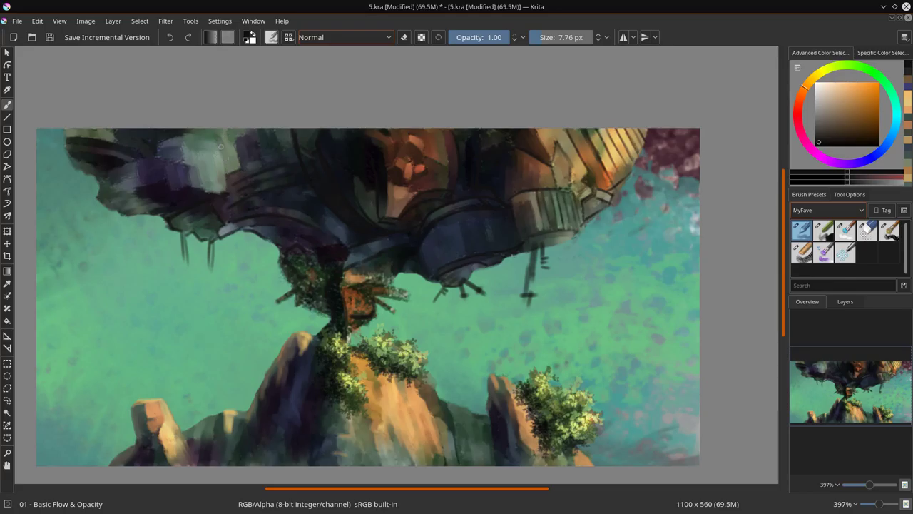
- Outline the pale left panel, the neighbouring plates and the hull's left rim in near-black
{"action": "mouse_move", "coordinate": [216, 132]}
{"action": "left_mouse_down"}
{"action": "mouse_move", "coordinate": [227, 173]}
{"action": "mouse_move", "coordinate": [222, 150]}
{"action": "mouse_move", "coordinate": [183, 190]}
{"action": "mouse_move", "coordinate": [219, 192]}
{"action": "left_mouse_up"}
{"action": "left_click_drag", "start_coordinate": [158, 149], "coordinate": [170, 179]}
{"action": "mouse_move", "coordinate": [159, 144]}
{"action": "left_mouse_down"}
{"action": "mouse_move", "coordinate": [190, 132]}
{"action": "mouse_move", "coordinate": [172, 131]}
{"action": "mouse_move", "coordinate": [186, 159]}
{"action": "left_mouse_up"}
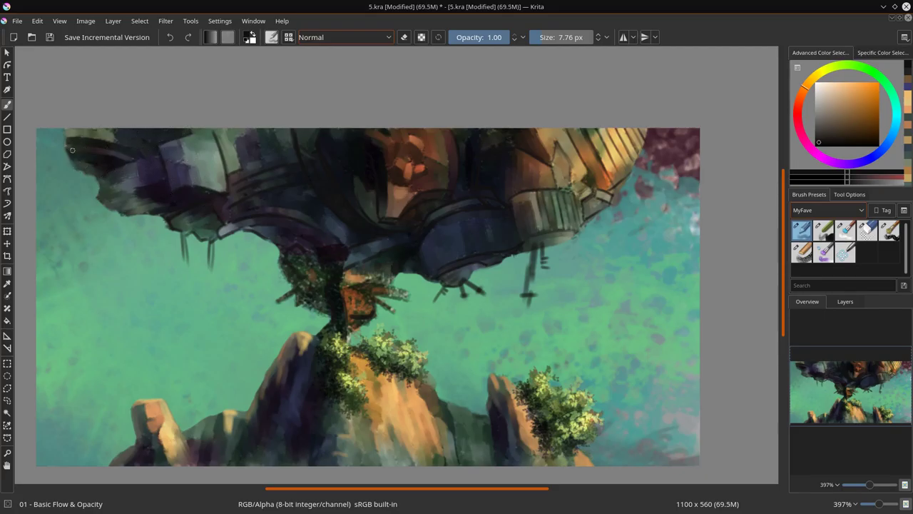
{"action": "mouse_move", "coordinate": [70, 144]}
{"action": "left_mouse_down"}
{"action": "mouse_move", "coordinate": [126, 150]}
{"action": "mouse_move", "coordinate": [140, 165]}
{"action": "mouse_move", "coordinate": [103, 176]}
{"action": "mouse_move", "coordinate": [104, 204]}
{"action": "mouse_move", "coordinate": [144, 184]}
{"action": "mouse_move", "coordinate": [109, 205]}
{"action": "mouse_move", "coordinate": [128, 211]}
{"action": "mouse_move", "coordinate": [158, 198]}
{"action": "mouse_move", "coordinate": [121, 208]}
{"action": "mouse_move", "coordinate": [151, 214]}
{"action": "left_mouse_up"}
{"action": "left_click_drag", "start_coordinate": [236, 158], "coordinate": [243, 134]}
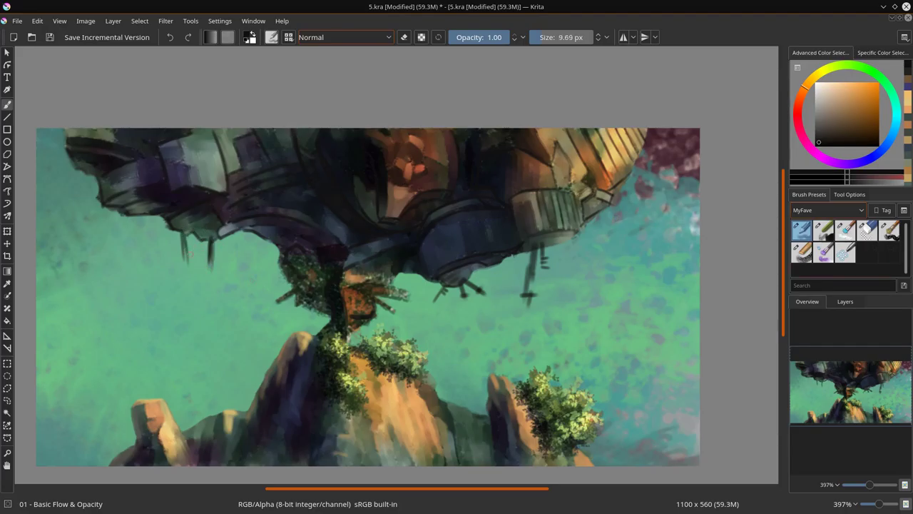
- Light the hanging rods and mast below the right hull with muted orange-brown in Color Dodge mode, using a small brush
{"action": "left_click", "coordinate": [846, 117]}
{"action": "left_click", "coordinate": [345, 37]}
{"action": "left_click", "coordinate": [346, 78]}
{"action": "key", "text": "bracketleft"}
{"action": "key", "text": "bracketleft"}
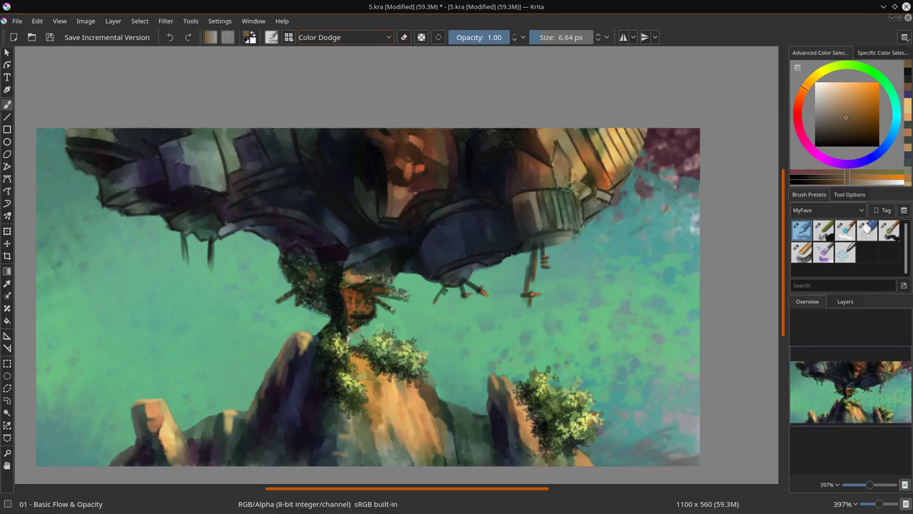
- Shade the undersides of the dome, striped cylinder and left hull with muted blue-violet in Multiply mode at 28.99 px
{"action": "key", "text": "x"}
{"action": "left_click", "coordinate": [388, 37]}
{"action": "left_click", "coordinate": [334, 132]}
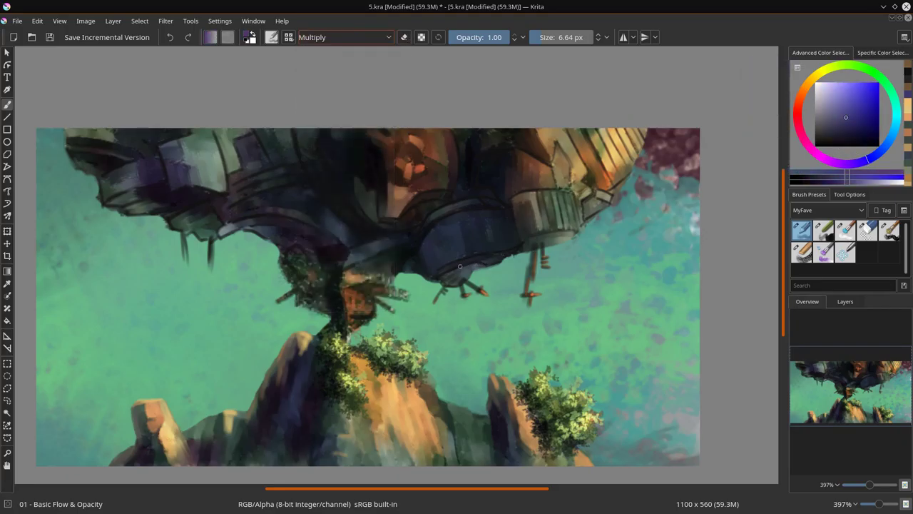
{"action": "left_click_drag", "start_coordinate": [458, 267], "coordinate": [472, 267], "text": "shift"}
{"action": "left_click_drag", "start_coordinate": [458, 267], "coordinate": [454, 274]}
{"action": "left_click_drag", "start_coordinate": [536, 241], "coordinate": [561, 238]}
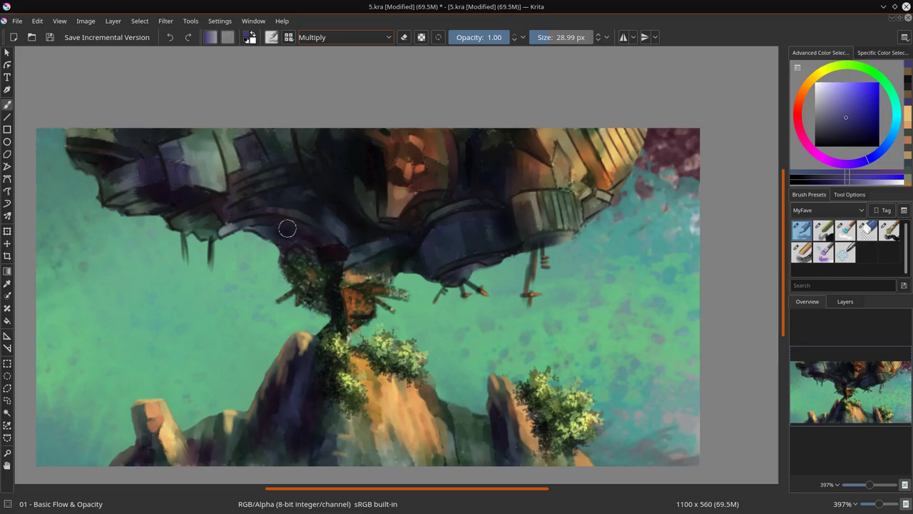
{"action": "mouse_move", "coordinate": [287, 224]}
{"action": "left_mouse_down"}
{"action": "mouse_move", "coordinate": [223, 232]}
{"action": "mouse_move", "coordinate": [185, 223]}
{"action": "mouse_move", "coordinate": [196, 220]}
{"action": "mouse_move", "coordinate": [178, 159]}
{"action": "mouse_move", "coordinate": [166, 150]}
{"action": "mouse_move", "coordinate": [133, 167]}
{"action": "mouse_move", "coordinate": [162, 200]}
{"action": "left_mouse_up"}
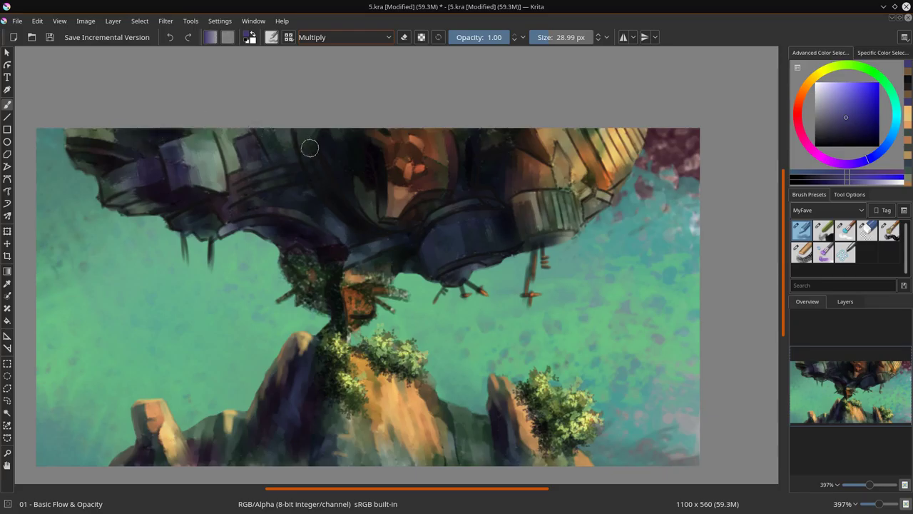
{"action": "left_click_drag", "start_coordinate": [278, 145], "coordinate": [286, 123]}
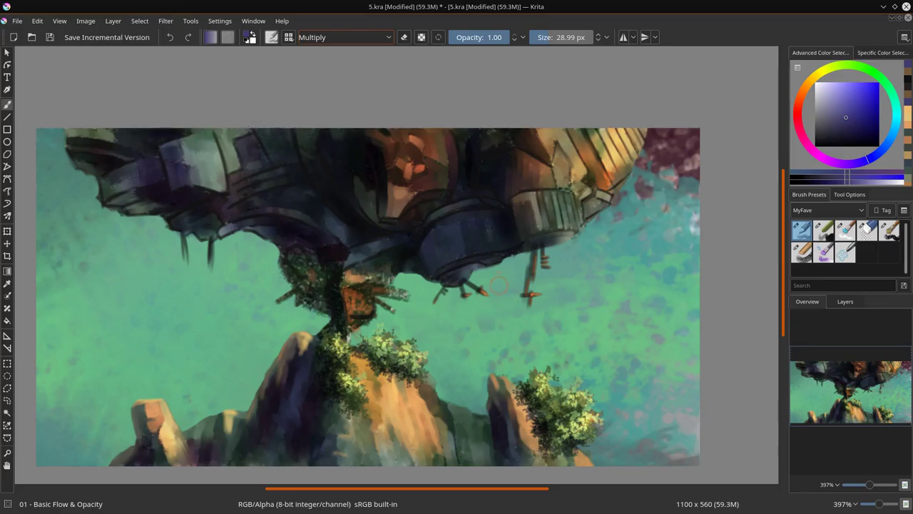
- Brighten the pale left panel, neighbouring plates and central orange recess with muted orange-brown in Color Dodge mode at 28.99 px
{"action": "left_click", "coordinate": [805, 85]}
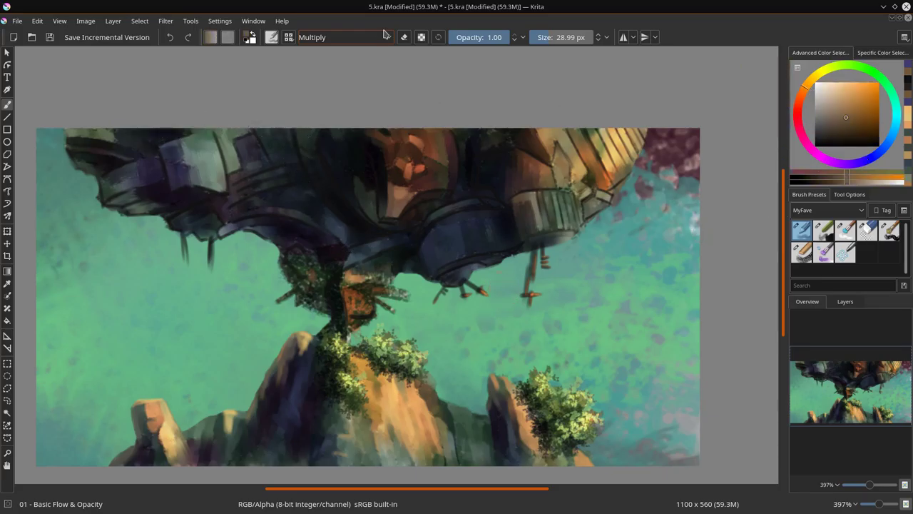
{"action": "left_click", "coordinate": [385, 37]}
{"action": "left_click", "coordinate": [326, 77]}
{"action": "left_click_drag", "start_coordinate": [193, 139], "coordinate": [214, 171]}
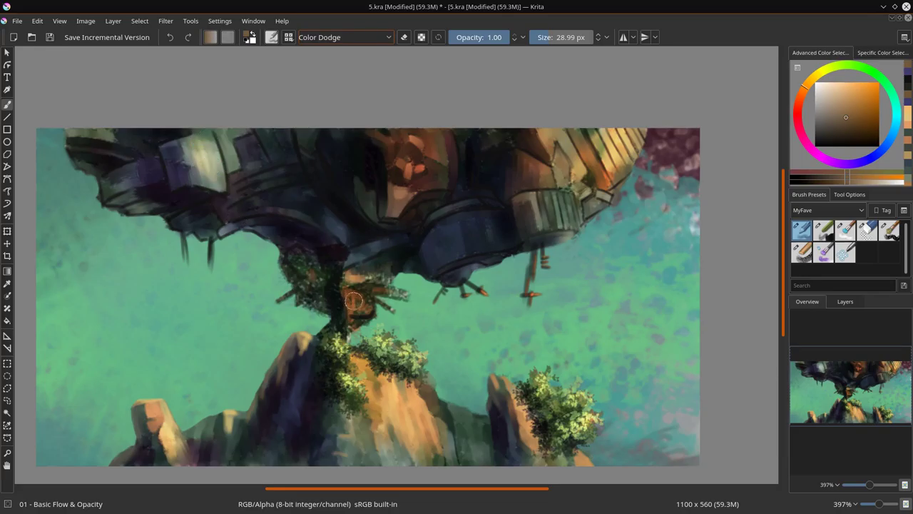
{"action": "left_click_drag", "start_coordinate": [243, 139], "coordinate": [237, 179]}
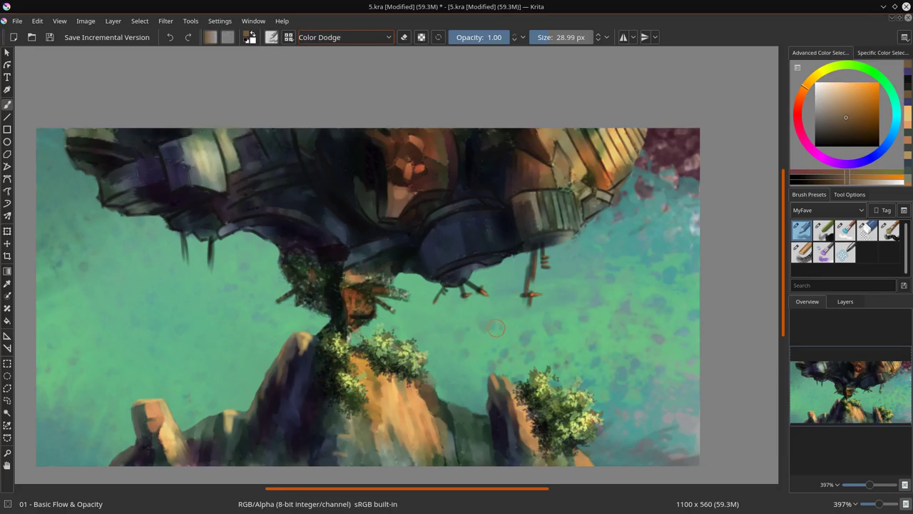
{"action": "mouse_move", "coordinate": [425, 167]}
{"action": "left_mouse_down"}
{"action": "mouse_move", "coordinate": [400, 160]}
{"action": "mouse_move", "coordinate": [416, 174]}
{"action": "left_mouse_up"}
{"action": "mouse_move", "coordinate": [430, 134]}
{"action": "left_mouse_down"}
{"action": "mouse_move", "coordinate": [439, 160]}
{"action": "mouse_move", "coordinate": [404, 205]}
{"action": "mouse_move", "coordinate": [399, 192]}
{"action": "mouse_move", "coordinate": [435, 187]}
{"action": "left_mouse_up"}
- Return to Normal blending and paint the right side of the orange recess with a sampled dark red at 10.93 px
{"action": "left_click", "coordinate": [374, 38]}
{"action": "left_click", "coordinate": [318, 145]}
{"action": "left_click", "coordinate": [455, 172], "text": "ctrl"}
{"action": "left_click_drag", "start_coordinate": [455, 172], "coordinate": [452, 173]}
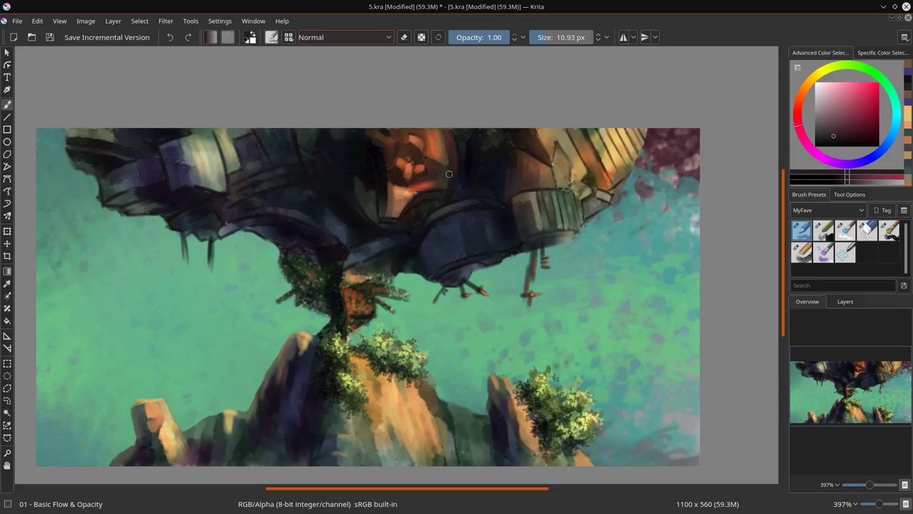
{"action": "key", "text": "bracketleft"}
{"action": "key", "text": "bracketleft"}
- Reshape the orange patches inside the central recess with sampled dark and orange tones, gradually reducing the brush size
{"action": "left_click", "coordinate": [392, 171], "text": "ctrl"}
{"action": "mouse_move", "coordinate": [392, 172]}
{"action": "left_mouse_down"}
{"action": "mouse_move", "coordinate": [401, 171]}
{"action": "mouse_move", "coordinate": [392, 184]}
{"action": "mouse_move", "coordinate": [414, 159]}
{"action": "left_mouse_up"}
{"action": "left_click", "coordinate": [407, 157], "text": "ctrl"}
{"action": "left_click", "coordinate": [394, 176], "text": "ctrl"}
{"action": "left_click", "coordinate": [391, 189], "text": "ctrl"}
{"action": "left_click", "coordinate": [405, 184], "text": "ctrl"}
{"action": "left_click", "coordinate": [420, 154], "text": "ctrl"}
{"action": "key", "text": "bracketleft"}
{"action": "key", "text": "bracketleft"}
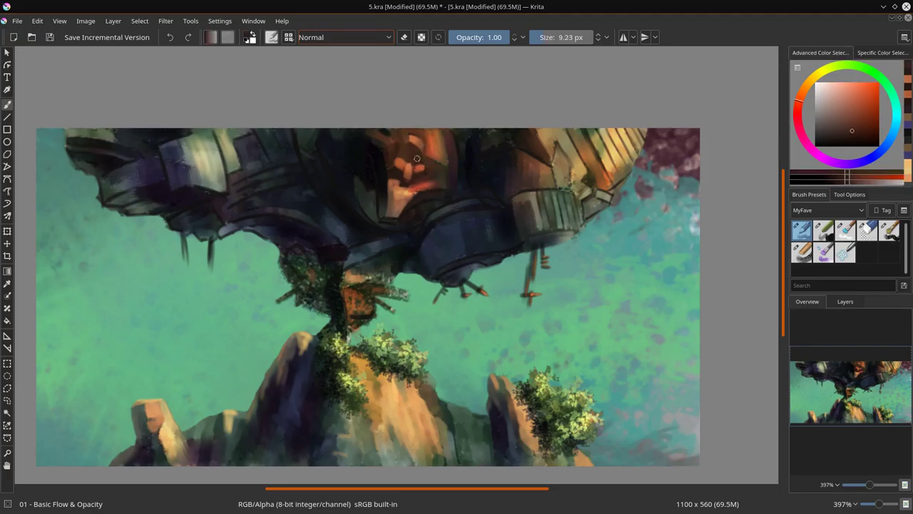
- Refine the recess's small orange shapes and lower highlight with sampled orange tones at 7.66 px
{"action": "left_click", "coordinate": [417, 159], "text": "ctrl"}
{"action": "left_click", "coordinate": [443, 165], "text": "ctrl"}
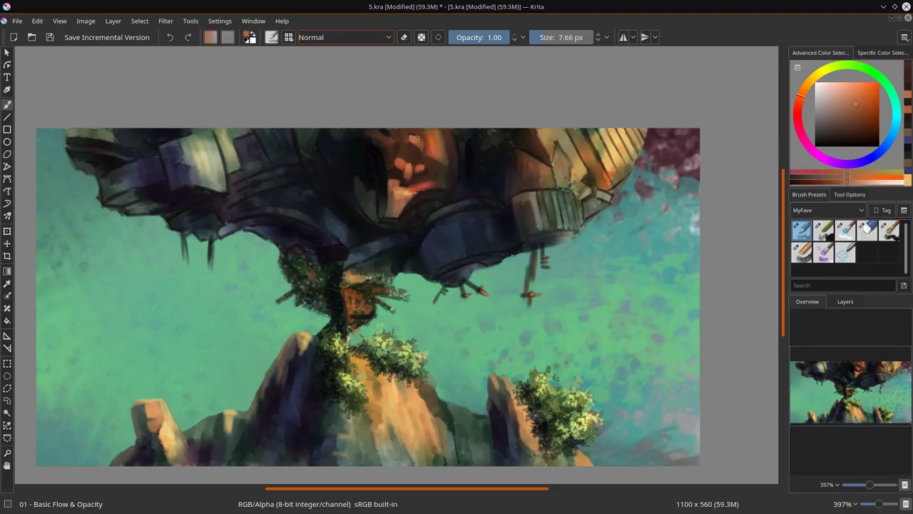
{"action": "left_click", "coordinate": [417, 151], "text": "ctrl"}
{"action": "left_click_drag", "start_coordinate": [422, 152], "coordinate": [390, 156]}
{"action": "left_click", "coordinate": [430, 191], "text": "ctrl"}
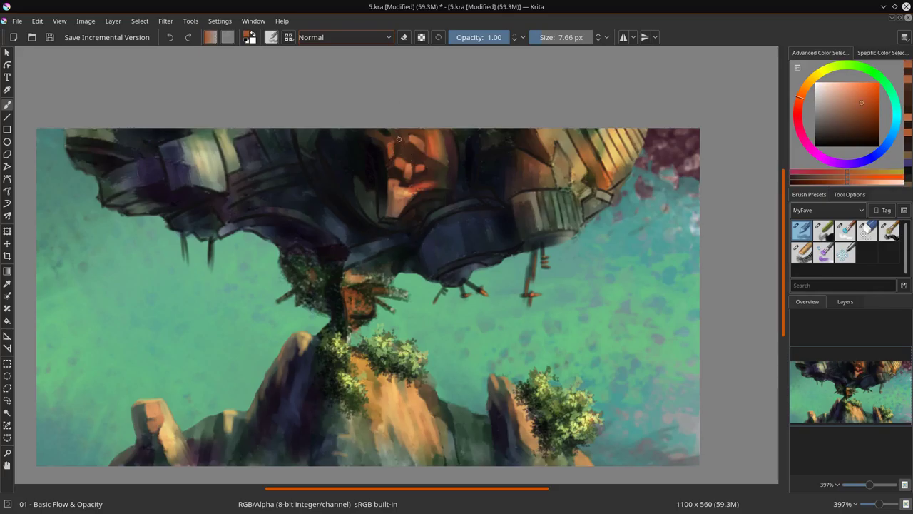
{"action": "left_click", "coordinate": [417, 186], "text": "ctrl"}
{"action": "left_click_drag", "start_coordinate": [431, 186], "coordinate": [418, 192]}
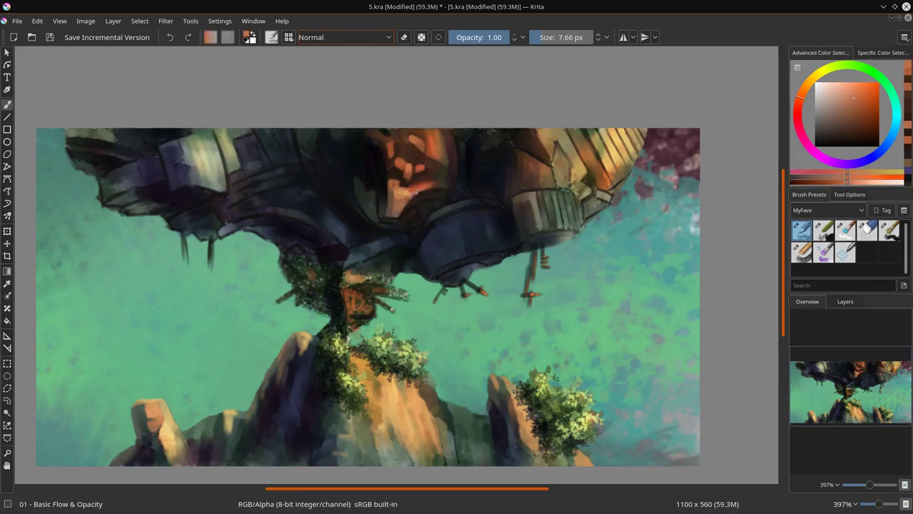
- Clean up the dark rim around the orange recess with sampled dark tones at 7.66 px
{"action": "left_click", "coordinate": [427, 192], "text": "ctrl"}
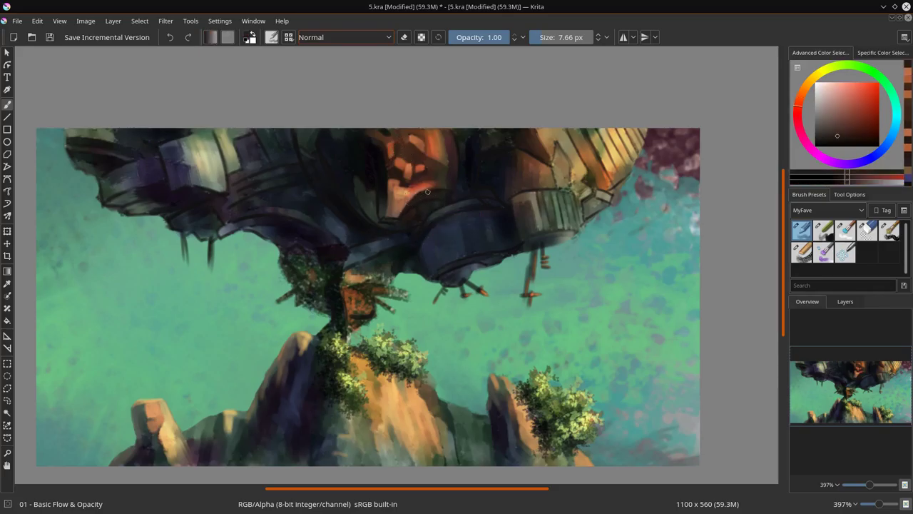
{"action": "left_click", "coordinate": [386, 191], "text": "ctrl"}
{"action": "left_click", "coordinate": [383, 174], "text": "ctrl"}
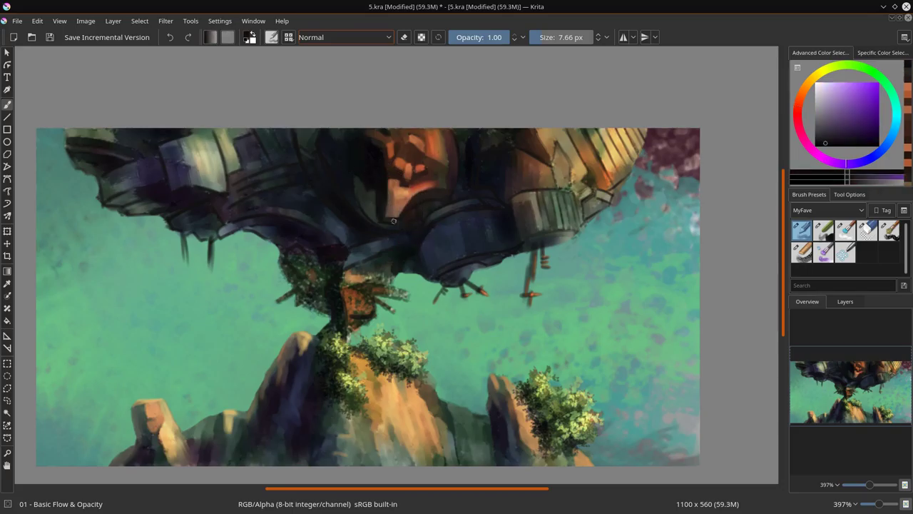
{"action": "left_click", "coordinate": [379, 167], "text": "ctrl"}
{"action": "left_click", "coordinate": [372, 194], "text": "ctrl"}
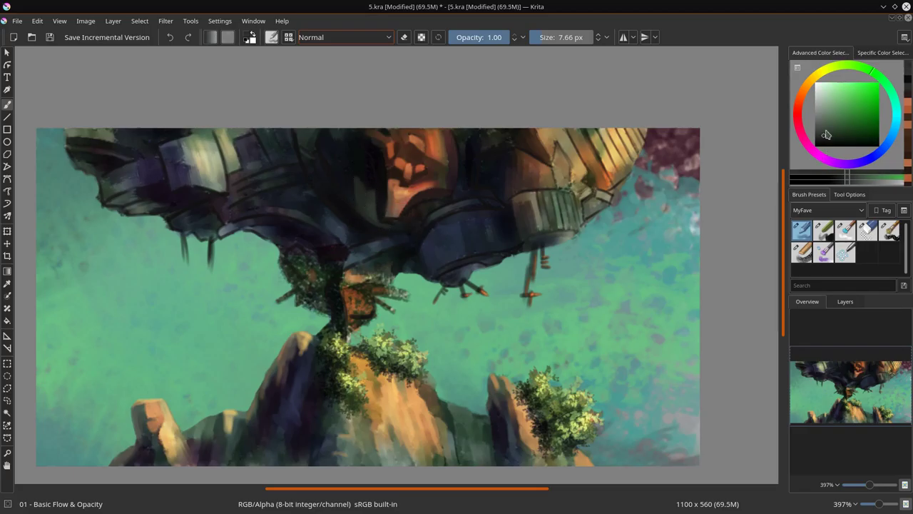
- Paint thin gray-green edge highlights on the curved bands left of the recess at 6.01 px, and sample orange from the recess
{"action": "left_click", "coordinate": [822, 126]}
{"action": "left_click_drag", "start_coordinate": [365, 202], "coordinate": [364, 201]}
{"action": "key", "text": "bracketleft"}
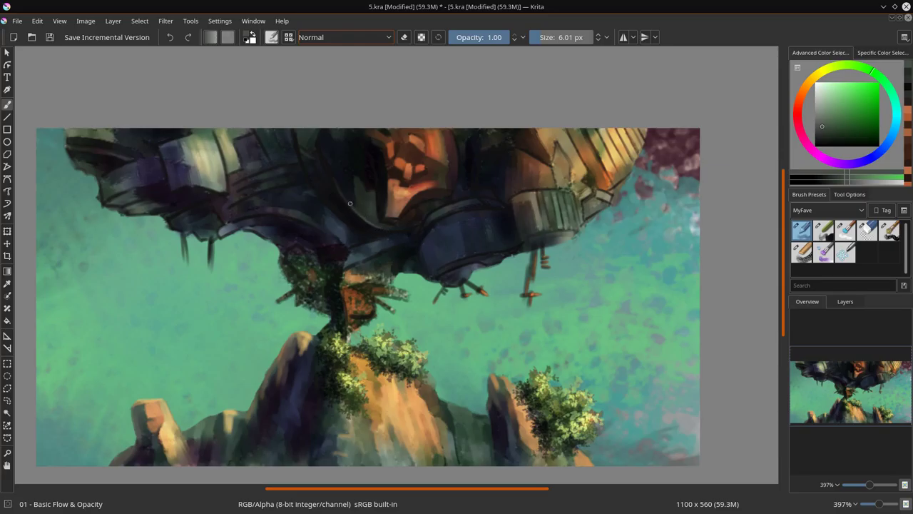
{"action": "left_click_drag", "start_coordinate": [318, 142], "coordinate": [320, 156]}
{"action": "left_click", "coordinate": [403, 203], "text": "ctrl"}
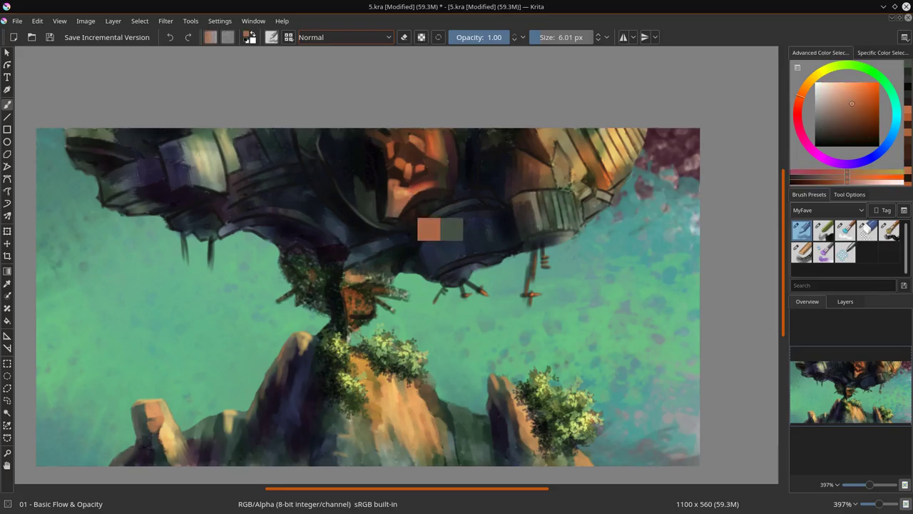
- Paint thin light-orange edge highlights on the recess shapes, the golden slatted panels and the ribbed cylinder below them at 4.26 px
{"action": "left_click_drag", "start_coordinate": [403, 214], "coordinate": [398, 215], "text": "shift"}
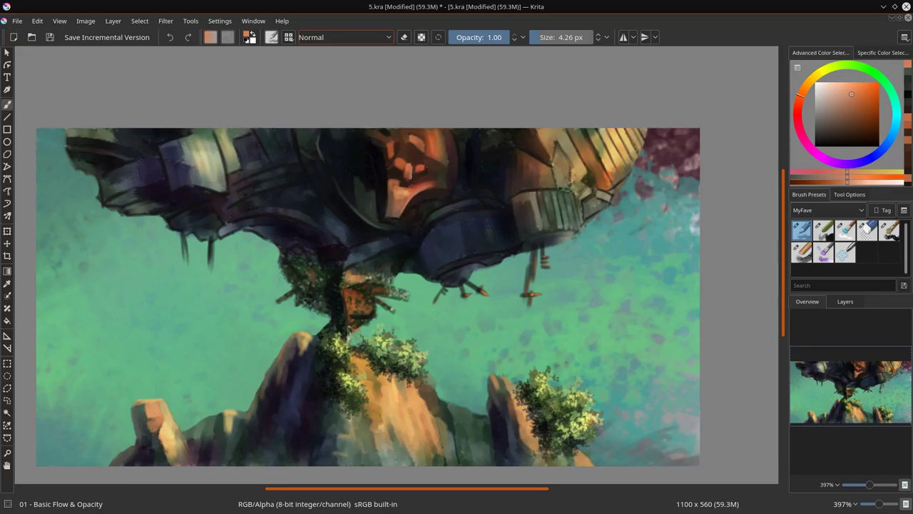
{"action": "left_click", "coordinate": [845, 87]}
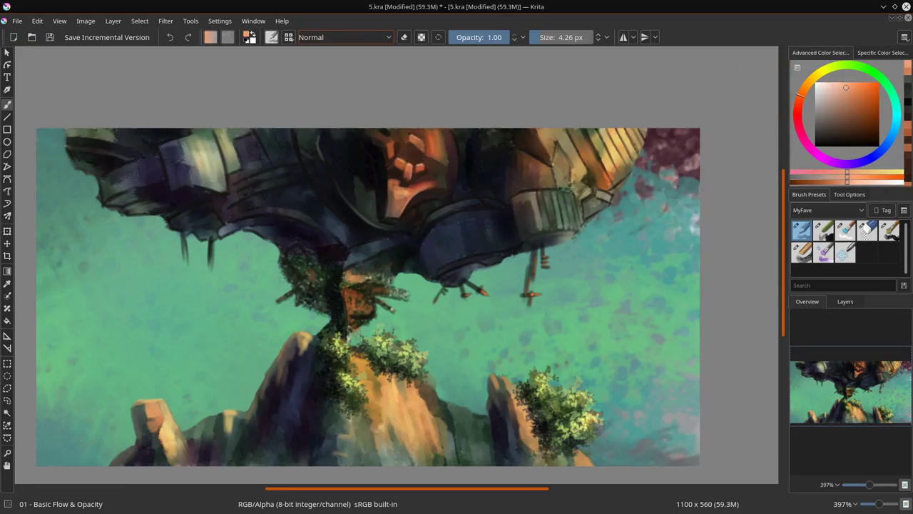
{"action": "left_click_drag", "start_coordinate": [411, 135], "coordinate": [422, 141]}
{"action": "left_click_drag", "start_coordinate": [550, 166], "coordinate": [554, 200]}
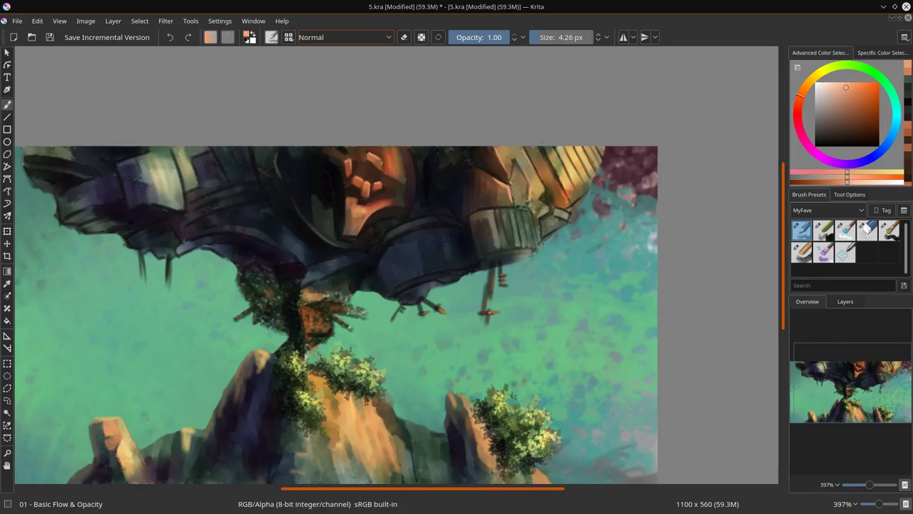
{"action": "left_click_drag", "start_coordinate": [548, 162], "coordinate": [557, 183]}
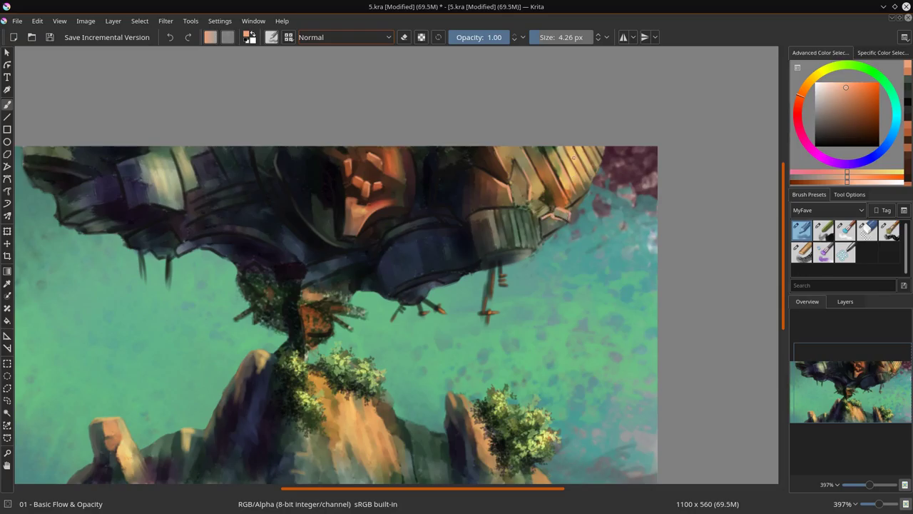
{"action": "left_click_drag", "start_coordinate": [479, 211], "coordinate": [524, 205]}
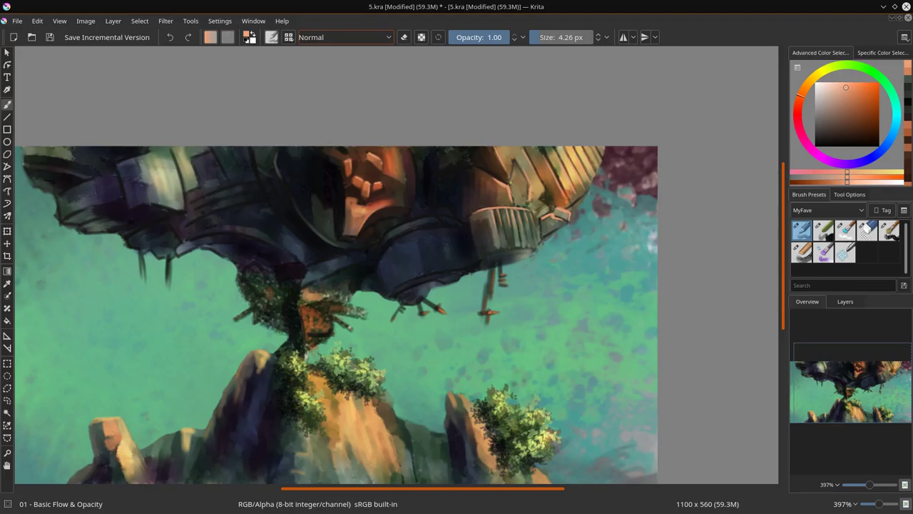
- Add muted blue-gray edge highlights to the dark blue cylinder below the orange recess, using a lightened sampled tone
{"action": "left_click", "coordinate": [404, 244], "text": "ctrl"}
{"action": "left_click", "coordinate": [829, 123]}
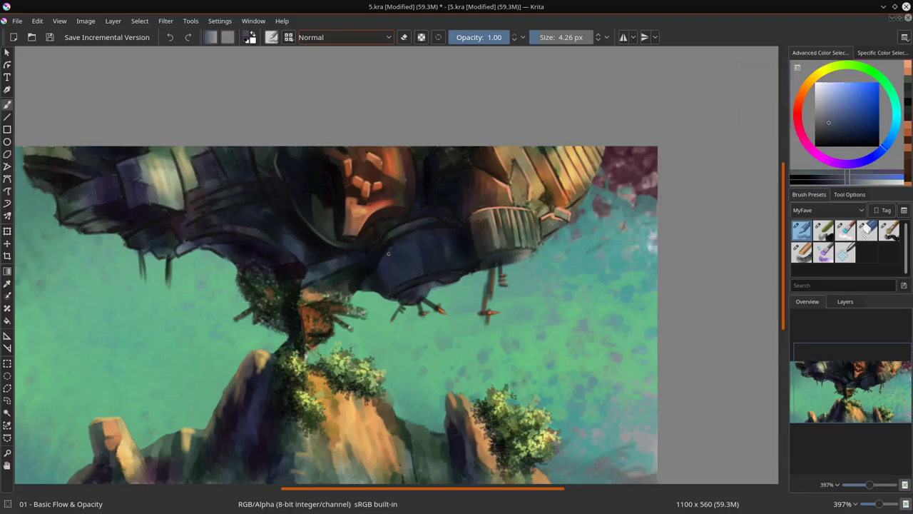
{"action": "left_click_drag", "start_coordinate": [383, 249], "coordinate": [380, 252]}
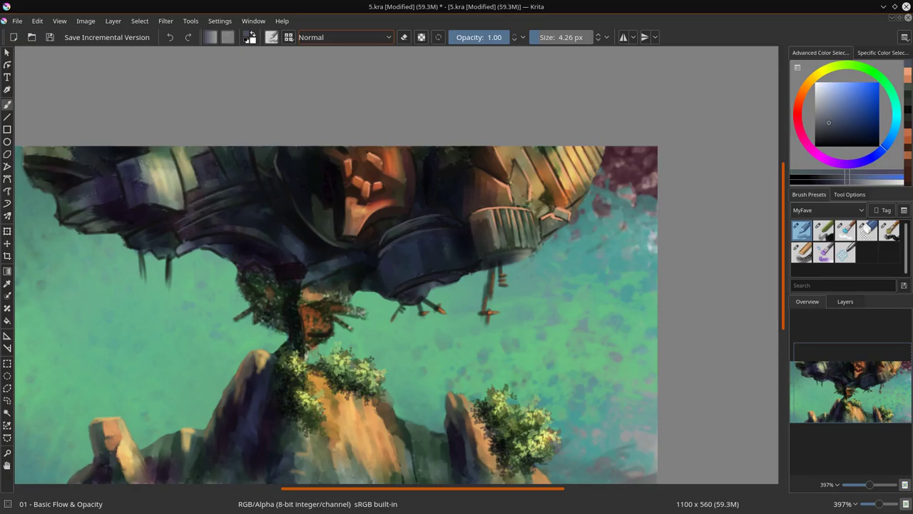
- Paint pale gray-green edge highlights around the light panel on the mass's left side, using a sampled tone
{"action": "left_click", "coordinate": [148, 176], "text": "ctrl"}
{"action": "left_click", "coordinate": [145, 174], "text": "ctrl"}
{"action": "left_click", "coordinate": [823, 103]}
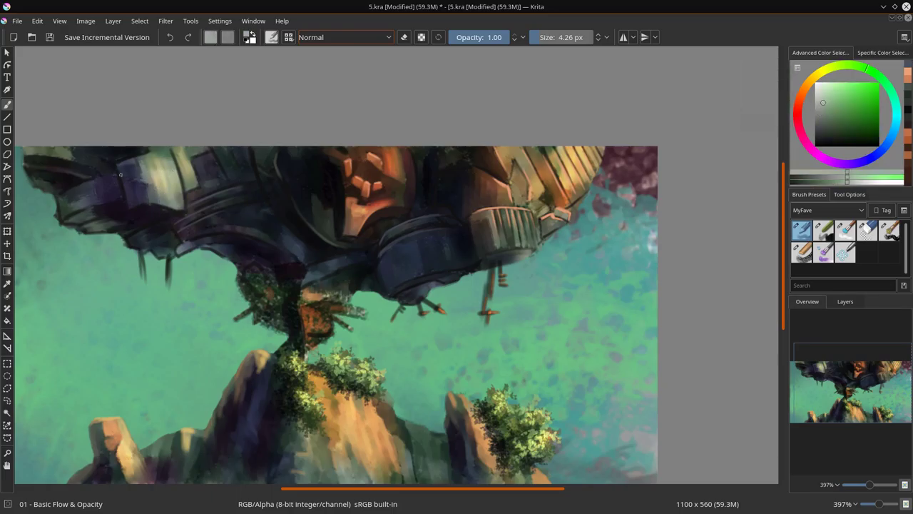
{"action": "left_click_drag", "start_coordinate": [138, 164], "coordinate": [147, 195]}
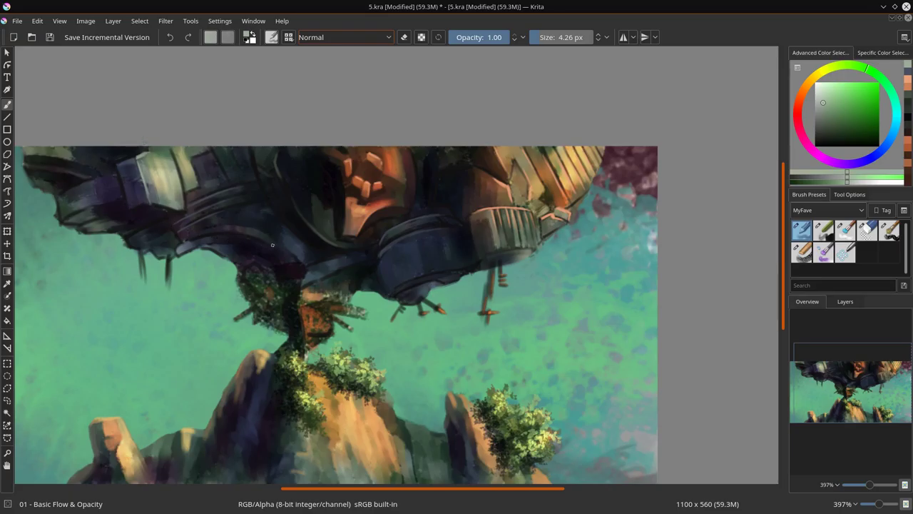
- Rework the mass's lower-left edge with the Basic Flow & Opacity brush in Multiply mode
{"action": "key", "text": "slash"}
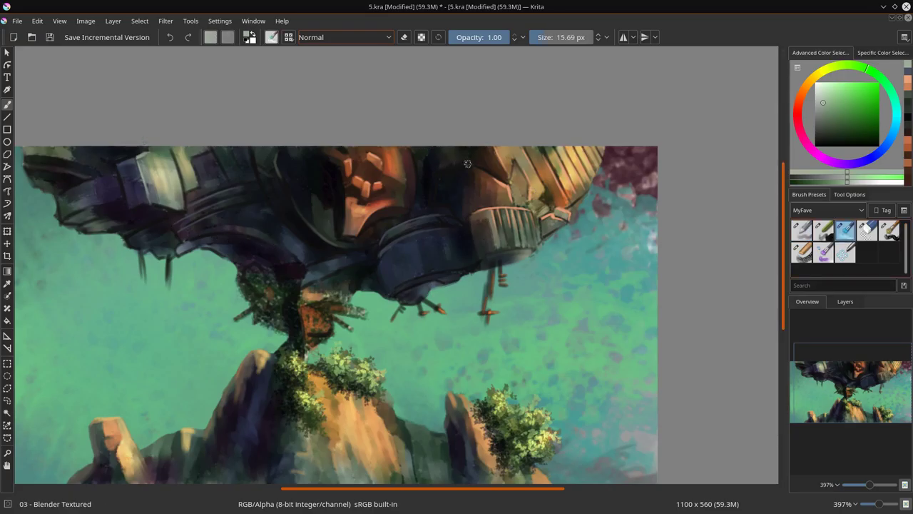
{"action": "key", "text": "bracketleft"}
{"action": "left_click", "coordinate": [804, 229]}
{"action": "left_click", "coordinate": [344, 37]}
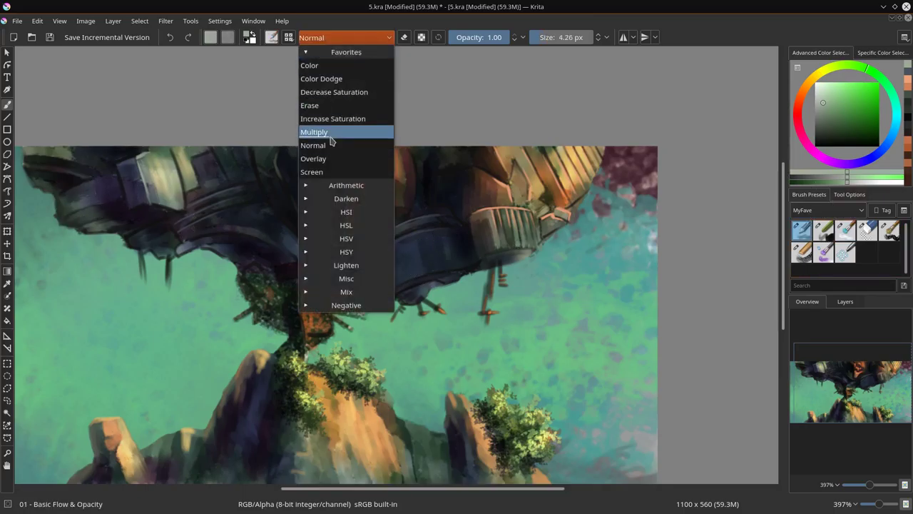
{"action": "left_click", "coordinate": [332, 135]}
{"action": "left_click_drag", "start_coordinate": [147, 205], "coordinate": [162, 205]}
{"action": "left_click_drag", "start_coordinate": [107, 209], "coordinate": [80, 217]}
{"action": "left_click_drag", "start_coordinate": [132, 230], "coordinate": [96, 230]}
- Soften the mass's lower-left edge and the underside toward the stem with the Blender Textured brush, varying its size
{"action": "key", "text": "slash"}
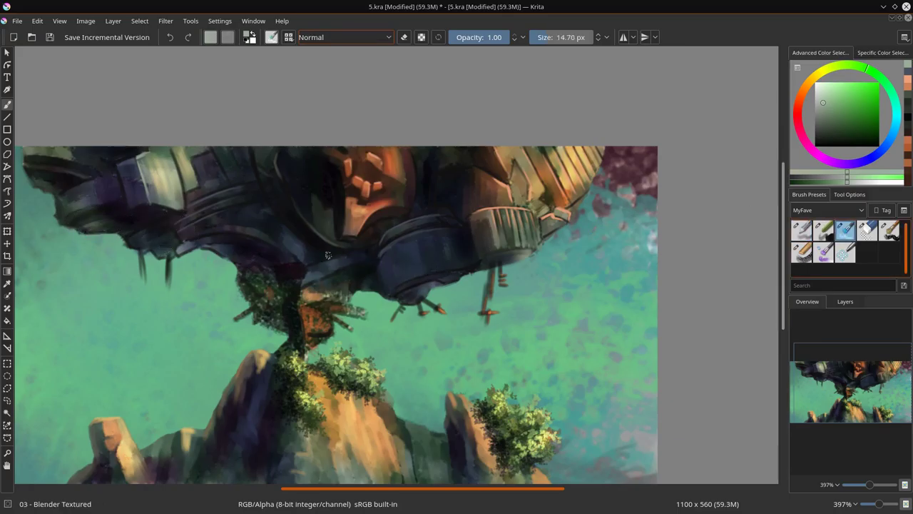
{"action": "mouse_move", "coordinate": [123, 238]}
{"action": "left_mouse_down"}
{"action": "mouse_move", "coordinate": [144, 232]}
{"action": "mouse_move", "coordinate": [124, 235]}
{"action": "mouse_move", "coordinate": [146, 244]}
{"action": "mouse_move", "coordinate": [136, 244]}
{"action": "left_mouse_up"}
{"action": "mouse_move", "coordinate": [141, 250]}
{"action": "left_mouse_down"}
{"action": "mouse_move", "coordinate": [145, 279]}
{"action": "mouse_move", "coordinate": [169, 287]}
{"action": "mouse_move", "coordinate": [165, 256]}
{"action": "left_mouse_up"}
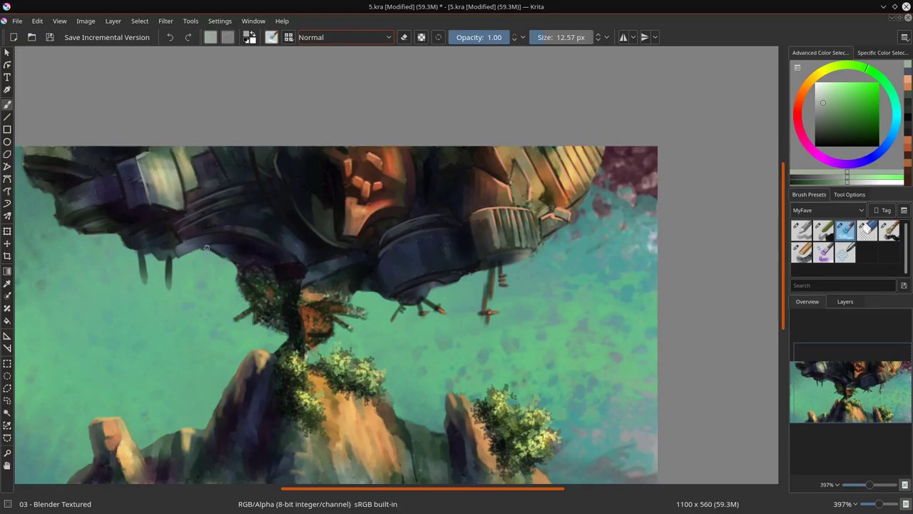
{"action": "left_click_drag", "start_coordinate": [206, 248], "coordinate": [294, 267]}
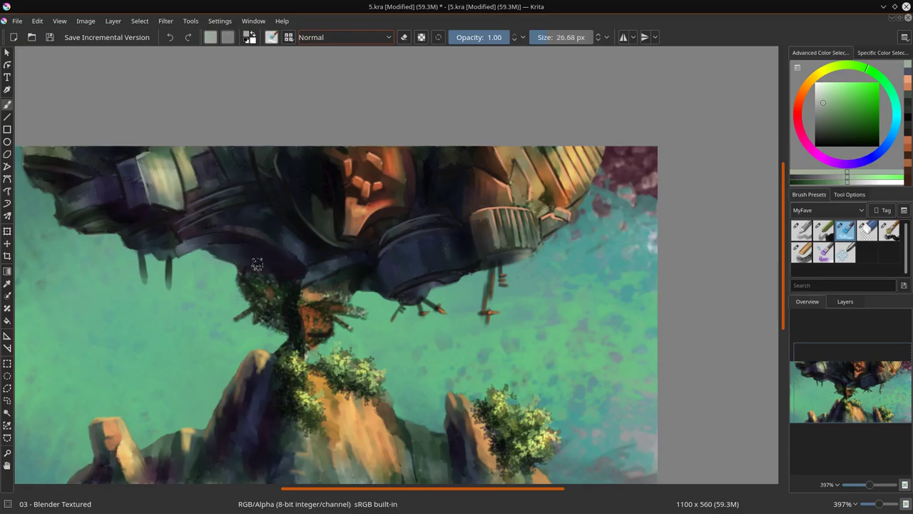
- Shade the curved underside band left of the stem with sampled dark tones in Multiply mode at 10.77 px
{"action": "key", "text": "slash"}
{"action": "left_click", "coordinate": [218, 249], "text": "ctrl"}
{"action": "left_click_drag", "start_coordinate": [218, 248], "coordinate": [212, 248]}
{"action": "left_click_drag", "start_coordinate": [208, 248], "coordinate": [232, 249]}
{"action": "left_click", "coordinate": [224, 228], "text": "ctrl"}
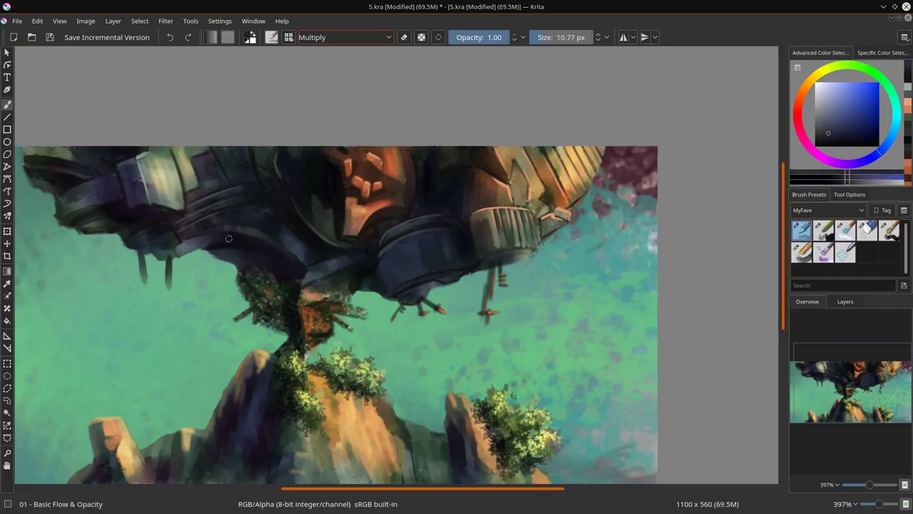
- Refine the lower-left underside with sampled dark tones in Normal mode at 10.77 px and clean its outline with the Eraser Circle brush
{"action": "left_click", "coordinate": [342, 37]}
{"action": "left_click", "coordinate": [328, 145]}
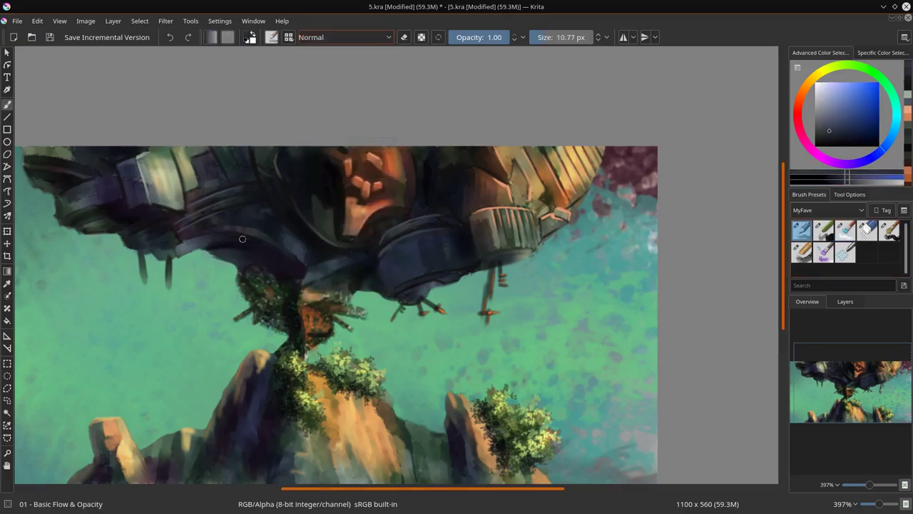
{"action": "left_click", "coordinate": [255, 274], "text": "ctrl"}
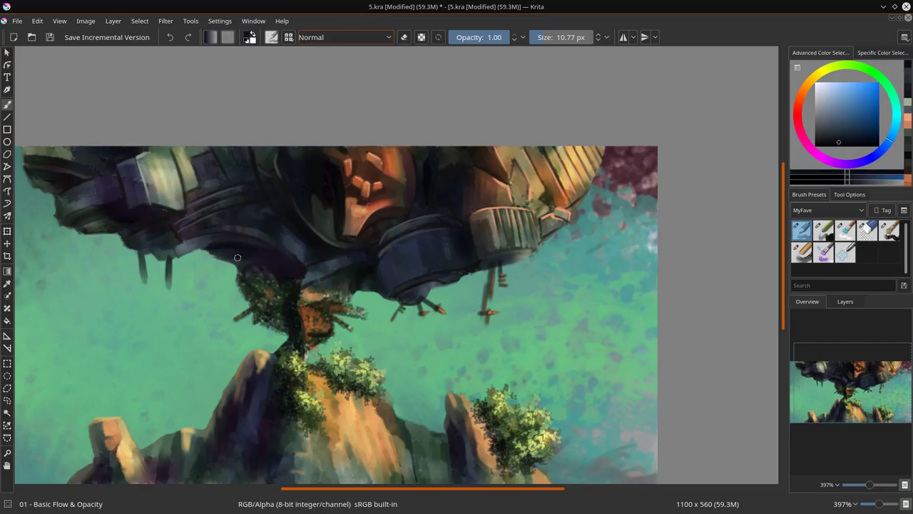
{"action": "left_click", "coordinate": [195, 246], "text": "ctrl"}
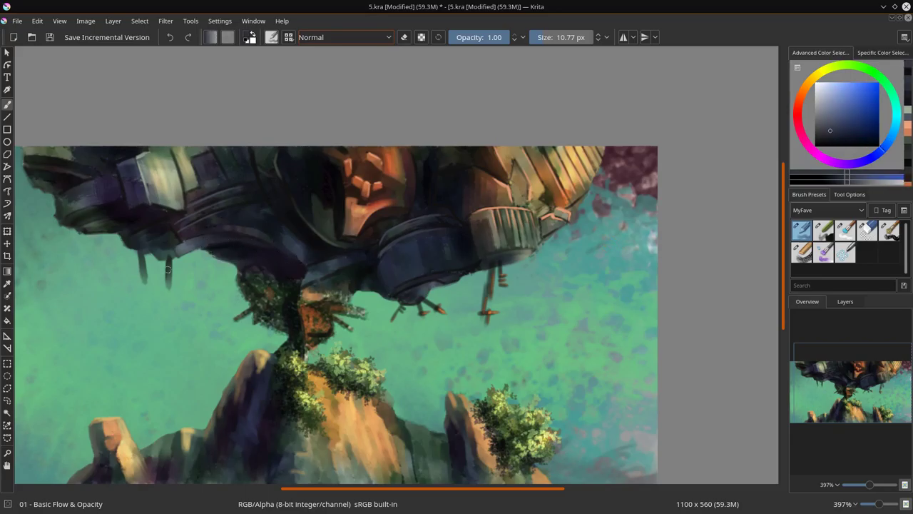
{"action": "left_click", "coordinate": [276, 277], "text": "ctrl"}
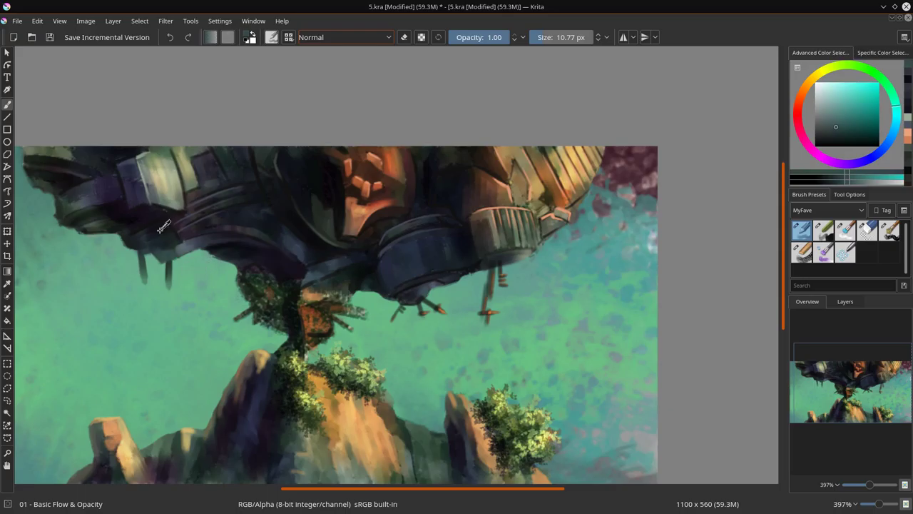
{"action": "left_click", "coordinate": [164, 231], "text": "ctrl"}
{"action": "left_click", "coordinate": [866, 231]}
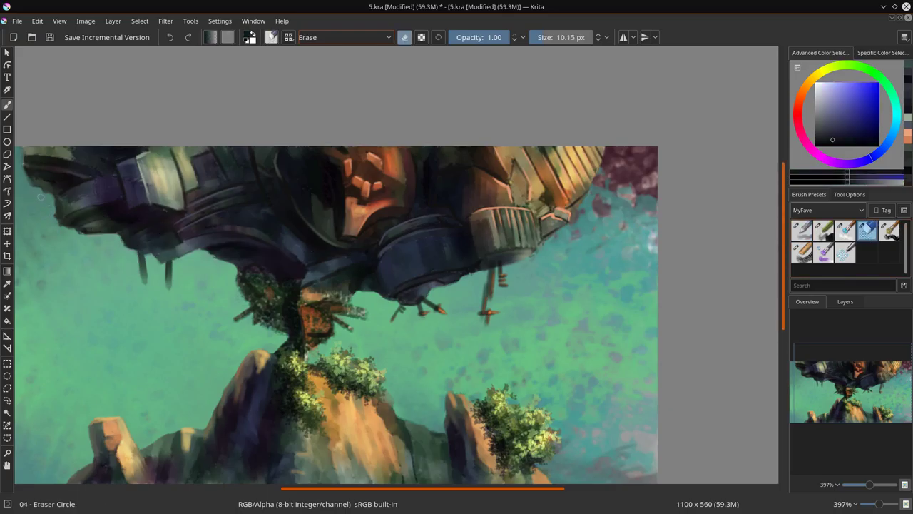
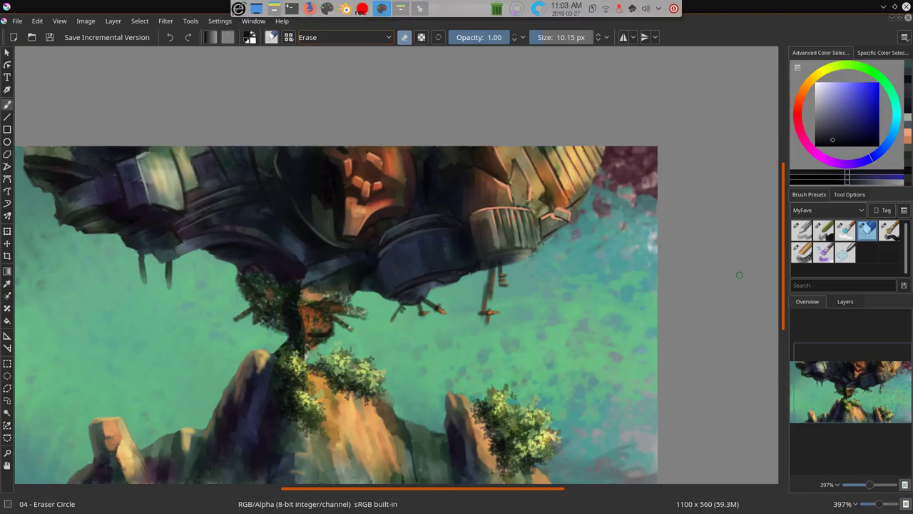
- Define the small panel beside the light panel with sampled purple-gray and dark tones, using Basic Flow & Opacity at 6.59 px
{"action": "left_click", "coordinate": [802, 230]}
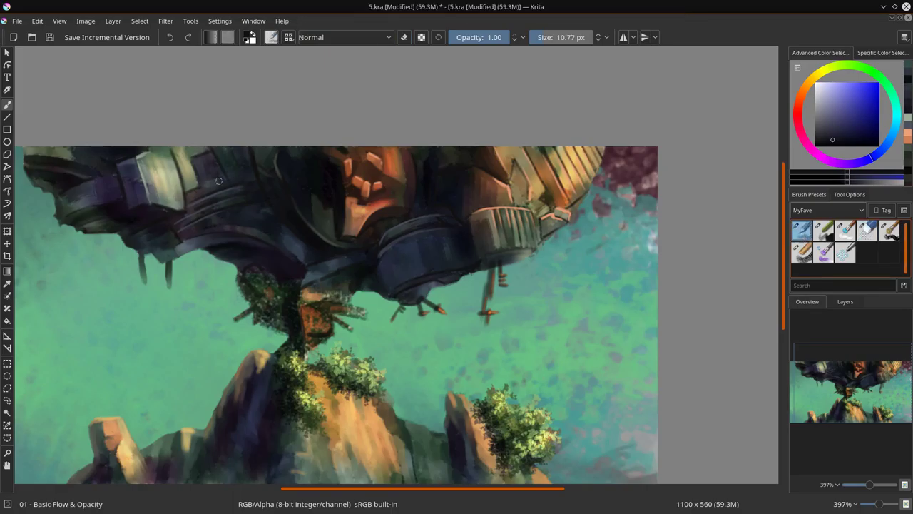
{"action": "left_click", "coordinate": [207, 165], "text": "ctrl"}
{"action": "left_click_drag", "start_coordinate": [210, 181], "coordinate": [208, 181]}
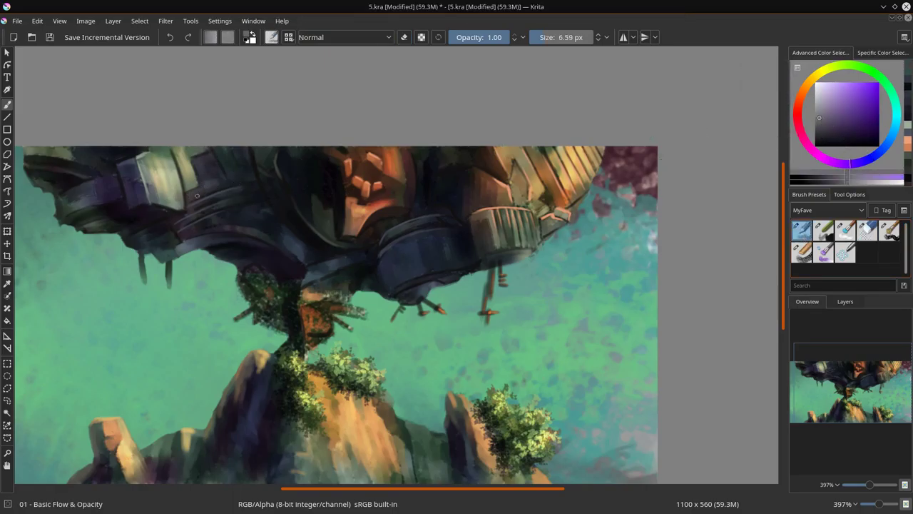
{"action": "left_click", "coordinate": [210, 179], "text": "ctrl"}
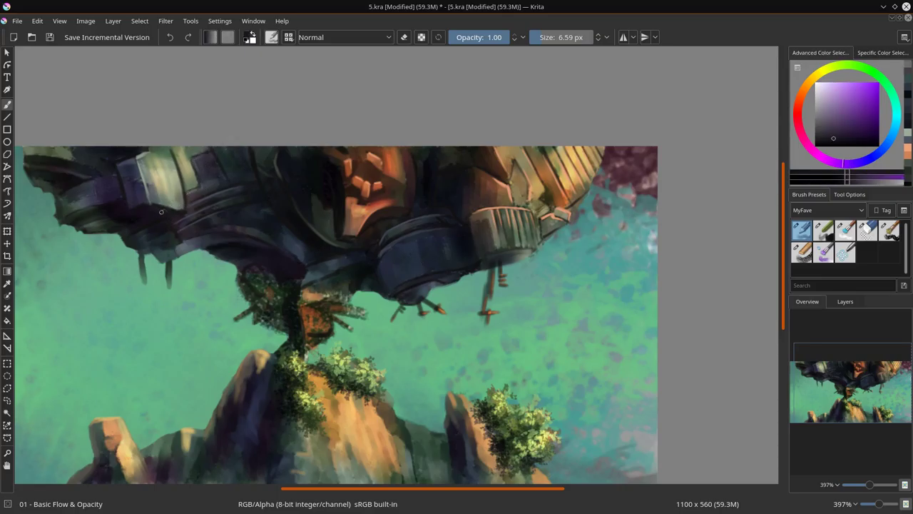
- Refine the edges and dark gaps around the left-side panels with sampled blue-gray and dark blue tones at 6.59 px
{"action": "left_click", "coordinate": [142, 202], "text": "ctrl"}
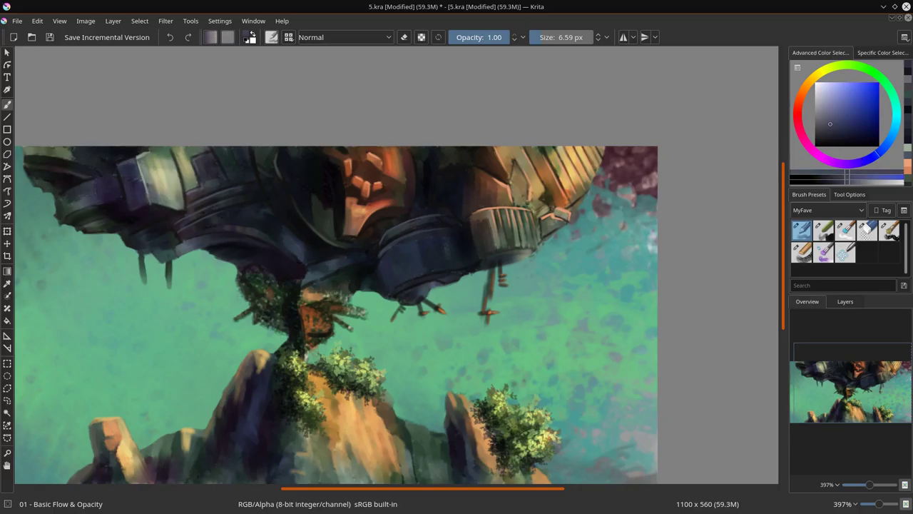
{"action": "left_click", "coordinate": [231, 166], "text": "ctrl"}
{"action": "key", "text": "l"}
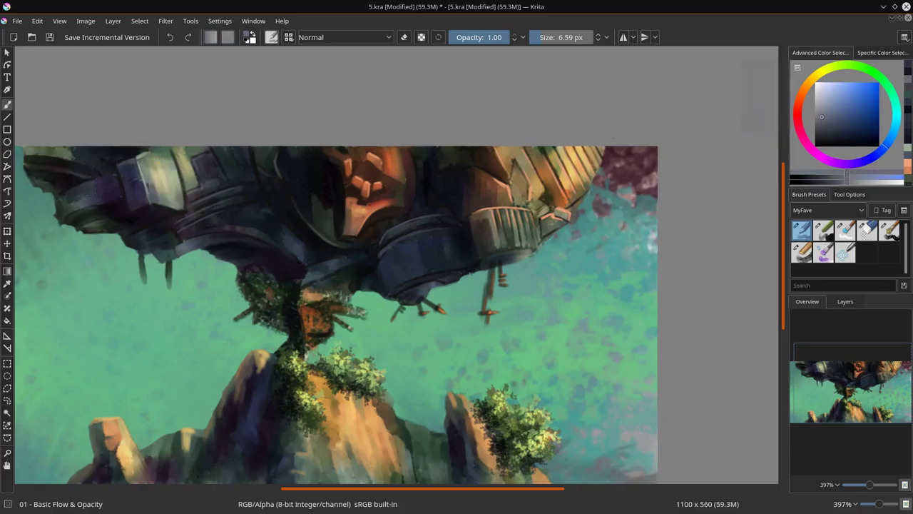
{"action": "left_click_drag", "start_coordinate": [120, 162], "coordinate": [130, 157]}
{"action": "left_click", "coordinate": [114, 166], "text": "ctrl"}
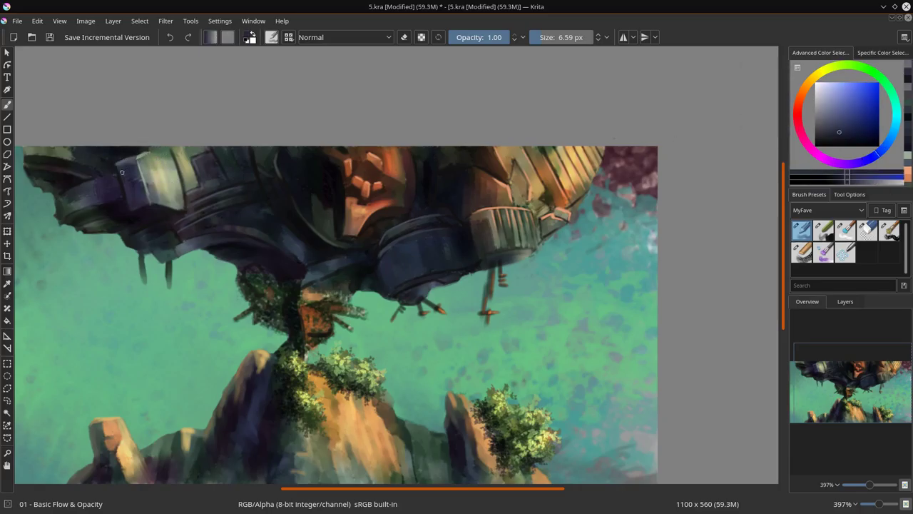
{"action": "left_click", "coordinate": [210, 293], "text": "ctrl"}
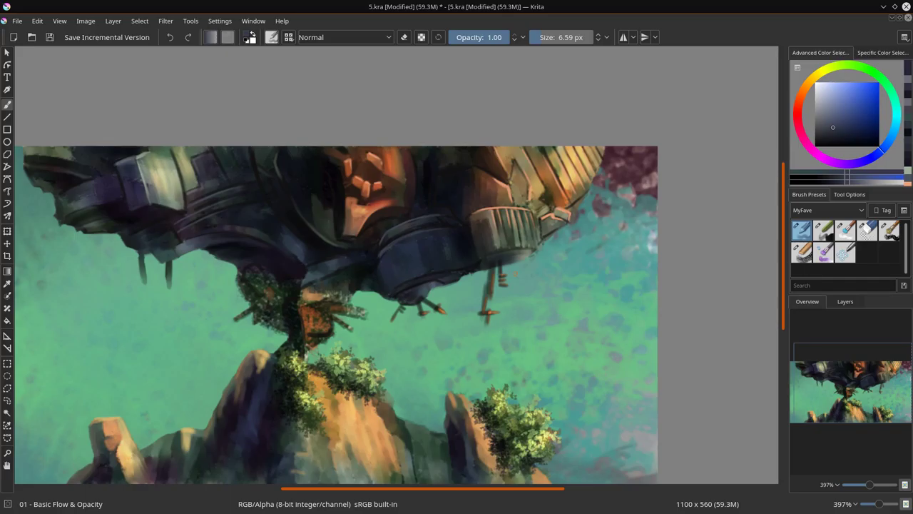
- Brighten the sky around the stem on Layer 1 with the Dry Bristles Eroded brush in Color Dodge mode at 235.32 px
{"action": "left_click", "coordinate": [836, 305]}
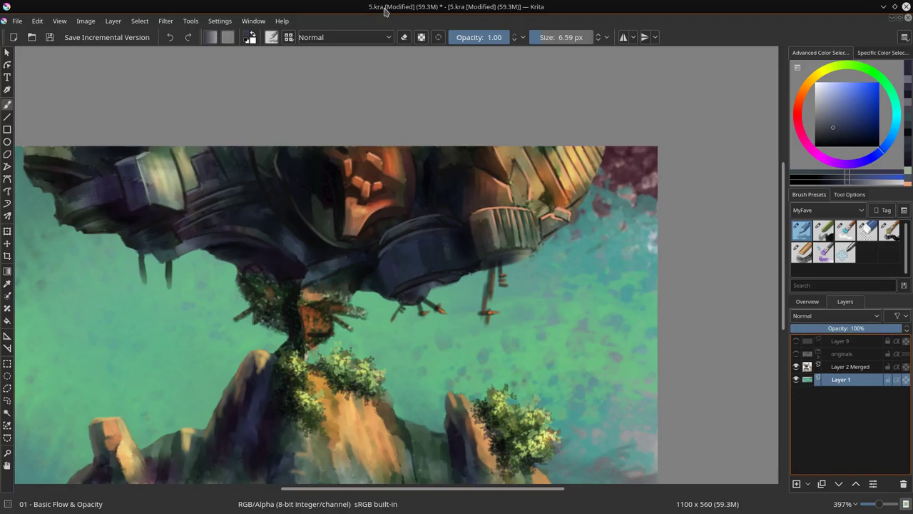
{"action": "left_click", "coordinate": [374, 38]}
{"action": "left_click", "coordinate": [375, 44]}
{"action": "left_click", "coordinate": [889, 231]}
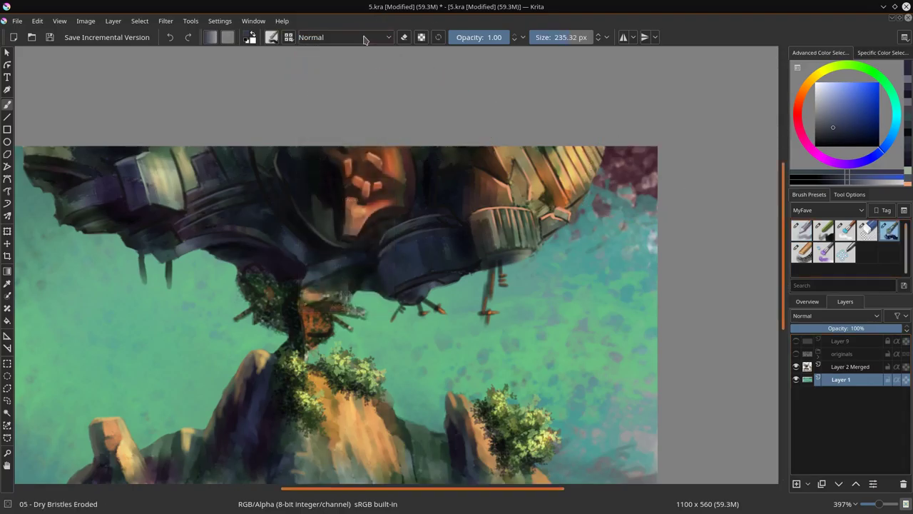
{"action": "left_click", "coordinate": [364, 39]}
{"action": "left_click", "coordinate": [332, 79]}
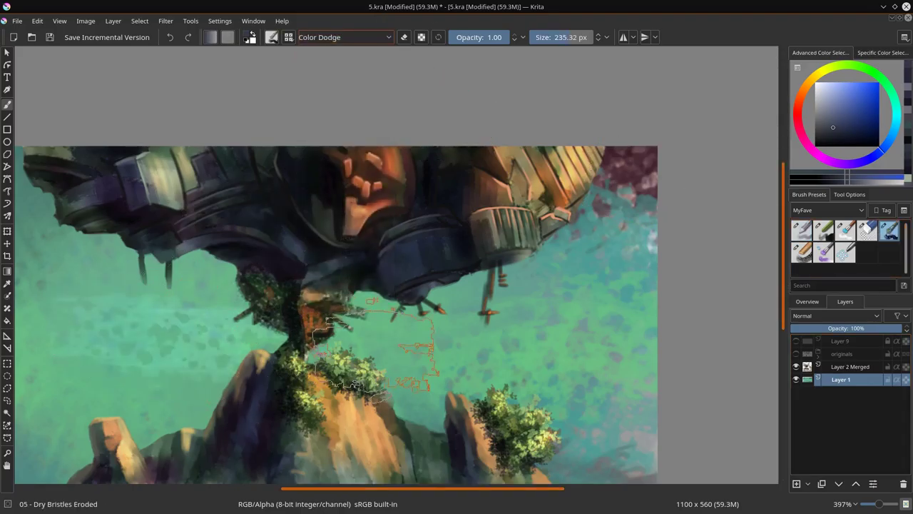
{"action": "left_click", "coordinate": [806, 301]}
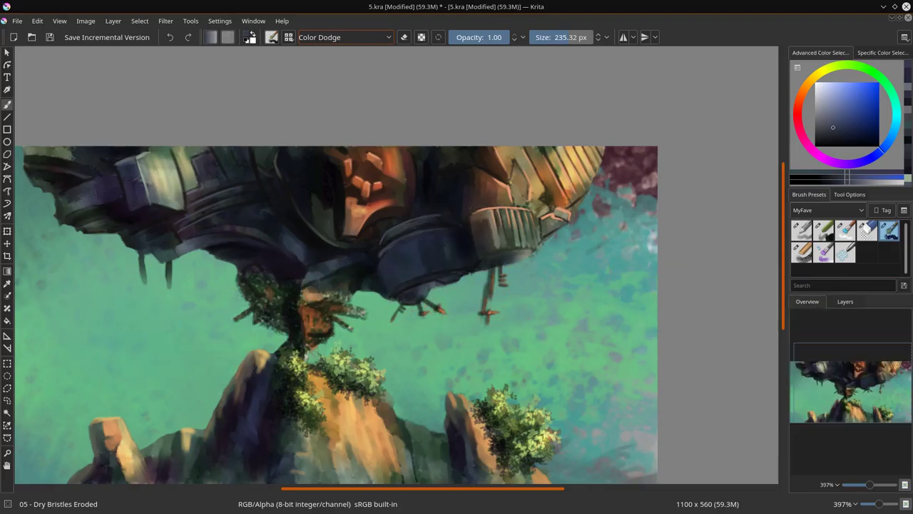
- Build up a bright cyan-white glow in the sky on both sides of the stem with Color Dodge strokes, enlarging the brush to 304.84 px
{"action": "scroll", "coordinate": [579, 271], "scroll_direction": "down", "scroll_amount": 4}
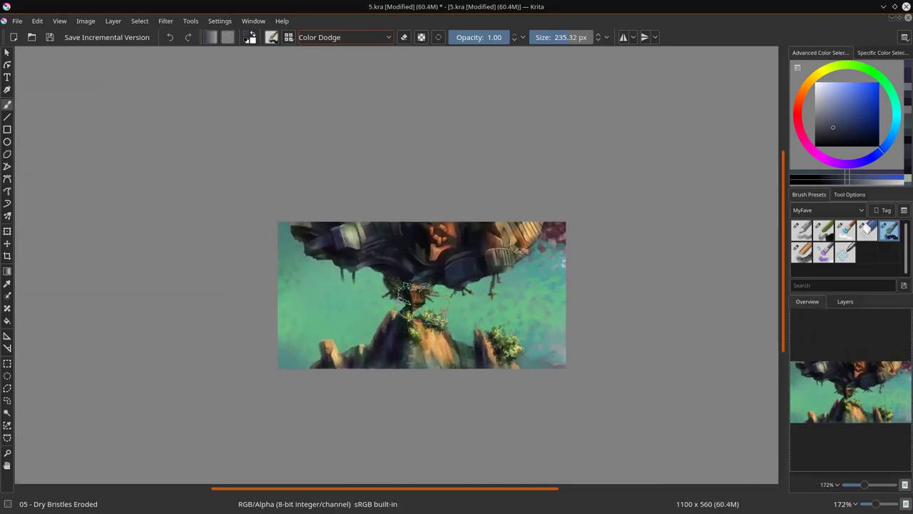
{"action": "mouse_move", "coordinate": [370, 304]}
{"action": "left_mouse_down"}
{"action": "mouse_move", "coordinate": [428, 294]}
{"action": "mouse_move", "coordinate": [342, 301]}
{"action": "mouse_move", "coordinate": [427, 298]}
{"action": "mouse_move", "coordinate": [472, 328]}
{"action": "mouse_move", "coordinate": [536, 306]}
{"action": "left_mouse_up"}
{"action": "mouse_move", "coordinate": [348, 317]}
{"action": "left_mouse_down"}
{"action": "mouse_move", "coordinate": [335, 297]}
{"action": "mouse_move", "coordinate": [376, 290]}
{"action": "left_mouse_up"}
{"action": "left_click_drag", "start_coordinate": [460, 320], "coordinate": [475, 310]}
- Check the painting's values in grayscale by temporarily showing Layer 9, and return to the canvas overview
{"action": "left_click", "coordinate": [847, 301]}
{"action": "left_click", "coordinate": [797, 342]}
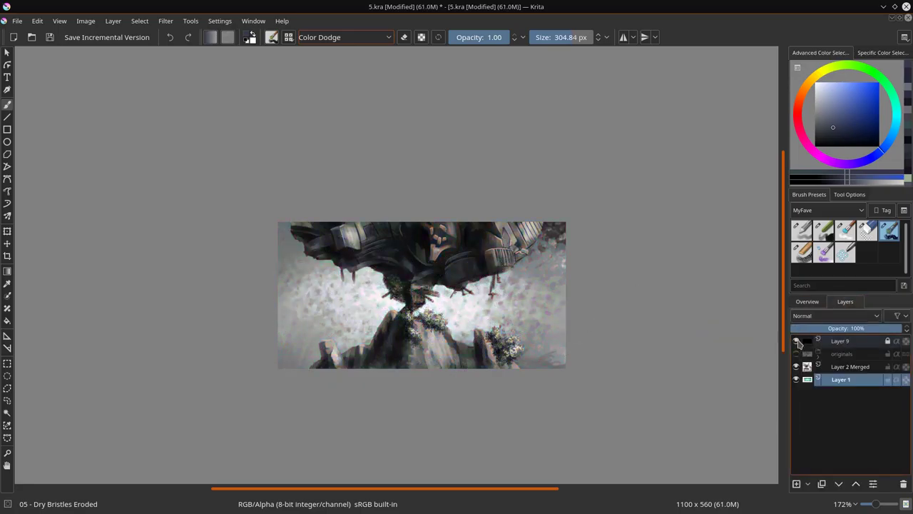
{"action": "left_click", "coordinate": [797, 342]}
{"action": "left_click", "coordinate": [808, 302]}
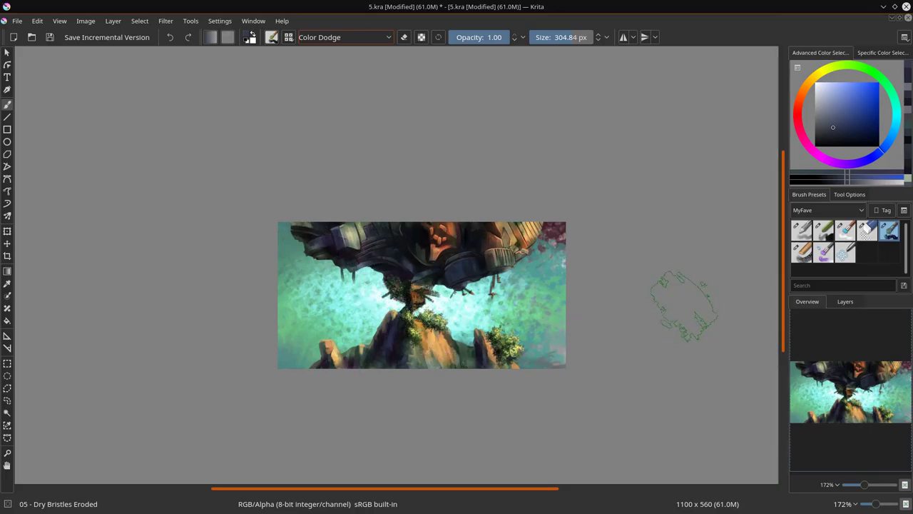
- Return the brush to Normal blending, make Layer 2 Merged active with a dark blue-gray color, and save the painting
{"action": "left_click", "coordinate": [845, 301]}
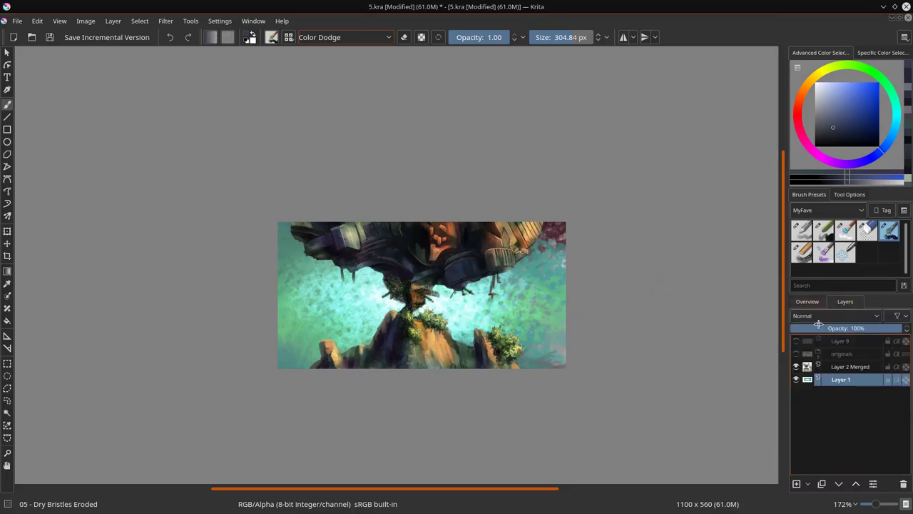
{"action": "left_click", "coordinate": [344, 37]}
{"action": "left_click", "coordinate": [343, 145]}
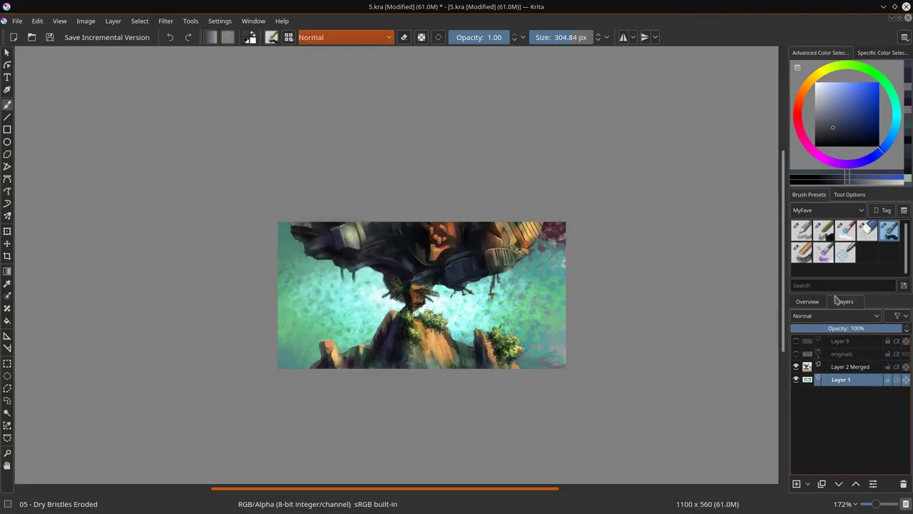
{"action": "left_click", "coordinate": [845, 232]}
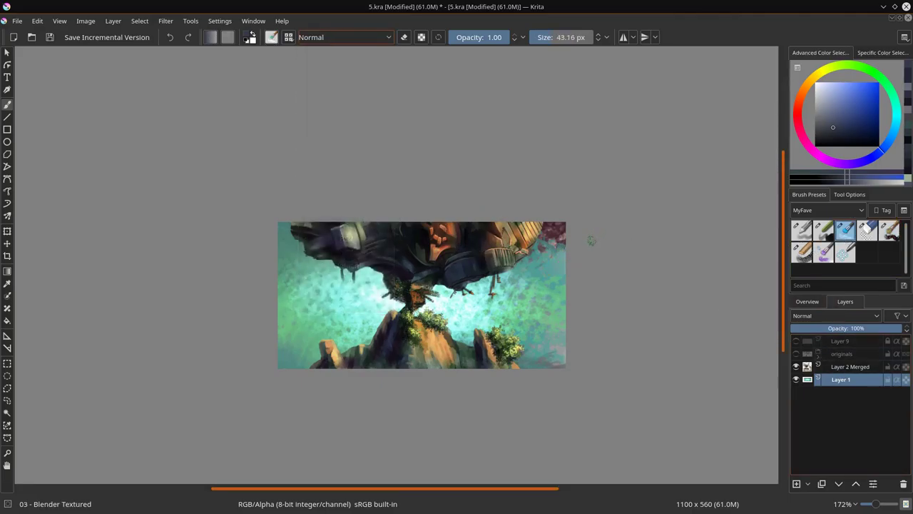
{"action": "left_click", "coordinate": [851, 367]}
{"action": "left_click", "coordinate": [826, 140]}
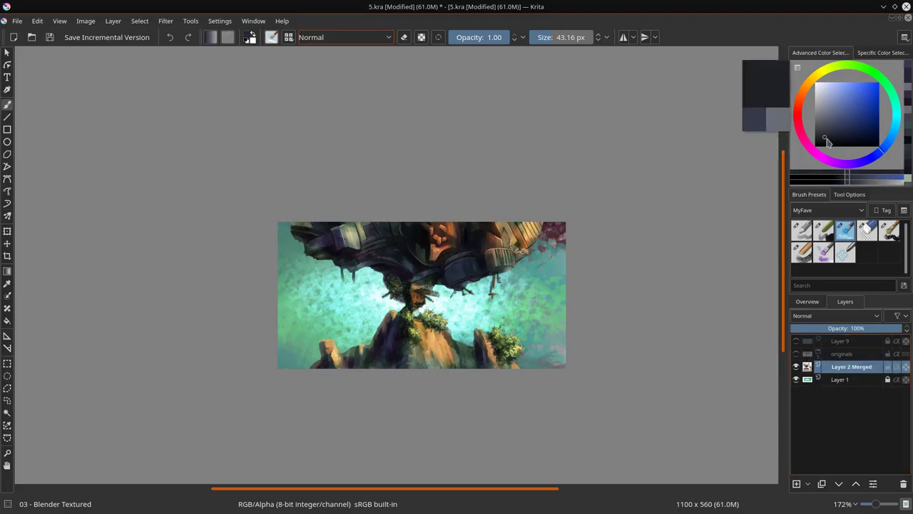
{"action": "left_click", "coordinate": [50, 38]}
- Darken the middle of the stem with near-black blue tones using the Basic Flow & Opacity brush at 5.56 px
{"action": "left_click_drag", "start_coordinate": [416, 341], "coordinate": [428, 262]}
{"action": "left_click_drag", "start_coordinate": [372, 152], "coordinate": [366, 304]}
{"action": "left_click", "coordinate": [804, 234]}
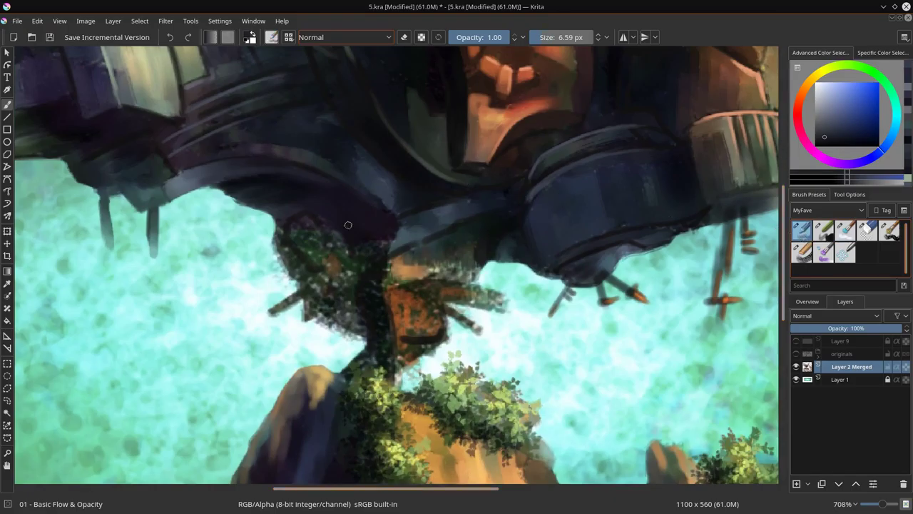
{"action": "left_click_drag", "start_coordinate": [373, 284], "coordinate": [374, 265]}
{"action": "left_click_drag", "start_coordinate": [280, 222], "coordinate": [269, 221]}
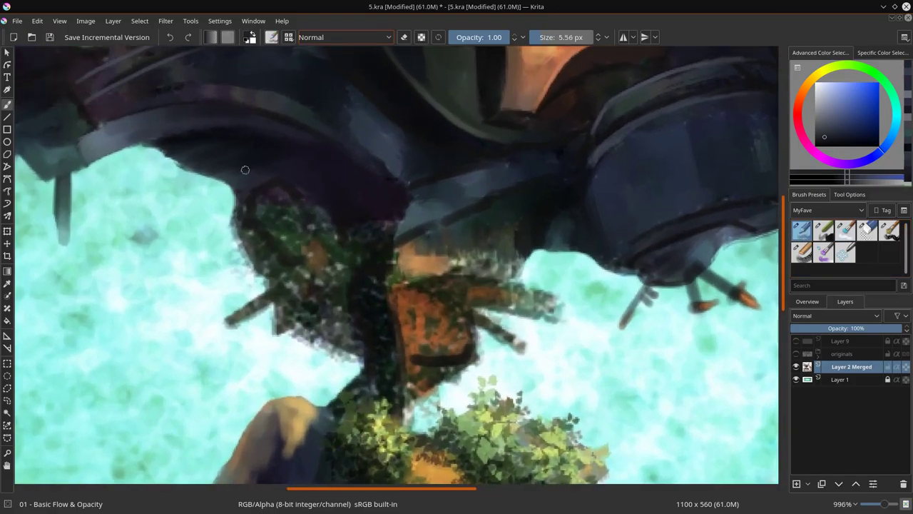
{"action": "left_click", "coordinate": [822, 142]}
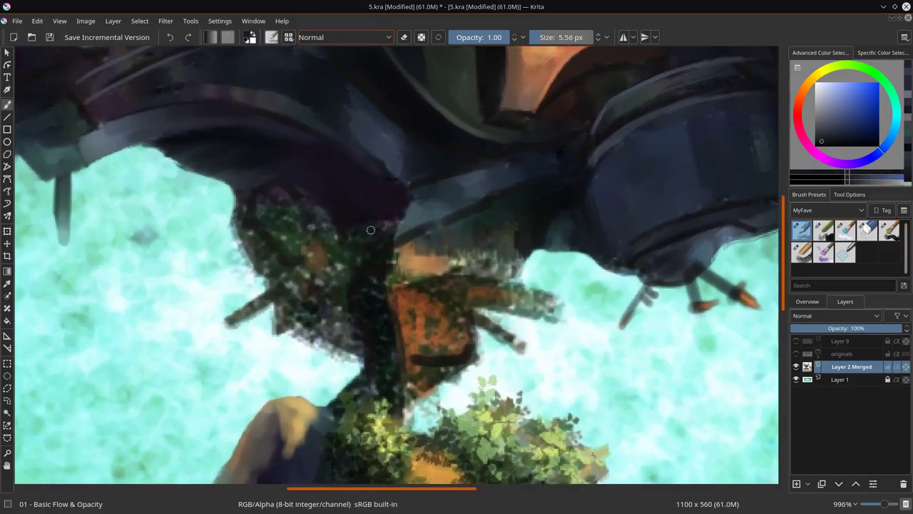
{"action": "mouse_move", "coordinate": [368, 272]}
{"action": "left_mouse_down"}
{"action": "mouse_move", "coordinate": [366, 306]}
{"action": "mouse_move", "coordinate": [341, 302]}
{"action": "mouse_move", "coordinate": [359, 283]}
{"action": "left_mouse_up"}
{"action": "left_click", "coordinate": [822, 143]}
- Smooth the dark stem column and its orange side with the Blender Textured brush at 16.86 px
{"action": "left_click", "coordinate": [847, 233]}
{"action": "mouse_move", "coordinate": [393, 306]}
{"action": "left_mouse_down"}
{"action": "mouse_move", "coordinate": [387, 300]}
{"action": "mouse_move", "coordinate": [389, 349]}
{"action": "left_mouse_up"}
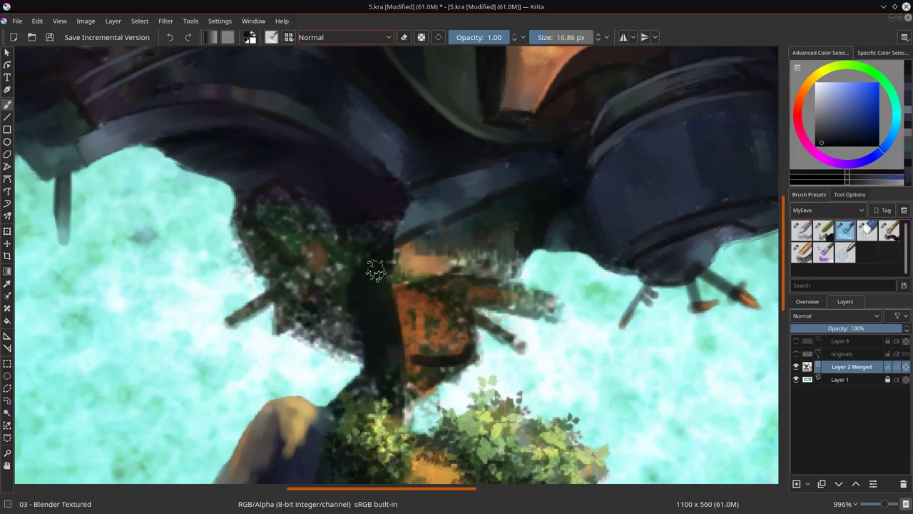
{"action": "mouse_move", "coordinate": [376, 270]}
{"action": "left_mouse_down"}
{"action": "mouse_move", "coordinate": [415, 298]}
{"action": "mouse_move", "coordinate": [440, 347]}
{"action": "mouse_move", "coordinate": [444, 374]}
{"action": "mouse_move", "coordinate": [416, 387]}
{"action": "mouse_move", "coordinate": [442, 367]}
{"action": "left_mouse_up"}
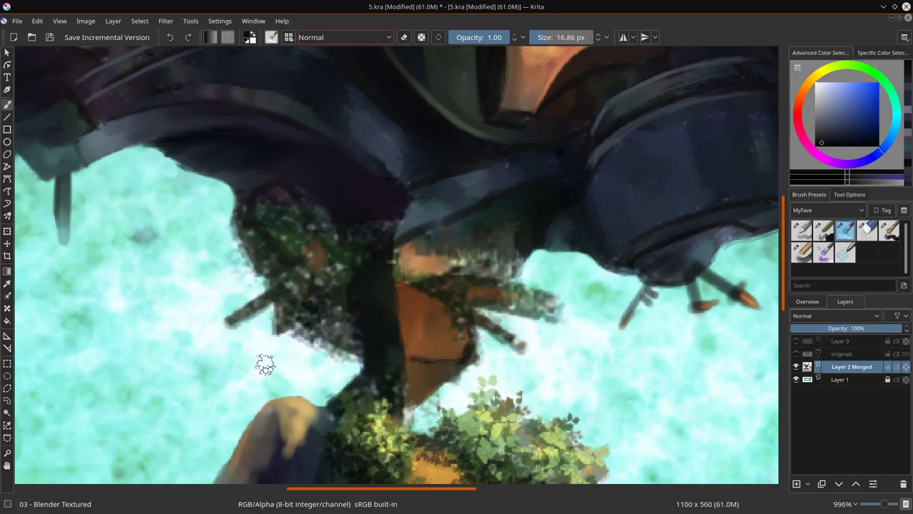
- Outline the stem and its protruding spikes with a polygonal selection and invert the selection
{"action": "left_click", "coordinate": [8, 389]}
{"action": "mouse_move", "coordinate": [341, 413]}
{"action": "left_mouse_down"}
{"action": "mouse_move", "coordinate": [348, 391]}
{"action": "mouse_move", "coordinate": [383, 396]}
{"action": "mouse_move", "coordinate": [400, 426]}
{"action": "mouse_move", "coordinate": [422, 437]}
{"action": "mouse_move", "coordinate": [413, 414]}
{"action": "mouse_move", "coordinate": [488, 346]}
{"action": "mouse_move", "coordinate": [475, 321]}
{"action": "mouse_move", "coordinate": [523, 354]}
{"action": "mouse_move", "coordinate": [474, 309]}
{"action": "mouse_move", "coordinate": [558, 320]}
{"action": "mouse_move", "coordinate": [508, 302]}
{"action": "mouse_move", "coordinate": [552, 298]}
{"action": "mouse_move", "coordinate": [469, 285]}
{"action": "mouse_move", "coordinate": [518, 286]}
{"action": "mouse_move", "coordinate": [485, 263]}
{"action": "mouse_move", "coordinate": [510, 238]}
{"action": "mouse_move", "coordinate": [522, 247]}
{"action": "mouse_move", "coordinate": [420, 227]}
{"action": "mouse_move", "coordinate": [510, 216]}
{"action": "mouse_move", "coordinate": [390, 206]}
{"action": "mouse_move", "coordinate": [262, 174]}
{"action": "mouse_move", "coordinate": [239, 218]}
{"action": "mouse_move", "coordinate": [273, 286]}
{"action": "mouse_move", "coordinate": [227, 321]}
{"action": "mouse_move", "coordinate": [274, 301]}
{"action": "mouse_move", "coordinate": [282, 330]}
{"action": "mouse_move", "coordinate": [295, 316]}
{"action": "mouse_move", "coordinate": [362, 348]}
{"action": "mouse_move", "coordinate": [366, 370]}
{"action": "mouse_move", "coordinate": [332, 408]}
{"action": "left_mouse_up"}
{"action": "left_click", "coordinate": [139, 22]}
{"action": "left_click", "coordinate": [167, 72]}
{"action": "left_click", "coordinate": [809, 303]}
- Erase the ragged paint outside the stem's outline with Eraser Circle, working at 6.99 px and 13.97 px
{"action": "left_click", "coordinate": [868, 232]}
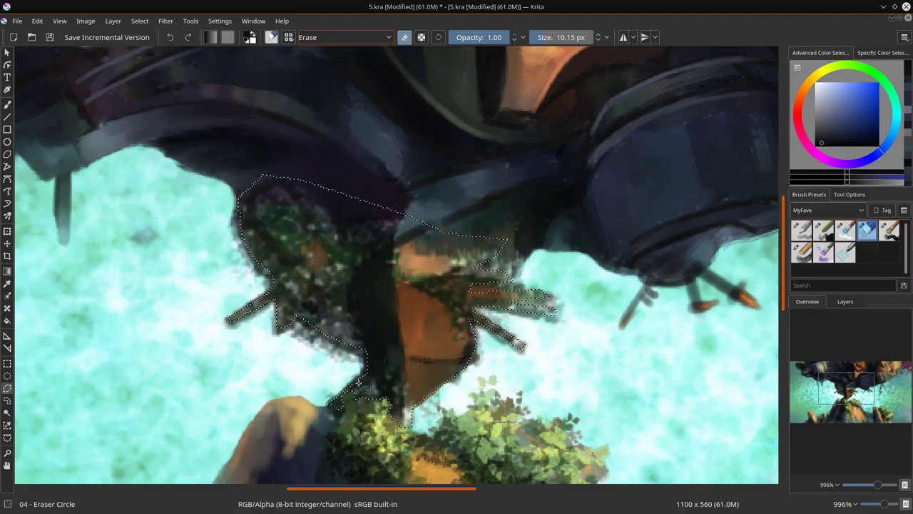
{"action": "key", "text": "b"}
{"action": "key", "text": "bracketleft"}
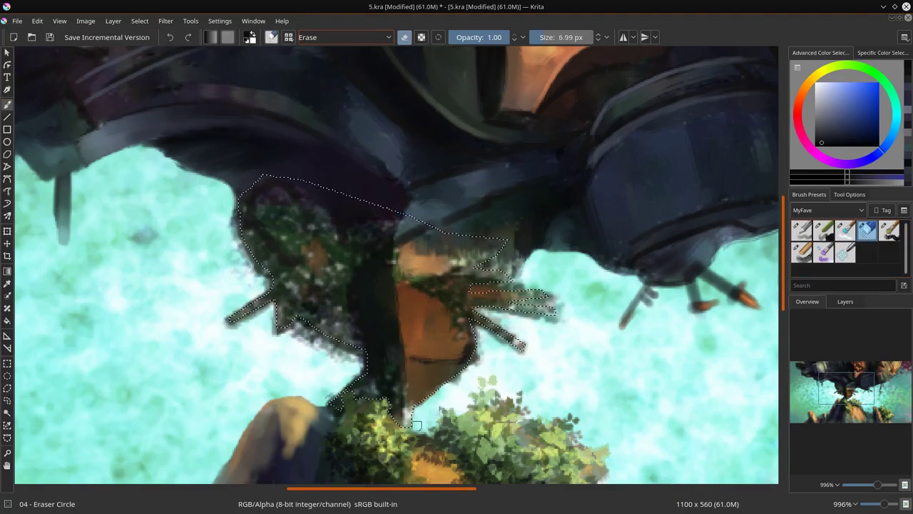
{"action": "left_click_drag", "start_coordinate": [416, 424], "coordinate": [433, 415]}
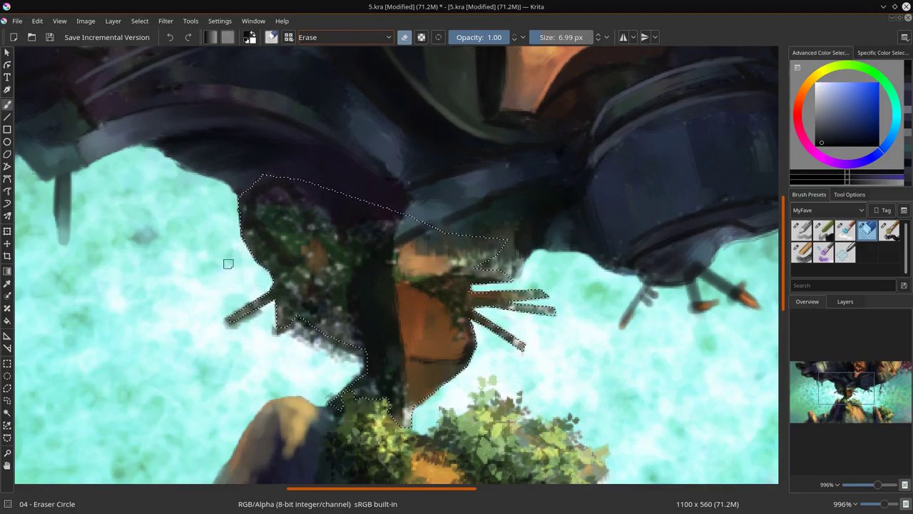
{"action": "left_click_drag", "start_coordinate": [228, 264], "coordinate": [266, 264], "text": "shift"}
{"action": "left_click_drag", "start_coordinate": [229, 331], "coordinate": [272, 326]}
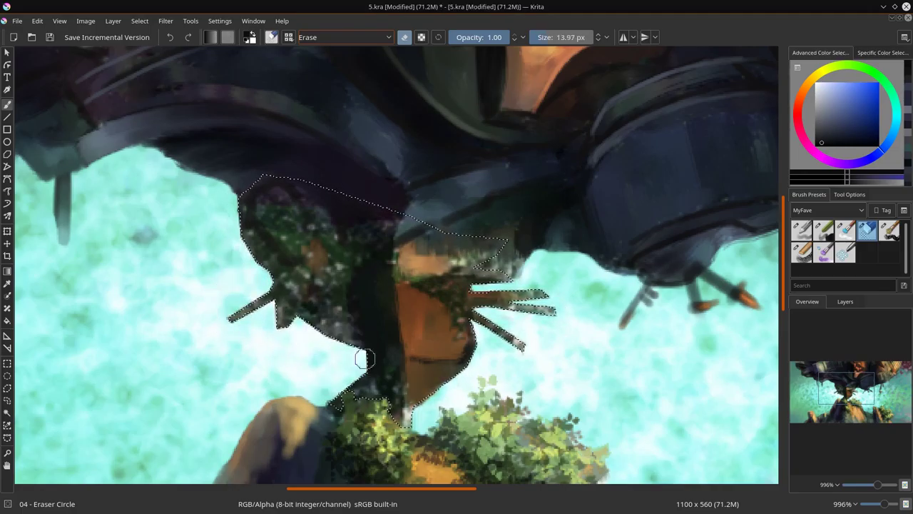
- Invert the selection back to the stem and blend its speckled foliage and rock texture into smooth forms with Blender Textured
{"action": "left_click", "coordinate": [147, 23]}
{"action": "left_click", "coordinate": [162, 73]}
{"action": "left_click", "coordinate": [846, 232]}
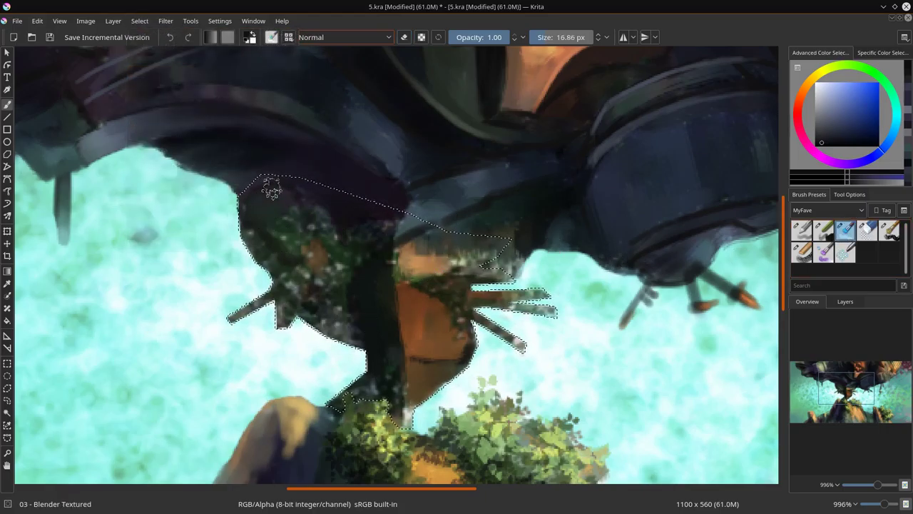
{"action": "left_click_drag", "start_coordinate": [285, 296], "coordinate": [282, 298]}
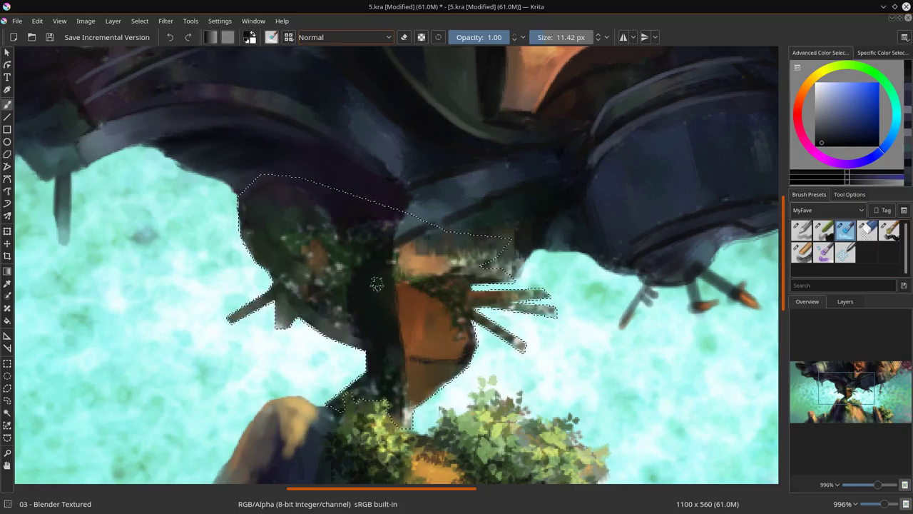
{"action": "left_click_drag", "start_coordinate": [376, 284], "coordinate": [373, 290]}
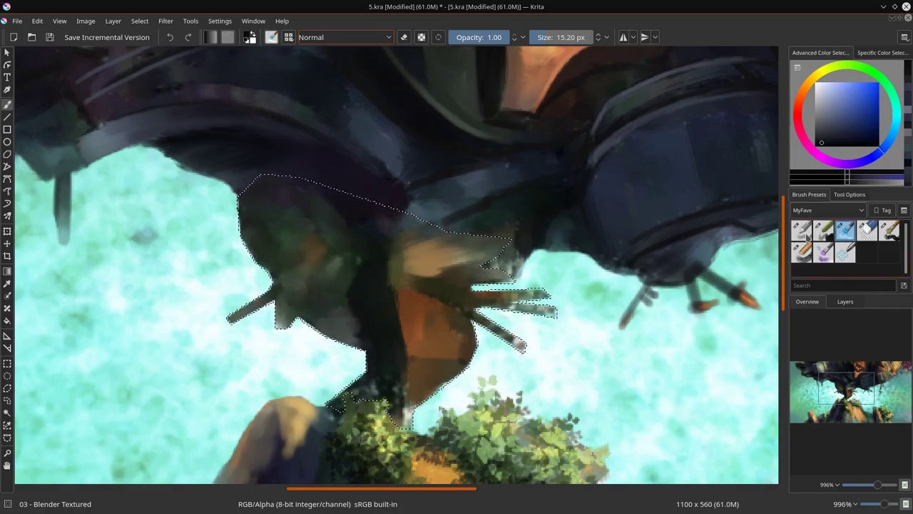
- Invert the selection again and erase the leftover paint beside the stem's upper right edge at 13.97 px
{"action": "left_click", "coordinate": [142, 22]}
{"action": "left_click", "coordinate": [163, 241]}
{"action": "left_click", "coordinate": [866, 230]}
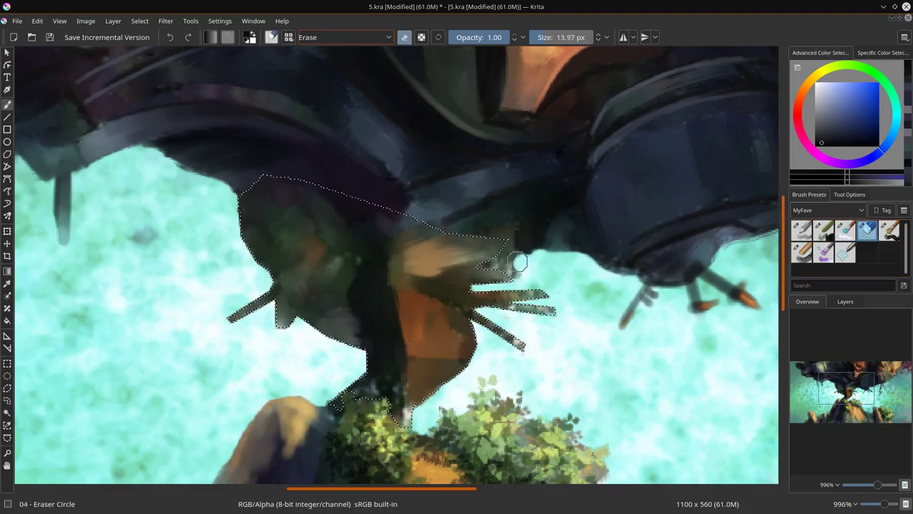
{"action": "key", "text": "slash"}
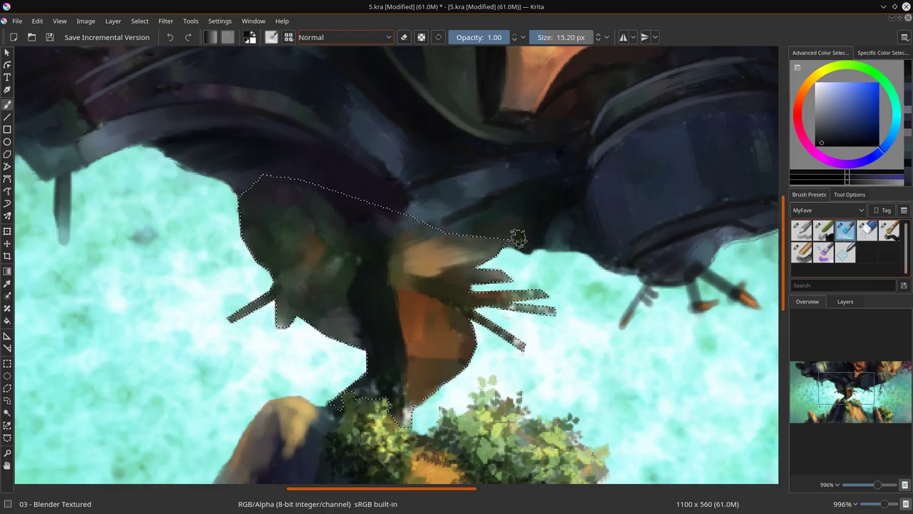
{"action": "left_click", "coordinate": [802, 230]}
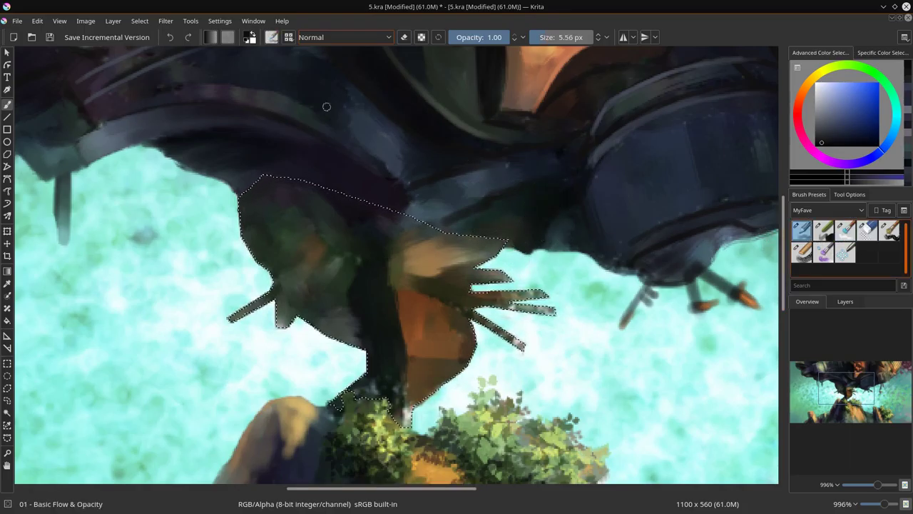
- Restore the selection to the stem and paint small sampled-orange blocks down its dark center at 10.28 px, undoing a stray stroke
{"action": "left_click", "coordinate": [141, 22]}
{"action": "left_click", "coordinate": [163, 72]}
{"action": "left_click", "coordinate": [835, 121]}
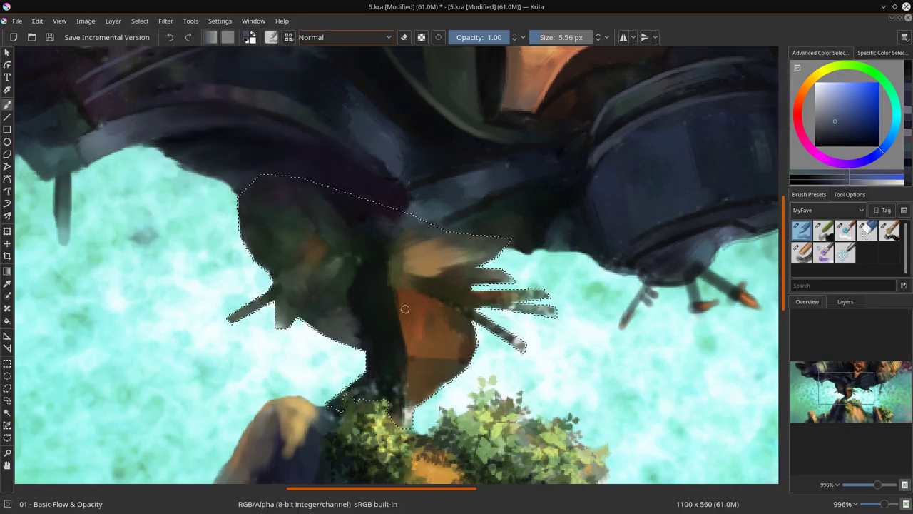
{"action": "left_click", "coordinate": [419, 313], "text": "ctrl"}
{"action": "left_click_drag", "start_coordinate": [395, 305], "coordinate": [404, 305]}
{"action": "mouse_move", "coordinate": [389, 338]}
{"action": "left_mouse_down"}
{"action": "mouse_move", "coordinate": [384, 304]}
{"action": "mouse_move", "coordinate": [384, 329]}
{"action": "left_mouse_up"}
{"action": "key", "text": "ctrl+z"}
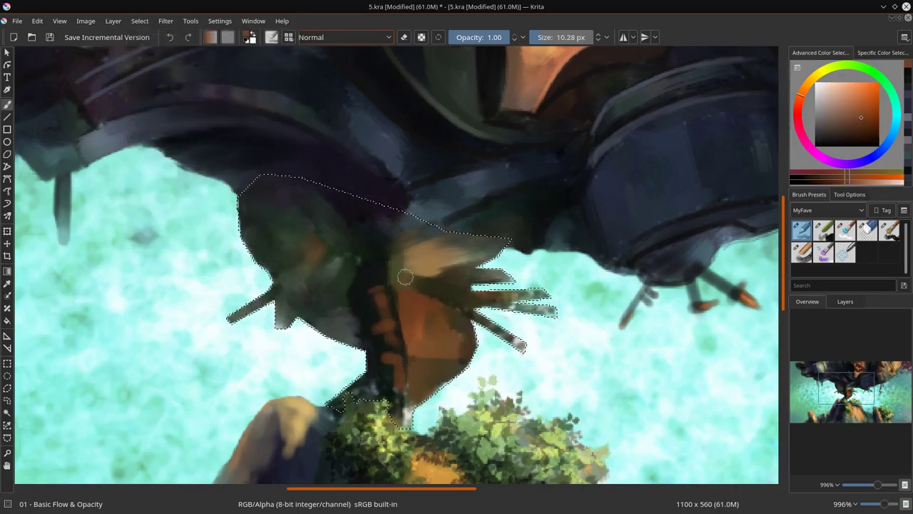
- Cover the lower part of the orange bulge with sampled dark green-gray tones and blend the stem's base at 12.04 px
{"action": "left_click", "coordinate": [404, 354], "text": "ctrl"}
{"action": "left_click_drag", "start_coordinate": [411, 368], "coordinate": [462, 361]}
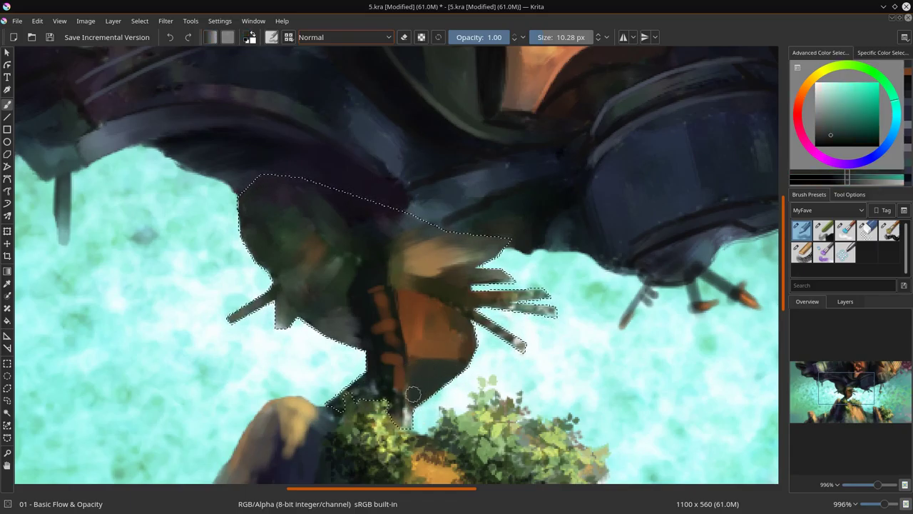
{"action": "left_click", "coordinate": [410, 390], "text": "ctrl"}
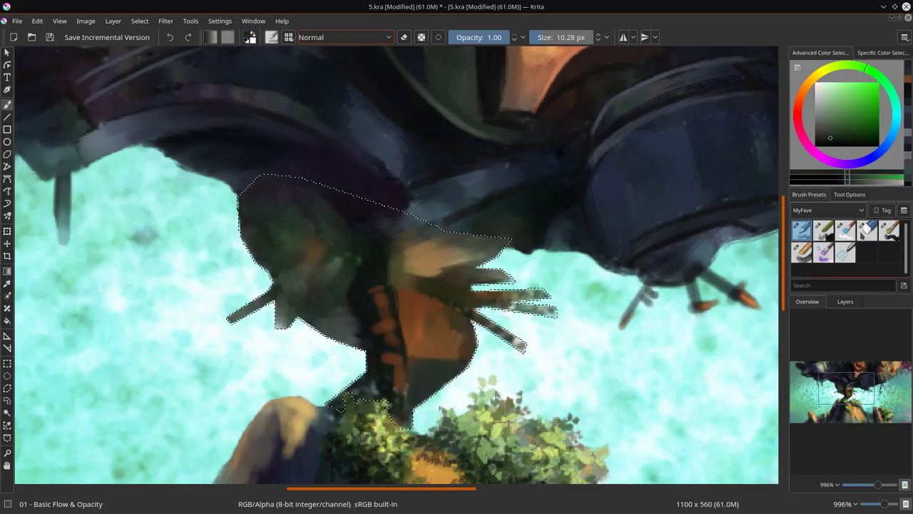
{"action": "key", "text": "slash"}
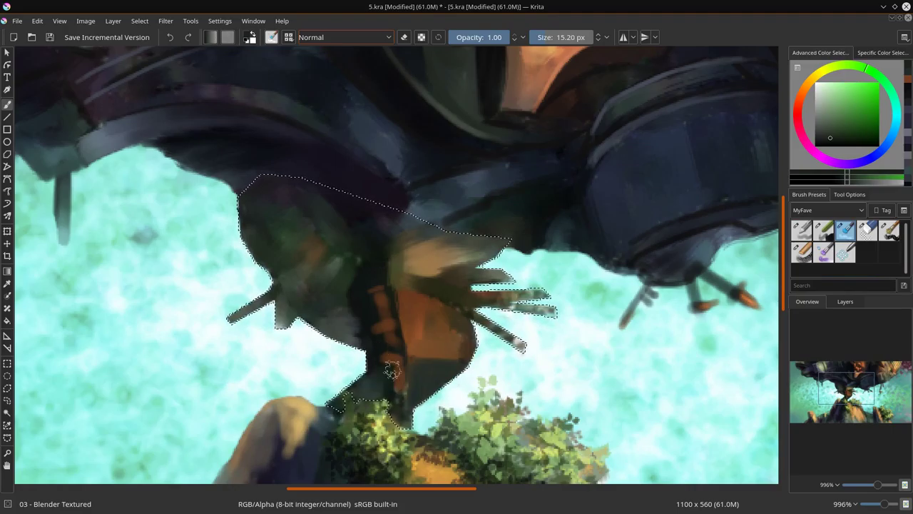
{"action": "key", "text": "bracketleft"}
{"action": "key", "text": "bracketleft"}
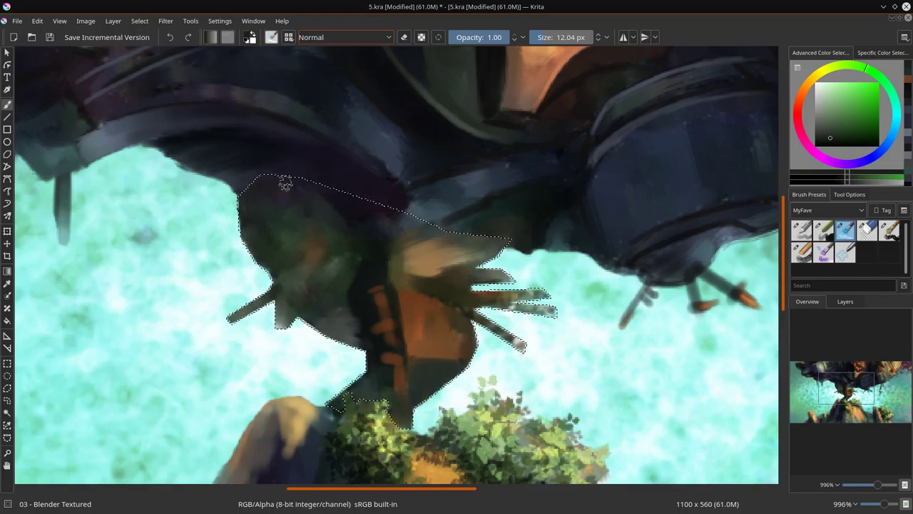
- Add a polygonal area covering the machine's underside to the right of the stem to the current selection
{"action": "left_click", "coordinate": [7, 388]}
{"action": "left_click", "coordinate": [850, 196]}
{"action": "left_click", "coordinate": [309, 218]}
{"action": "left_click", "coordinate": [361, 154]}
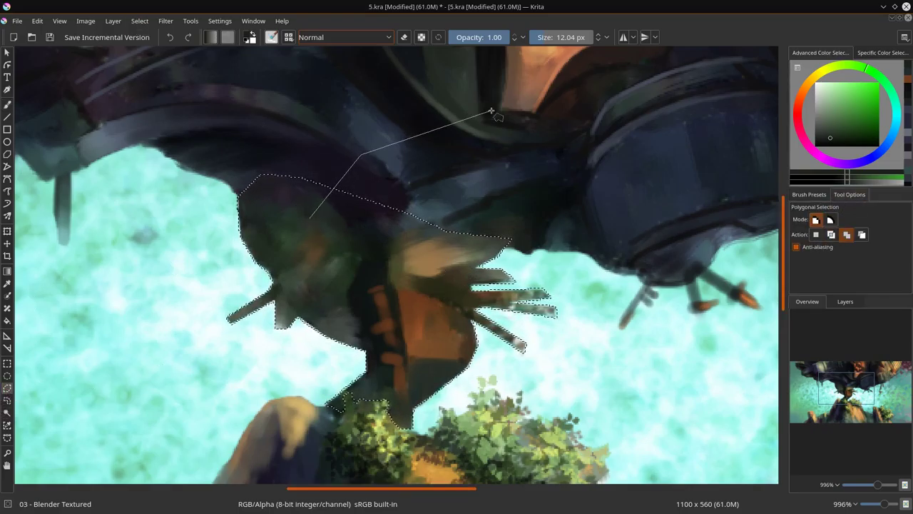
{"action": "left_click", "coordinate": [491, 110]}
{"action": "left_click", "coordinate": [617, 104]}
{"action": "left_click", "coordinate": [659, 166]}
{"action": "left_click", "coordinate": [653, 216]}
{"action": "double_click", "coordinate": [330, 279]}
- Add another polygonal area over the dark mass directly above the stem to the selection and return to the brush
{"action": "left_click", "coordinate": [263, 166]}
{"action": "left_click", "coordinate": [338, 88]}
{"action": "left_click", "coordinate": [481, 55]}
{"action": "left_click", "coordinate": [564, 139]}
{"action": "left_click", "coordinate": [479, 224]}
{"action": "left_click", "coordinate": [368, 273]}
{"action": "double_click", "coordinate": [287, 211]}
{"action": "left_click", "coordinate": [8, 105]}
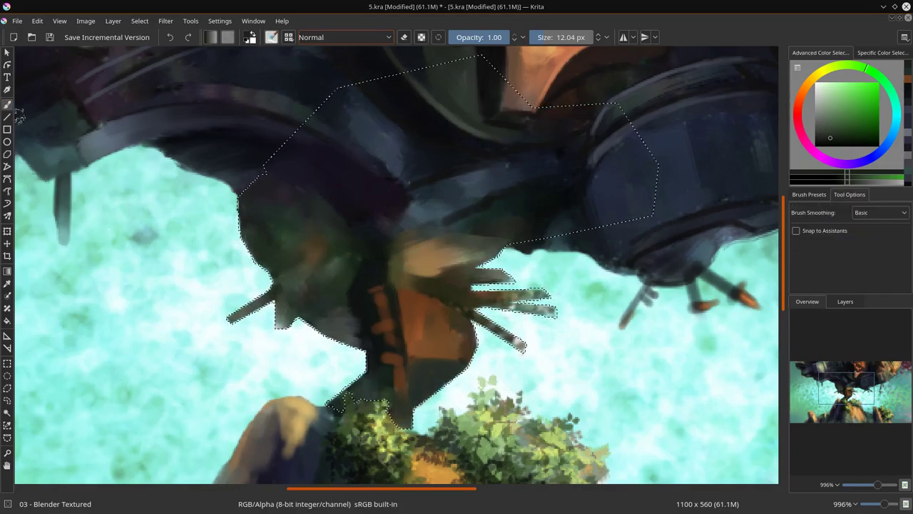
- Choose the Basic Flow & Opacity brush and mirror the image horizontally
{"action": "left_click", "coordinate": [809, 194]}
{"action": "left_click", "coordinate": [802, 228]}
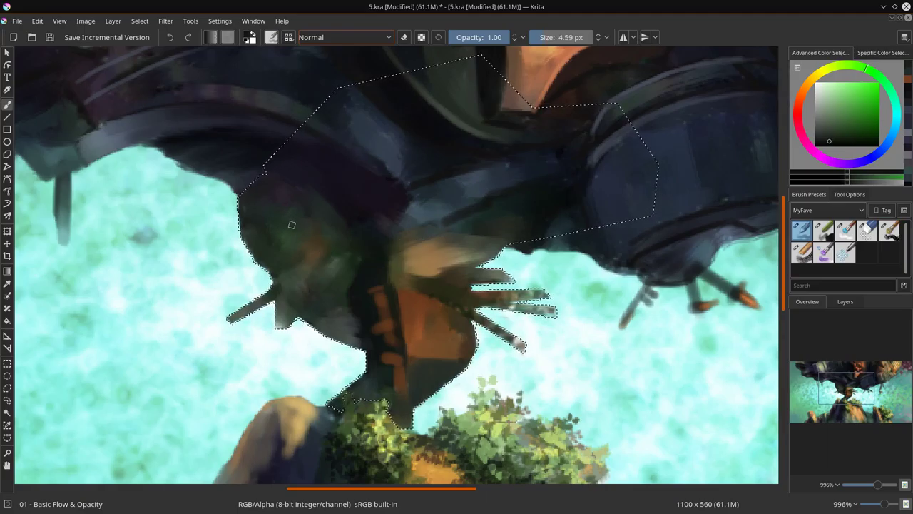
{"action": "left_click", "coordinate": [86, 21]}
{"action": "left_click", "coordinate": [106, 142]}
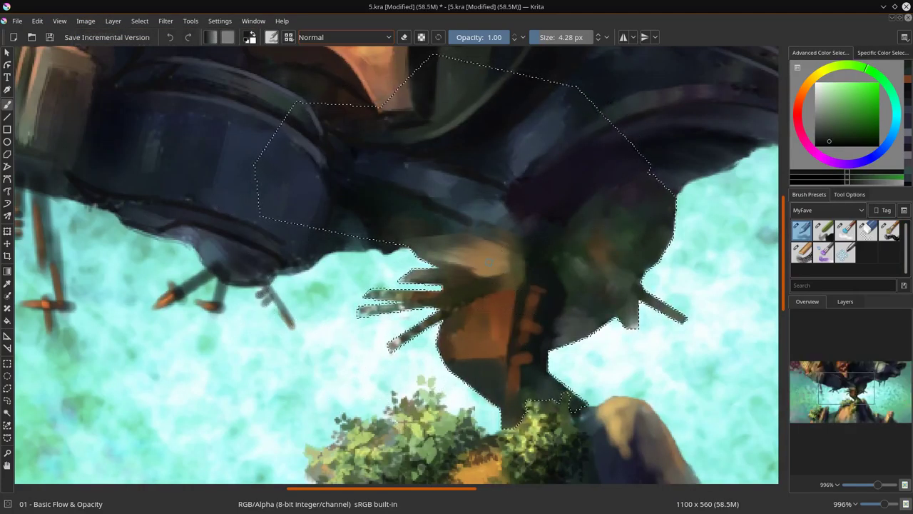
- Sketch thin dark curved panel lines and small tooth-like segments across the stem's upper bulge at 3.31 px
{"action": "left_click_drag", "start_coordinate": [624, 303], "coordinate": [535, 94]}
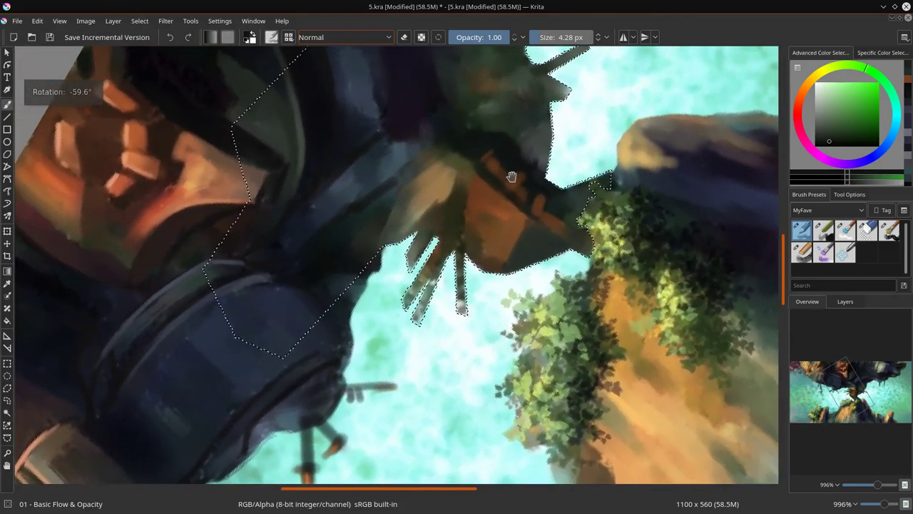
{"action": "left_click_drag", "start_coordinate": [511, 177], "coordinate": [395, 226]}
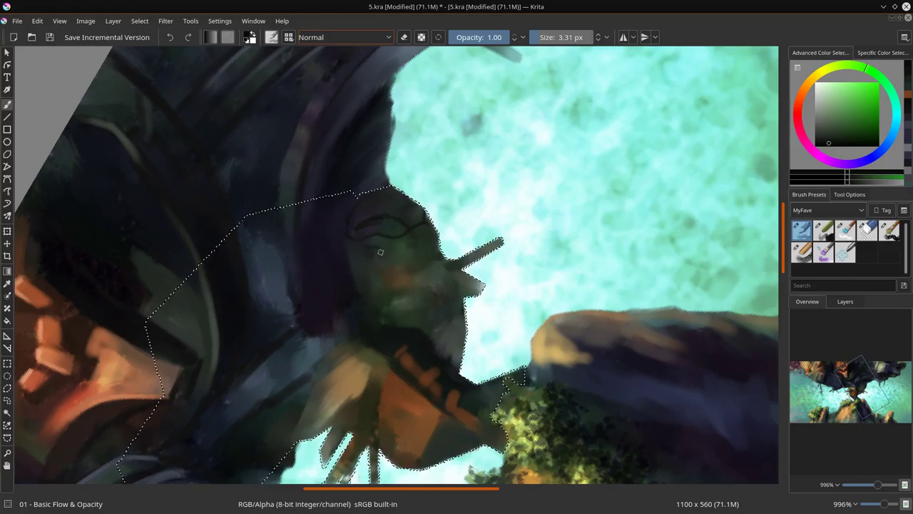
{"action": "left_click_drag", "start_coordinate": [376, 252], "coordinate": [405, 251]}
{"action": "mouse_move", "coordinate": [351, 241]}
{"action": "left_mouse_down"}
{"action": "mouse_move", "coordinate": [367, 224]}
{"action": "mouse_move", "coordinate": [363, 257]}
{"action": "mouse_move", "coordinate": [379, 277]}
{"action": "mouse_move", "coordinate": [396, 266]}
{"action": "mouse_move", "coordinate": [425, 279]}
{"action": "mouse_move", "coordinate": [399, 251]}
{"action": "mouse_move", "coordinate": [377, 260]}
{"action": "mouse_move", "coordinate": [409, 260]}
{"action": "left_mouse_up"}
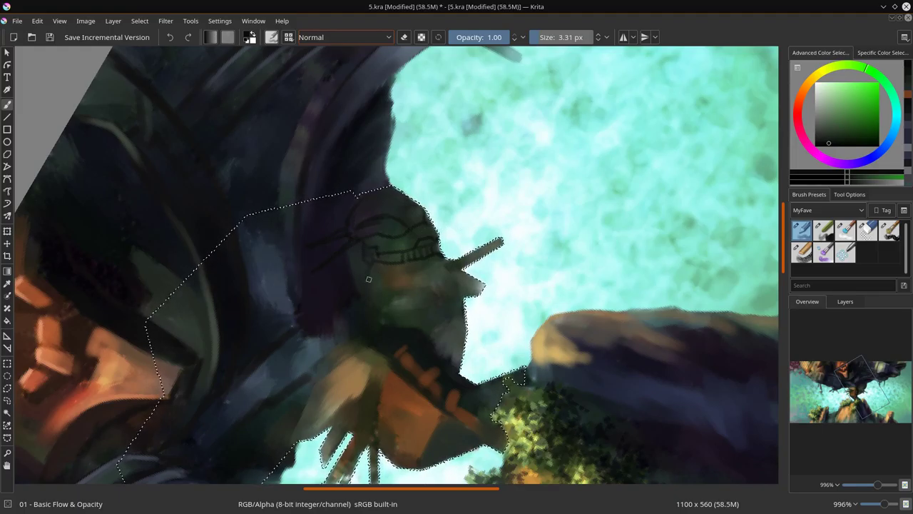
- Draw dark panel outlines across the lower half of the stem's bulge at 3.31 px, undoing the last stroke
{"action": "mouse_move", "coordinate": [369, 275]}
{"action": "left_mouse_down"}
{"action": "mouse_move", "coordinate": [360, 310]}
{"action": "mouse_move", "coordinate": [389, 273]}
{"action": "left_mouse_up"}
{"action": "mouse_move", "coordinate": [381, 310]}
{"action": "left_mouse_down"}
{"action": "mouse_move", "coordinate": [416, 307]}
{"action": "mouse_move", "coordinate": [394, 291]}
{"action": "mouse_move", "coordinate": [437, 298]}
{"action": "mouse_move", "coordinate": [454, 278]}
{"action": "left_mouse_up"}
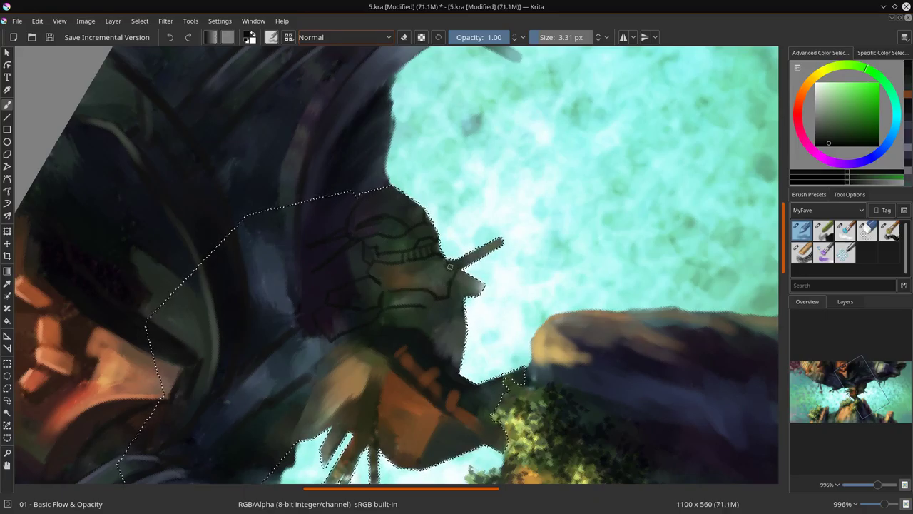
{"action": "key", "text": "ctrl+z"}
- Sketch a dark-outlined, claw-ended arm reaching from the stem's bulge across the blue-gray underside at 3.31 px
{"action": "mouse_move", "coordinate": [308, 329]}
{"action": "left_mouse_down"}
{"action": "mouse_move", "coordinate": [294, 345]}
{"action": "mouse_move", "coordinate": [311, 356]}
{"action": "mouse_move", "coordinate": [309, 346]}
{"action": "left_mouse_up"}
{"action": "mouse_move", "coordinate": [244, 374]}
{"action": "left_mouse_down"}
{"action": "mouse_move", "coordinate": [273, 391]}
{"action": "mouse_move", "coordinate": [326, 344]}
{"action": "left_mouse_up"}
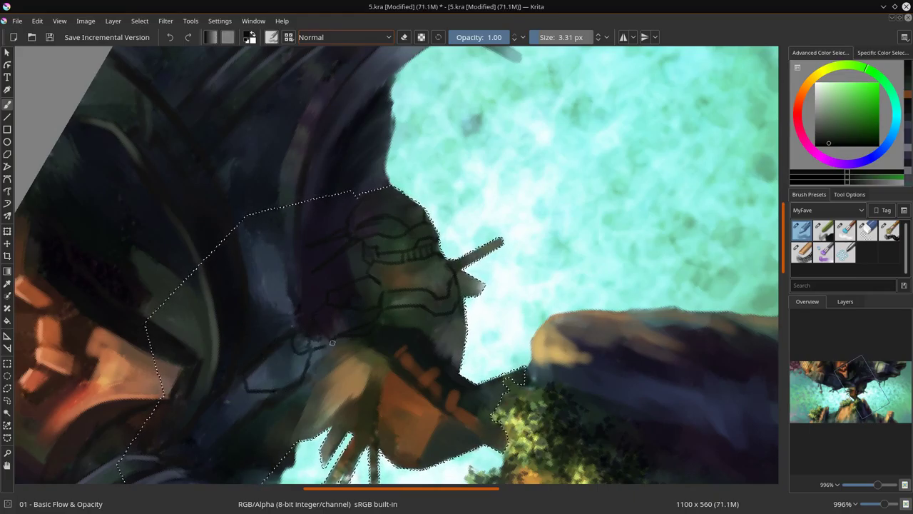
{"action": "left_click_drag", "start_coordinate": [244, 382], "coordinate": [231, 400]}
{"action": "mouse_move", "coordinate": [233, 401]}
{"action": "left_mouse_down"}
{"action": "mouse_move", "coordinate": [248, 392]}
{"action": "mouse_move", "coordinate": [237, 408]}
{"action": "left_mouse_up"}
{"action": "left_click_drag", "start_coordinate": [239, 408], "coordinate": [261, 392]}
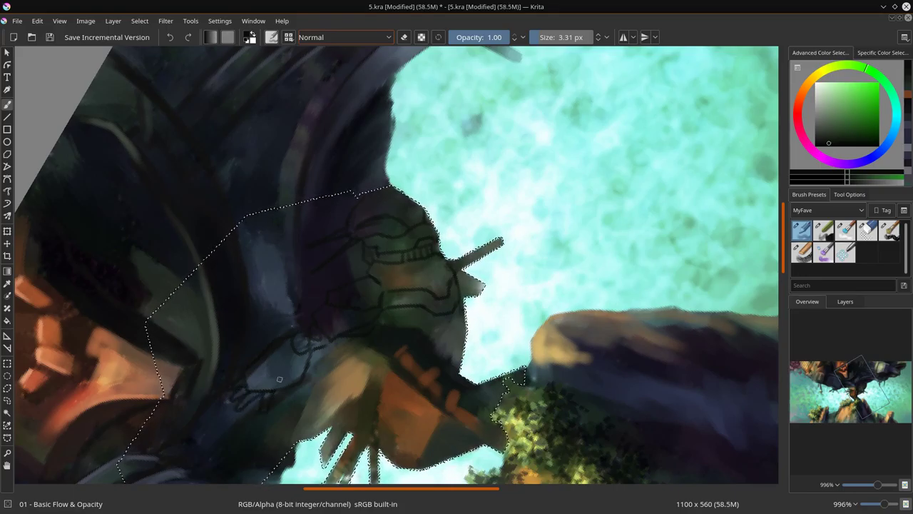
- Sketch dark limb outlines around the orange patches of the lower stem at 3.31 px, undoing stray strokes
{"action": "mouse_move", "coordinate": [367, 348]}
{"action": "left_mouse_down"}
{"action": "mouse_move", "coordinate": [372, 376]}
{"action": "mouse_move", "coordinate": [395, 366]}
{"action": "mouse_move", "coordinate": [400, 326]}
{"action": "mouse_move", "coordinate": [374, 357]}
{"action": "mouse_move", "coordinate": [377, 388]}
{"action": "left_mouse_up"}
{"action": "key", "text": "ctrl+z"}
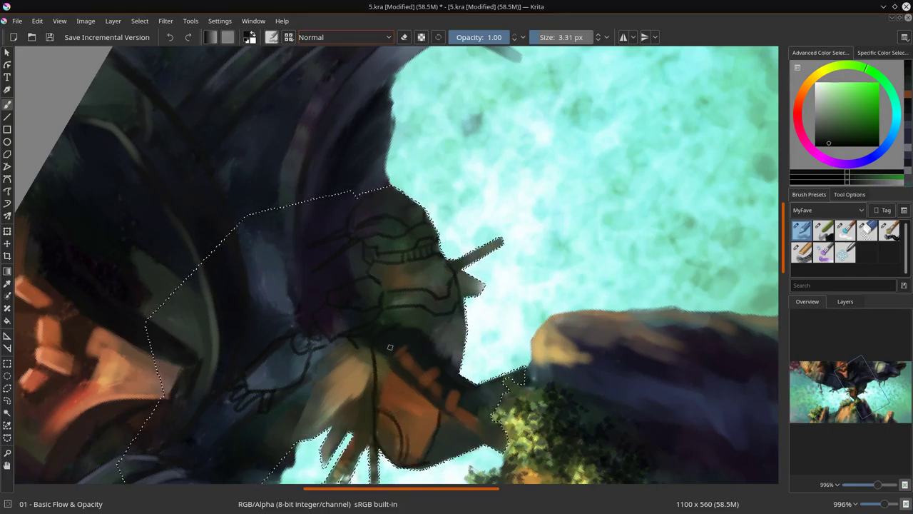
{"action": "mouse_move", "coordinate": [398, 362]}
{"action": "left_mouse_down"}
{"action": "mouse_move", "coordinate": [406, 347]}
{"action": "mouse_move", "coordinate": [426, 402]}
{"action": "left_mouse_up"}
{"action": "key", "text": "ctrl+z"}
{"action": "left_click_drag", "start_coordinate": [457, 419], "coordinate": [492, 428]}
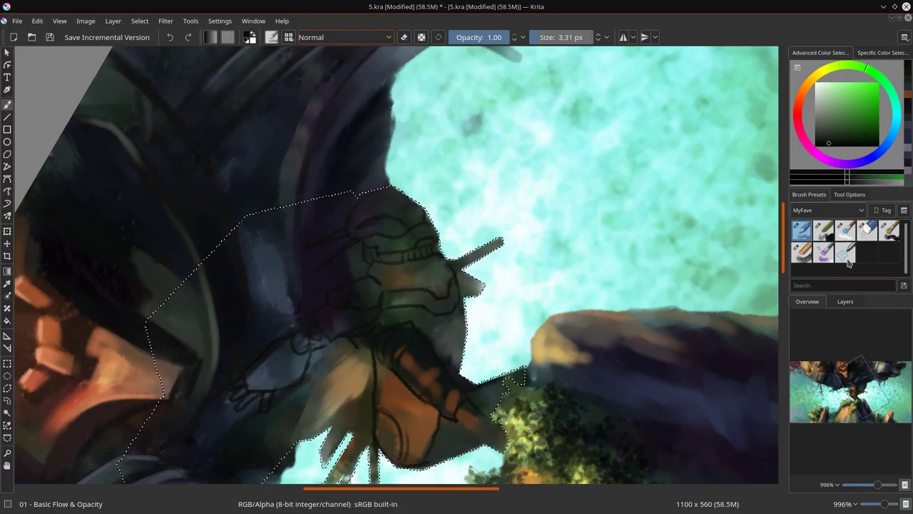
- Trim the stem's edge beside the rock with the Eraser Circle brush, and outline the pale tan patch with Basic Flow & Opacity
{"action": "left_click", "coordinate": [866, 231]}
{"action": "left_click_drag", "start_coordinate": [473, 372], "coordinate": [468, 374]}
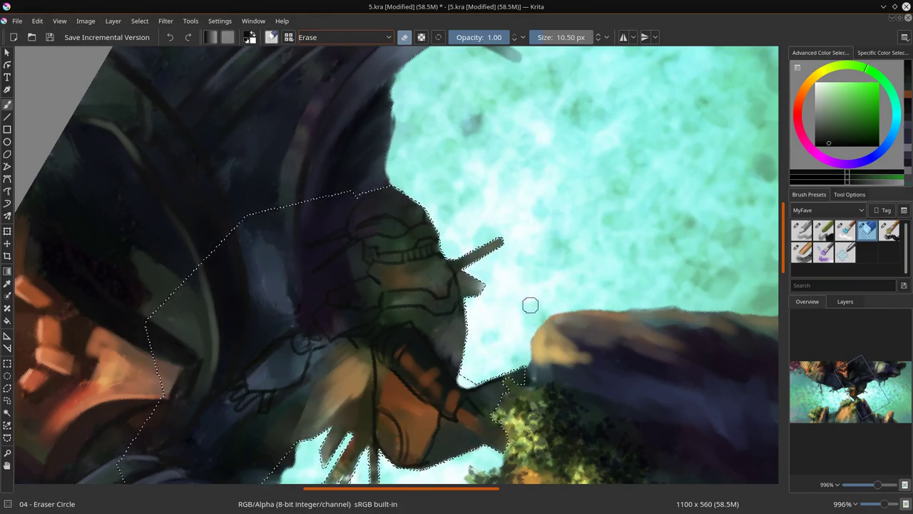
{"action": "key", "text": "/"}
{"action": "mouse_move", "coordinate": [368, 358]}
{"action": "left_mouse_down"}
{"action": "mouse_move", "coordinate": [364, 388]}
{"action": "mouse_move", "coordinate": [356, 341]}
{"action": "mouse_move", "coordinate": [350, 427]}
{"action": "mouse_move", "coordinate": [340, 351]}
{"action": "left_mouse_up"}
{"action": "left_click_drag", "start_coordinate": [480, 384], "coordinate": [505, 251]}
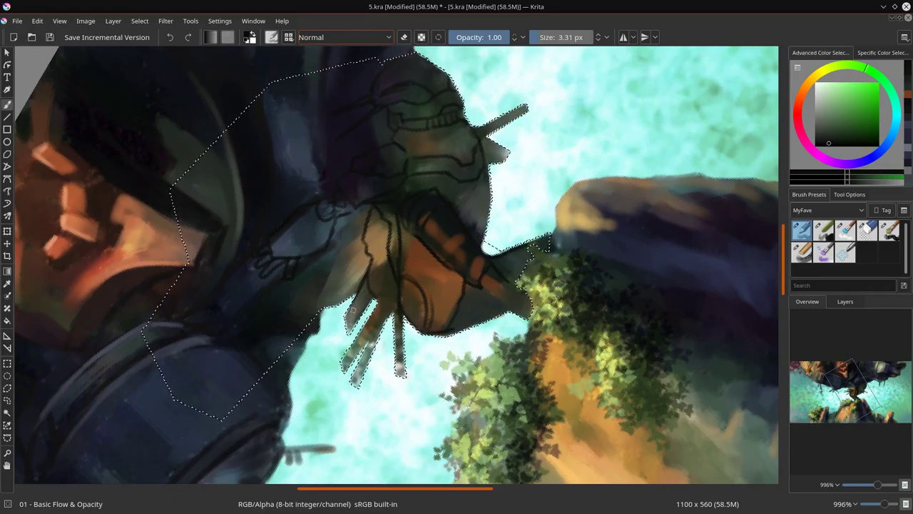
{"action": "key", "text": "5"}
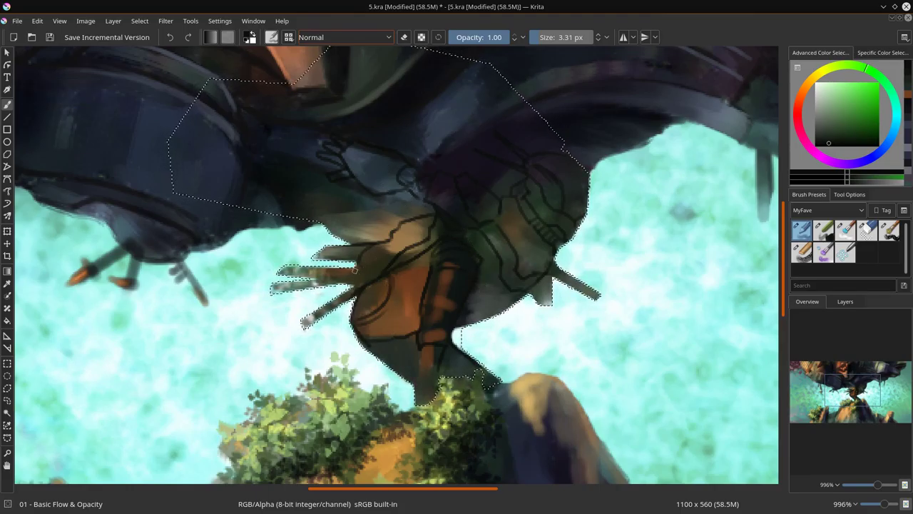
- Paint sampled dark green over the tan patch at 18.81 px and blue-gray on the shoulder at 9.80 px
{"action": "left_click", "coordinate": [343, 205], "text": "ctrl"}
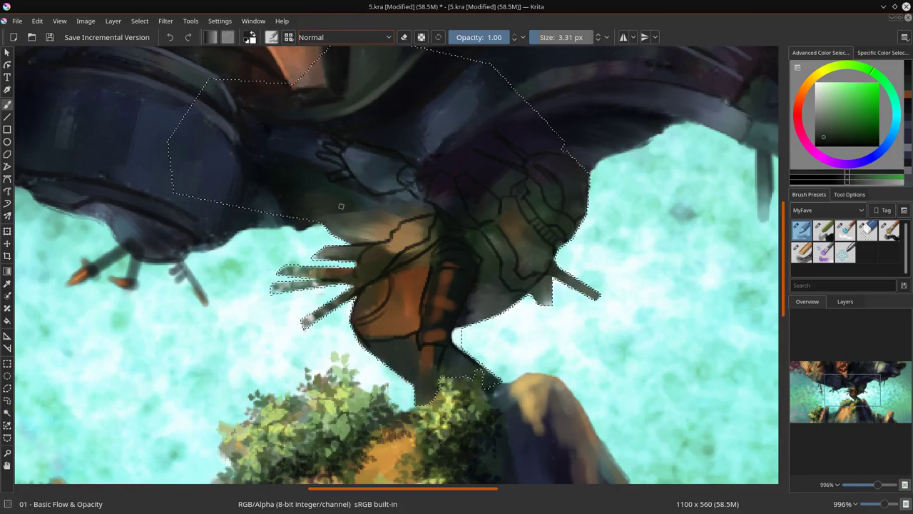
{"action": "mouse_move", "coordinate": [351, 226]}
{"action": "left_mouse_down"}
{"action": "mouse_move", "coordinate": [373, 226]}
{"action": "mouse_move", "coordinate": [401, 207]}
{"action": "left_mouse_up"}
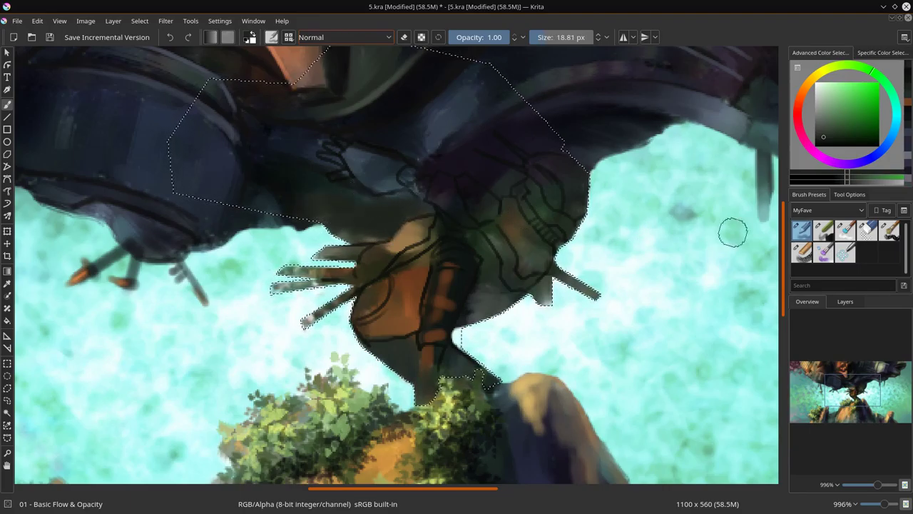
{"action": "left_click", "coordinate": [448, 201], "text": "ctrl"}
{"action": "mouse_move", "coordinate": [456, 188]}
{"action": "left_mouse_down"}
{"action": "mouse_move", "coordinate": [443, 189]}
{"action": "mouse_move", "coordinate": [493, 192]}
{"action": "left_mouse_up"}
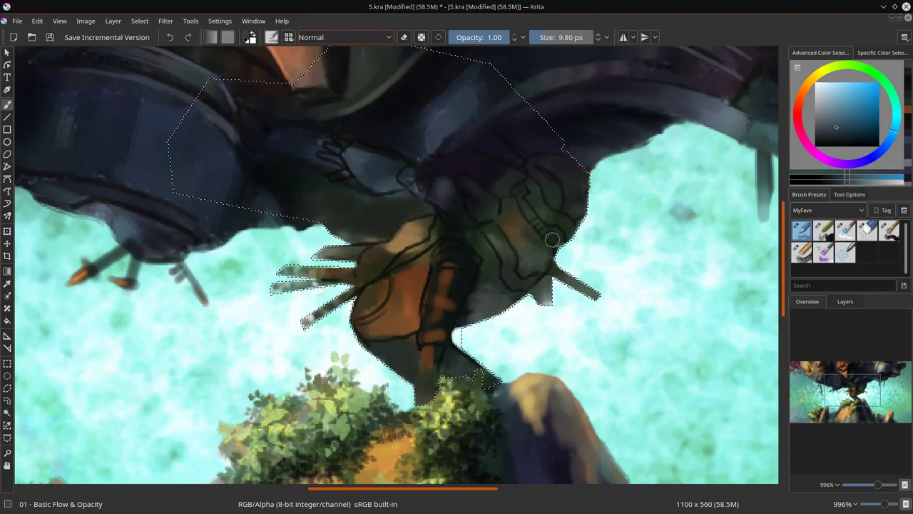
- Paint glowing green eyes on the figure's head in Color Dodge mode with a brush of about 8 to 10 px
{"action": "left_click", "coordinate": [552, 240], "text": "ctrl"}
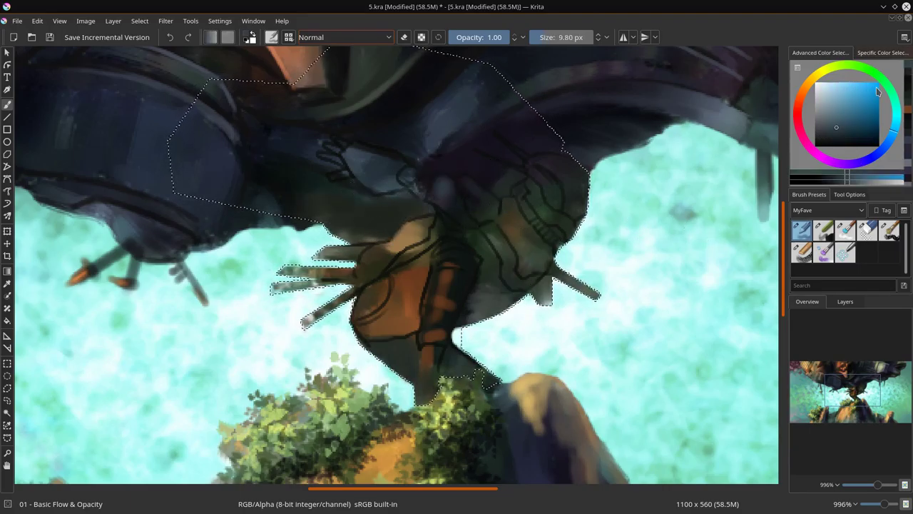
{"action": "left_click", "coordinate": [344, 37]}
{"action": "left_click", "coordinate": [321, 79]}
{"action": "left_click", "coordinate": [553, 199]}
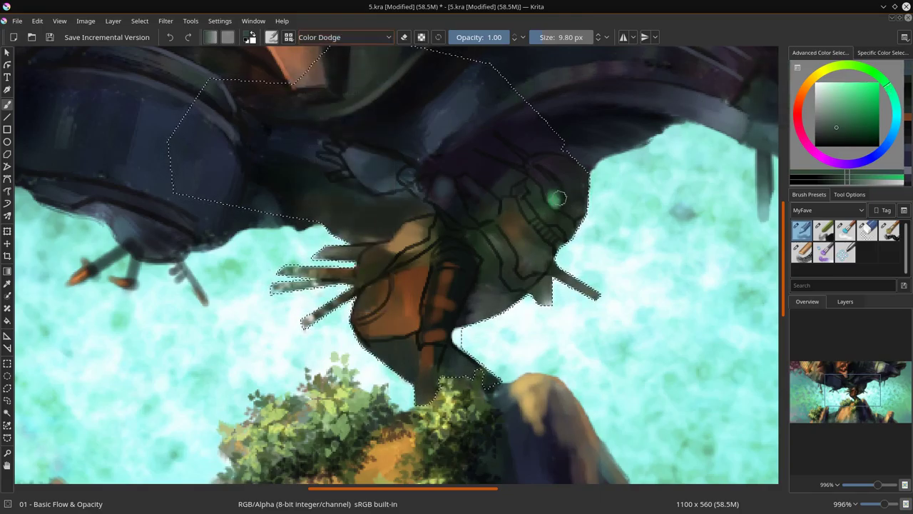
{"action": "key", "text": "bracketleft"}
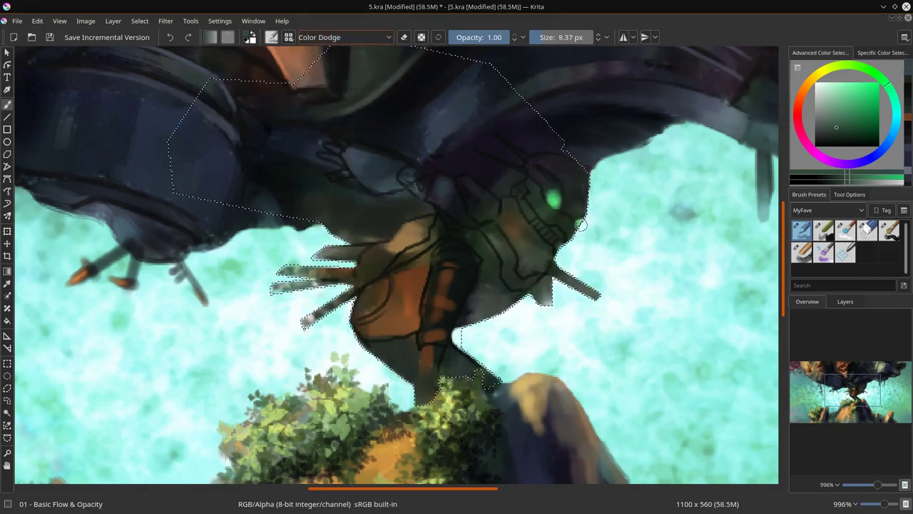
{"action": "left_click_drag", "start_coordinate": [548, 193], "coordinate": [554, 202]}
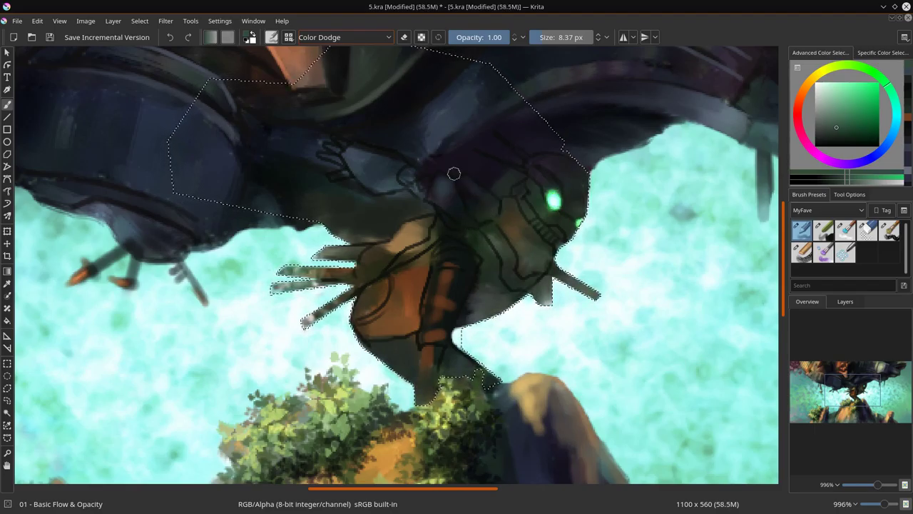
- Darken the remaining tan patch above the orange thigh in Multiply mode with muted violet-blue at 12.28 px
{"action": "key", "text": "bracketleft"}
{"action": "key", "text": "bracketleft"}
{"action": "key", "text": "bracketleft"}
{"action": "left_click", "coordinate": [344, 37]}
{"action": "left_click", "coordinate": [318, 128]}
{"action": "left_click", "coordinate": [847, 112]}
{"action": "left_click", "coordinate": [863, 158]}
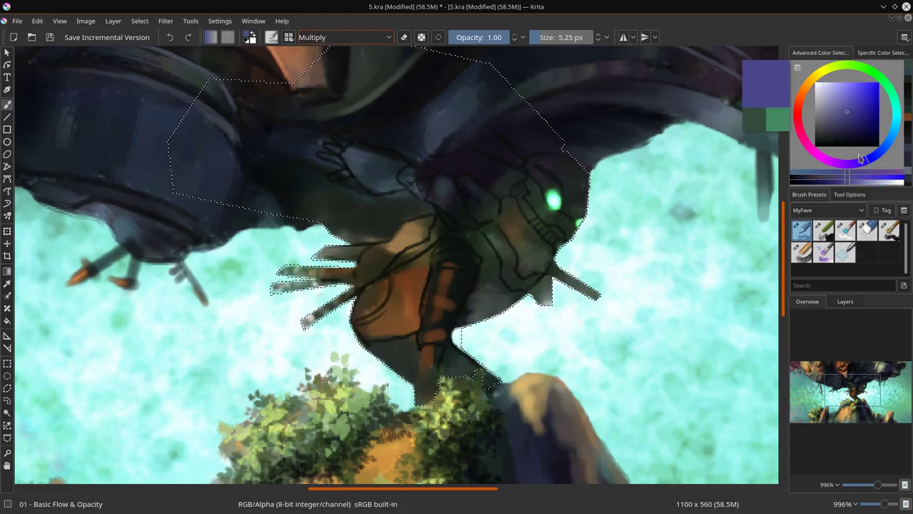
{"action": "key", "text": "bracketright"}
{"action": "key", "text": "bracketright"}
{"action": "key", "text": "bracketright"}
{"action": "key", "text": "bracketright"}
{"action": "key", "text": "bracketright"}
{"action": "left_click_drag", "start_coordinate": [404, 221], "coordinate": [409, 253]}
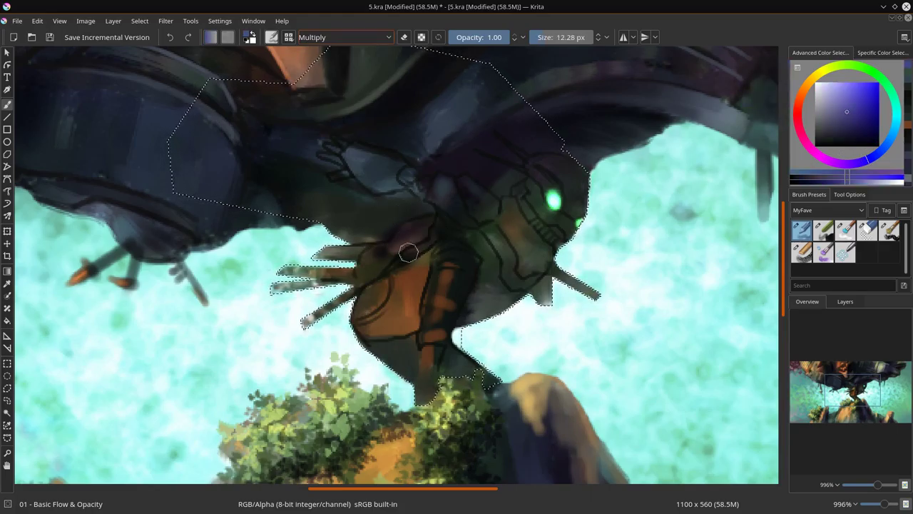
- Shade the figure's neck and torso with the violet-blue Multiply brush, enlarging it to 23.53 px
{"action": "mouse_move", "coordinate": [493, 230]}
{"action": "left_mouse_down"}
{"action": "mouse_move", "coordinate": [512, 249]}
{"action": "mouse_move", "coordinate": [512, 224]}
{"action": "left_mouse_up"}
{"action": "mouse_move", "coordinate": [495, 240]}
{"action": "left_mouse_down", "text": "shift"}
{"action": "mouse_move", "coordinate": [549, 240]}
{"action": "mouse_move", "coordinate": [498, 255]}
{"action": "left_mouse_up", "text": "shift"}
{"action": "left_click_drag", "start_coordinate": [523, 222], "coordinate": [513, 226]}
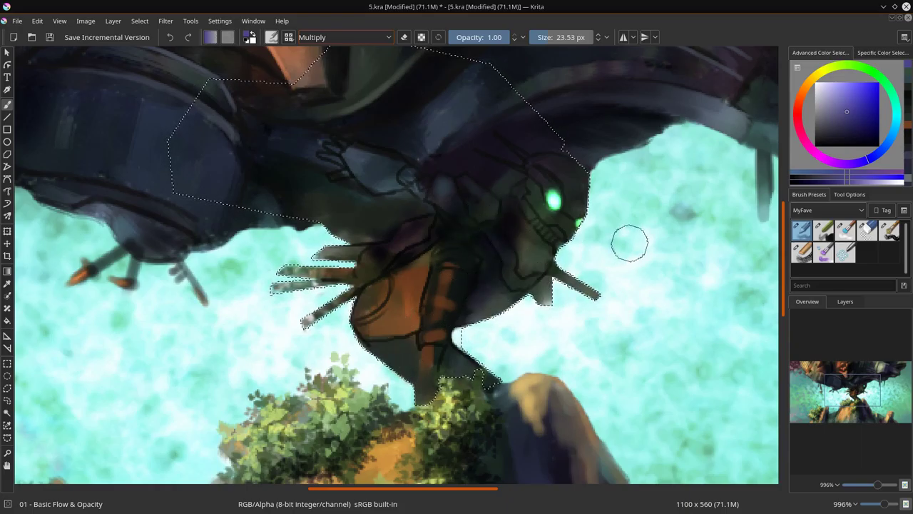
- Brighten the orange leg and the spike tips in Color Dodge mode with orange at 10.04 px
{"action": "left_click", "coordinate": [812, 77]}
{"action": "left_click", "coordinate": [345, 37]}
{"action": "left_click", "coordinate": [321, 79]}
{"action": "mouse_move", "coordinate": [400, 282]}
{"action": "left_mouse_down", "text": "shift"}
{"action": "mouse_move", "coordinate": [342, 283]}
{"action": "mouse_move", "coordinate": [387, 287]}
{"action": "mouse_move", "coordinate": [457, 250]}
{"action": "mouse_move", "coordinate": [442, 276]}
{"action": "left_mouse_up", "text": "shift"}
{"action": "left_click_drag", "start_coordinate": [442, 277], "coordinate": [425, 391]}
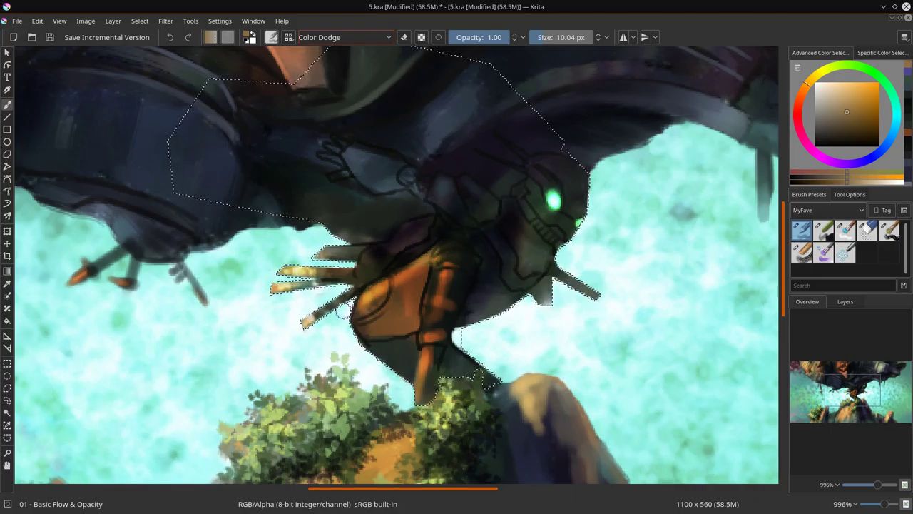
- Save the painting and mirror the image horizontally
{"action": "left_click_drag", "start_coordinate": [527, 271], "coordinate": [542, 364], "text": "ctrl"}
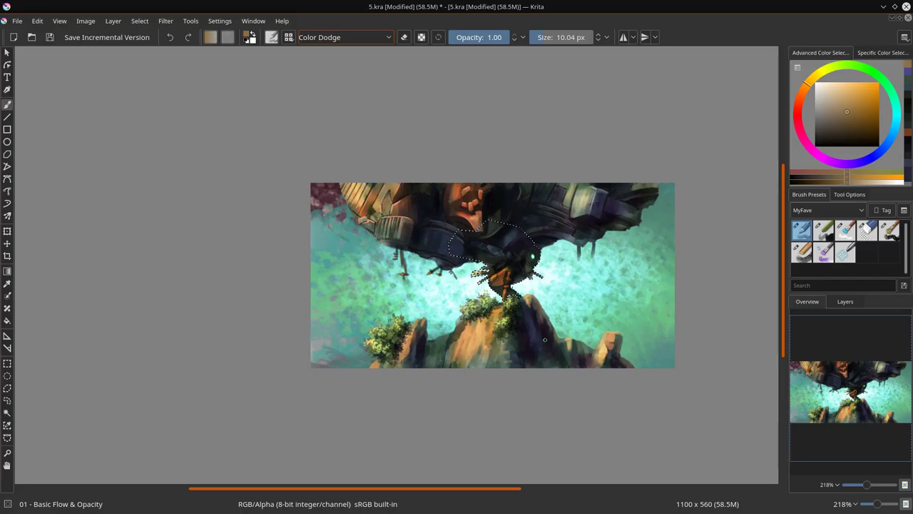
{"action": "left_click", "coordinate": [52, 38]}
{"action": "left_click", "coordinate": [86, 21]}
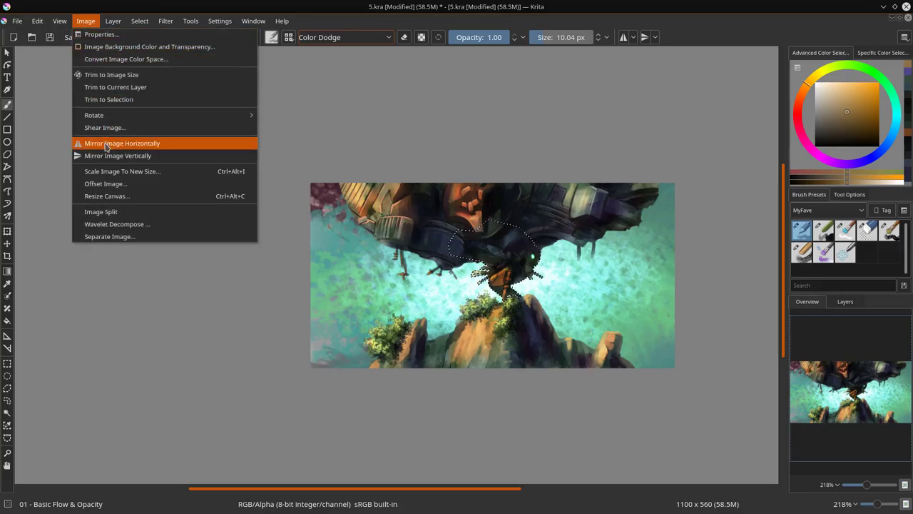
{"action": "left_click", "coordinate": [103, 140]}
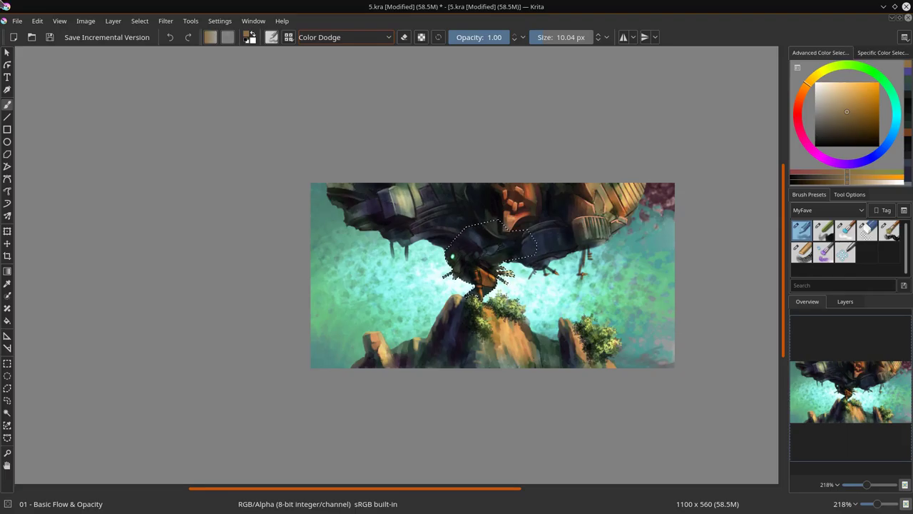
- Clear the selection, paint sampled dark violet behind the figure's head at 5.24 px, and set the blending mode to Normal
{"action": "left_click", "coordinate": [140, 20]}
{"action": "left_click", "coordinate": [135, 47]}
{"action": "left_click_drag", "start_coordinate": [485, 331], "coordinate": [506, 281]}
{"action": "left_click_drag", "start_coordinate": [482, 121], "coordinate": [472, 385]}
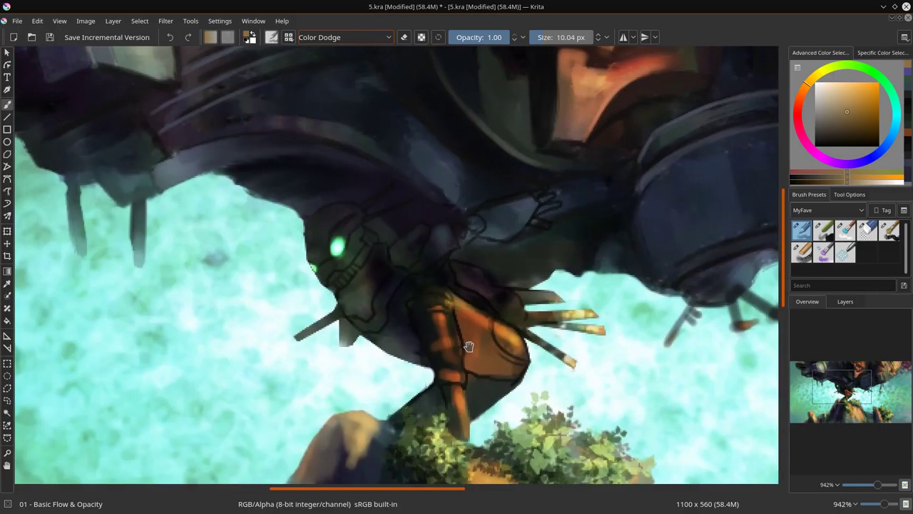
{"action": "left_click_drag", "start_coordinate": [468, 347], "coordinate": [467, 335]}
{"action": "left_click", "coordinate": [390, 204], "text": "ctrl"}
{"action": "left_click_drag", "start_coordinate": [393, 208], "coordinate": [365, 205]}
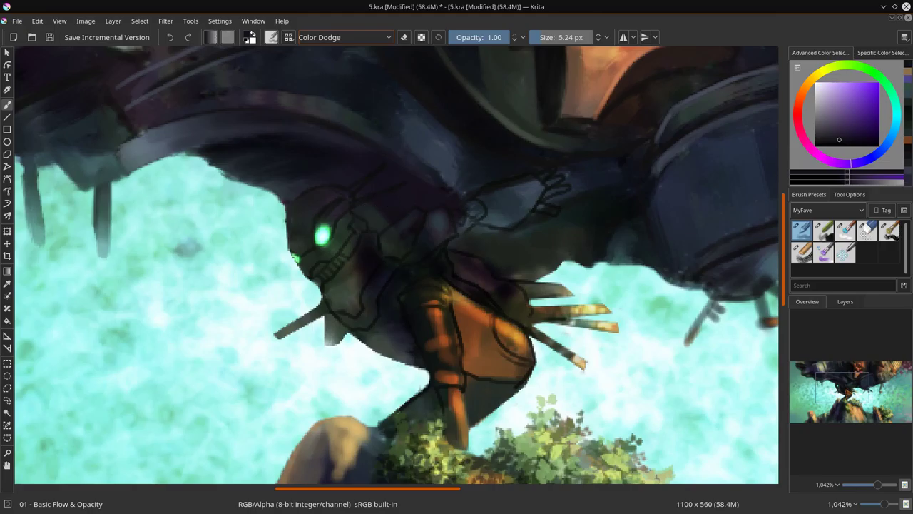
{"action": "left_click", "coordinate": [343, 37]}
{"action": "left_click", "coordinate": [335, 145]}
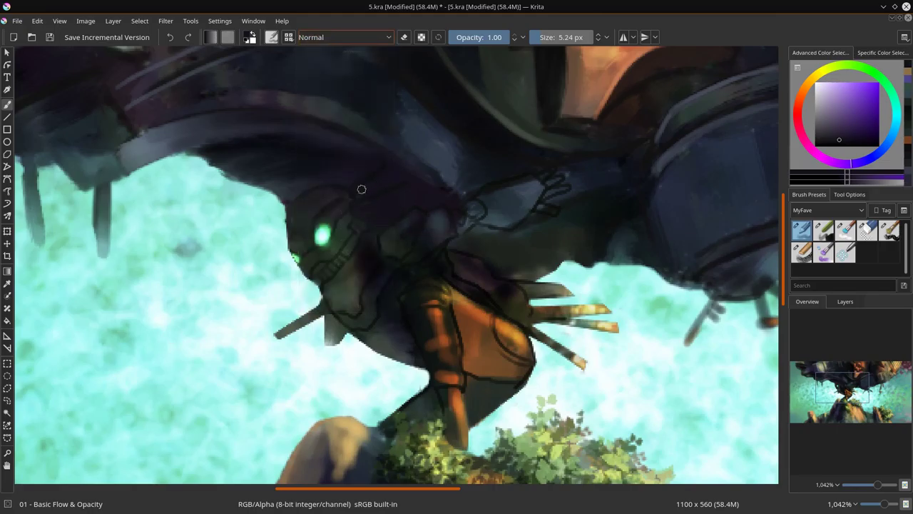
- Paint muted gray-green on the neck below the jaw and clean the chin edge with the Eraser Circle brush at 4.55 px
{"action": "left_click", "coordinate": [345, 278], "text": "ctrl"}
{"action": "left_click", "coordinate": [822, 127]}
{"action": "left_click_drag", "start_coordinate": [361, 280], "coordinate": [299, 287]}
{"action": "left_click", "coordinate": [865, 234]}
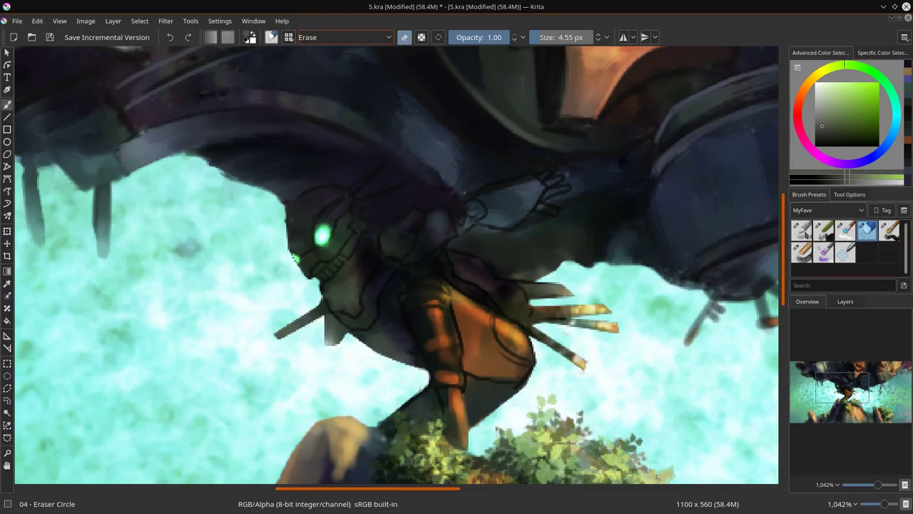
{"action": "key", "text": "e"}
- Add gray-green edge highlights along the figure's jaw, cheek and forehead with Basic Flow & Opacity at 3.47 px
{"action": "left_click_drag", "start_coordinate": [328, 283], "coordinate": [358, 251]}
{"action": "left_click_drag", "start_coordinate": [304, 257], "coordinate": [313, 252]}
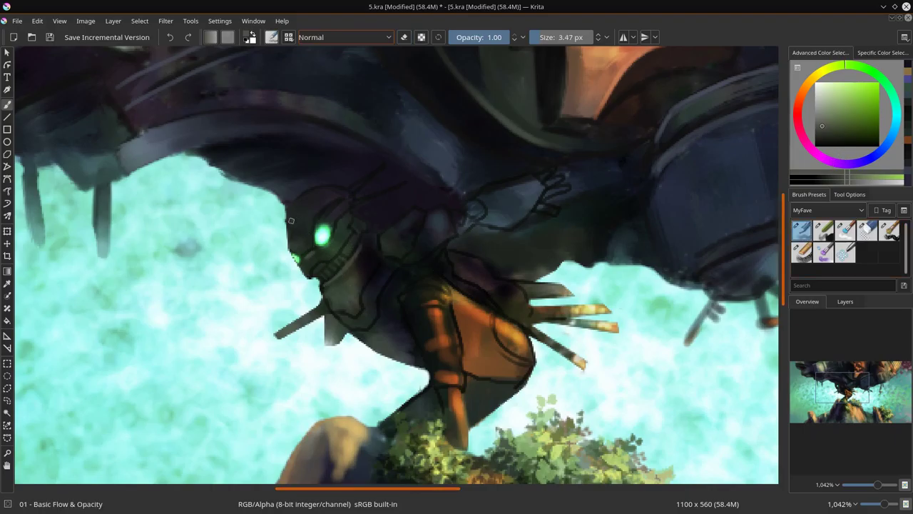
{"action": "left_click_drag", "start_coordinate": [293, 205], "coordinate": [287, 246]}
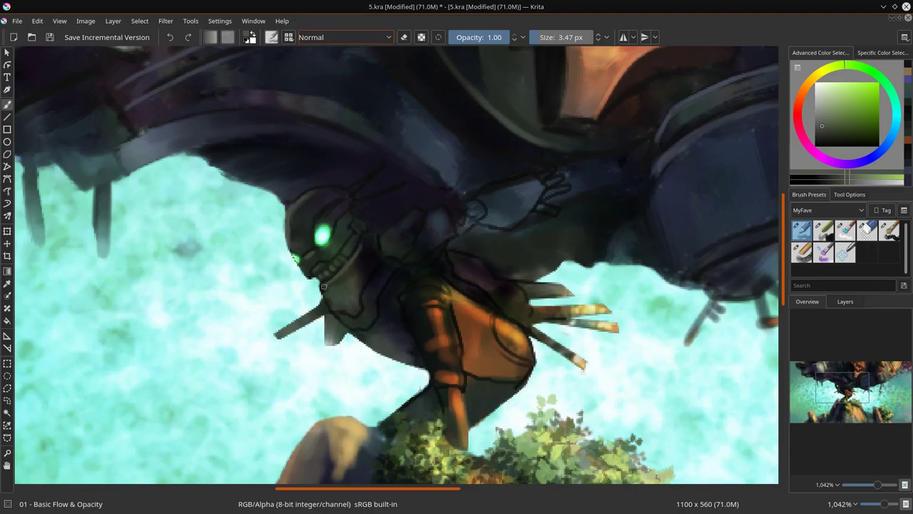
- Trace gray-green edge highlights along the shoulder plates, outstretched hand, collar, front leg and hip at 3.47 px
{"action": "mouse_move", "coordinate": [364, 241]}
{"action": "left_mouse_down"}
{"action": "mouse_move", "coordinate": [408, 213]}
{"action": "mouse_move", "coordinate": [447, 218]}
{"action": "mouse_move", "coordinate": [486, 189]}
{"action": "mouse_move", "coordinate": [529, 177]}
{"action": "mouse_move", "coordinate": [514, 168]}
{"action": "mouse_move", "coordinate": [535, 156]}
{"action": "mouse_move", "coordinate": [539, 177]}
{"action": "mouse_move", "coordinate": [553, 179]}
{"action": "mouse_move", "coordinate": [556, 166]}
{"action": "mouse_move", "coordinate": [544, 182]}
{"action": "mouse_move", "coordinate": [570, 189]}
{"action": "mouse_move", "coordinate": [557, 206]}
{"action": "left_mouse_up"}
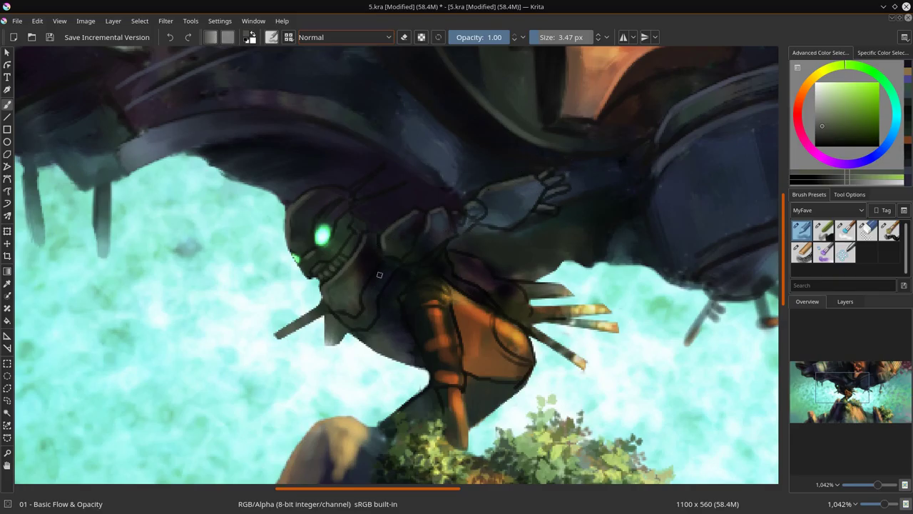
{"action": "mouse_move", "coordinate": [375, 279]}
{"action": "left_mouse_down"}
{"action": "mouse_move", "coordinate": [352, 317]}
{"action": "mouse_move", "coordinate": [383, 314]}
{"action": "mouse_move", "coordinate": [430, 288]}
{"action": "mouse_move", "coordinate": [444, 419]}
{"action": "left_mouse_up"}
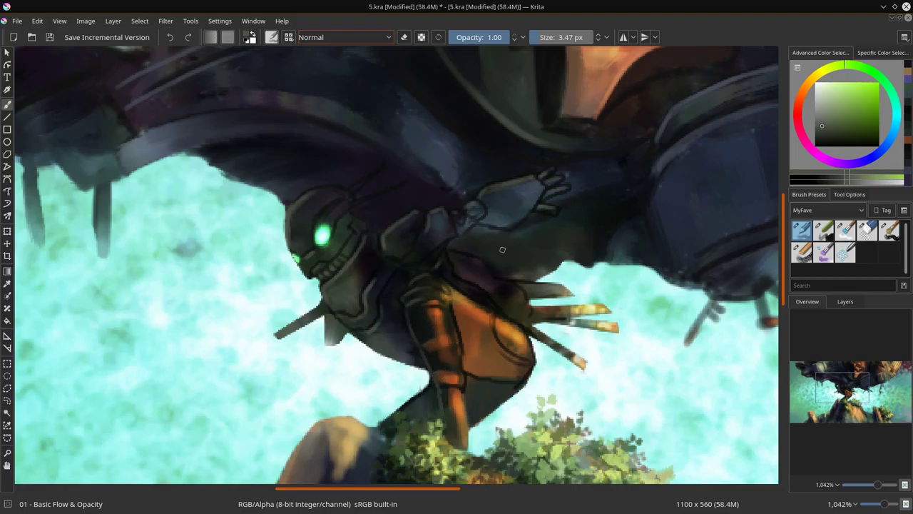
{"action": "mouse_move", "coordinate": [459, 253]}
{"action": "left_mouse_down"}
{"action": "mouse_move", "coordinate": [516, 285]}
{"action": "mouse_move", "coordinate": [526, 303]}
{"action": "left_mouse_up"}
- Shade the hip plate and the lower orange thigh with sampled dark purple tones, enlarging the brush to 6.34 px
{"action": "left_click", "coordinate": [506, 289], "text": "ctrl"}
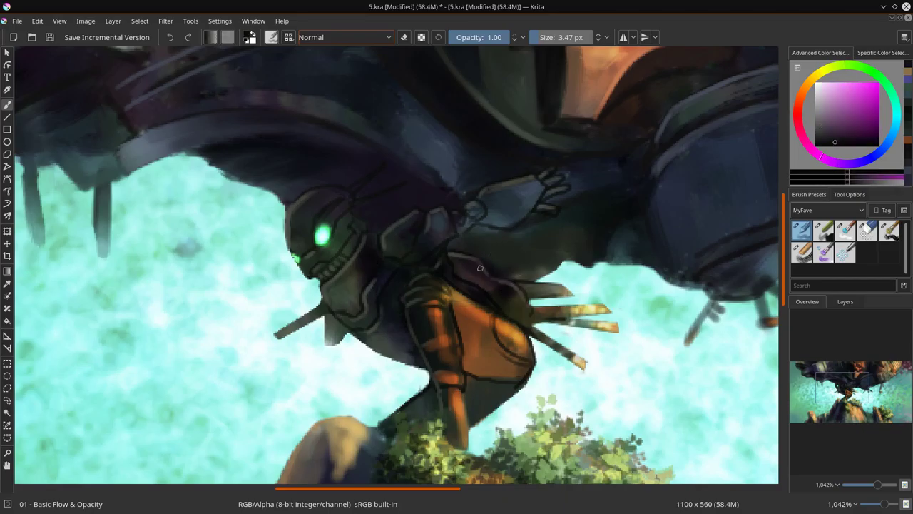
{"action": "mouse_move", "coordinate": [456, 271]}
{"action": "left_mouse_down"}
{"action": "mouse_move", "coordinate": [467, 274]}
{"action": "mouse_move", "coordinate": [454, 271]}
{"action": "mouse_move", "coordinate": [461, 266]}
{"action": "left_mouse_up"}
{"action": "left_click", "coordinate": [486, 285], "text": "ctrl"}
{"action": "mouse_move", "coordinate": [456, 266]}
{"action": "left_mouse_down"}
{"action": "mouse_move", "coordinate": [477, 269]}
{"action": "mouse_move", "coordinate": [455, 260]}
{"action": "left_mouse_up"}
{"action": "left_click_drag", "start_coordinate": [519, 306], "coordinate": [515, 302]}
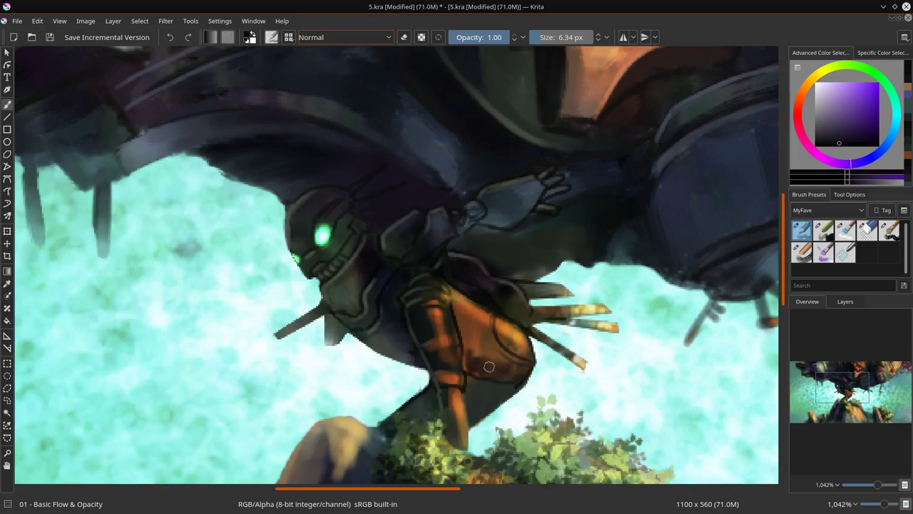
- Soften the shading on the orange thigh and leg with the Blender Textured brush, reducing it to 9.17 px
{"action": "key", "text": "slash"}
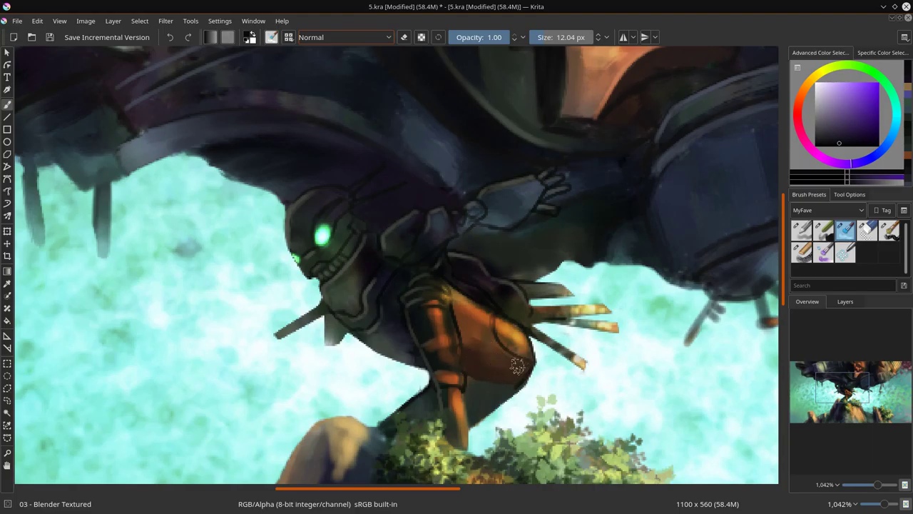
{"action": "key", "text": "bracketleft"}
{"action": "key", "text": "bracketleft"}
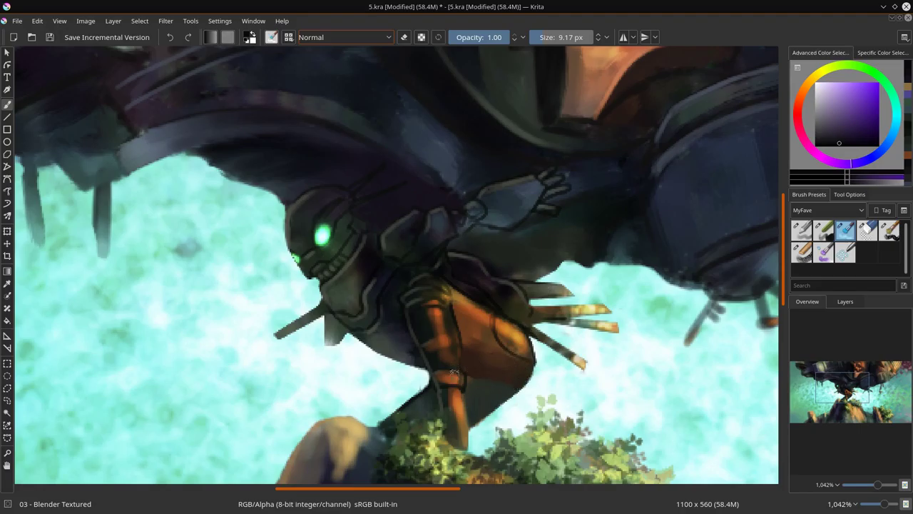
- Draw thin pale orange rim highlights along the leg, thigh, round knee joint and spikes with Basic Flow & Opacity at 2.13 px
{"action": "left_click", "coordinate": [802, 230]}
{"action": "left_click", "coordinate": [842, 92]}
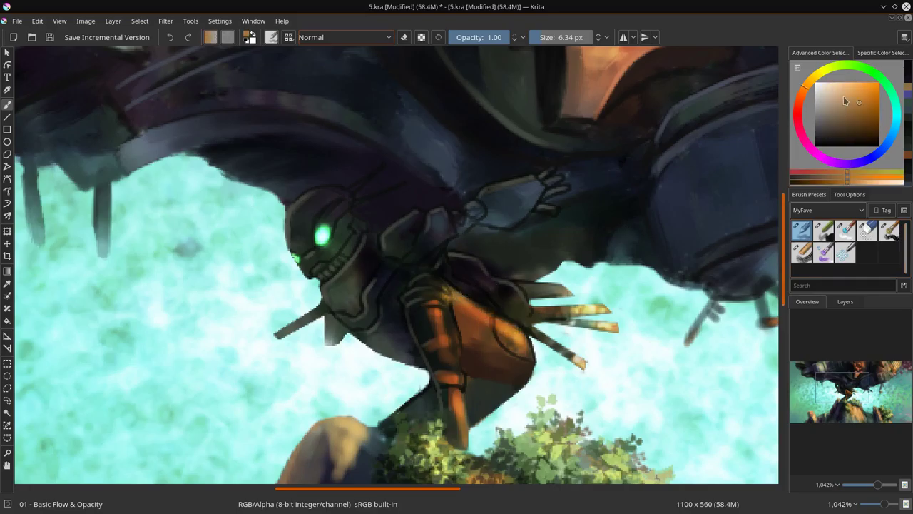
{"action": "mouse_move", "coordinate": [427, 288]}
{"action": "left_mouse_down"}
{"action": "mouse_move", "coordinate": [447, 303]}
{"action": "mouse_move", "coordinate": [454, 328]}
{"action": "mouse_move", "coordinate": [464, 435]}
{"action": "mouse_move", "coordinate": [472, 301]}
{"action": "mouse_move", "coordinate": [532, 344]}
{"action": "left_mouse_up"}
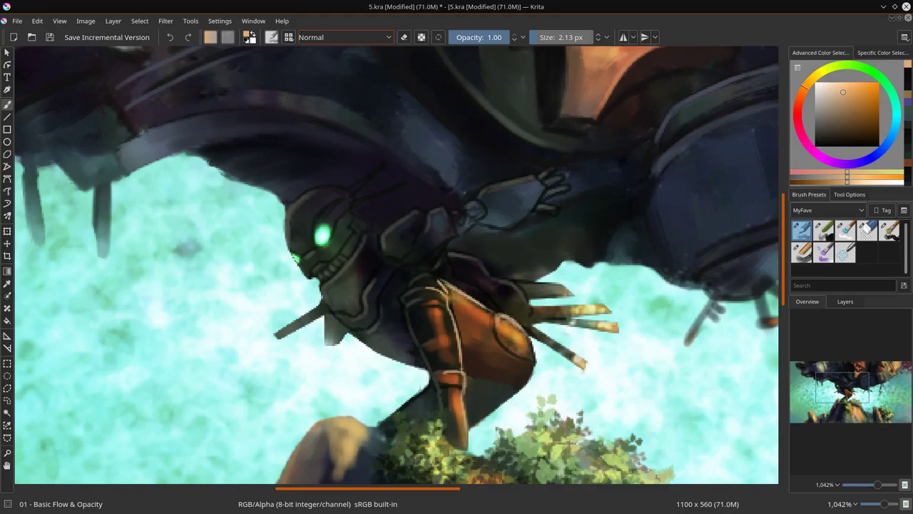
{"action": "mouse_move", "coordinate": [502, 317]}
{"action": "left_mouse_down"}
{"action": "mouse_move", "coordinate": [531, 347]}
{"action": "mouse_move", "coordinate": [580, 359]}
{"action": "left_mouse_up"}
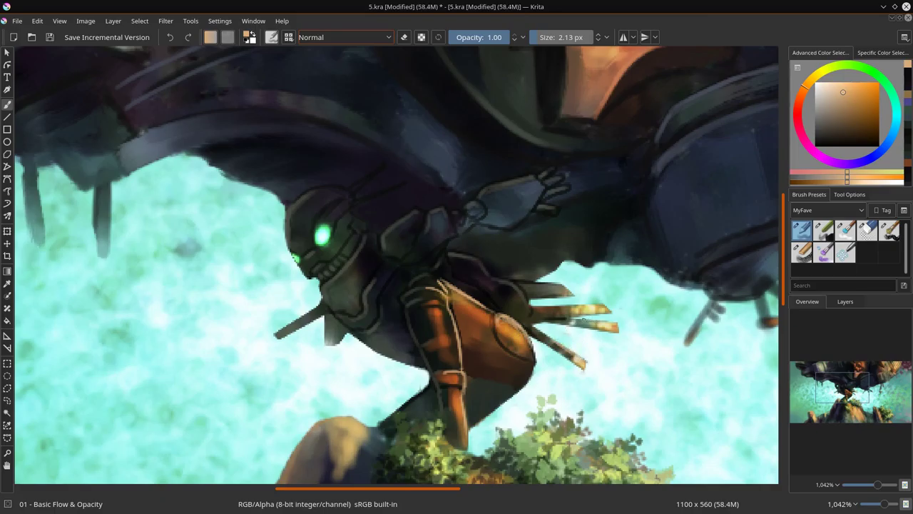
- Trim the small prong hanging beneath the blue hull with the Eraser Circle brush at 5.50 px
{"action": "mouse_move", "coordinate": [714, 311]}
{"action": "left_mouse_down"}
{"action": "mouse_move", "coordinate": [509, 302]}
{"action": "mouse_move", "coordinate": [476, 334]}
{"action": "left_mouse_up"}
{"action": "left_click", "coordinate": [867, 230]}
{"action": "left_click_drag", "start_coordinate": [501, 296], "coordinate": [478, 337]}
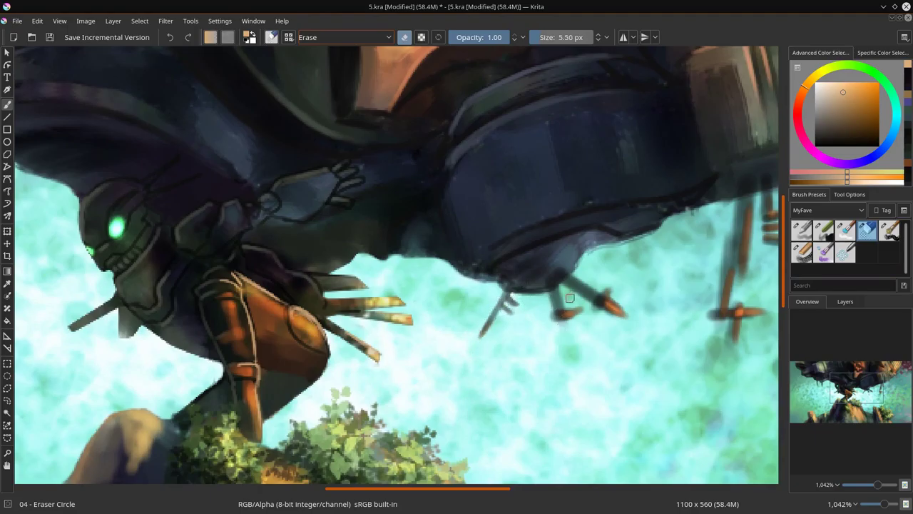
- Carve the small prongs beneath the blue hull into thinner shapes with the Eraser Circle brush, undoing one misplaced stroke
{"action": "mouse_move", "coordinate": [556, 306]}
{"action": "left_mouse_down"}
{"action": "mouse_move", "coordinate": [587, 309]}
{"action": "mouse_move", "coordinate": [553, 264]}
{"action": "mouse_move", "coordinate": [574, 294]}
{"action": "mouse_move", "coordinate": [563, 284]}
{"action": "mouse_move", "coordinate": [594, 294]}
{"action": "left_mouse_up"}
{"action": "key", "text": "bracketright"}
{"action": "key", "text": "bracketright"}
{"action": "key", "text": "bracketright"}
{"action": "key", "text": "bracketright"}
{"action": "key", "text": "bracketright"}
{"action": "mouse_move", "coordinate": [613, 298]}
{"action": "left_mouse_down"}
{"action": "mouse_move", "coordinate": [638, 317]}
{"action": "mouse_move", "coordinate": [603, 319]}
{"action": "mouse_move", "coordinate": [628, 321]}
{"action": "left_mouse_up"}
{"action": "key", "text": "ctrl+z"}
{"action": "left_click_drag", "start_coordinate": [682, 345], "coordinate": [552, 373]}
- Sharpen the edges of the orange mast and prongs hanging under the ribbed cylinder, reducing the eraser to 4.24 px and then 3.02 px
{"action": "key", "text": "bracketleft"}
{"action": "key", "text": "bracketleft"}
{"action": "key", "text": "bracketleft"}
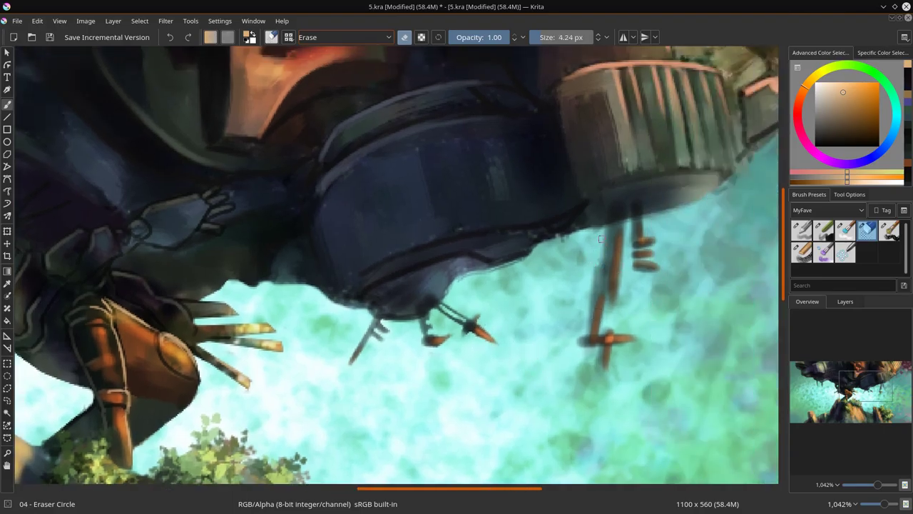
{"action": "mouse_move", "coordinate": [601, 239]}
{"action": "left_mouse_down"}
{"action": "mouse_move", "coordinate": [617, 306]}
{"action": "mouse_move", "coordinate": [599, 264]}
{"action": "mouse_move", "coordinate": [596, 239]}
{"action": "mouse_move", "coordinate": [606, 239]}
{"action": "mouse_move", "coordinate": [591, 234]}
{"action": "mouse_move", "coordinate": [600, 265]}
{"action": "mouse_move", "coordinate": [585, 341]}
{"action": "mouse_move", "coordinate": [586, 333]}
{"action": "mouse_move", "coordinate": [575, 347]}
{"action": "mouse_move", "coordinate": [604, 344]}
{"action": "left_mouse_up"}
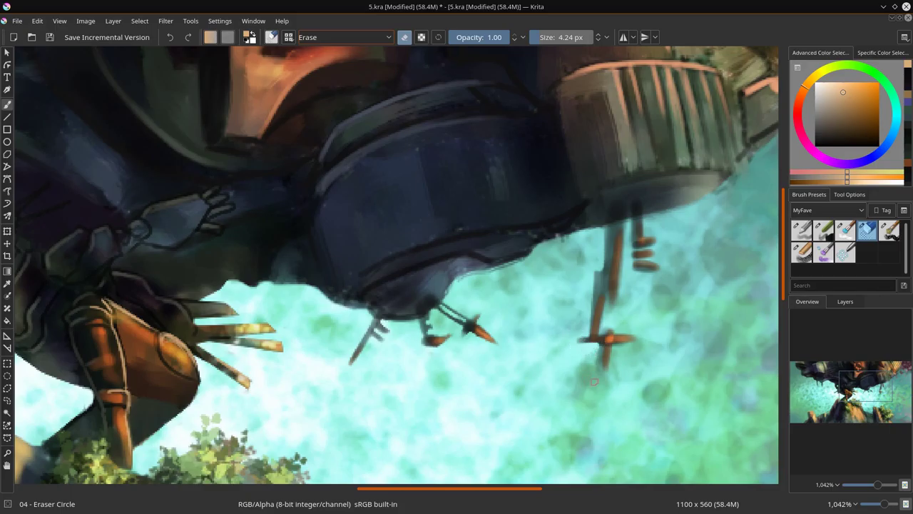
{"action": "mouse_move", "coordinate": [593, 381]}
{"action": "left_mouse_down"}
{"action": "mouse_move", "coordinate": [583, 344]}
{"action": "mouse_move", "coordinate": [606, 293]}
{"action": "mouse_move", "coordinate": [607, 303]}
{"action": "left_mouse_up"}
{"action": "key", "text": "bracketright"}
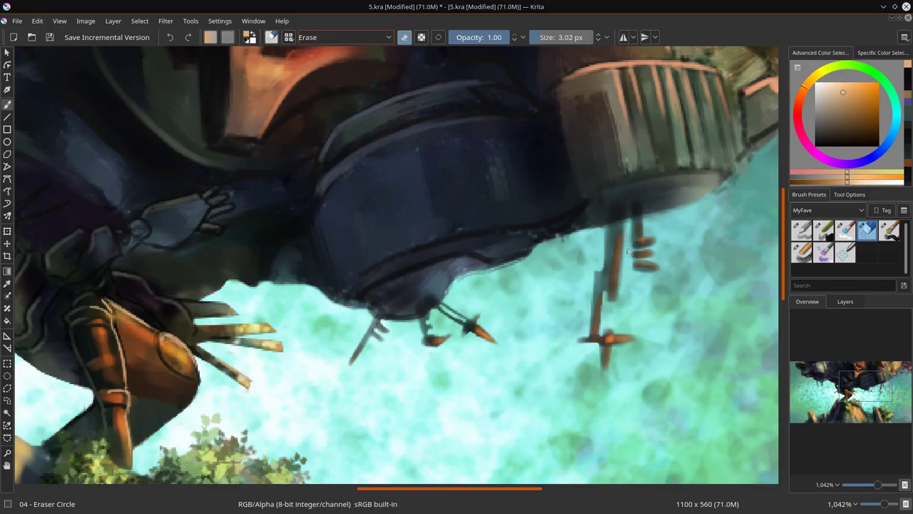
{"action": "left_click_drag", "start_coordinate": [624, 224], "coordinate": [615, 301]}
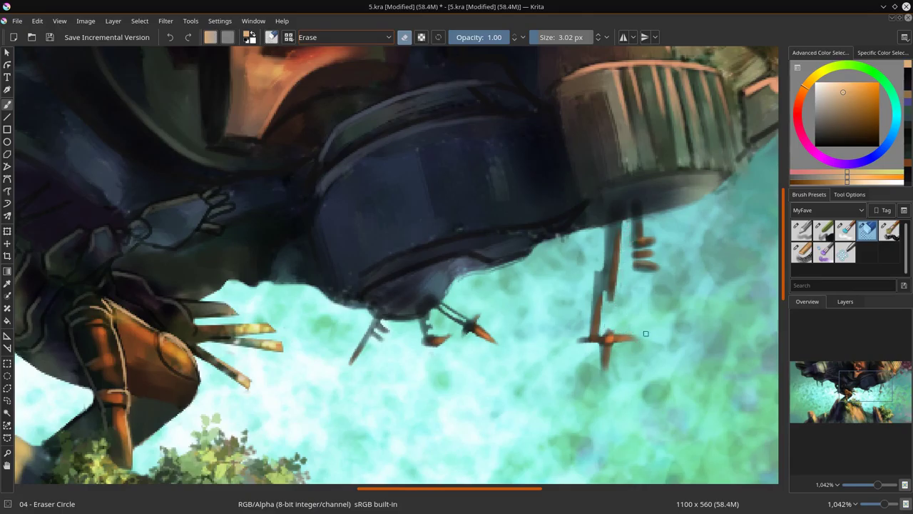
{"action": "left_click_drag", "start_coordinate": [633, 239], "coordinate": [629, 222]}
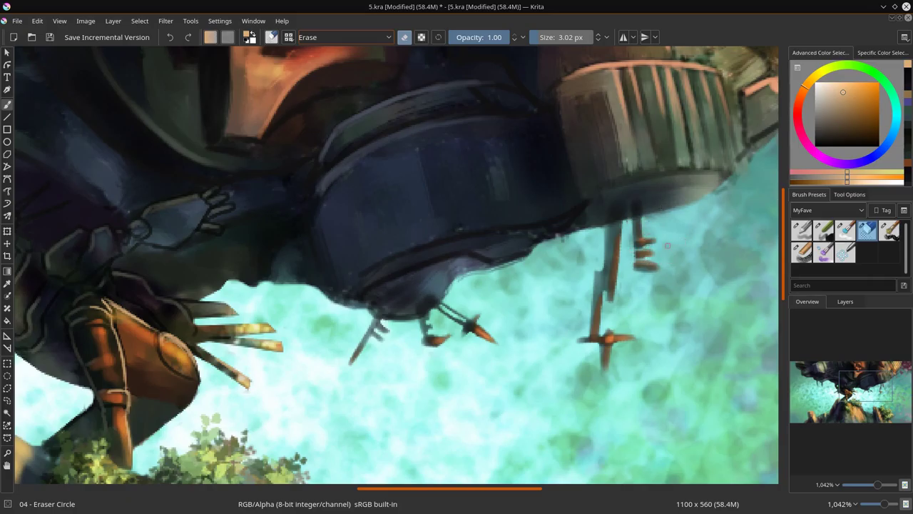
- Add pale orange highlights to the hanging mast's crossbar with Basic Flow & Opacity at 2.12 px, based on its sampled orange
{"action": "left_click", "coordinate": [615, 336], "text": "ctrl"}
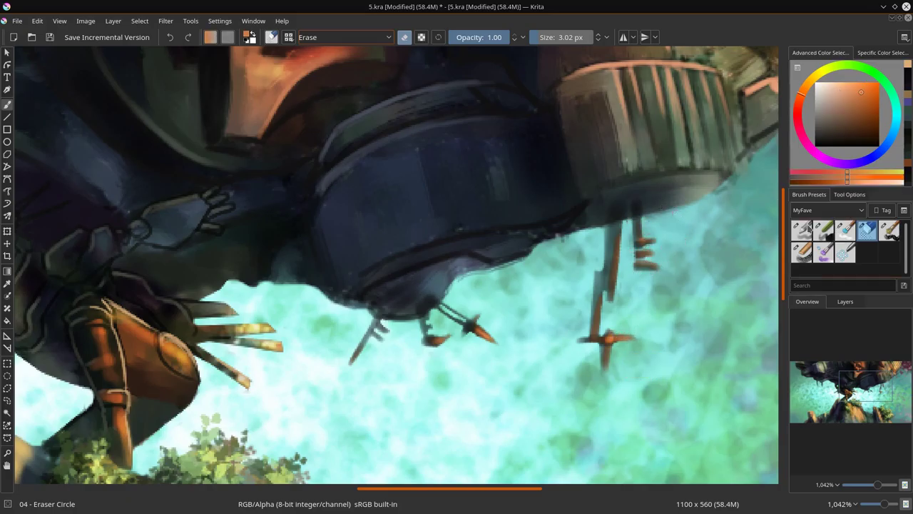
{"action": "key", "text": "slash"}
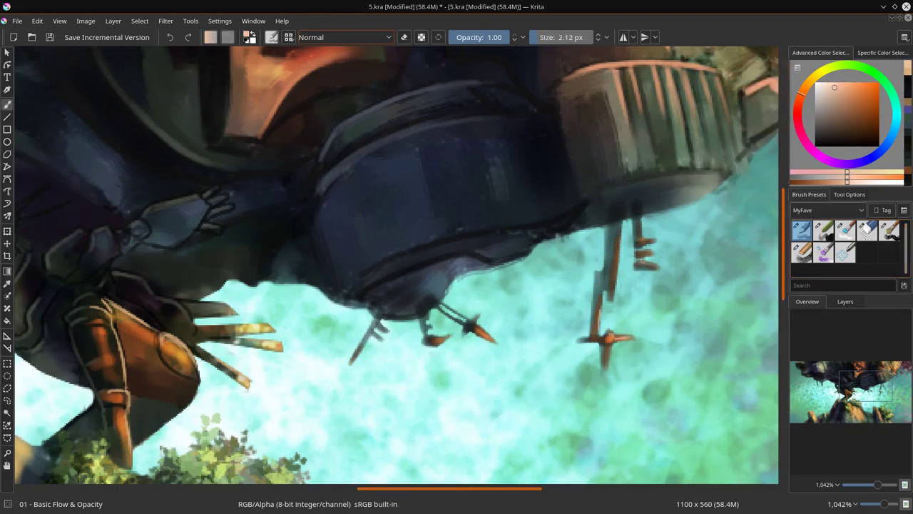
{"action": "scroll", "coordinate": [344, 347], "scroll_direction": "down", "scroll_amount": 5}
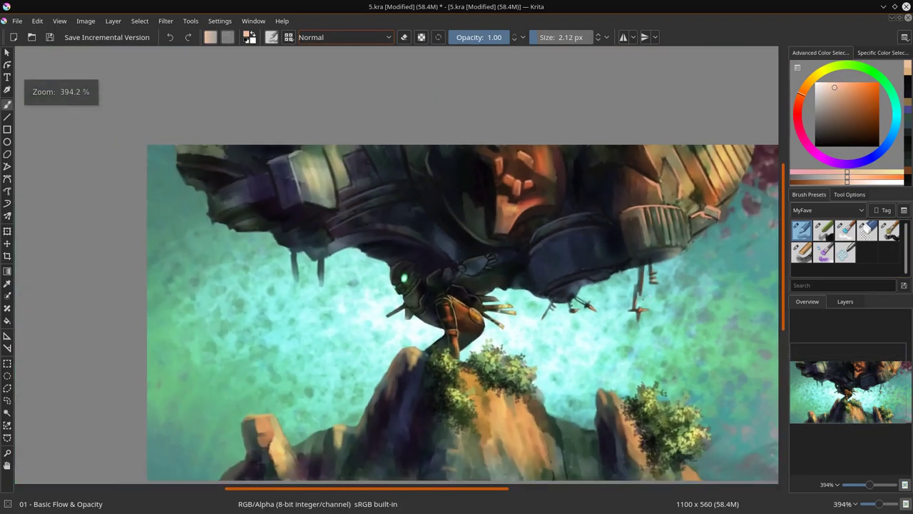
- Carve the two dark prongs hanging beneath the rocky hull in front of the figure into split, tapered spikes with the 3.02 px Eraser Circle
{"action": "scroll", "coordinate": [400, 302], "scroll_direction": "up", "scroll_amount": 6}
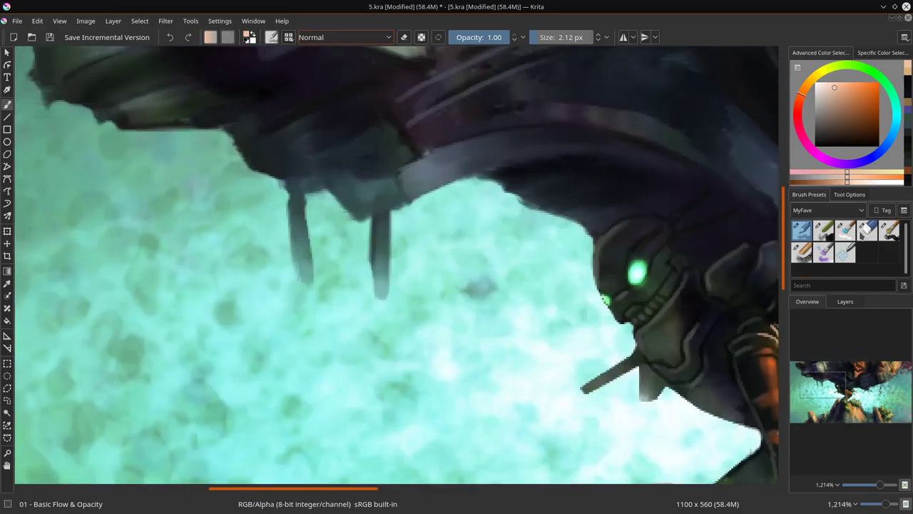
{"action": "left_click", "coordinate": [863, 231]}
{"action": "left_click_drag", "start_coordinate": [290, 233], "coordinate": [299, 297]}
{"action": "mouse_move", "coordinate": [294, 250]}
{"action": "left_mouse_down"}
{"action": "mouse_move", "coordinate": [314, 310]}
{"action": "mouse_move", "coordinate": [306, 228]}
{"action": "mouse_move", "coordinate": [314, 260]}
{"action": "left_mouse_up"}
{"action": "left_click_drag", "start_coordinate": [307, 201], "coordinate": [305, 214]}
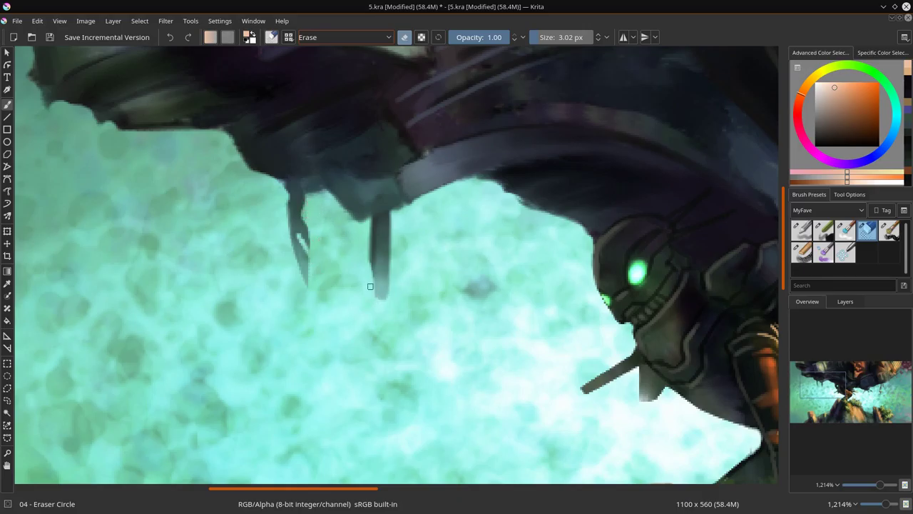
{"action": "left_click_drag", "start_coordinate": [370, 286], "coordinate": [383, 312]}
{"action": "left_click_drag", "start_coordinate": [378, 223], "coordinate": [382, 287]}
{"action": "mouse_move", "coordinate": [497, 293]}
{"action": "left_mouse_down"}
{"action": "mouse_move", "coordinate": [515, 294]}
{"action": "mouse_move", "coordinate": [482, 330]}
{"action": "mouse_move", "coordinate": [448, 324]}
{"action": "left_mouse_up"}
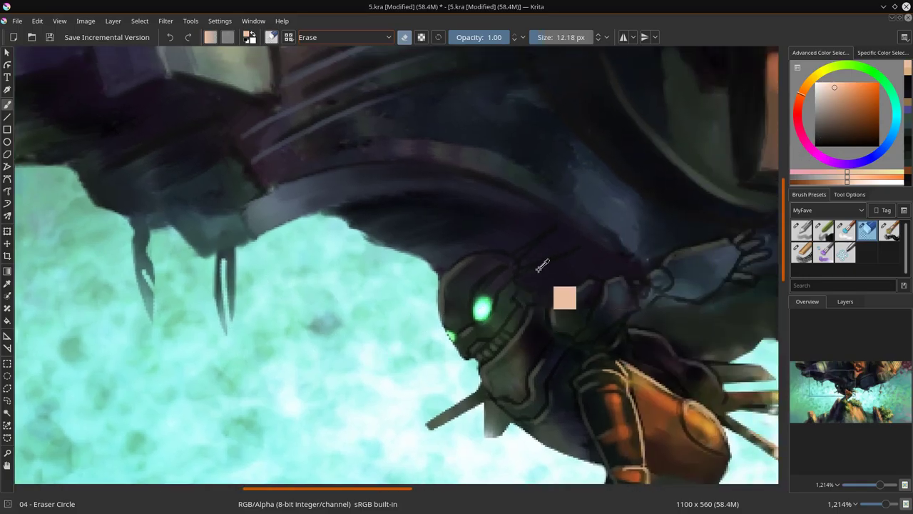
- Intensify the glow of both eyes with a darkened sampled green in Color Dodge mode, using Basic Flow & Opacity at 12.54 and 20.49 px
{"action": "left_click", "coordinate": [491, 306], "text": "ctrl"}
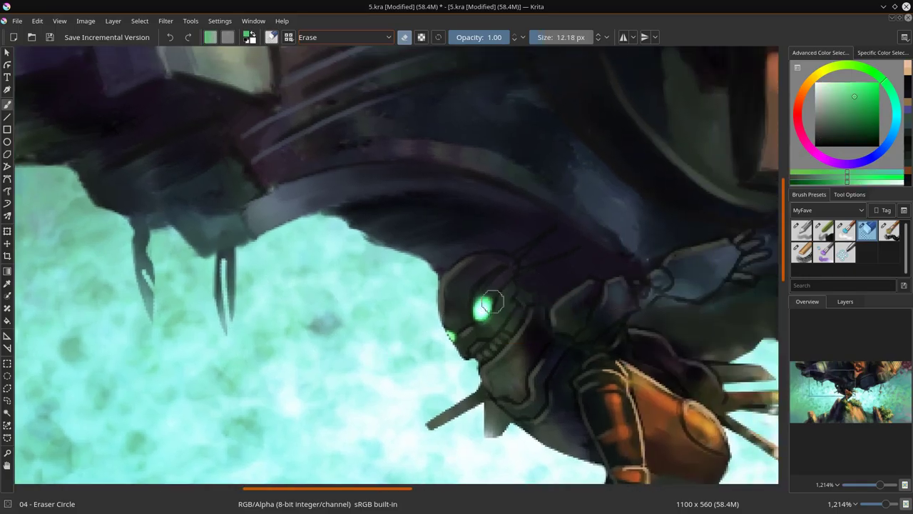
{"action": "left_click", "coordinate": [802, 232]}
{"action": "left_click", "coordinate": [342, 37]}
{"action": "left_click", "coordinate": [332, 77]}
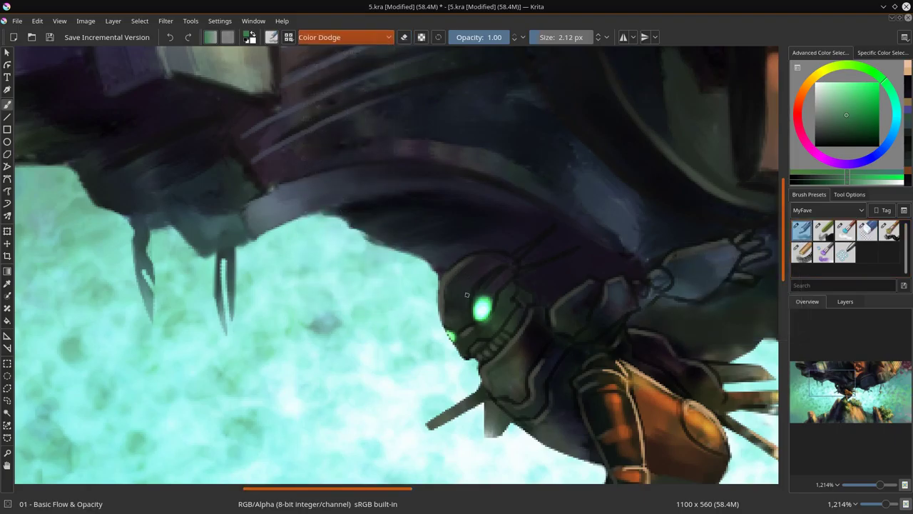
{"action": "left_click_drag", "start_coordinate": [489, 308], "coordinate": [508, 309], "text": "shift"}
{"action": "left_click", "coordinate": [847, 302]}
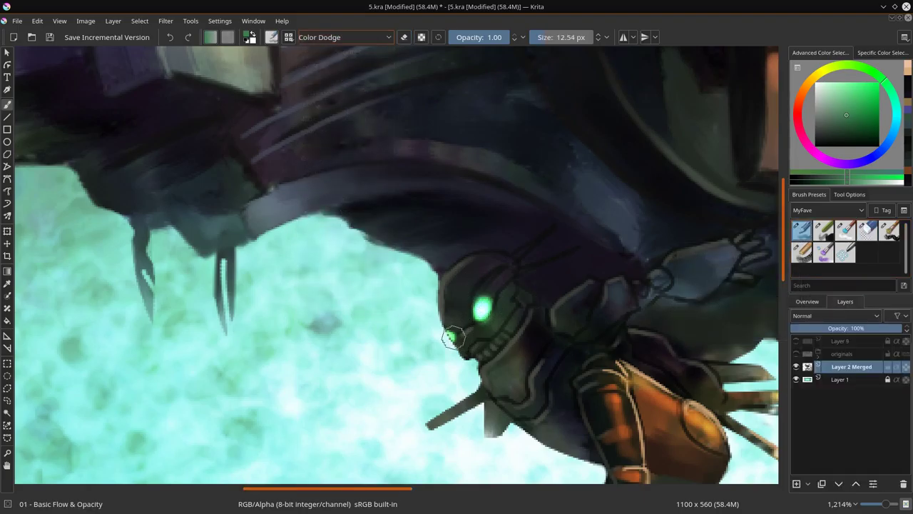
{"action": "left_click", "coordinate": [811, 301]}
{"action": "mouse_move", "coordinate": [450, 333]}
{"action": "left_mouse_down"}
{"action": "mouse_move", "coordinate": [469, 321]}
{"action": "mouse_move", "coordinate": [449, 331]}
{"action": "mouse_move", "coordinate": [457, 334]}
{"action": "mouse_move", "coordinate": [466, 288]}
{"action": "mouse_move", "coordinate": [485, 305]}
{"action": "mouse_move", "coordinate": [447, 334]}
{"action": "left_mouse_up"}
{"action": "left_click_drag", "start_coordinate": [495, 318], "coordinate": [511, 319], "text": "shift"}
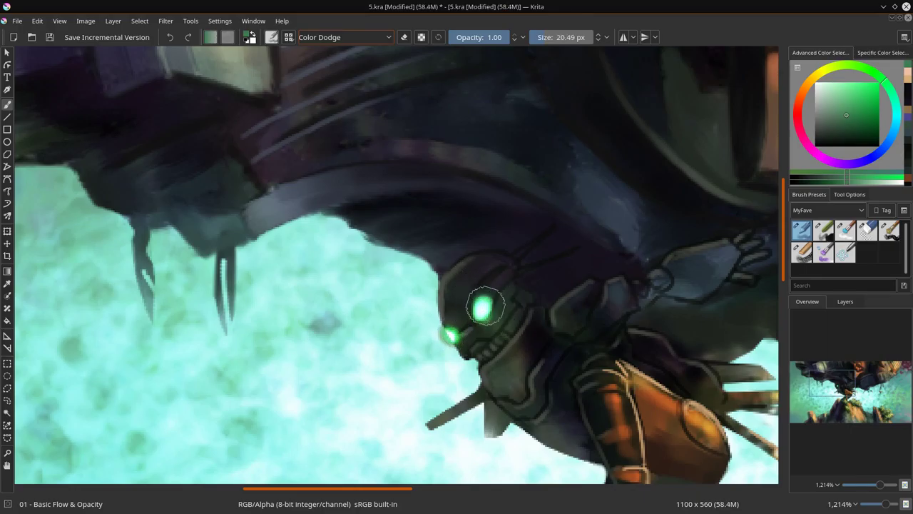
{"action": "left_click", "coordinate": [483, 308]}
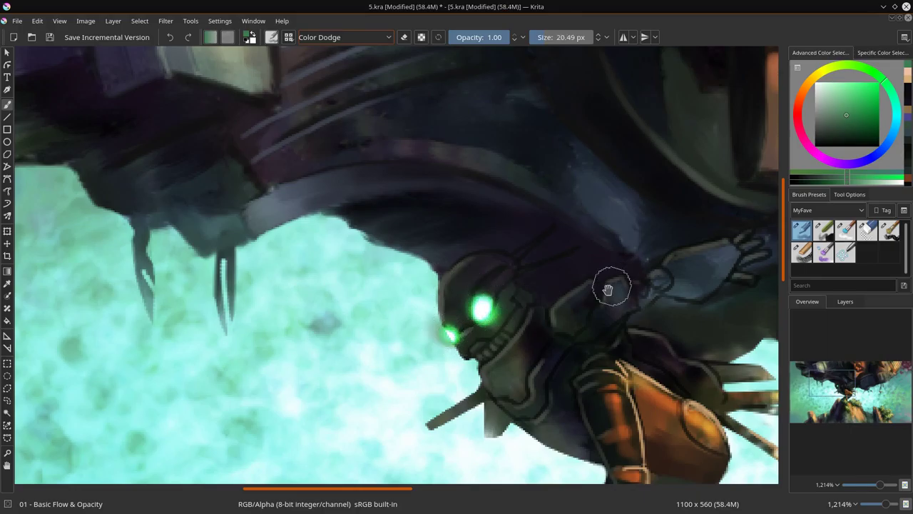
- Unlock the background layer, Layer 1, and duplicate it
{"action": "scroll", "coordinate": [611, 285], "scroll_direction": "down", "scroll_amount": 10}
{"action": "left_click_drag", "start_coordinate": [650, 370], "coordinate": [561, 363]}
{"action": "left_click", "coordinate": [586, 330], "text": "ctrl"}
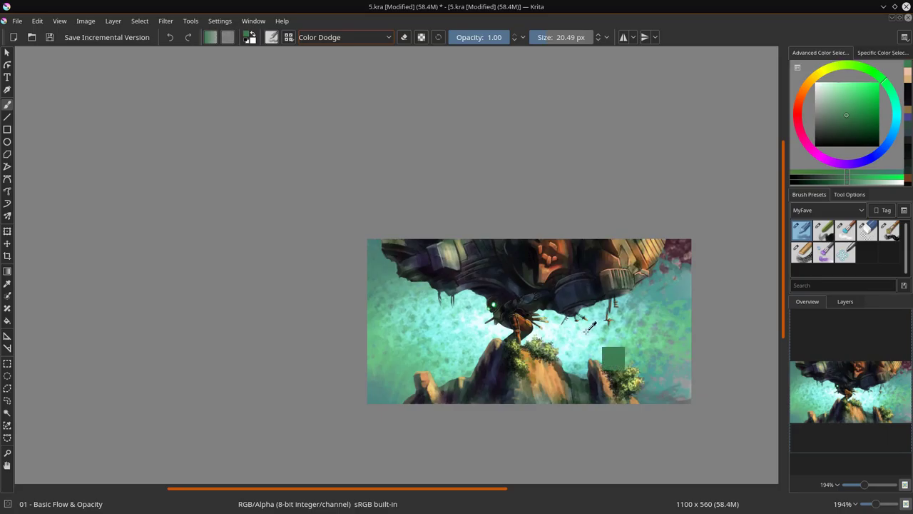
{"action": "left_click", "coordinate": [845, 301]}
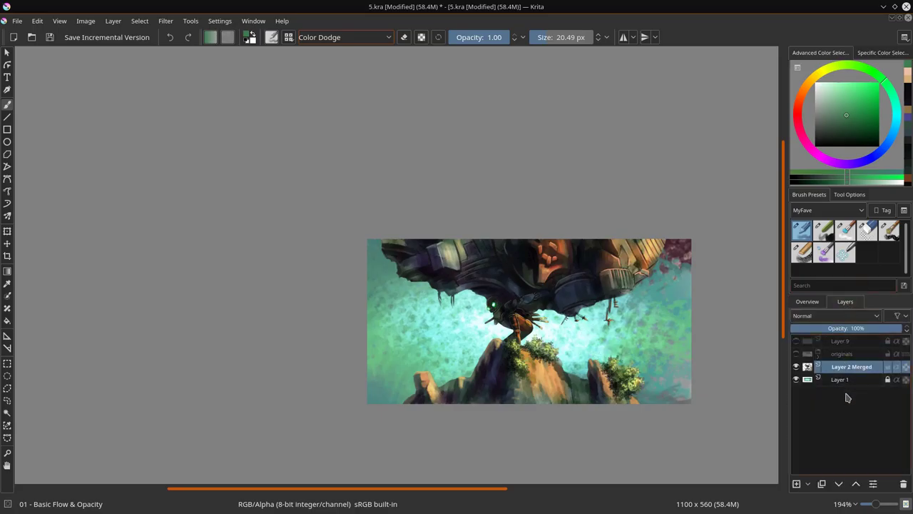
{"action": "left_click", "coordinate": [849, 380]}
{"action": "right_click", "coordinate": [876, 382]}
{"action": "left_click", "coordinate": [803, 217]}
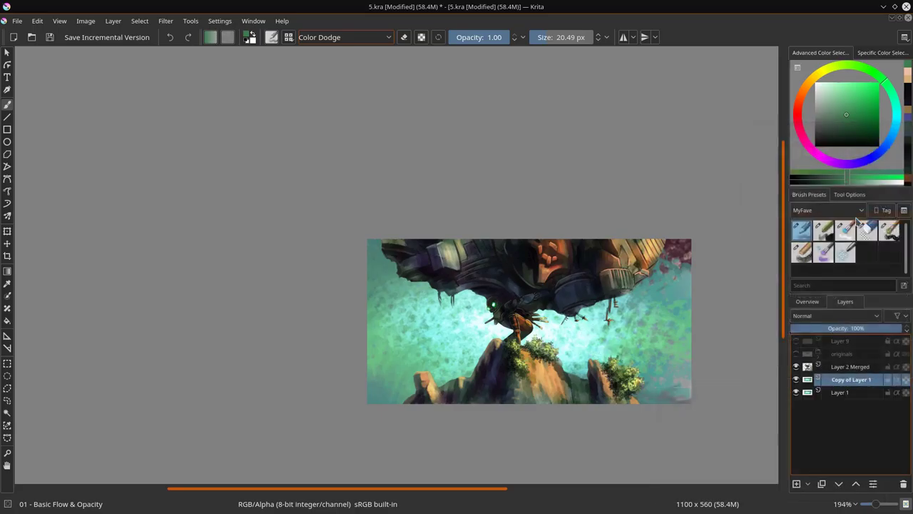
- Blend the reddish patch in the background's upper right corner into the teal sky with Blender Textured, enlarging the brush to 78.77 px
{"action": "left_click", "coordinate": [846, 231]}
{"action": "mouse_move", "coordinate": [468, 324]}
{"action": "left_mouse_down", "text": "shift"}
{"action": "mouse_move", "coordinate": [482, 323]}
{"action": "mouse_move", "coordinate": [492, 304]}
{"action": "mouse_move", "coordinate": [465, 311]}
{"action": "mouse_move", "coordinate": [484, 316]}
{"action": "left_mouse_up", "text": "shift"}
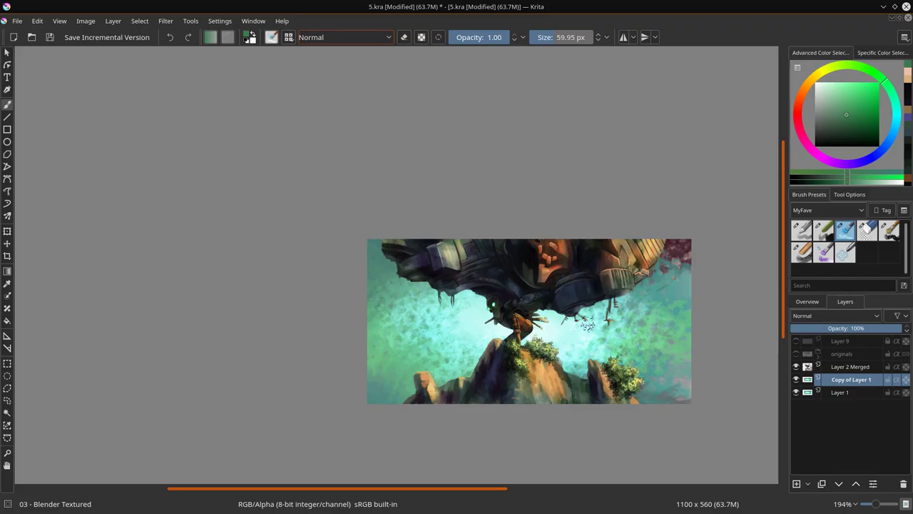
{"action": "left_click", "coordinate": [806, 301]}
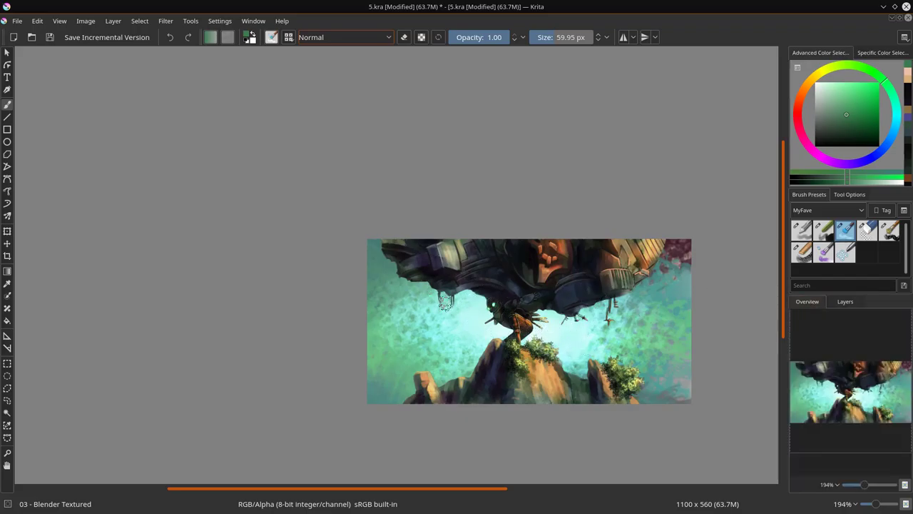
{"action": "mouse_move", "coordinate": [695, 256]}
{"action": "left_mouse_down"}
{"action": "mouse_move", "coordinate": [684, 235]}
{"action": "mouse_move", "coordinate": [659, 270]}
{"action": "left_mouse_up"}
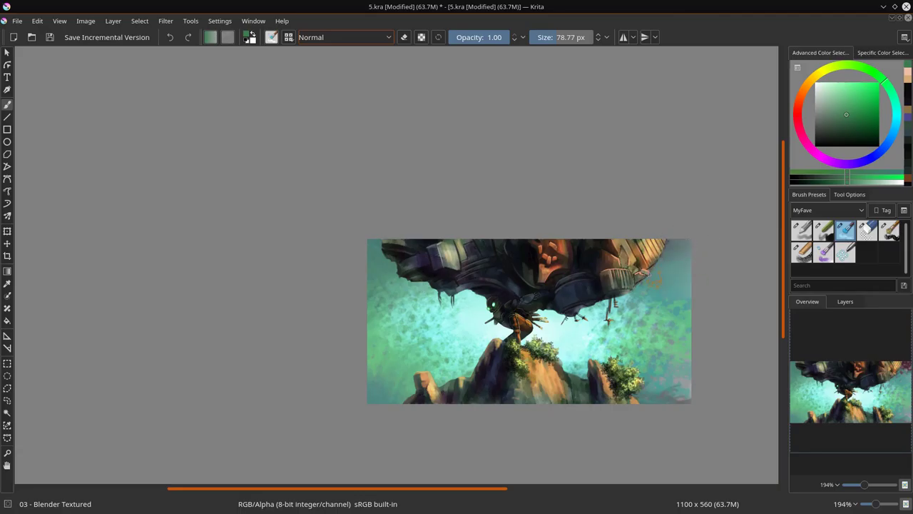
- Paint sampled muted teal over the background's right side with the Dry Bristles Eroded brush, reduced to 108.01 px
{"action": "left_click", "coordinate": [888, 229]}
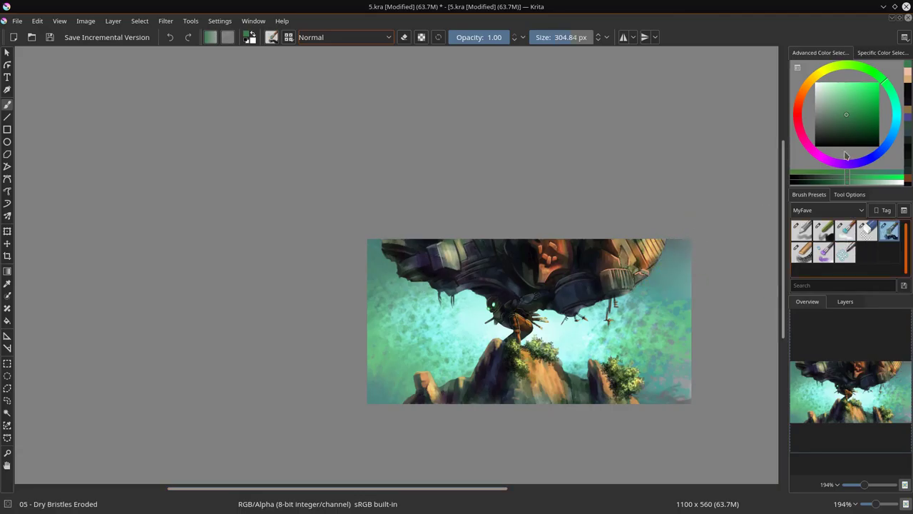
{"action": "left_click", "coordinate": [687, 261], "text": "ctrl"}
{"action": "left_click_drag", "start_coordinate": [700, 254], "coordinate": [636, 252]}
{"action": "mouse_move", "coordinate": [686, 251]}
{"action": "left_mouse_down"}
{"action": "mouse_move", "coordinate": [707, 260]}
{"action": "mouse_move", "coordinate": [679, 235]}
{"action": "mouse_move", "coordinate": [744, 248]}
{"action": "left_mouse_up"}
{"action": "left_click", "coordinate": [685, 264], "text": "ctrl"}
{"action": "left_click_drag", "start_coordinate": [694, 284], "coordinate": [674, 287]}
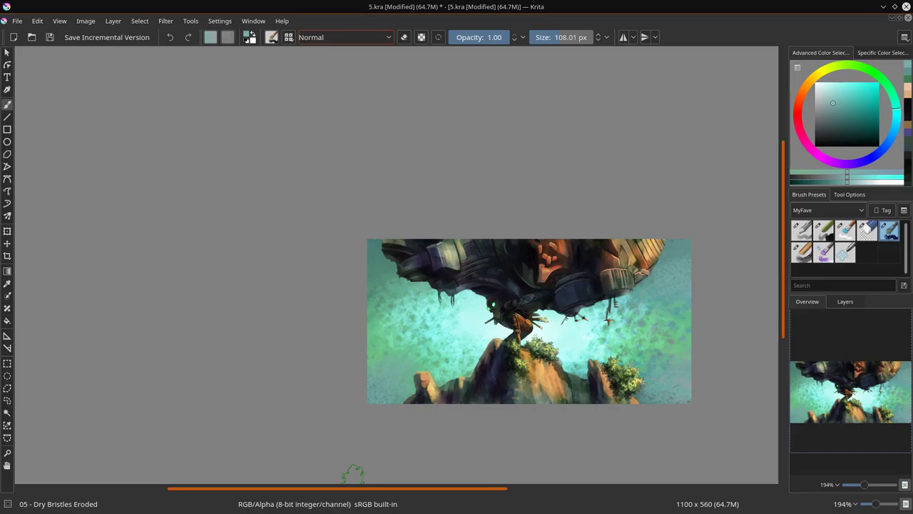
- Show Layer 9 to examine the painting's values in grayscale, and hide it again to compare with the colors
{"action": "left_click", "coordinate": [796, 341]}
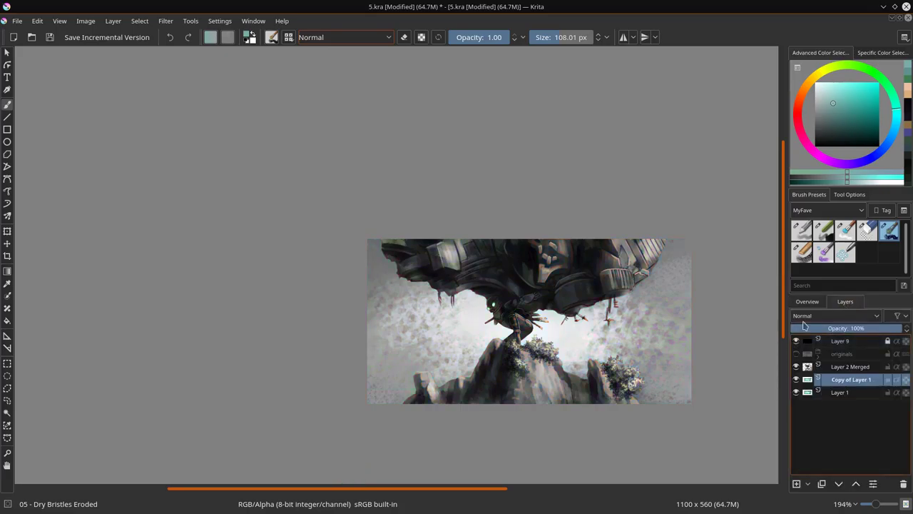
{"action": "left_click", "coordinate": [808, 302]}
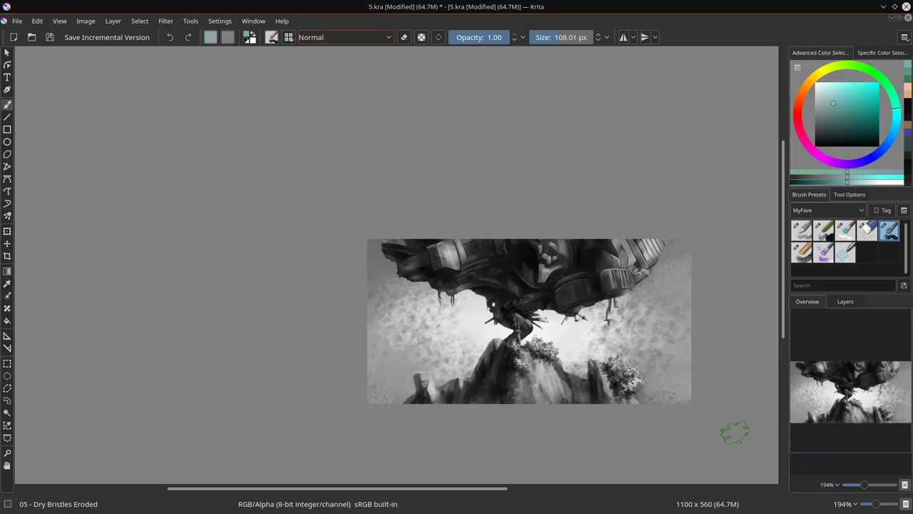
{"action": "scroll", "coordinate": [736, 432], "scroll_direction": "down", "scroll_amount": 1}
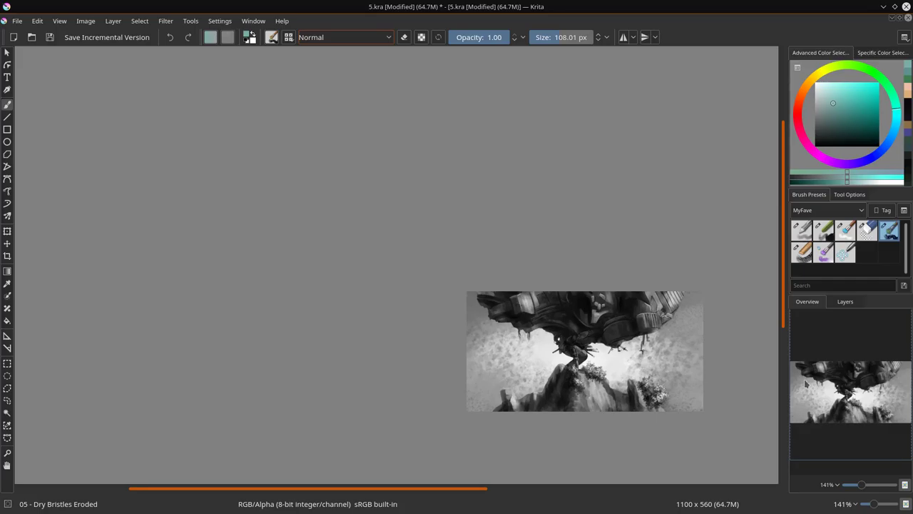
{"action": "left_click", "coordinate": [844, 301]}
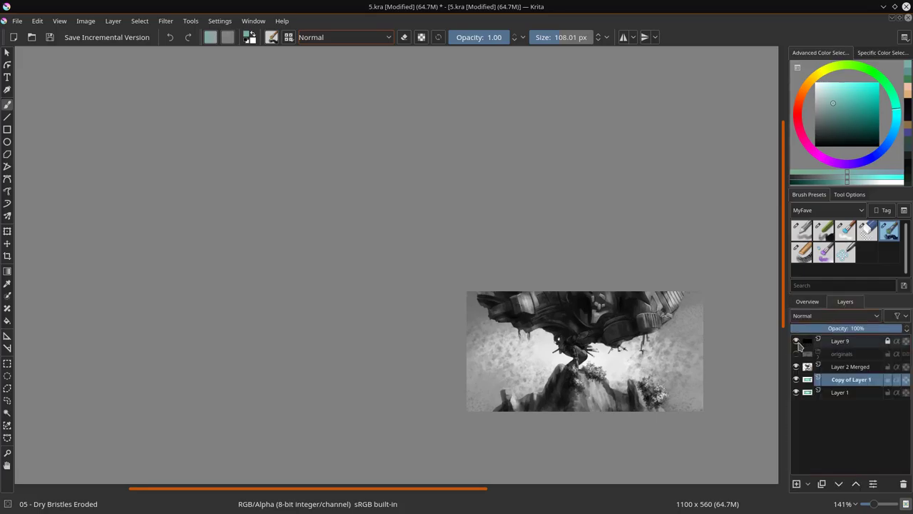
{"action": "left_click", "coordinate": [796, 340]}
{"action": "scroll", "coordinate": [674, 339], "scroll_direction": "up", "scroll_amount": 2}
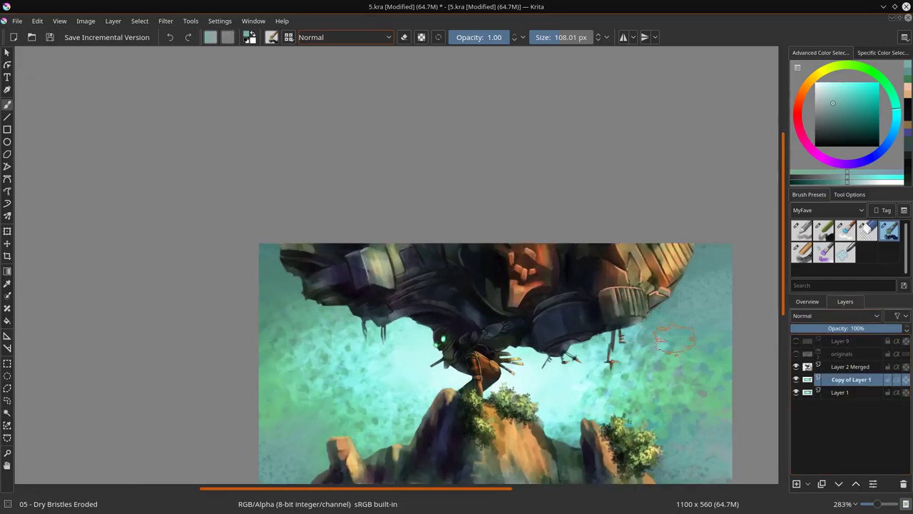
{"action": "scroll", "coordinate": [769, 358], "scroll_direction": "down", "scroll_amount": 1}
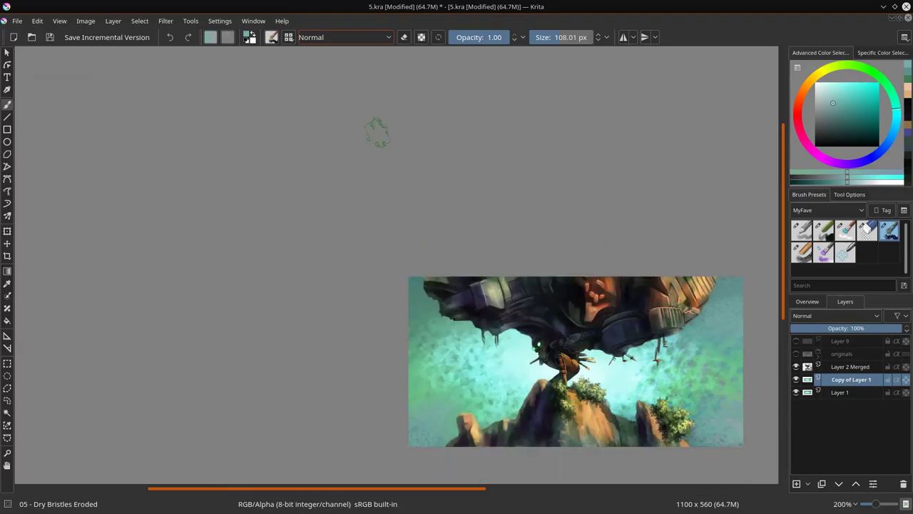
- Save the painting
{"action": "left_click", "coordinate": [50, 37]}
{"action": "left_click", "coordinate": [85, 21]}
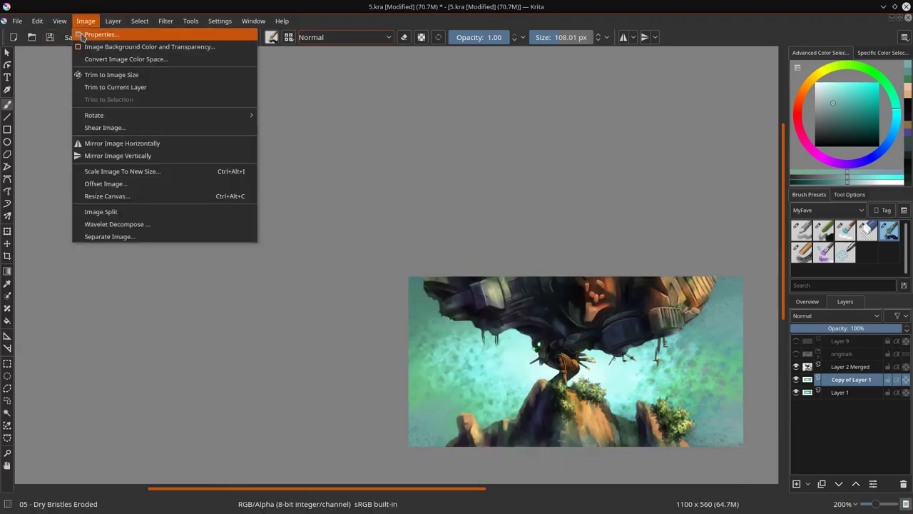
{"action": "left_click", "coordinate": [82, 31]}
{"action": "left_click", "coordinate": [588, 330]}
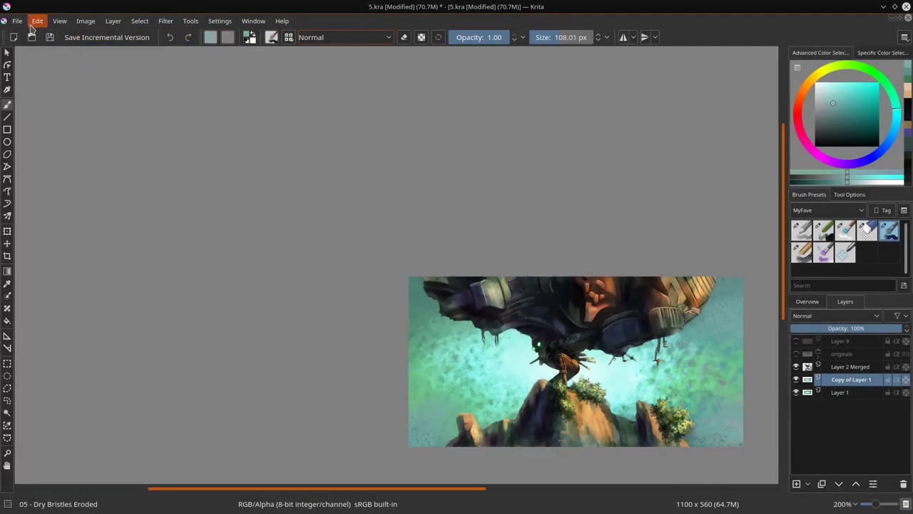
{"action": "left_click", "coordinate": [50, 37]}
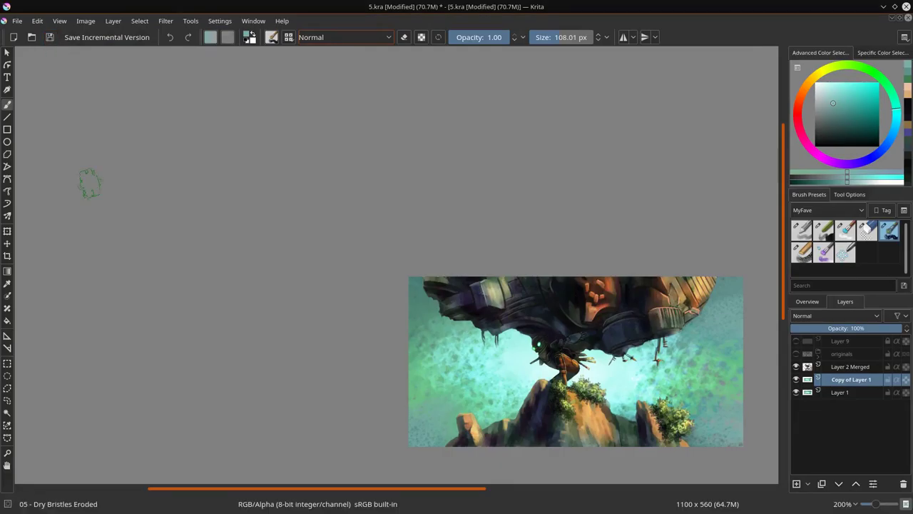
- Mirror the image horizontally to check the composition, and flip it back to its original orientation
{"action": "left_click", "coordinate": [86, 20]}
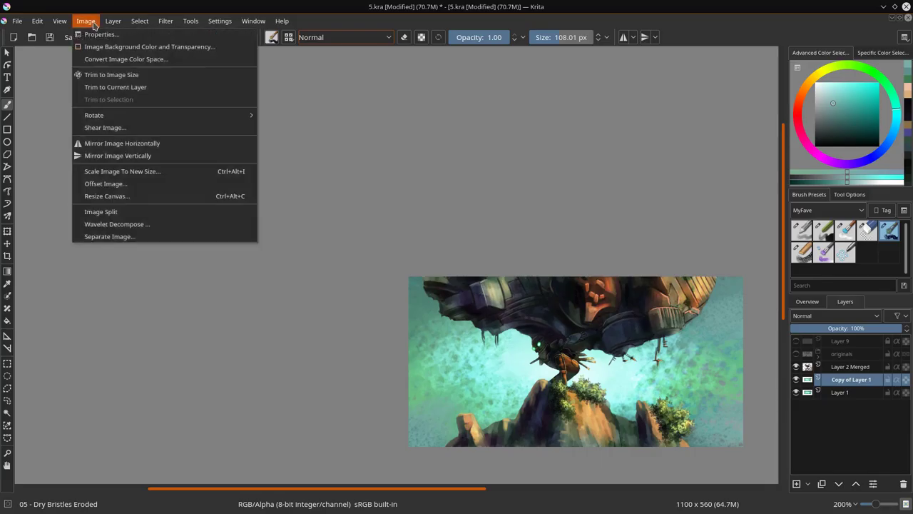
{"action": "left_click", "coordinate": [99, 144]}
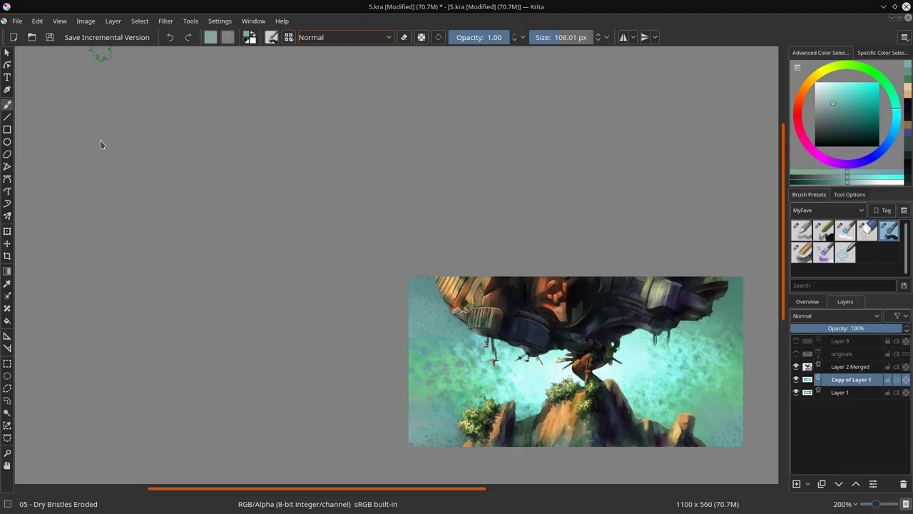
{"action": "left_click", "coordinate": [85, 21]}
{"action": "left_click", "coordinate": [122, 138]}
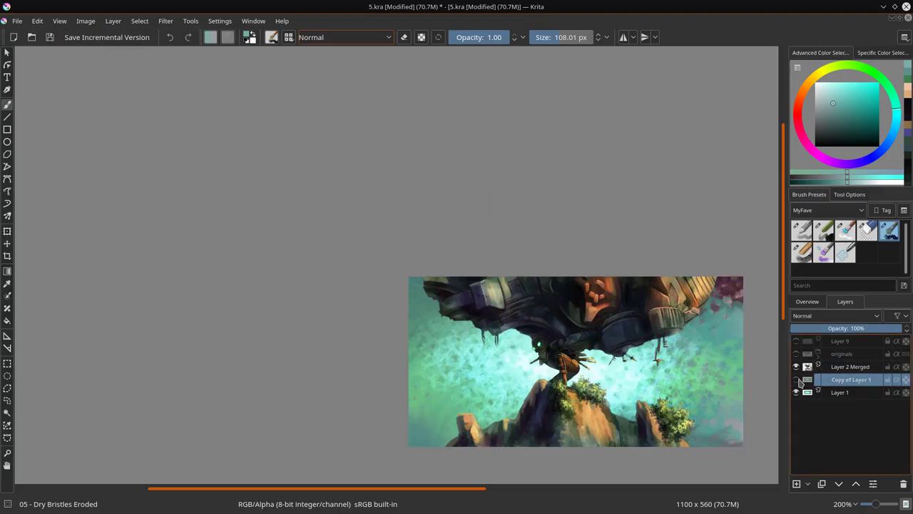
- Merge Copy of Layer 1 down into Layer 1 and save the painting
{"action": "right_click", "coordinate": [845, 384]}
{"action": "left_click", "coordinate": [818, 234]}
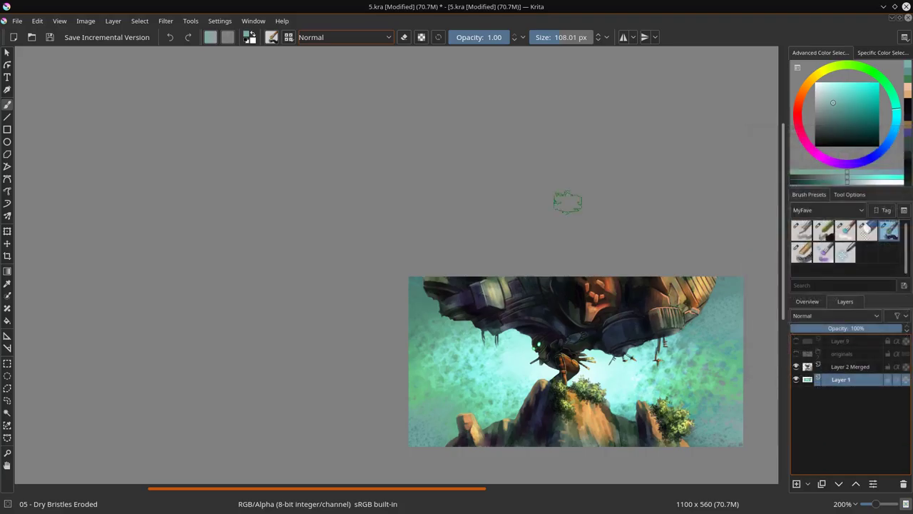
{"action": "left_click", "coordinate": [50, 37]}
- Examine the merged painting mirrored horizontally, save it, and restore its original orientation
{"action": "left_click", "coordinate": [86, 21]}
{"action": "left_click", "coordinate": [121, 138]}
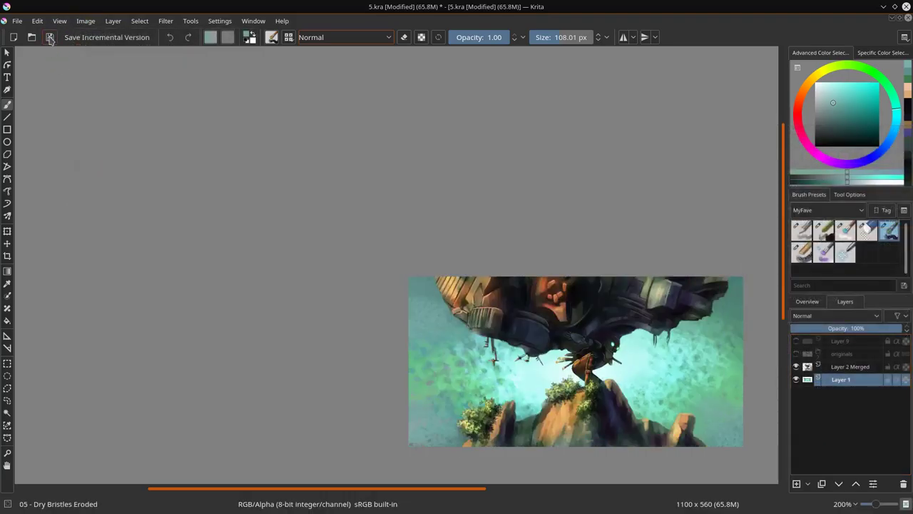
{"action": "left_click", "coordinate": [49, 37]}
{"action": "left_click", "coordinate": [86, 21]}
{"action": "left_click", "coordinate": [121, 141]}
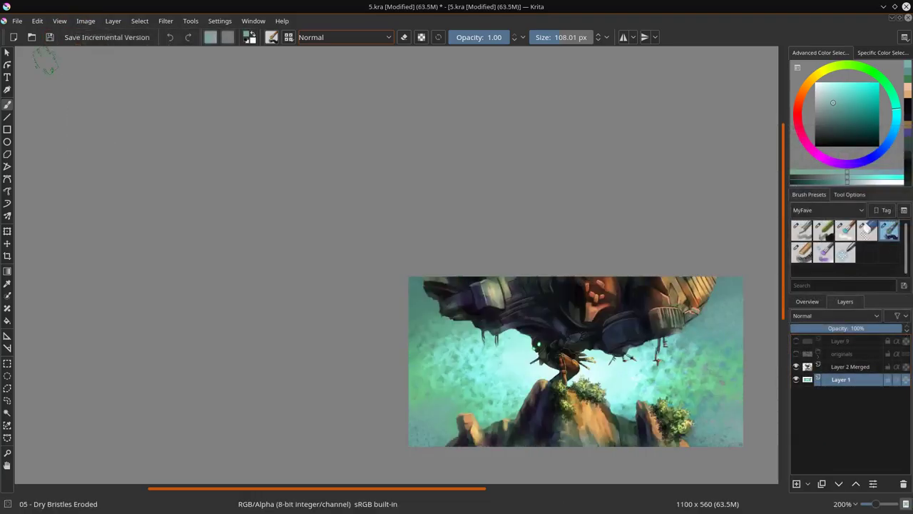
- Save the finished painting and start closing the document
{"action": "left_click", "coordinate": [17, 20]}
{"action": "left_click", "coordinate": [30, 75]}
{"action": "left_click", "coordinate": [17, 20]}
{"action": "left_click", "coordinate": [30, 75]}
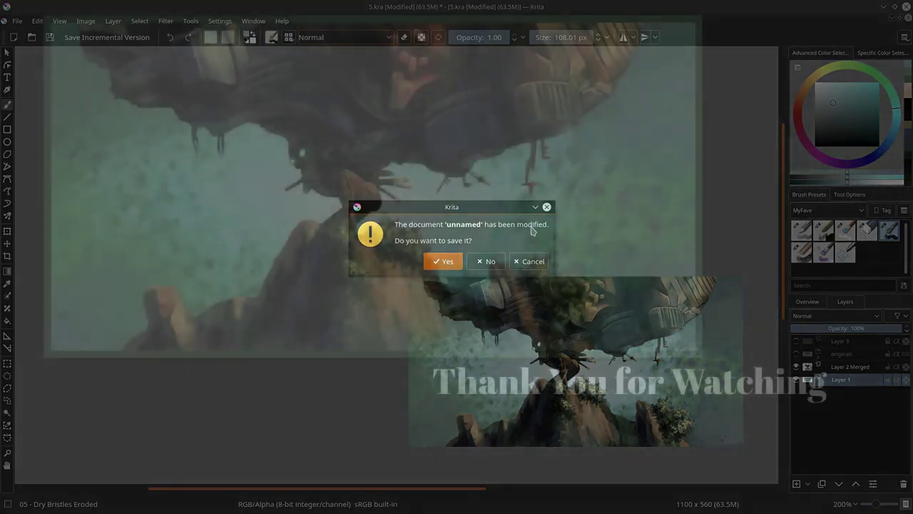